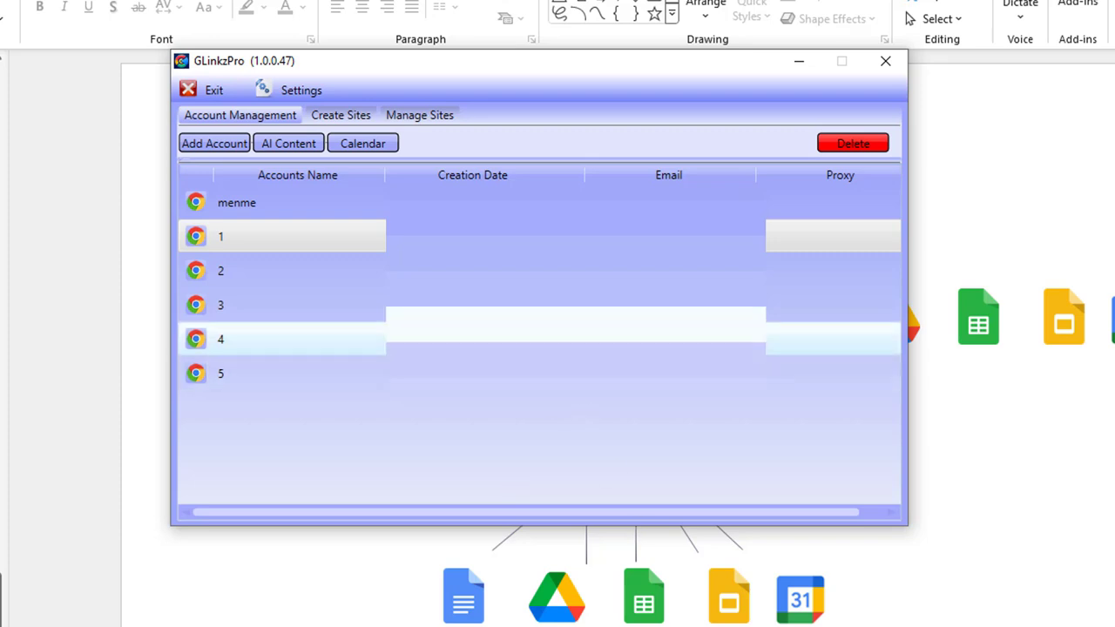
- Open the Stack Wizard for creating sites and set the site type to Google Site
left_click(344, 115)
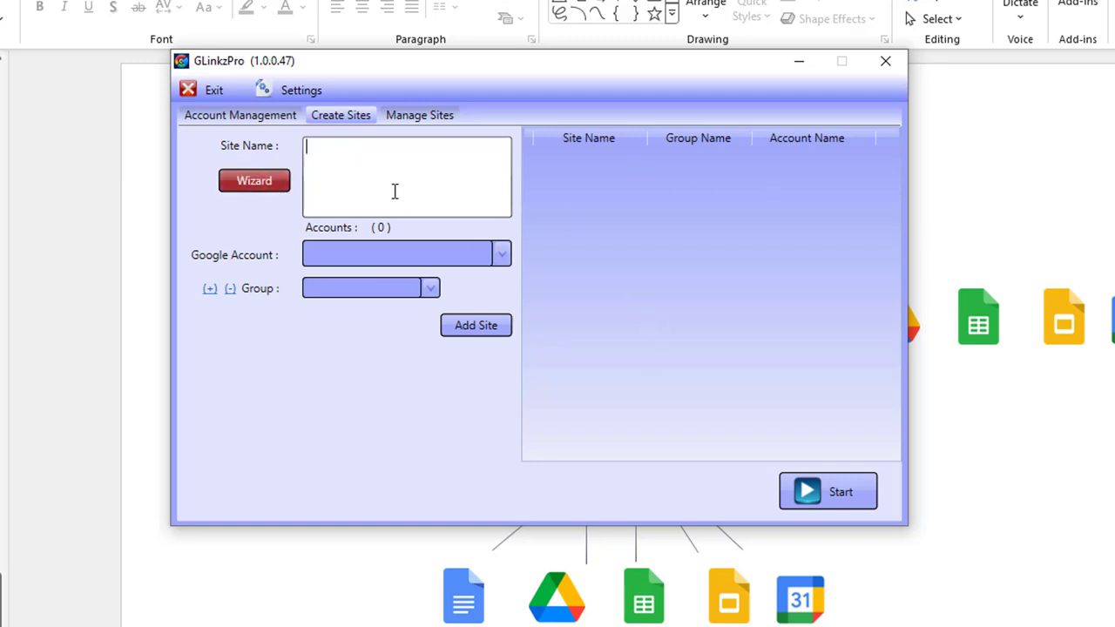
left_click(448, 119)
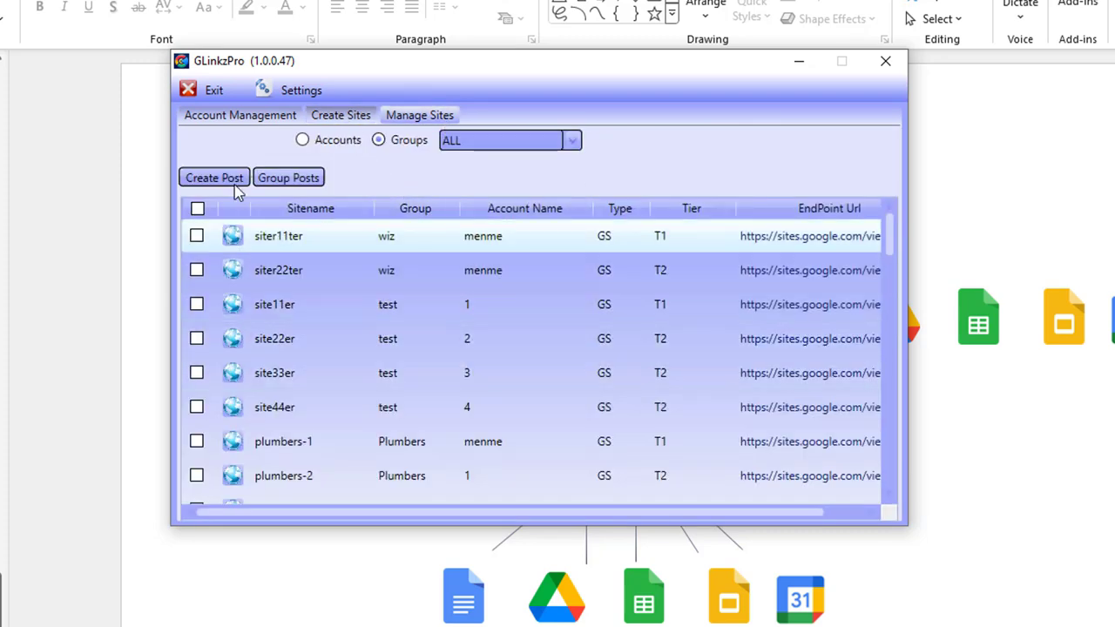
left_click(344, 117)
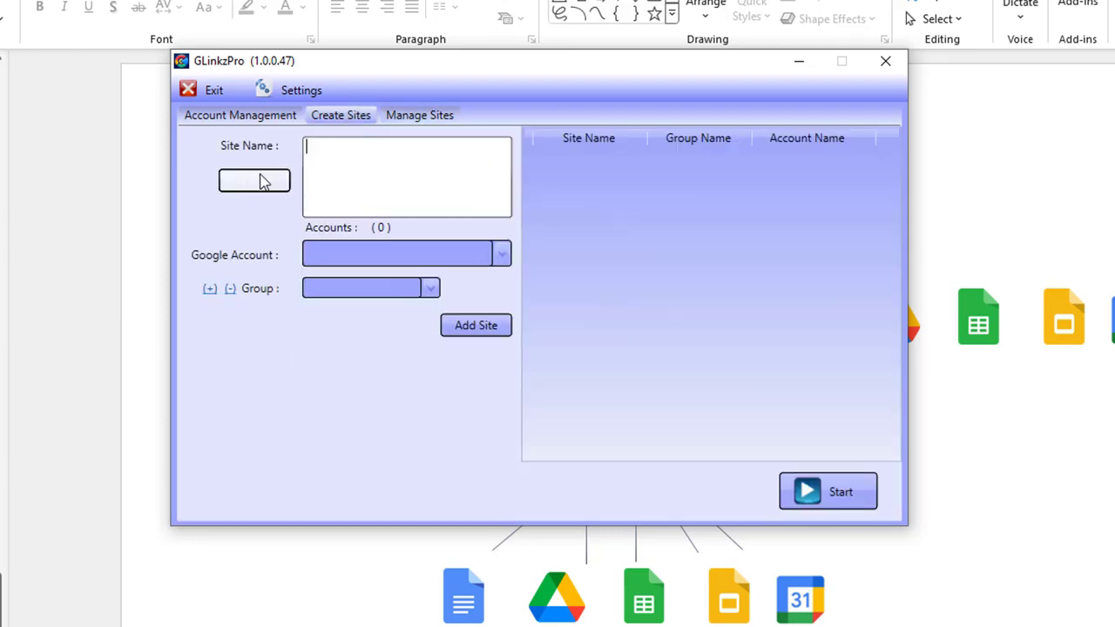
left_click(255, 180)
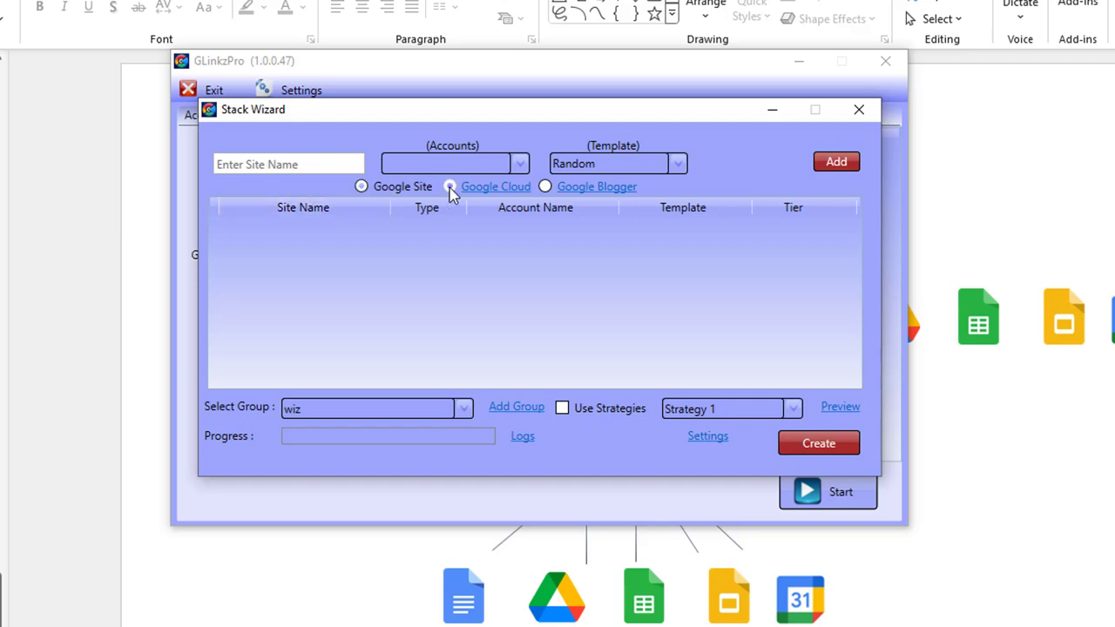
left_click(545, 187)
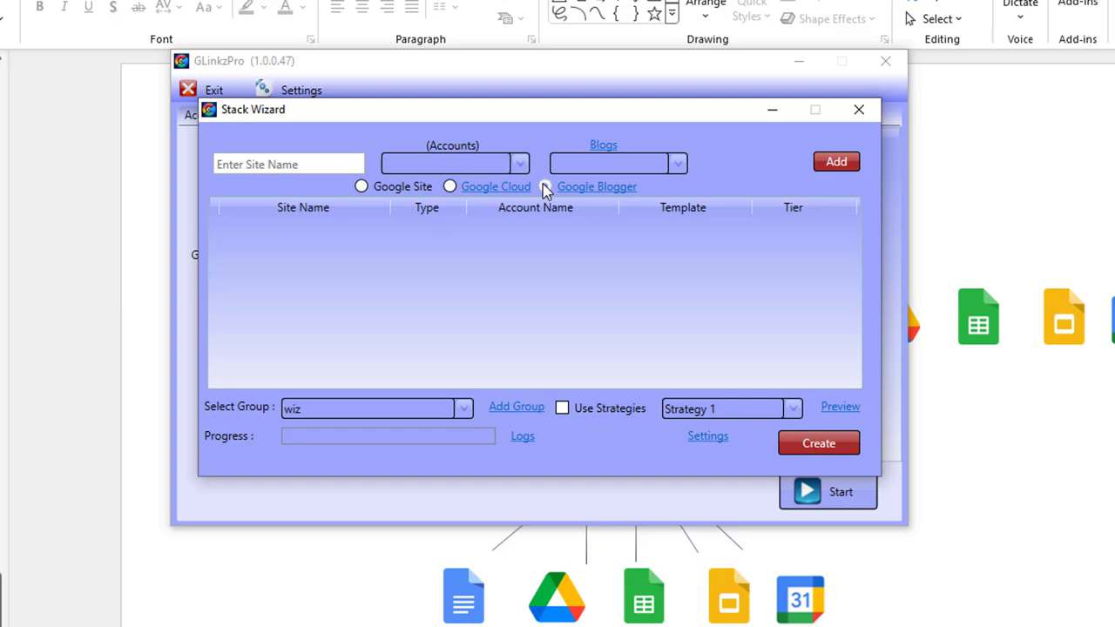
left_click(358, 188)
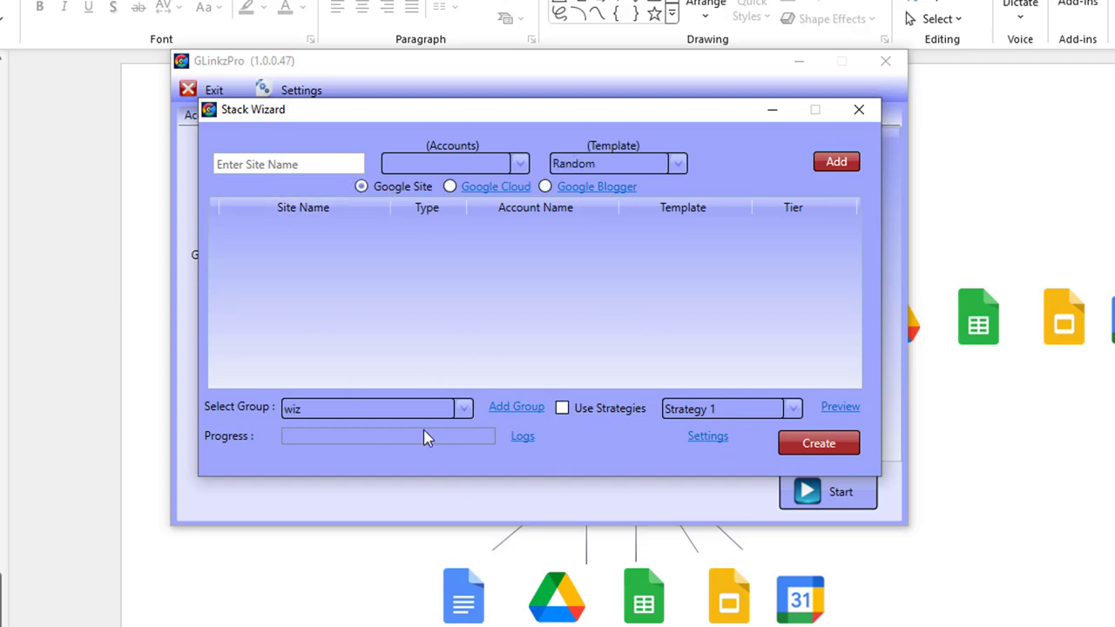
- Add a group named abbs-video-group and select it as the stack's group
left_click(518, 408)
left_click(498, 291)
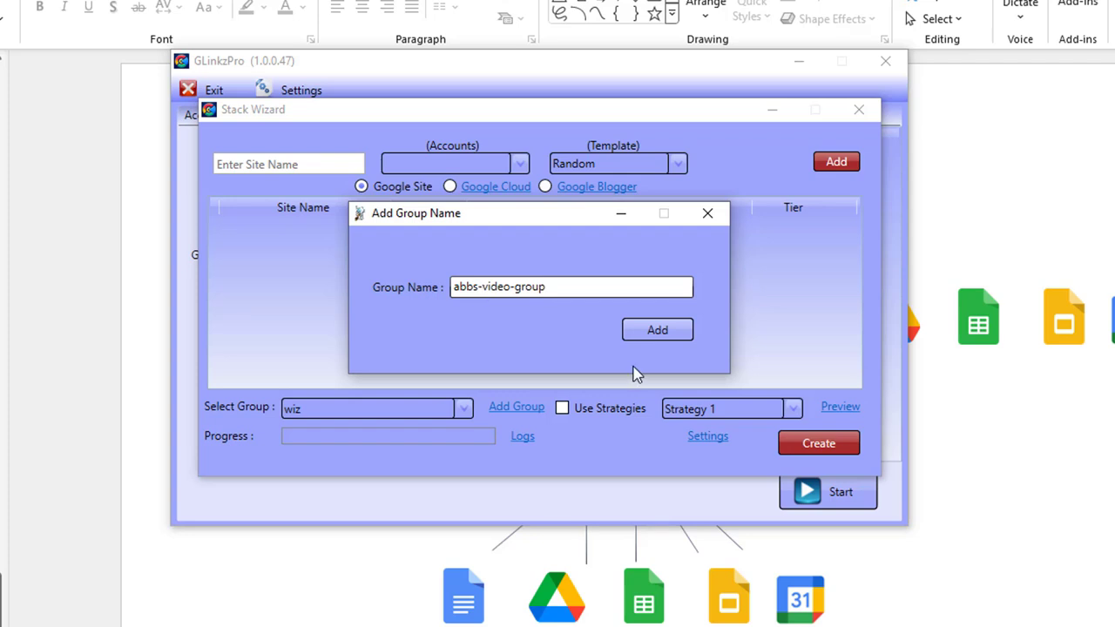
left_click(656, 330)
left_click(462, 409)
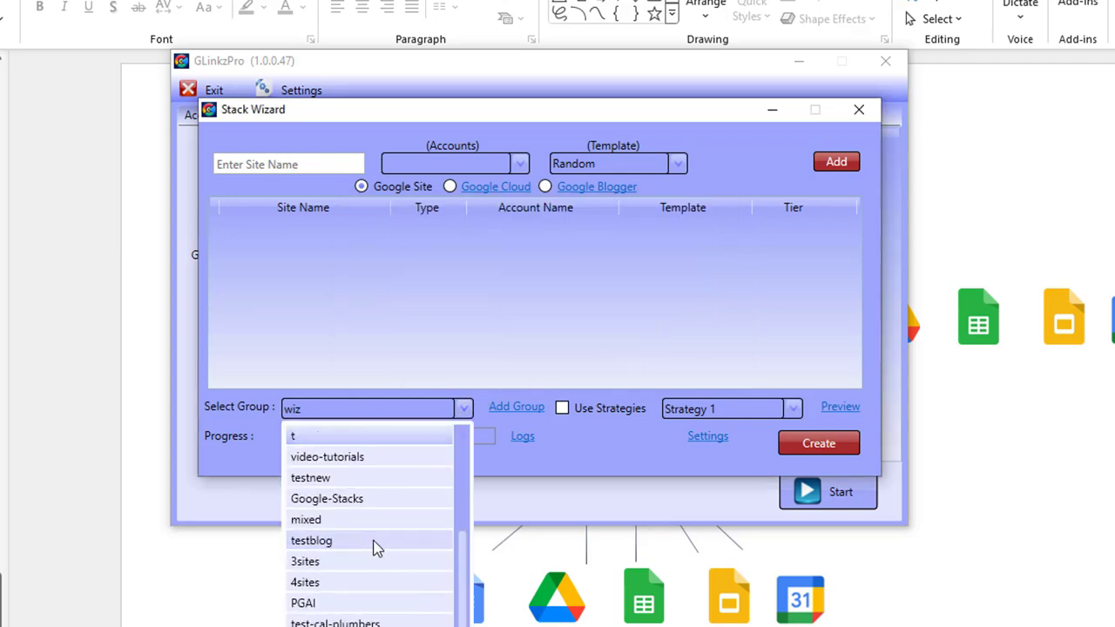
left_click(519, 546)
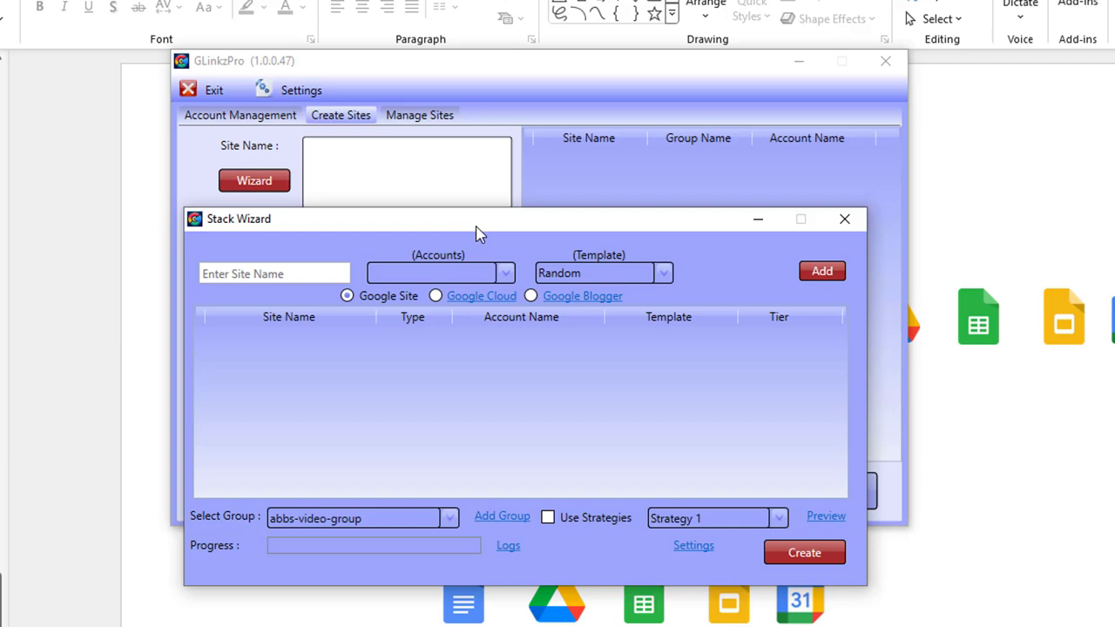
- Enable the use of strategies for the stack
left_click_drag(478, 234, 498, 127)
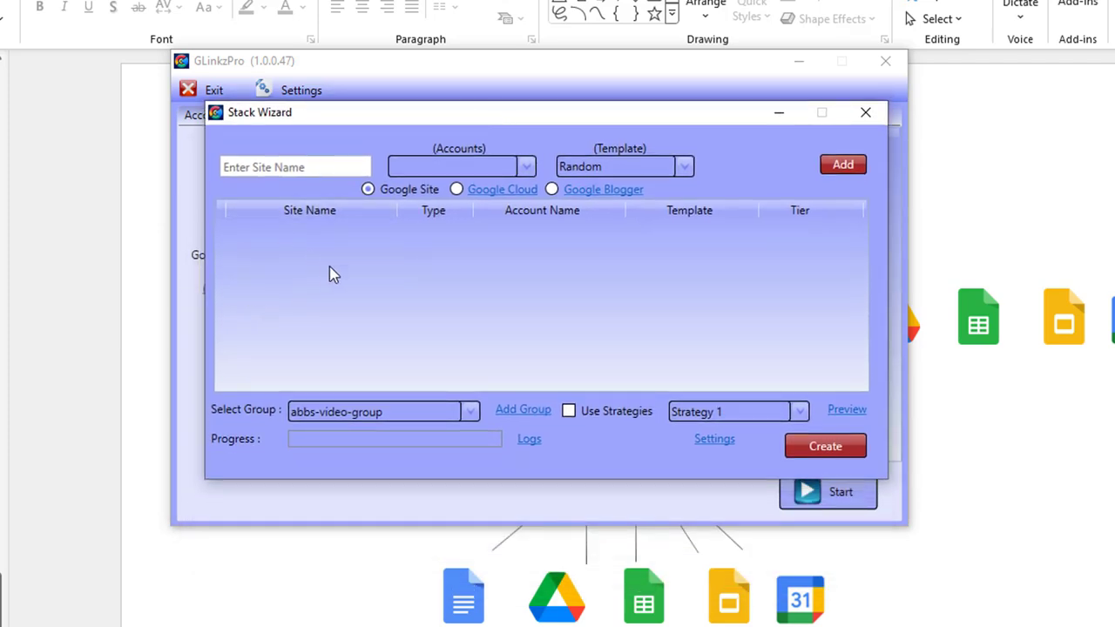
left_click(307, 168)
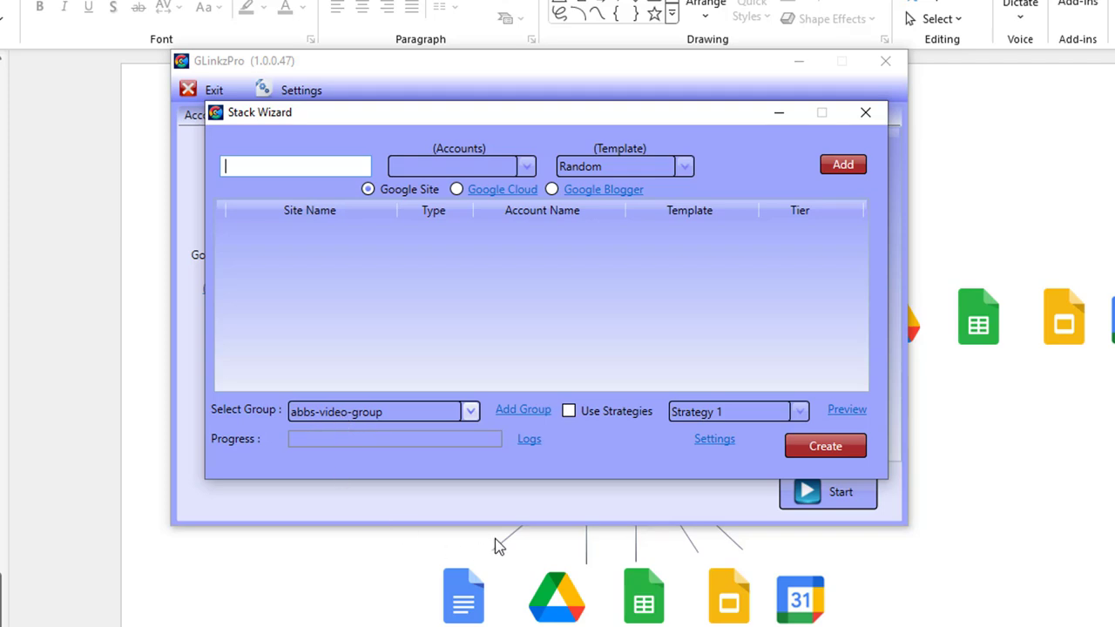
left_click(572, 413)
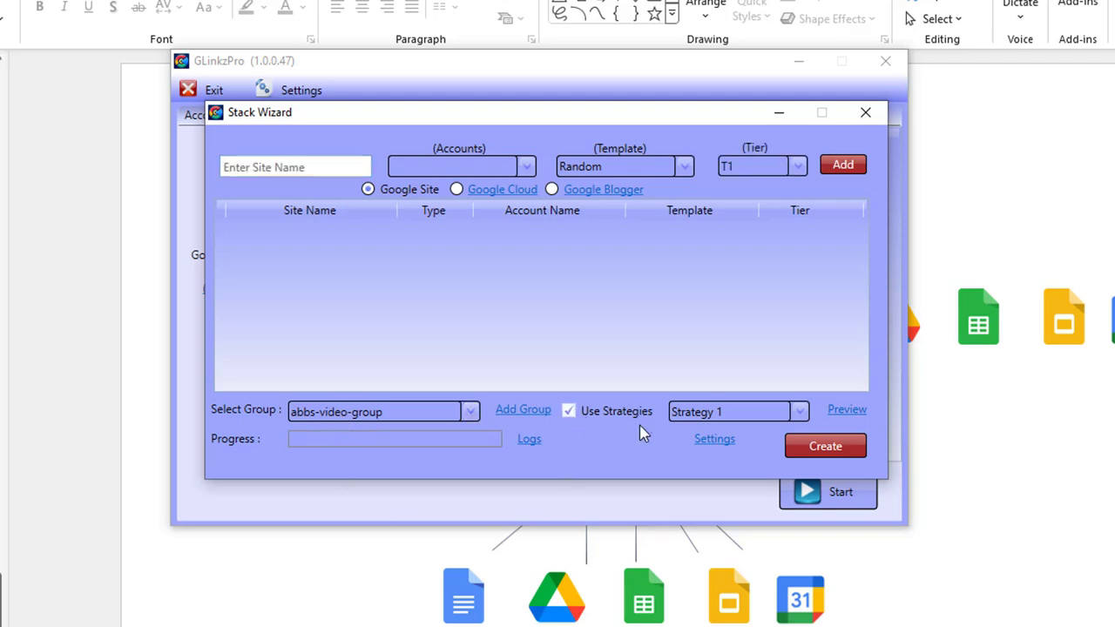
- Preview the tier diagrams of Strategies 1 to 4, then close the preview
left_click(847, 410)
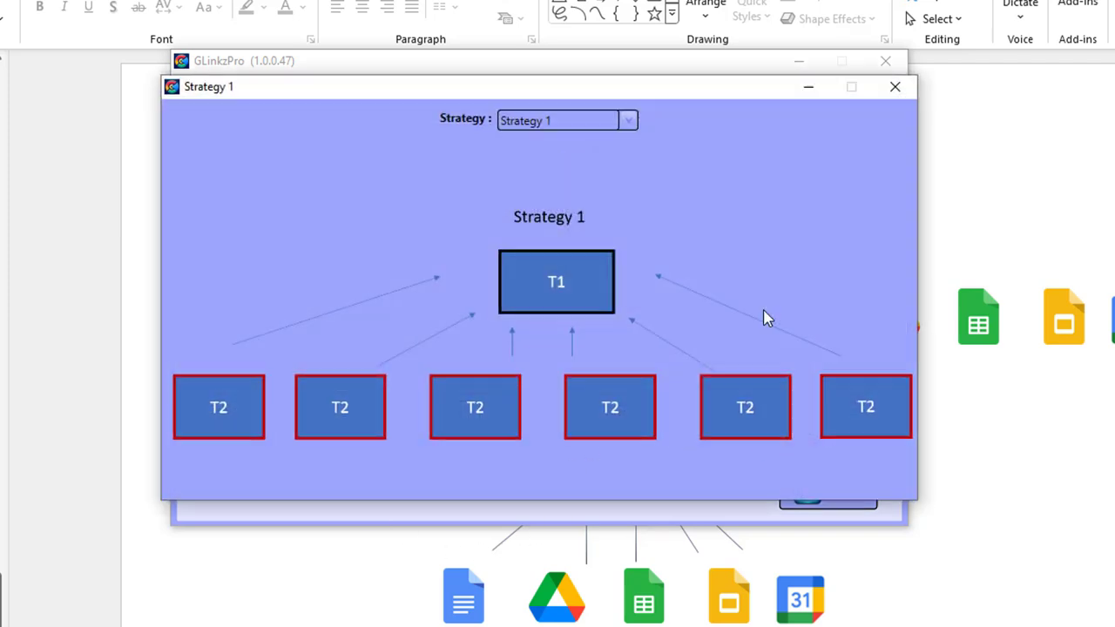
left_click(629, 122)
left_click(577, 166)
left_click(596, 123)
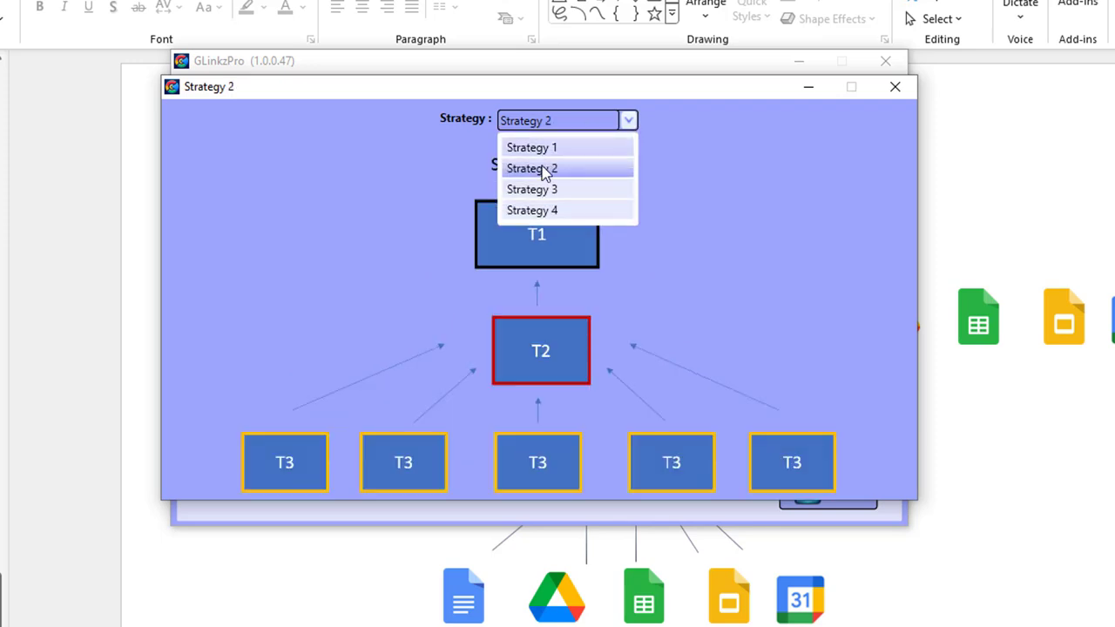
left_click(531, 189)
left_click(628, 121)
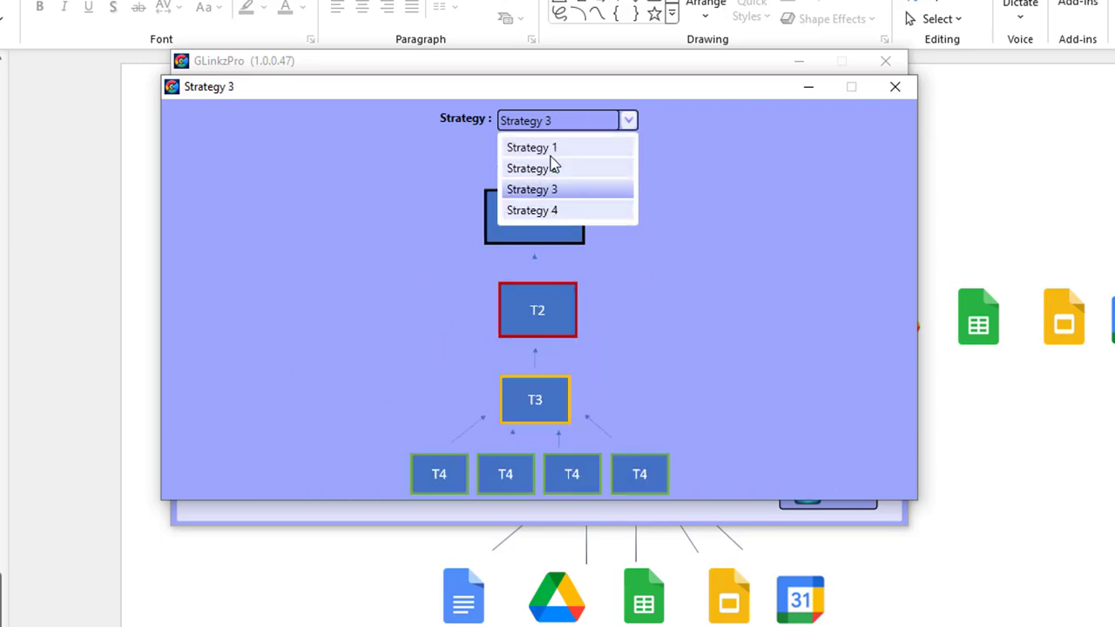
left_click(562, 212)
left_click(628, 121)
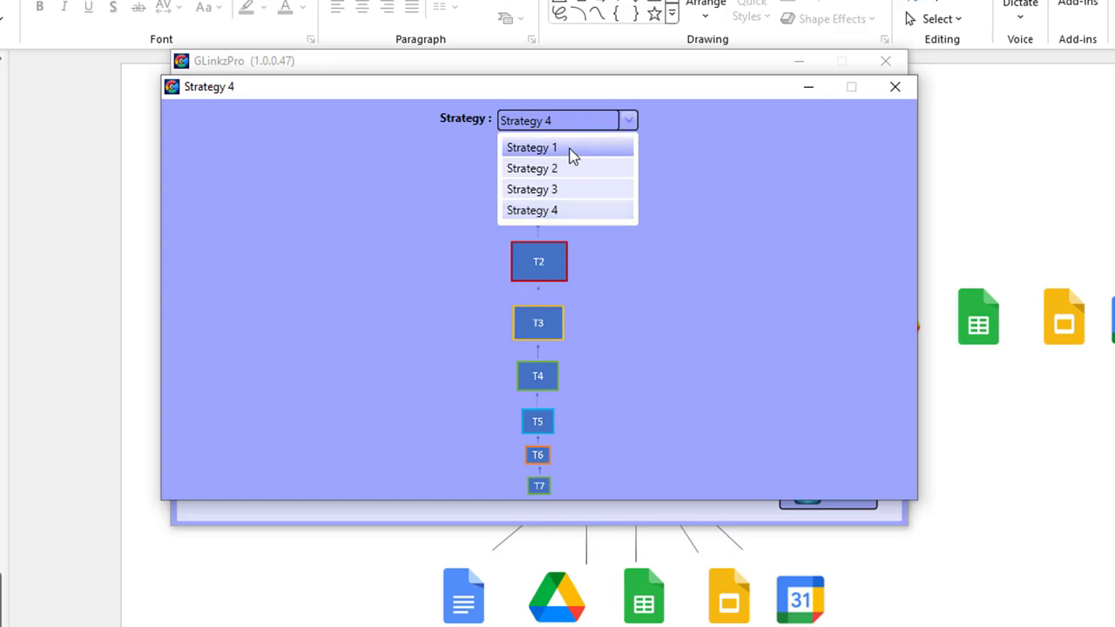
left_click(570, 150)
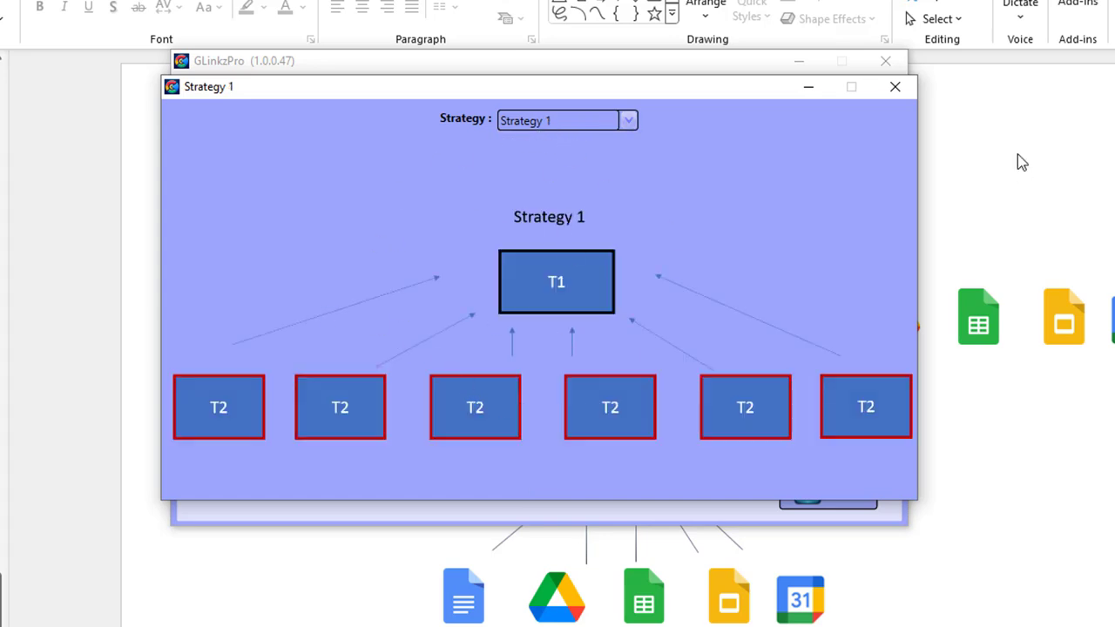
left_click(912, 89)
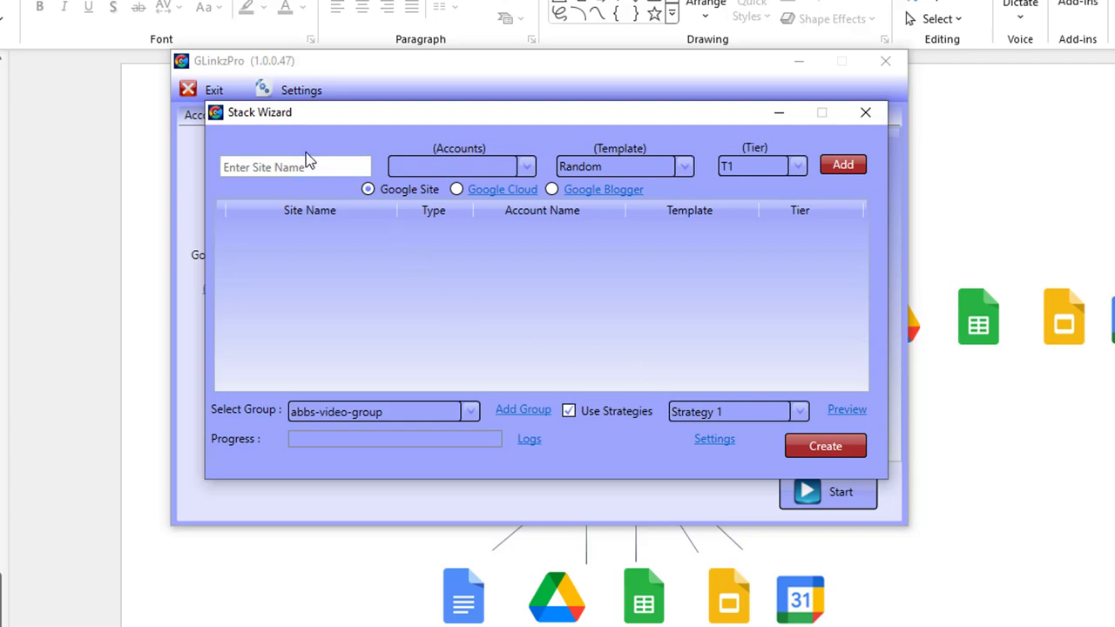
- Add a Google Site named plumber-abbs-video to the stack with account 1, the Random template and tier T1
left_click(279, 167)
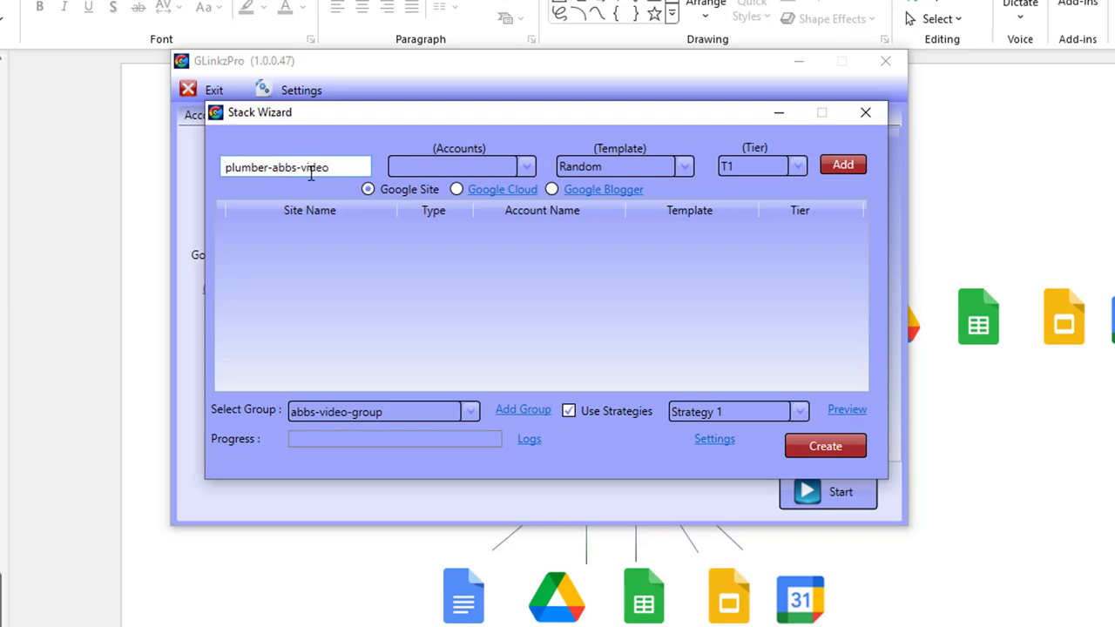
left_click(456, 173)
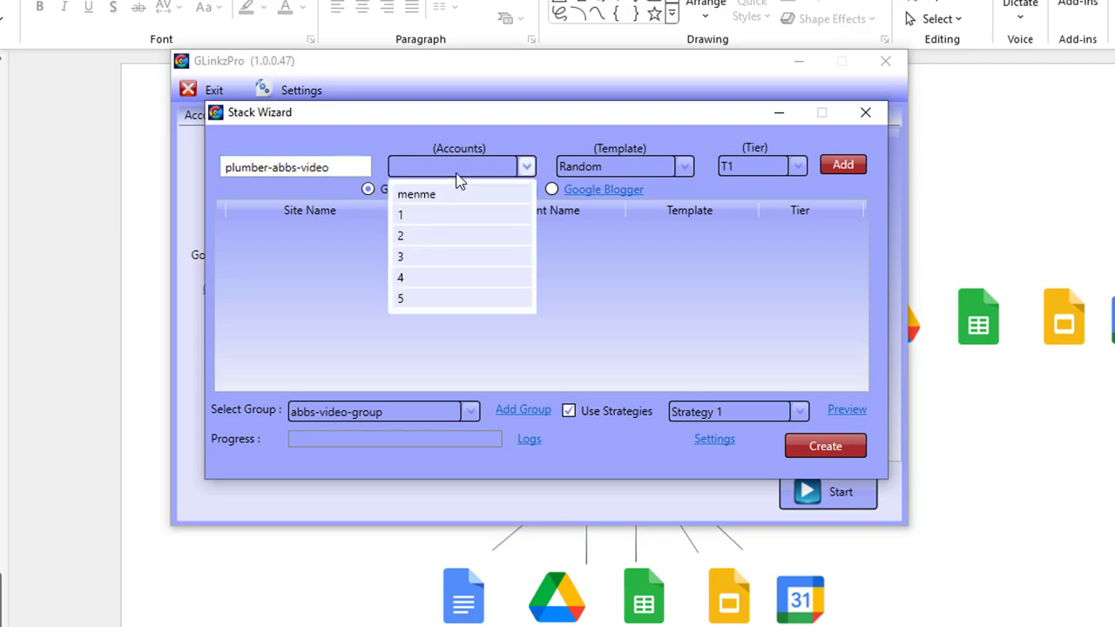
left_click(402, 216)
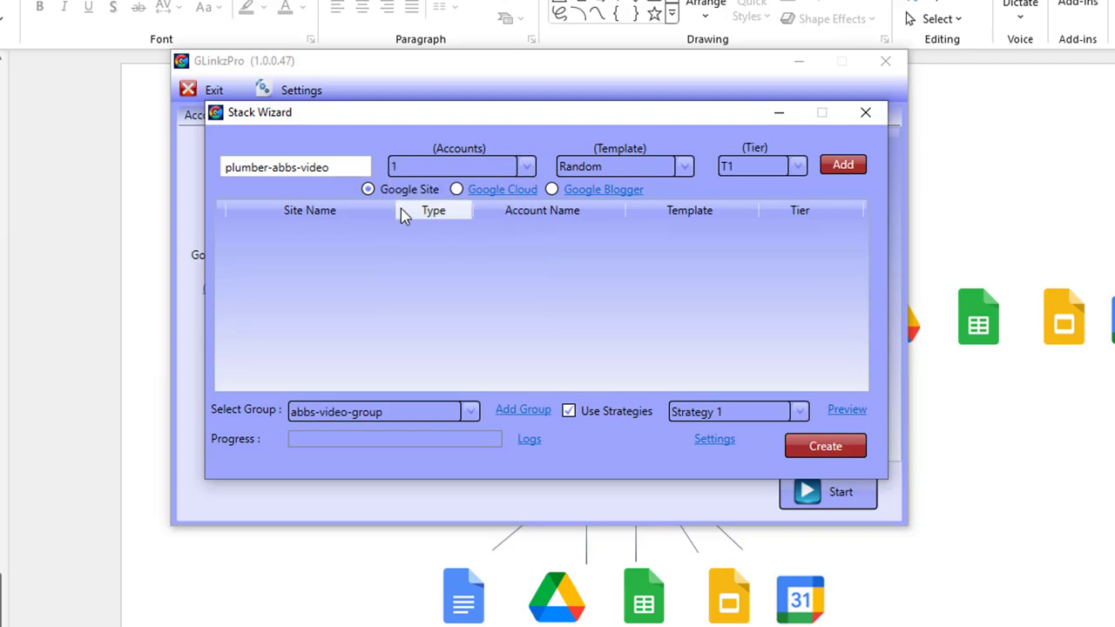
left_click(843, 170)
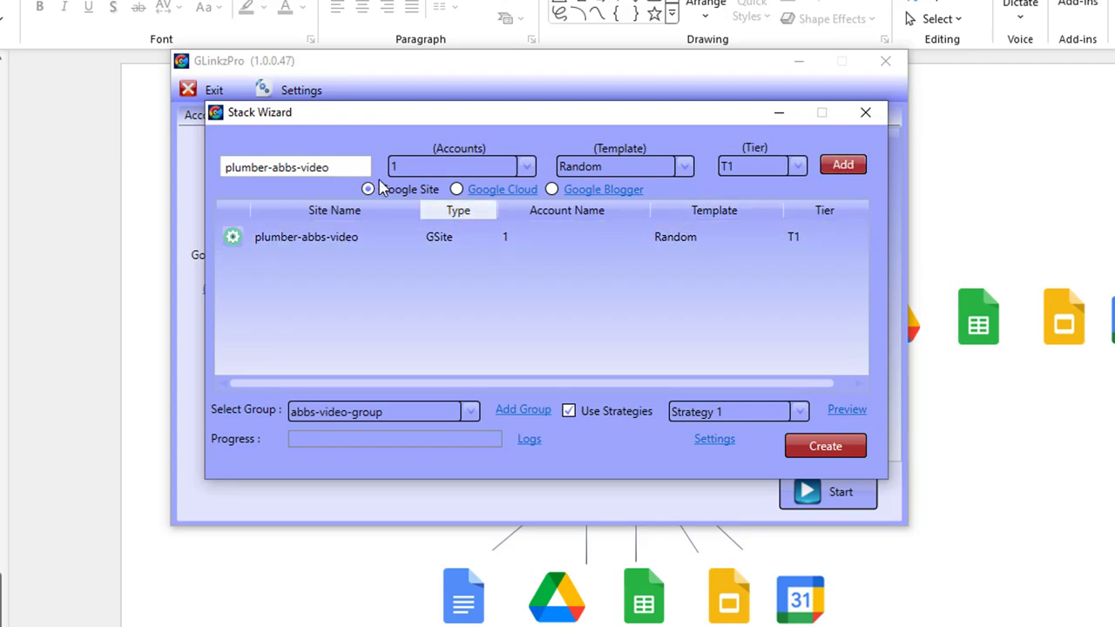
- Add a Google Cloud site named plumber-abbs-video with account menme, the Random template and tier T2
left_click(408, 172)
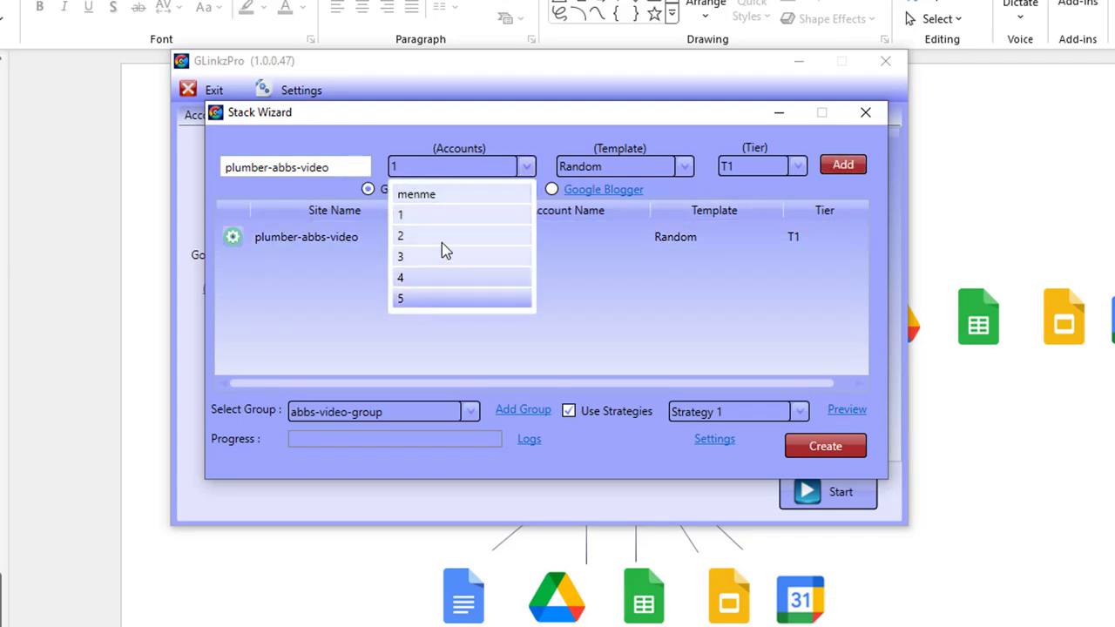
left_click(636, 335)
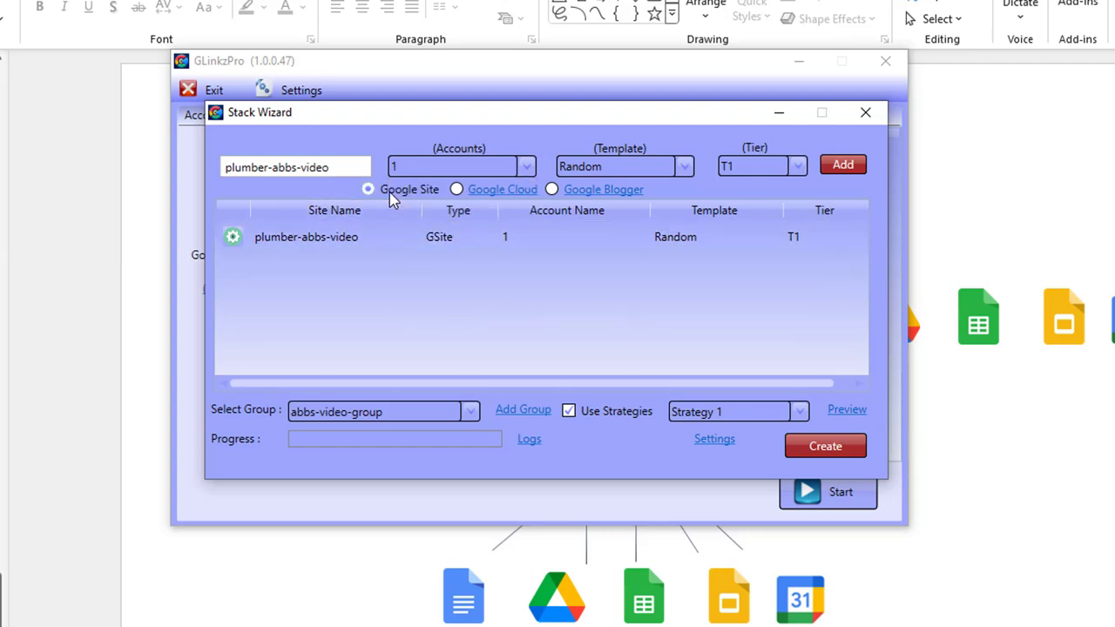
left_click(457, 191)
left_click(452, 160)
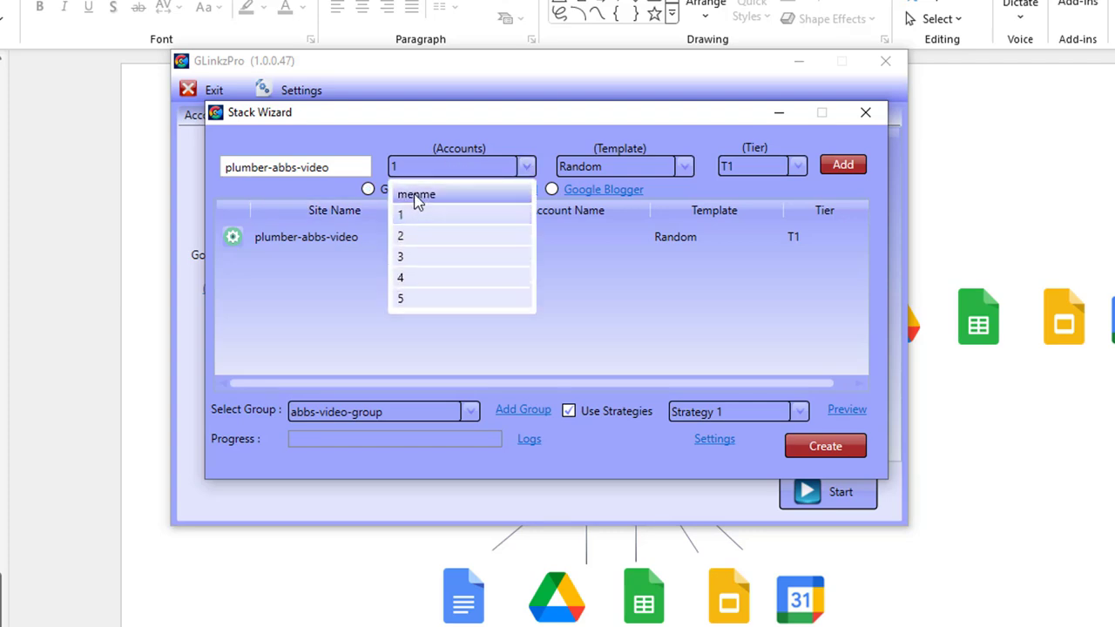
left_click(414, 194)
left_click(758, 165)
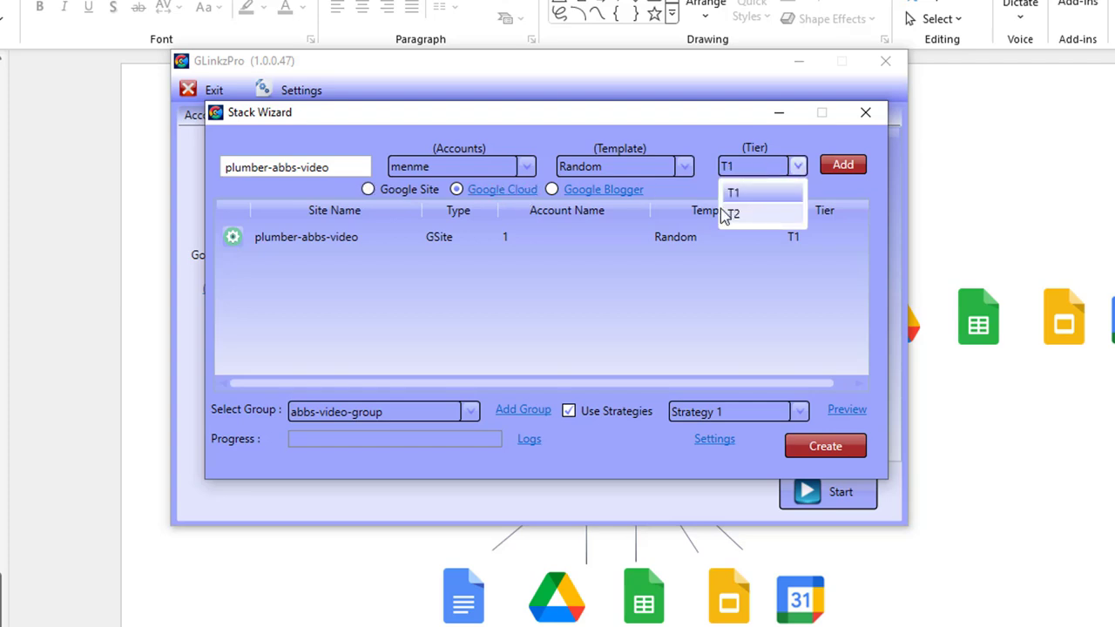
left_click(732, 215)
left_click(833, 168)
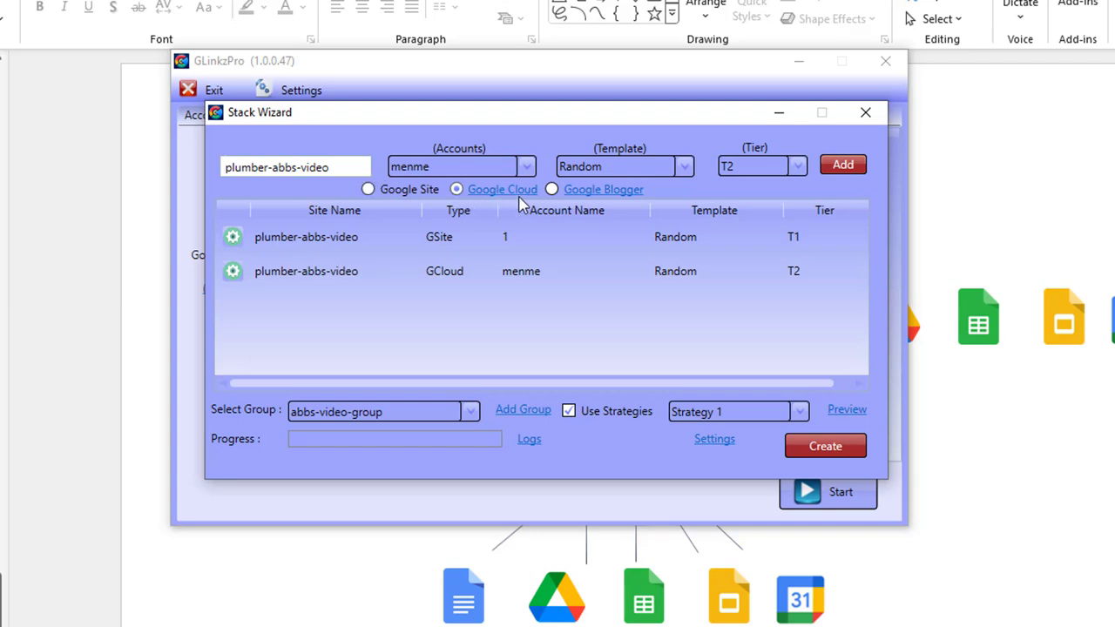
- Add the Google Blogger blog peterborough-plumbers.blogspot.com to the stack with account 2 and tier T2
left_click(551, 190)
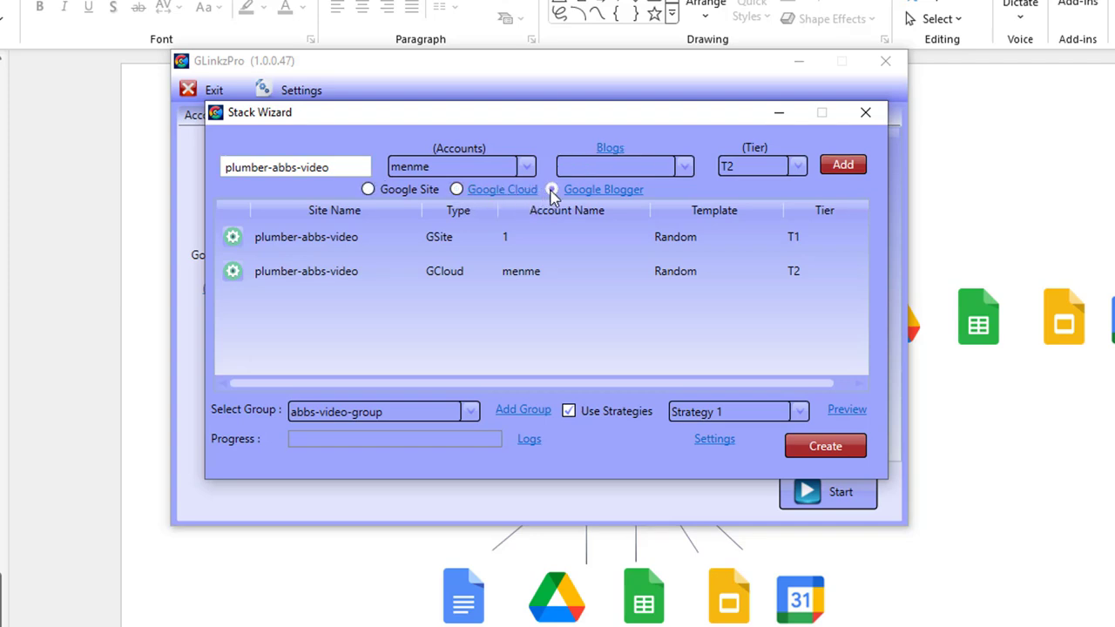
left_click(526, 167)
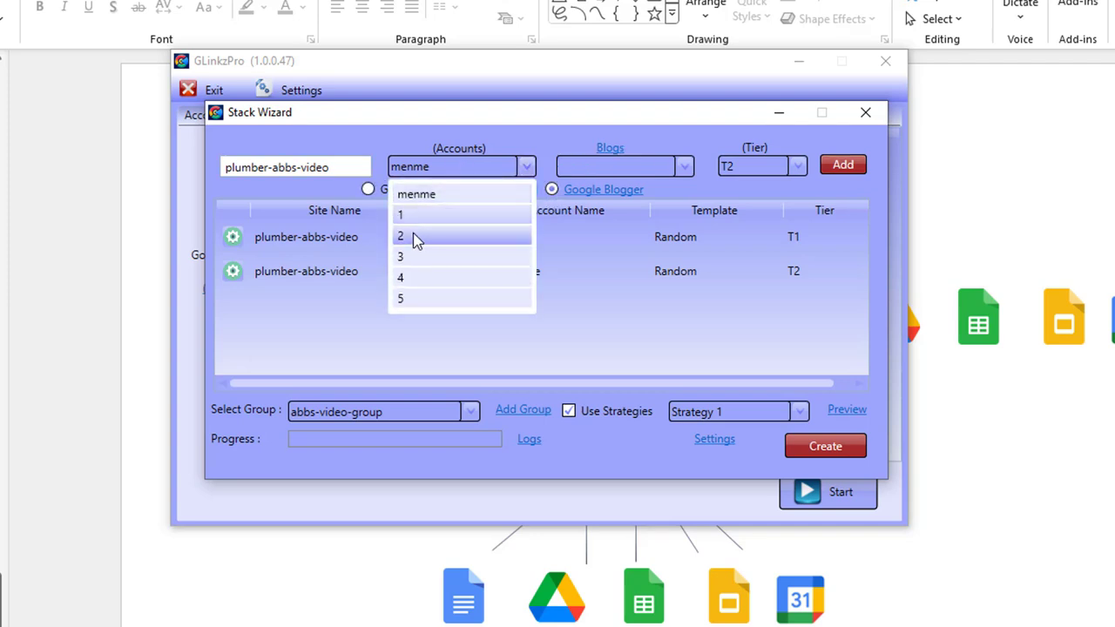
left_click(413, 233)
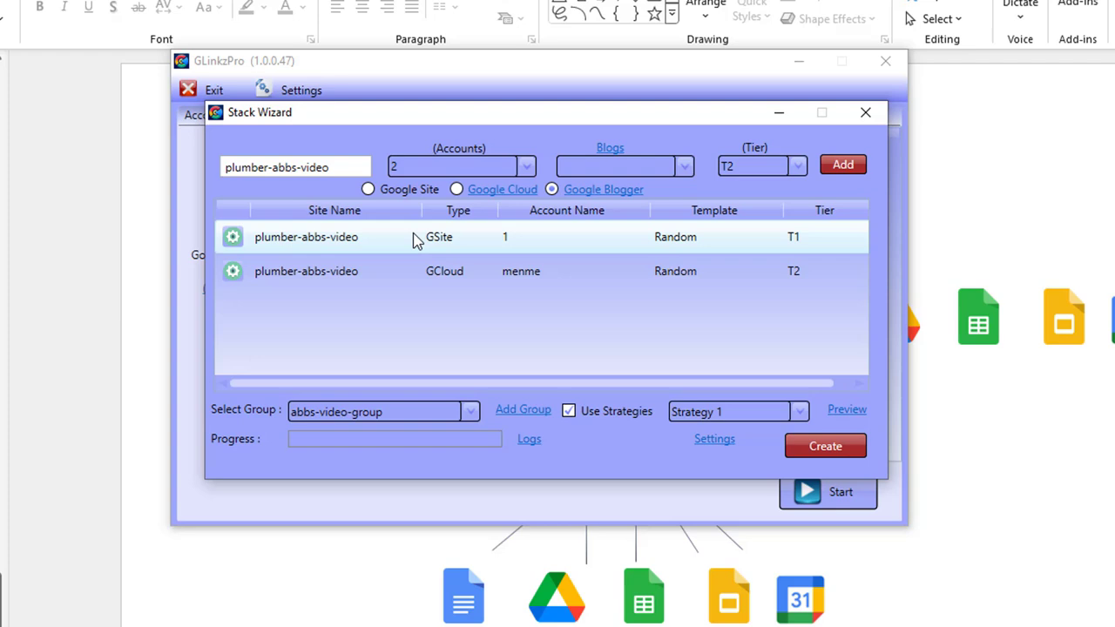
left_click(627, 170)
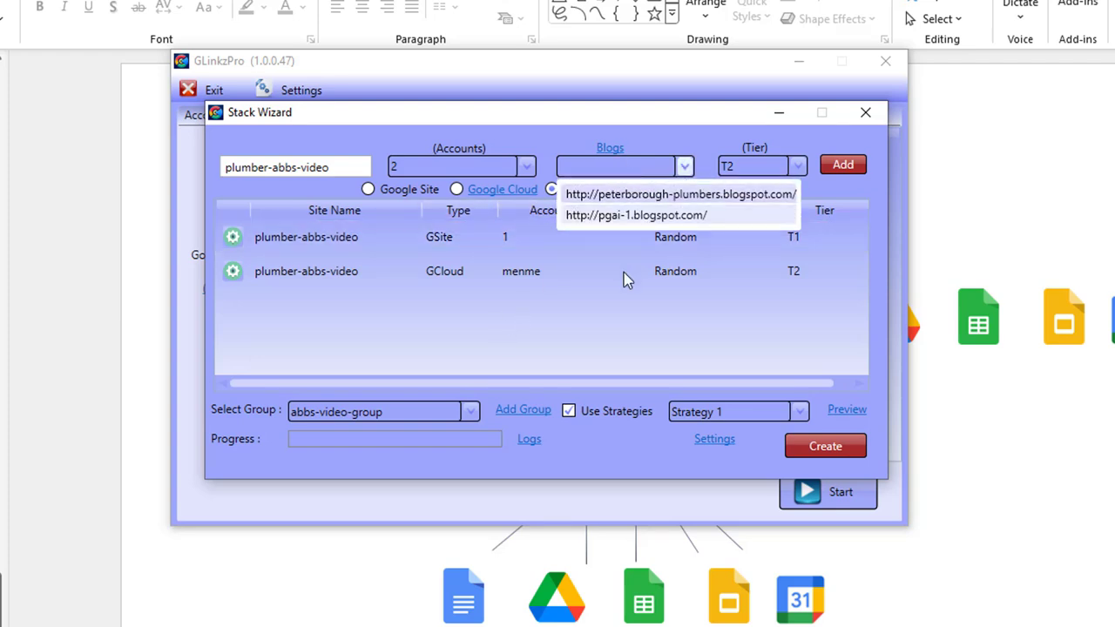
left_click(655, 194)
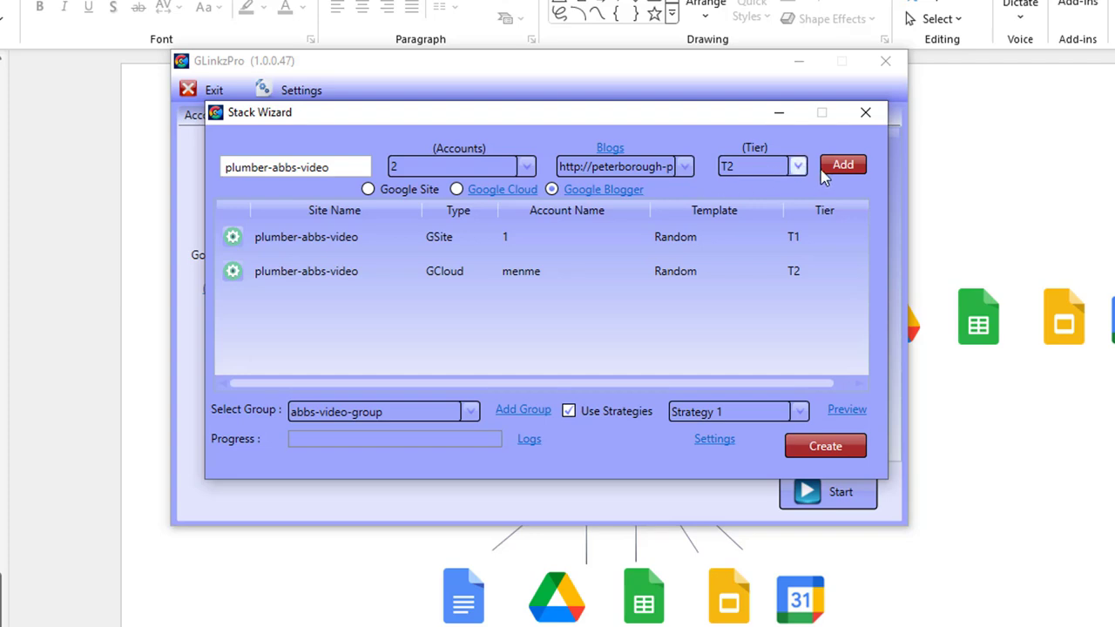
left_click(842, 165)
left_click(346, 174)
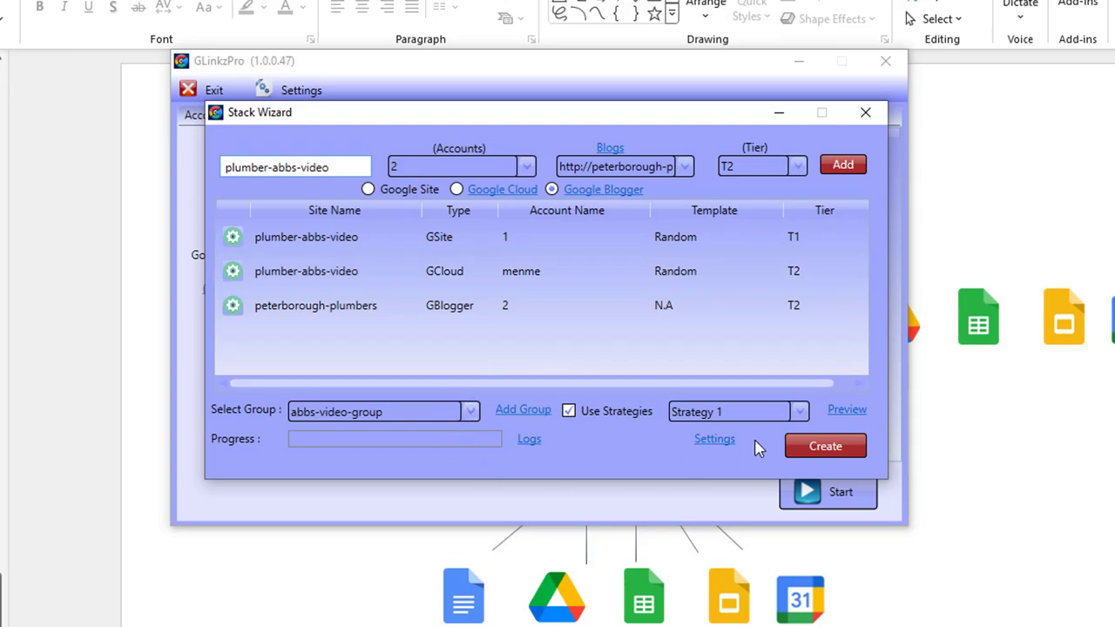
- In the stack's site content settings, use filenames as page names and load the Plumbing-Services-Peterborough text files as articles
left_click(713, 442)
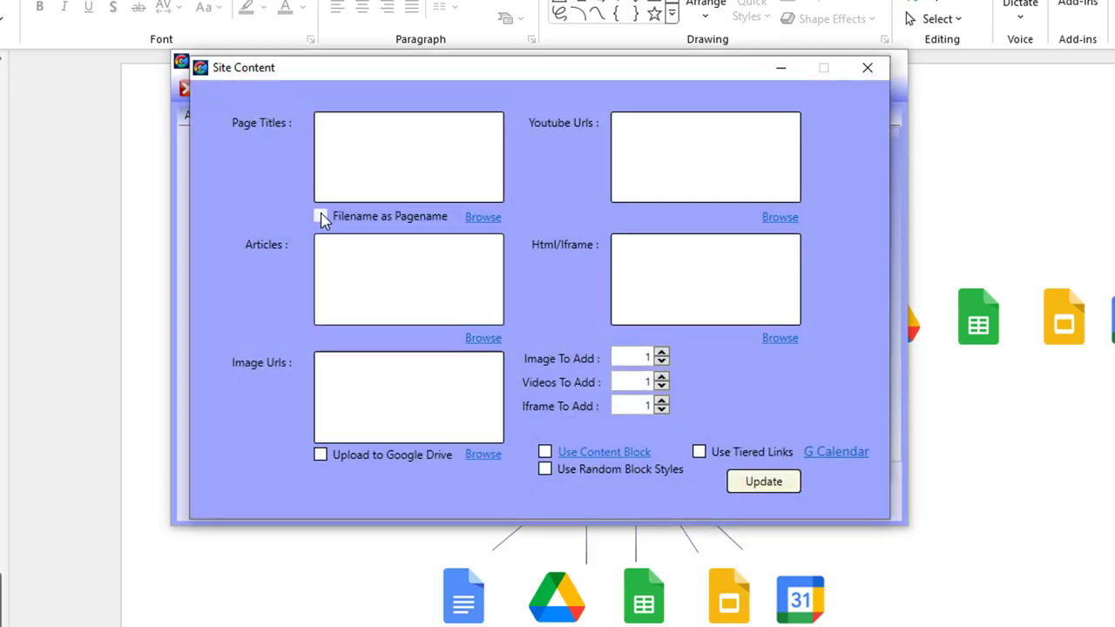
left_click(321, 216)
left_click(480, 339)
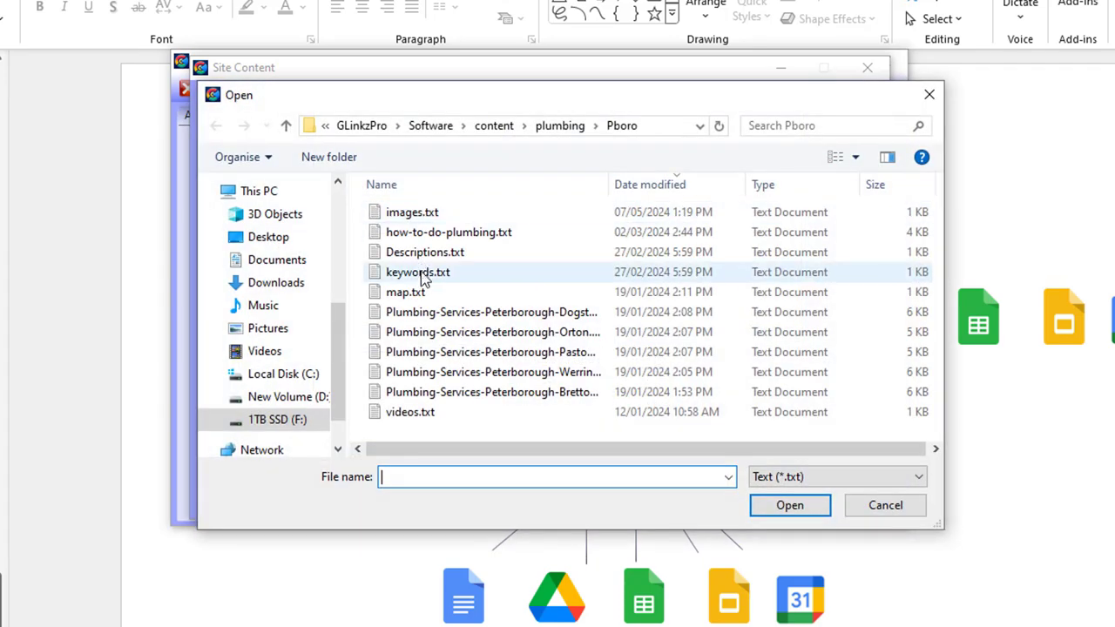
left_click(402, 315)
left_click(423, 354)
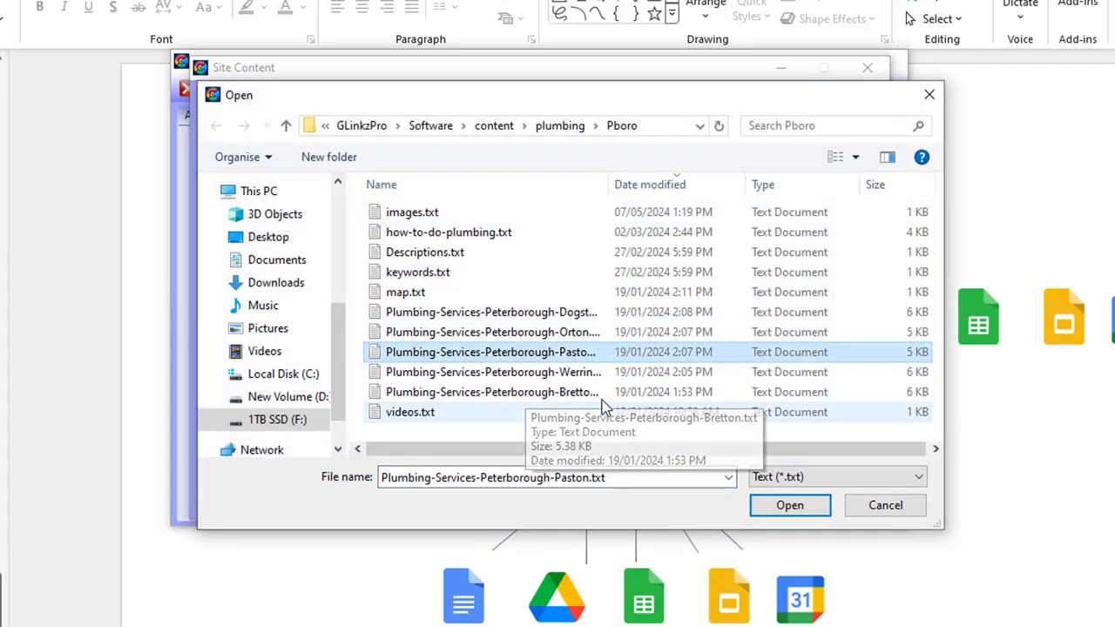
left_click(506, 315, "shift")
left_click(790, 505)
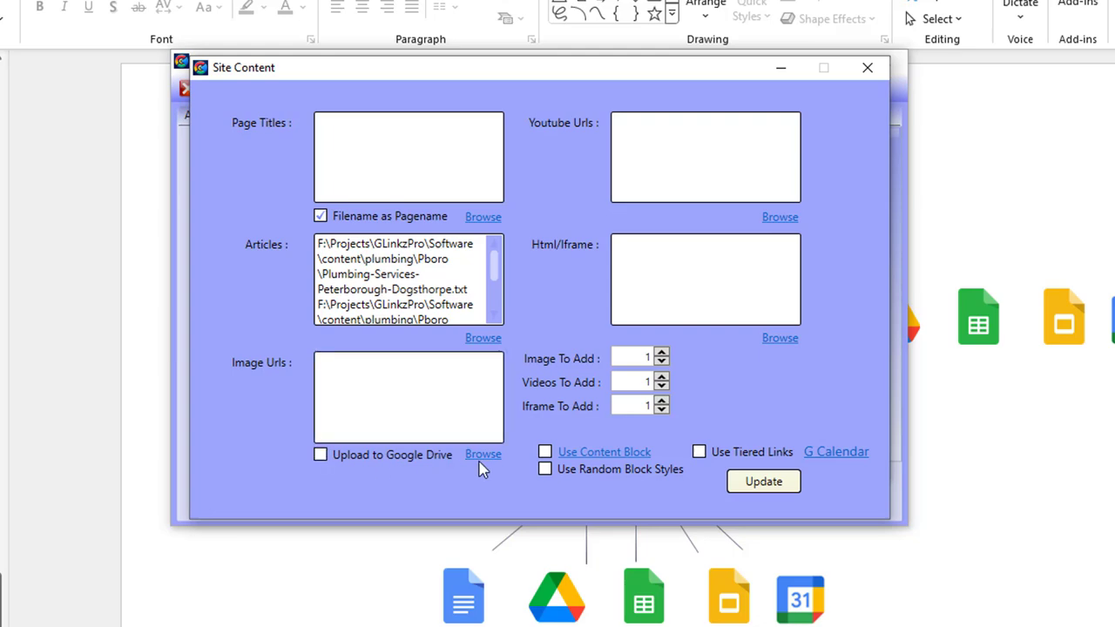
- Load images.txt for the image URLs, videos.txt for the YouTube URLs and map.txt for the HTML/iframe content
left_click(483, 455)
double_click(502, 218)
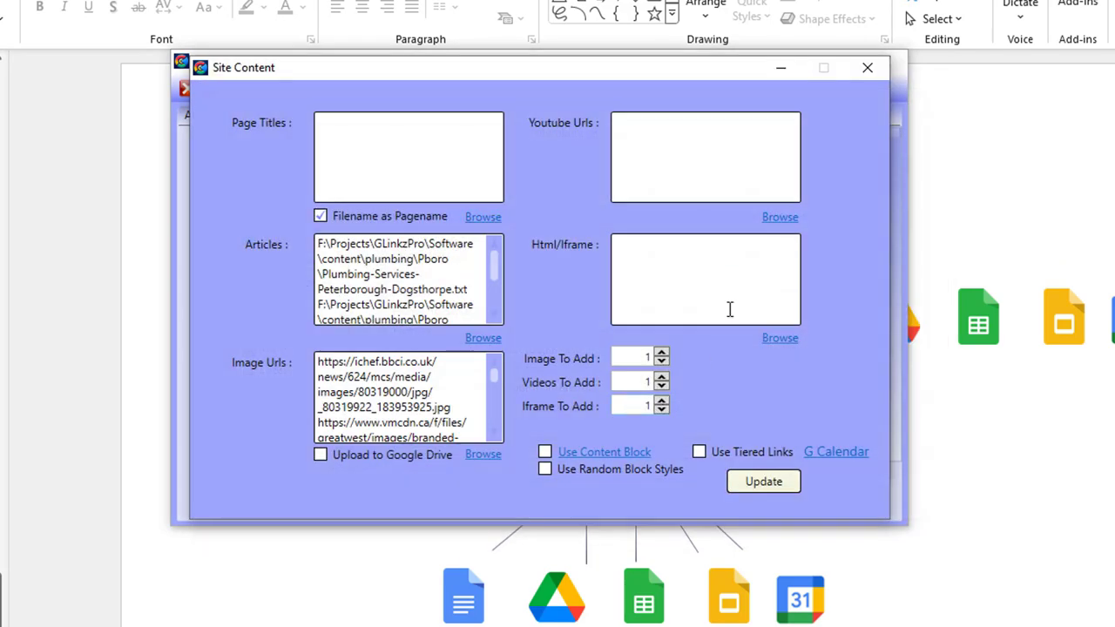
left_click(779, 216)
left_click(432, 414)
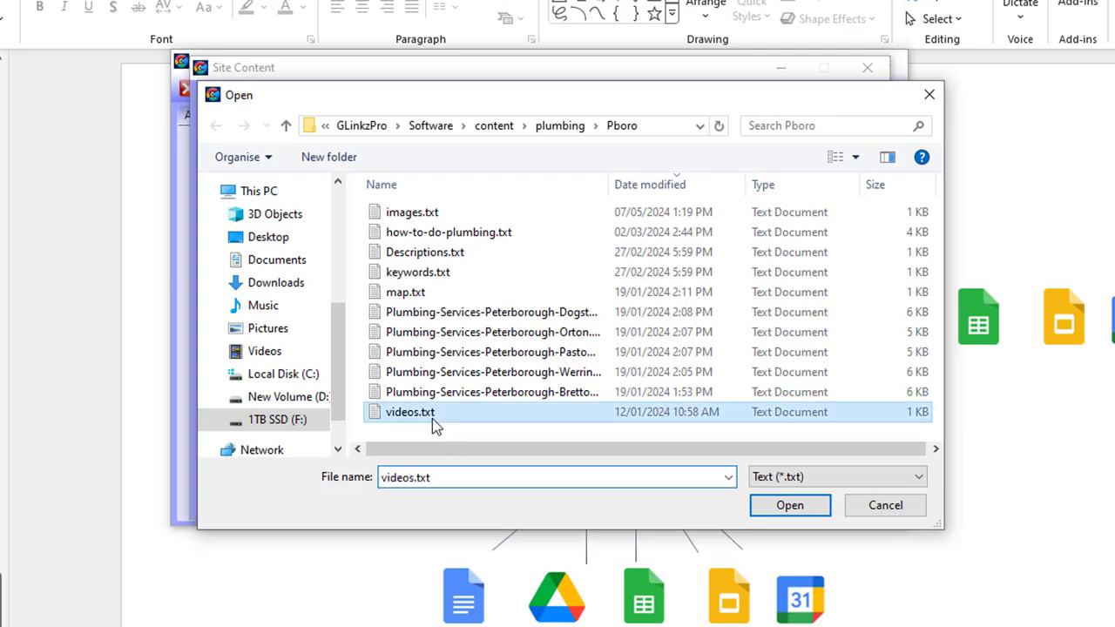
double_click(432, 418)
left_click(774, 339)
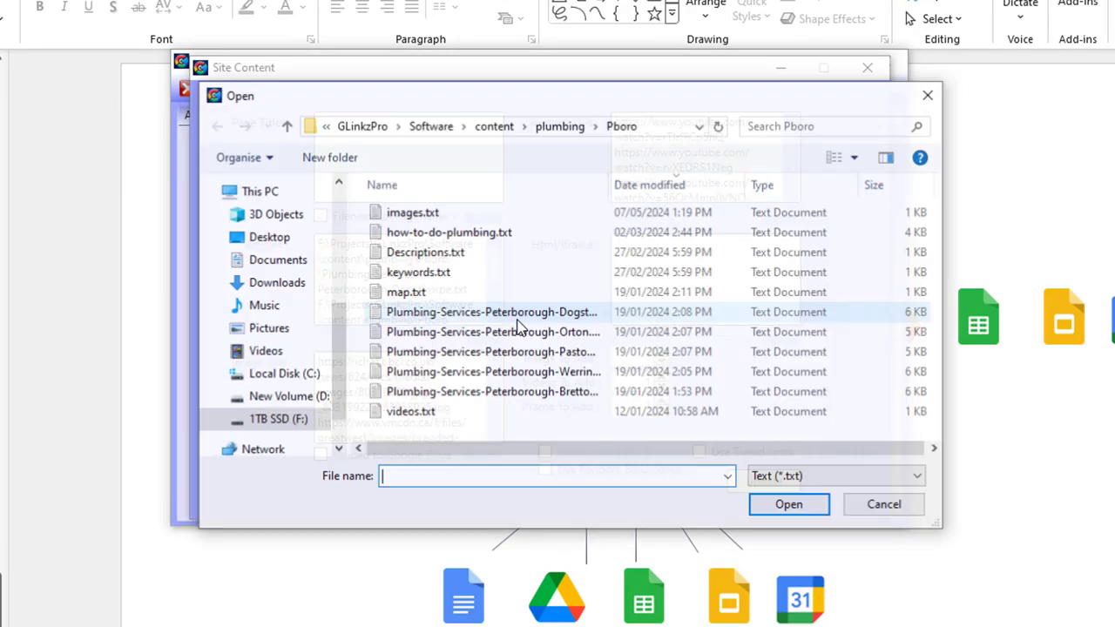
double_click(452, 292)
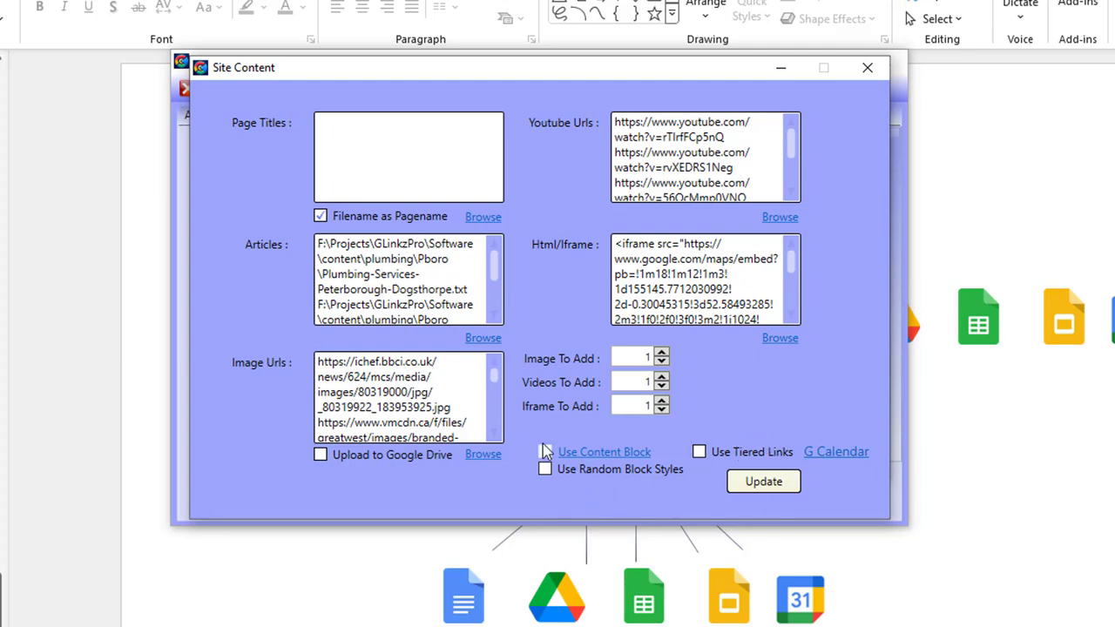
- Enable content blocks using images.txt, keywords.txt and Descriptions.txt, and turn on random block styles and tiered links
left_click(541, 455)
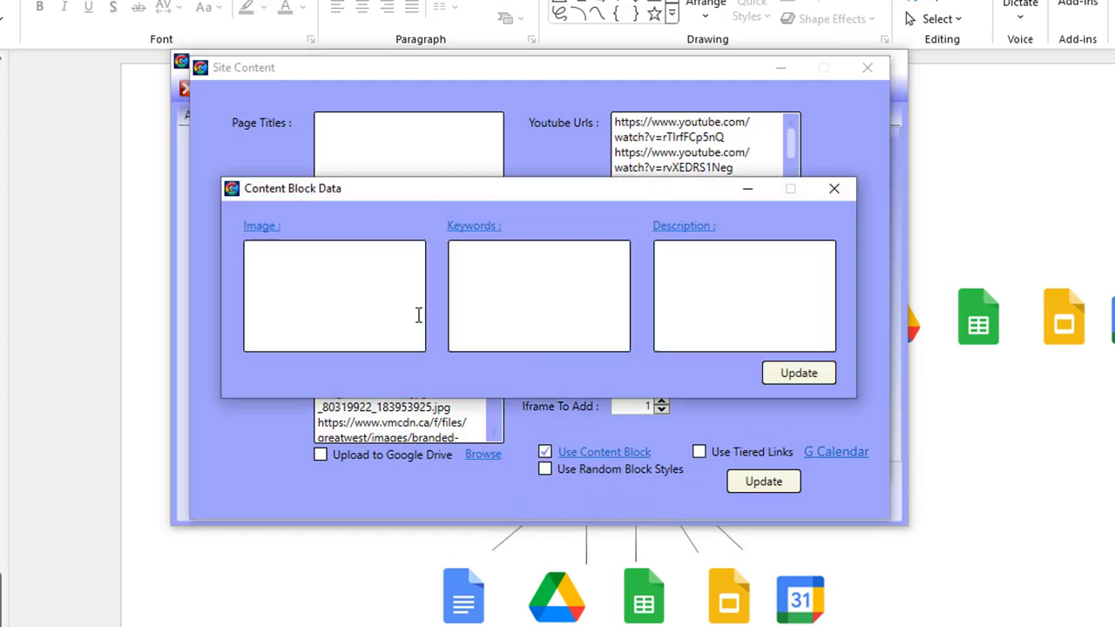
left_click(273, 233)
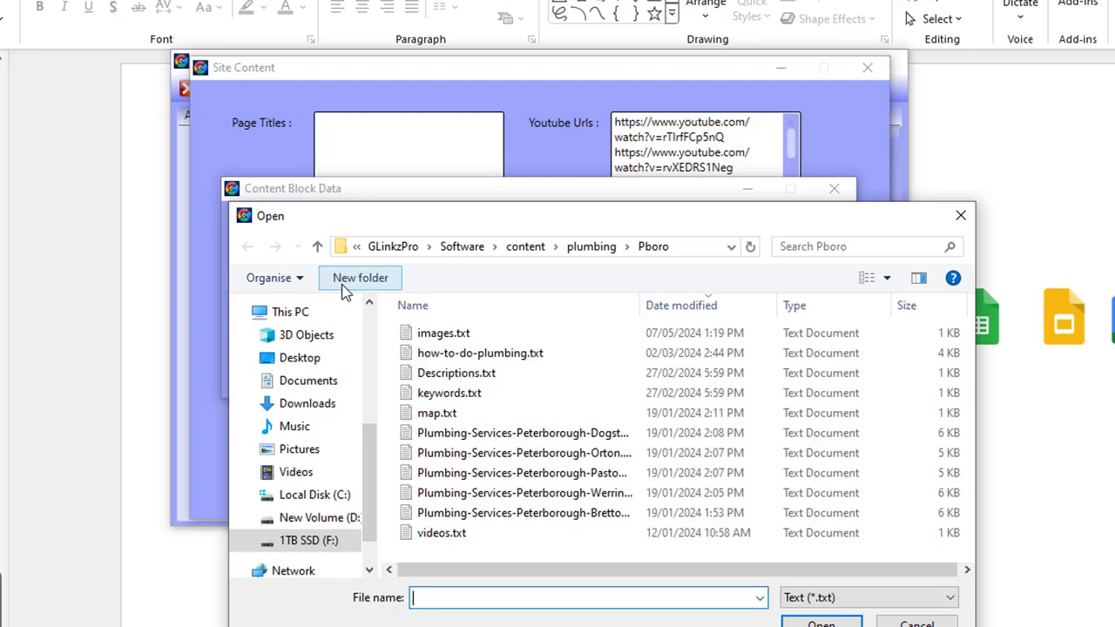
double_click(449, 327)
left_click(496, 228)
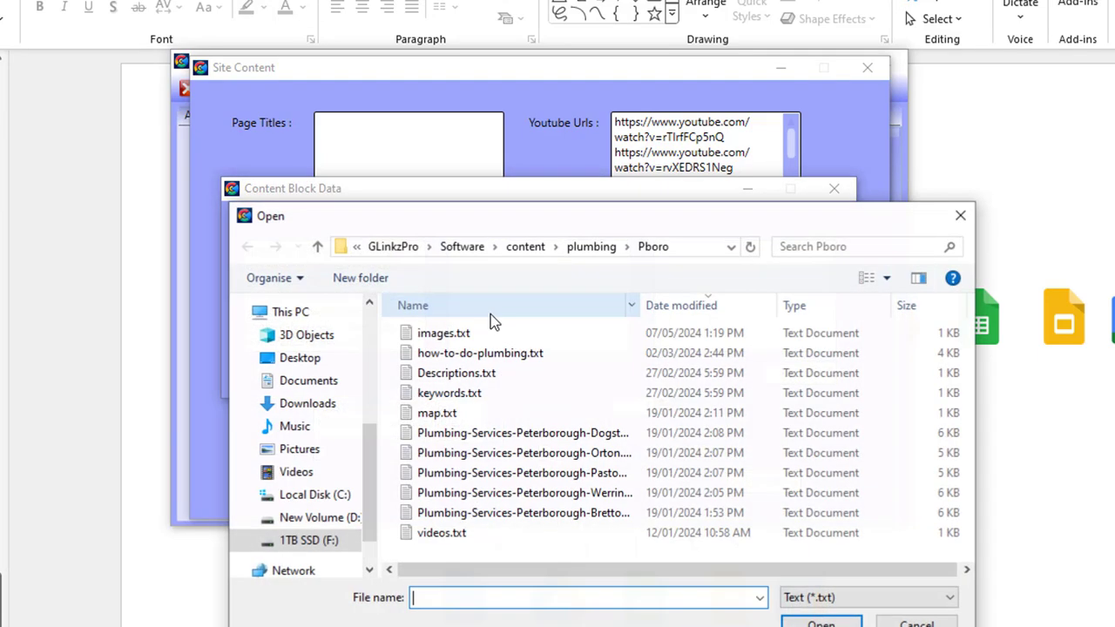
double_click(445, 393)
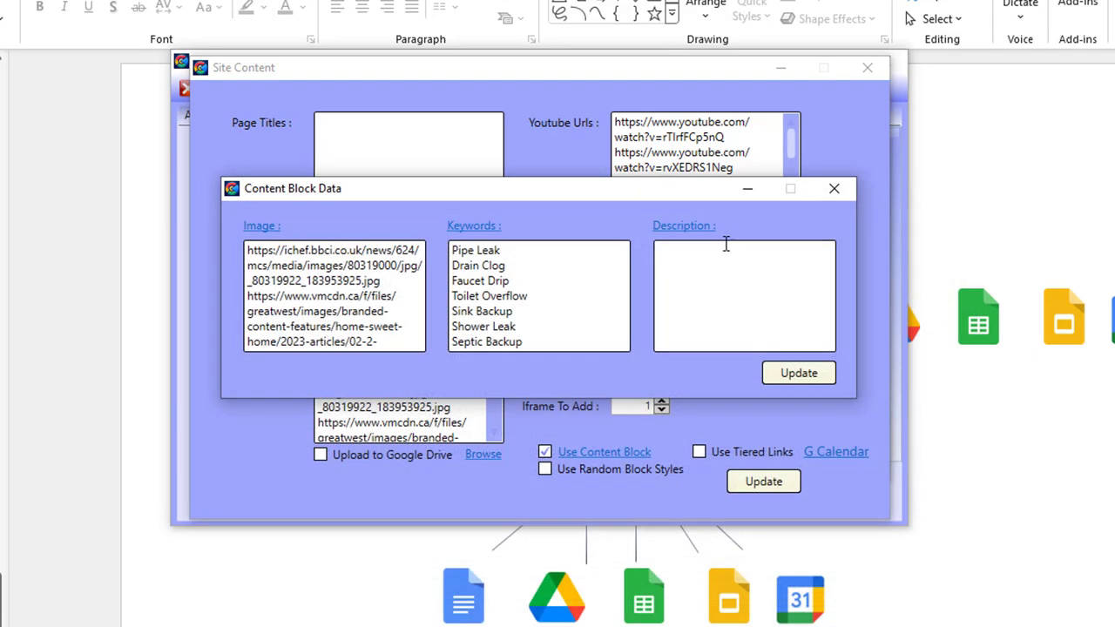
left_click(684, 228)
double_click(510, 375)
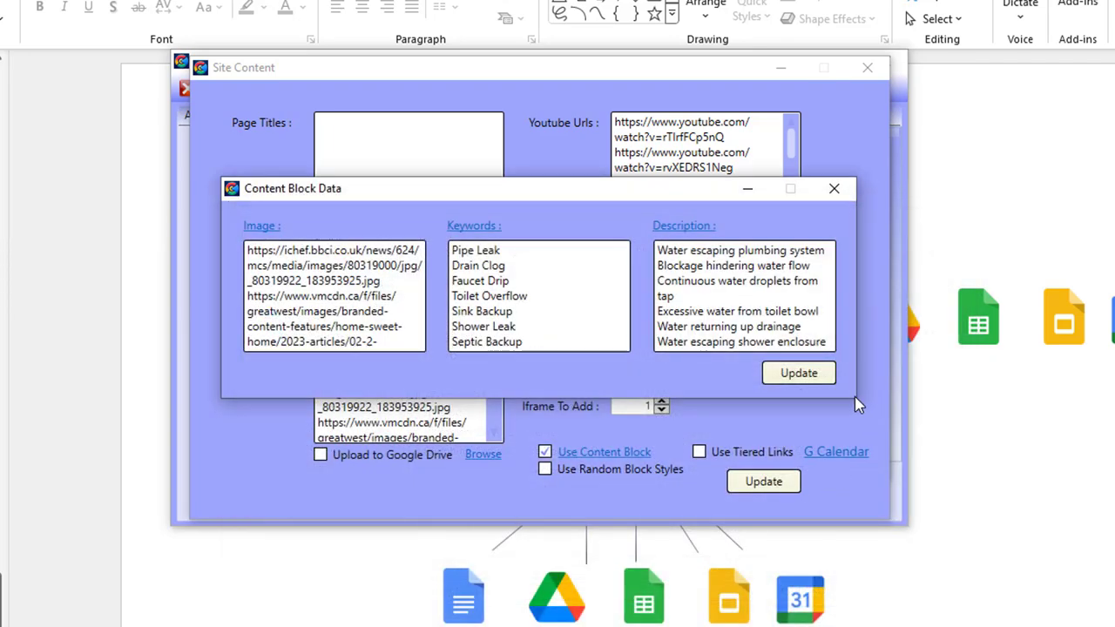
left_click(799, 374)
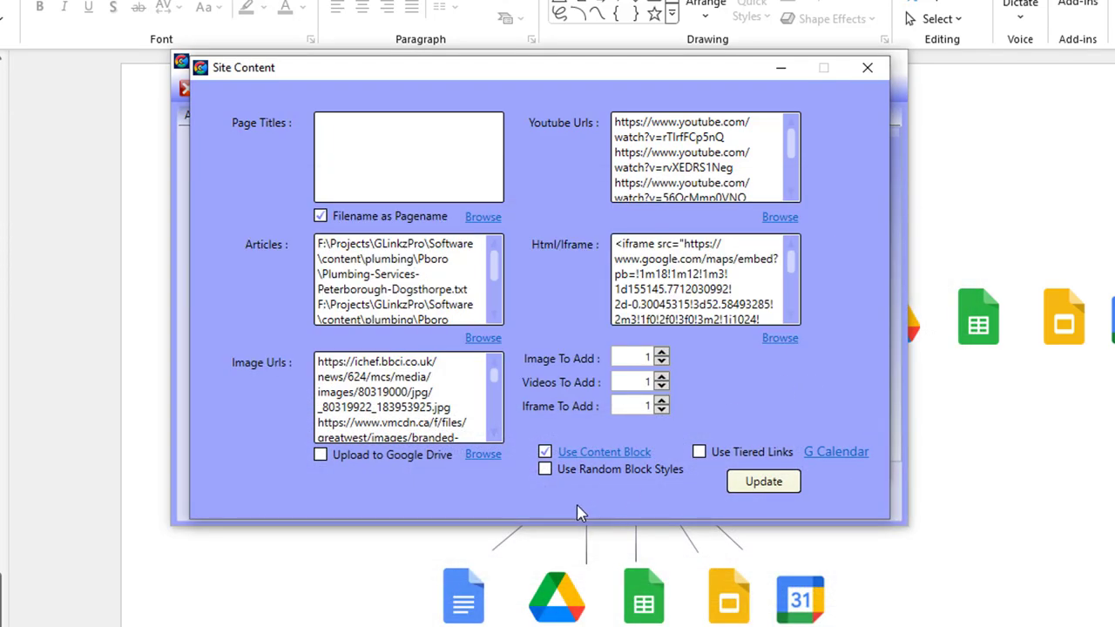
left_click(545, 470)
left_click(756, 452)
- In the Google Calendar settings, set 10 events per day and an end date of 14/08/2024
left_click(839, 459)
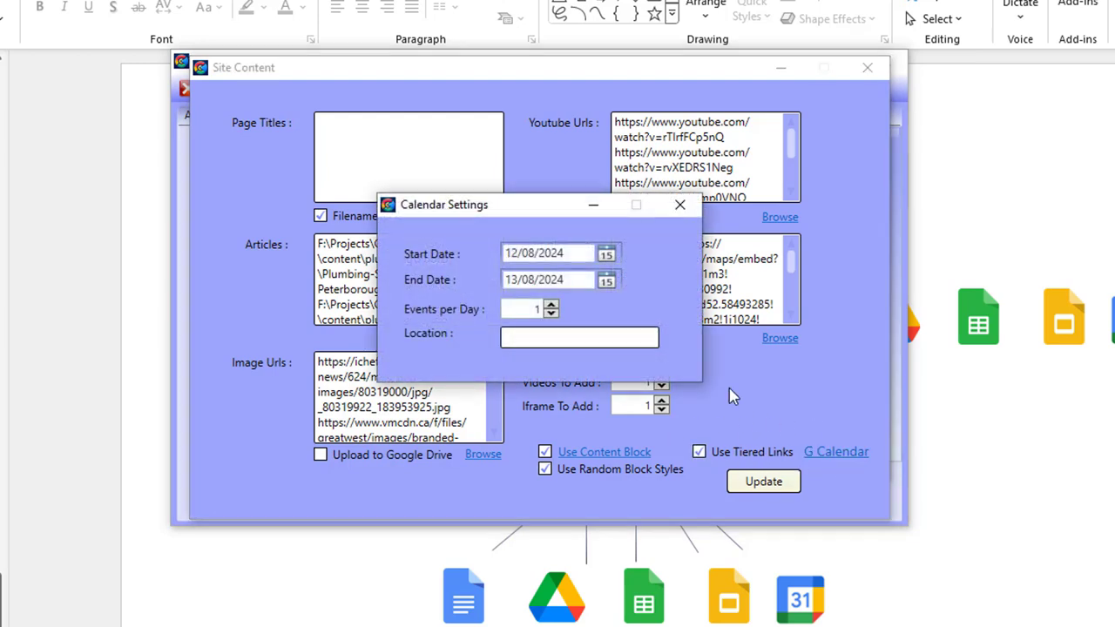
left_click(550, 306)
left_click(550, 306)
left_click(551, 307)
left_click(551, 307)
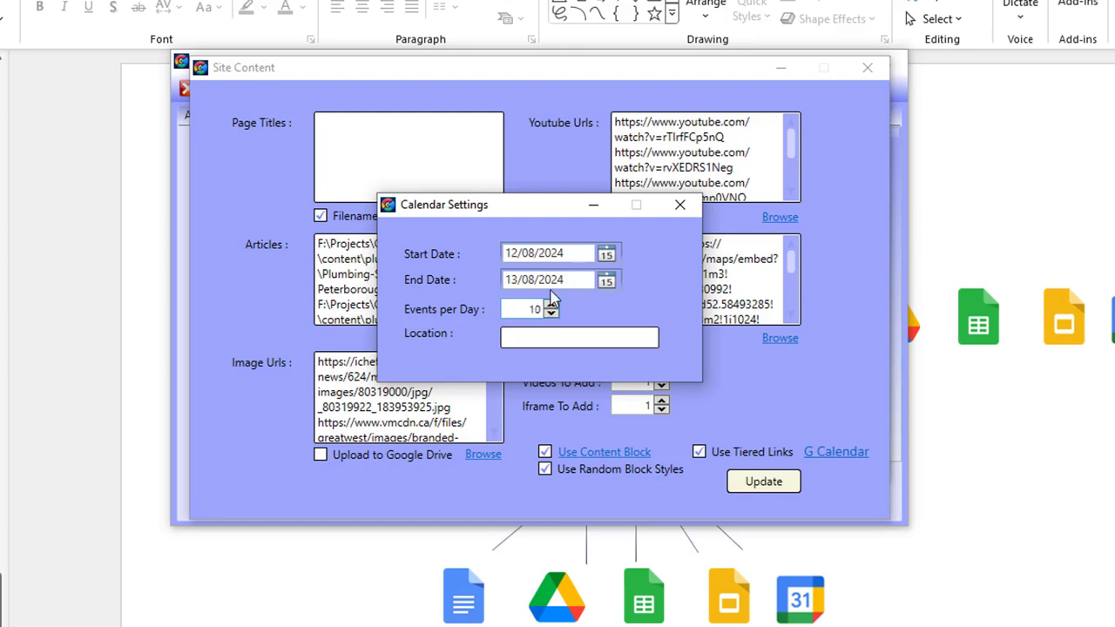
left_click(604, 281)
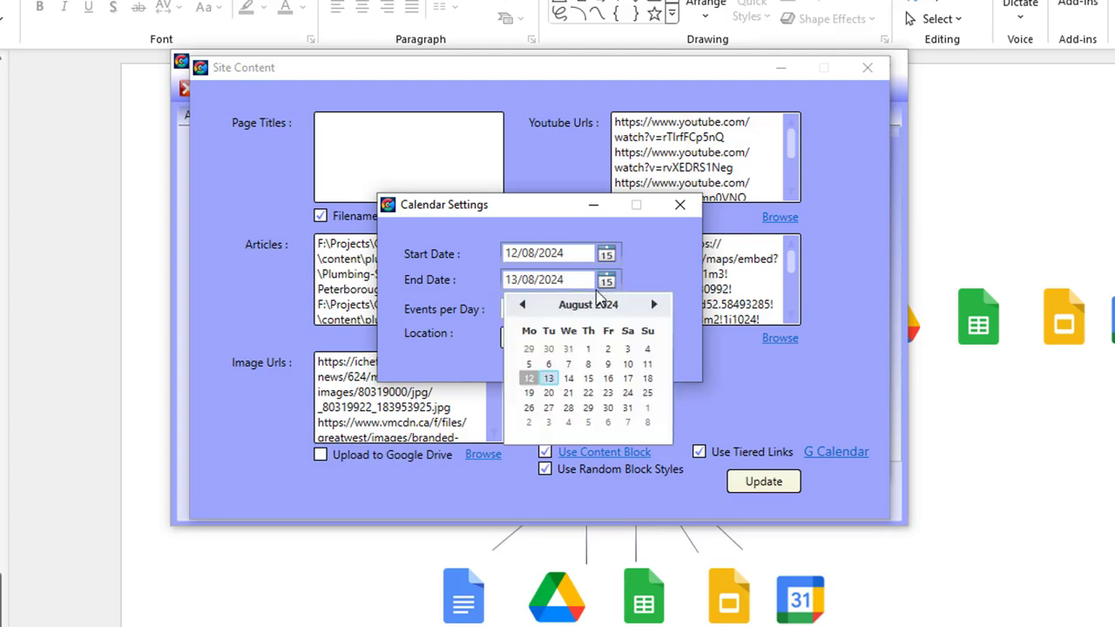
left_click(567, 380)
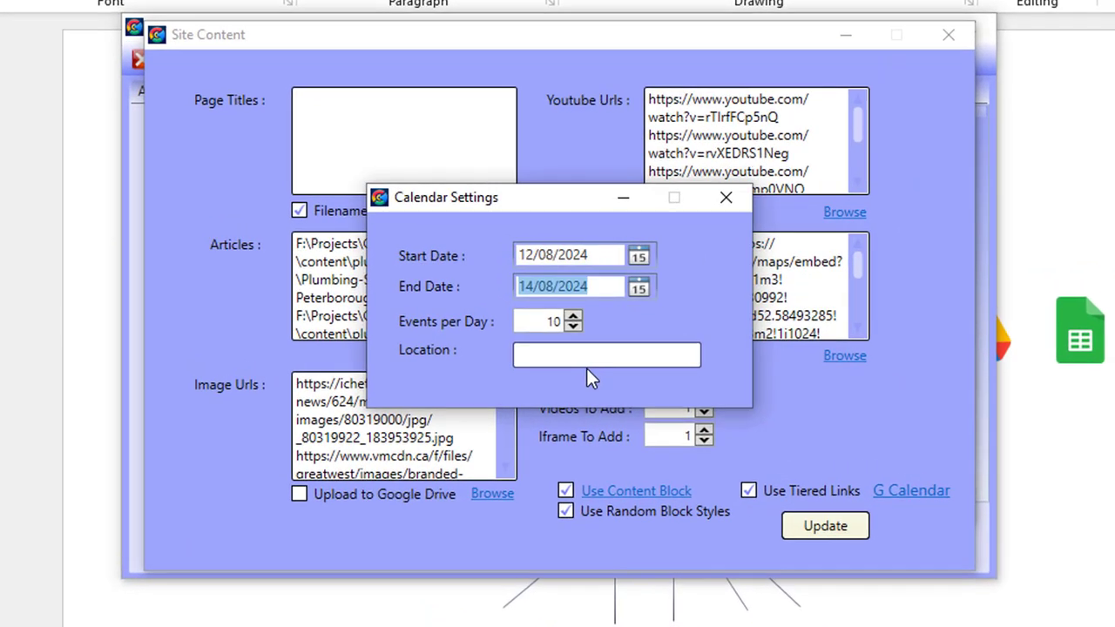
- Set the calendar event location to Peterborough UK and close the calendar settings
left_click(569, 340)
type("pETER")
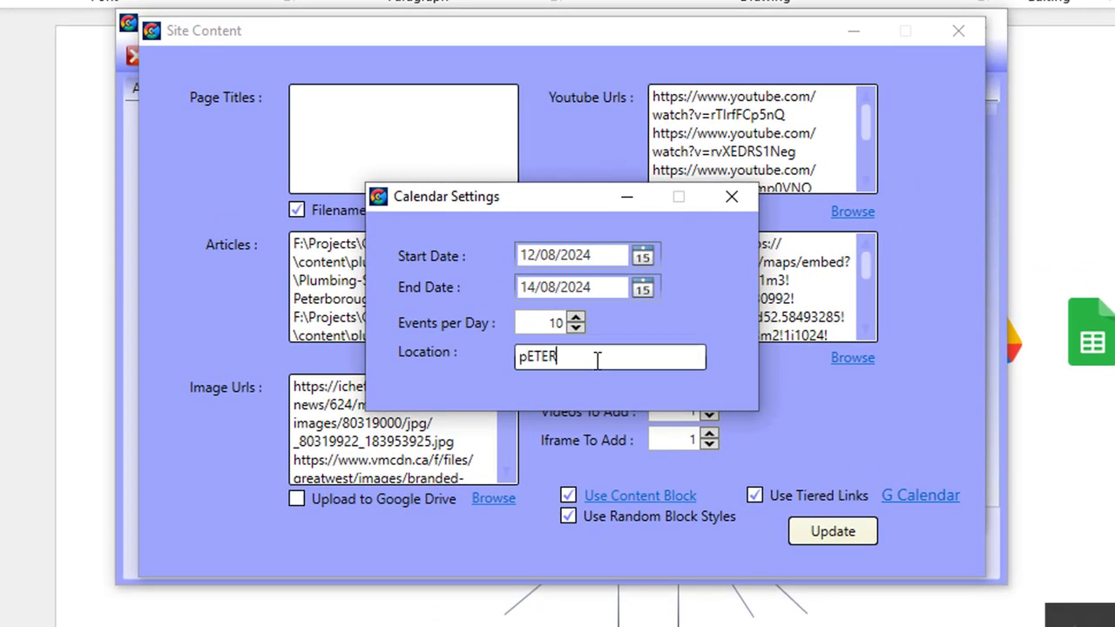
type("BOROUGH u")
key("BackSpace")
key("BackSpace")
key("BackSpace")
key("BackSpace")
key("BackSpace")
key("BackSpace")
key("BackSpace")
key("BackSpace")
key("BackSpace")
key("BackSpace")
key("BackSpace")
key("BackSpace")
key("BackSpace")
key("BackSpace")
type("Peterborough UK")
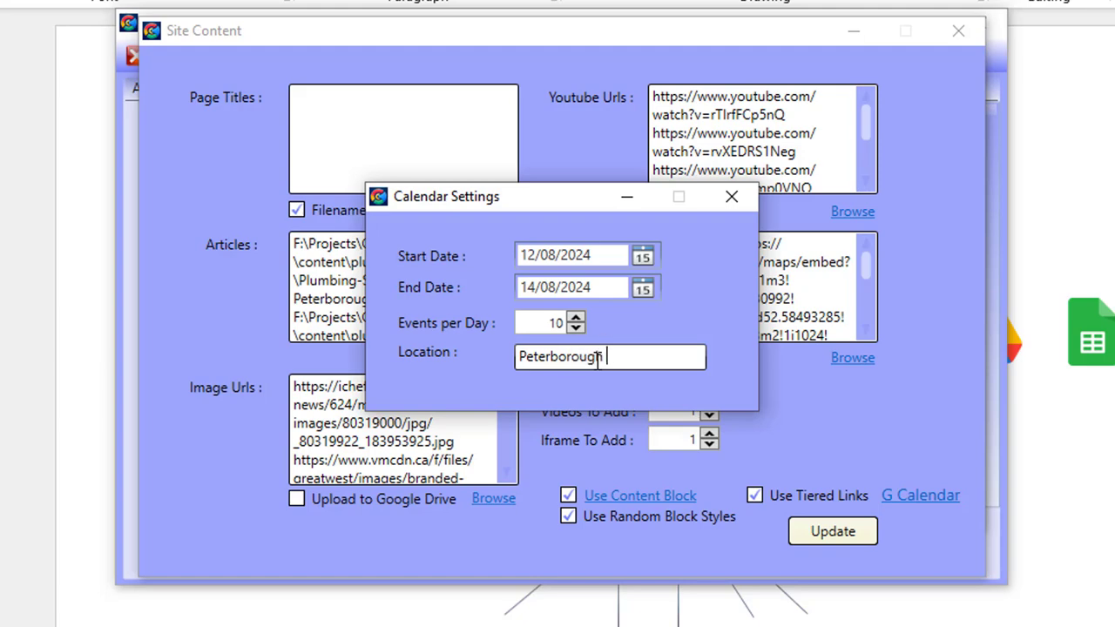
left_click(733, 198)
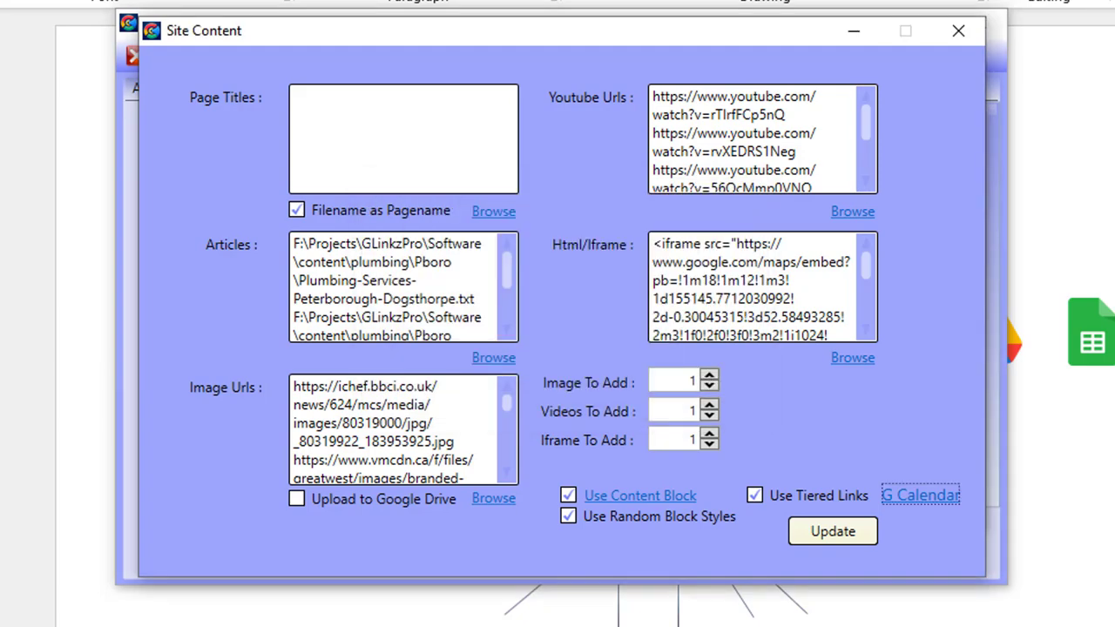
- Save the site content settings and start creating the stack
left_click(843, 533)
left_click(916, 493)
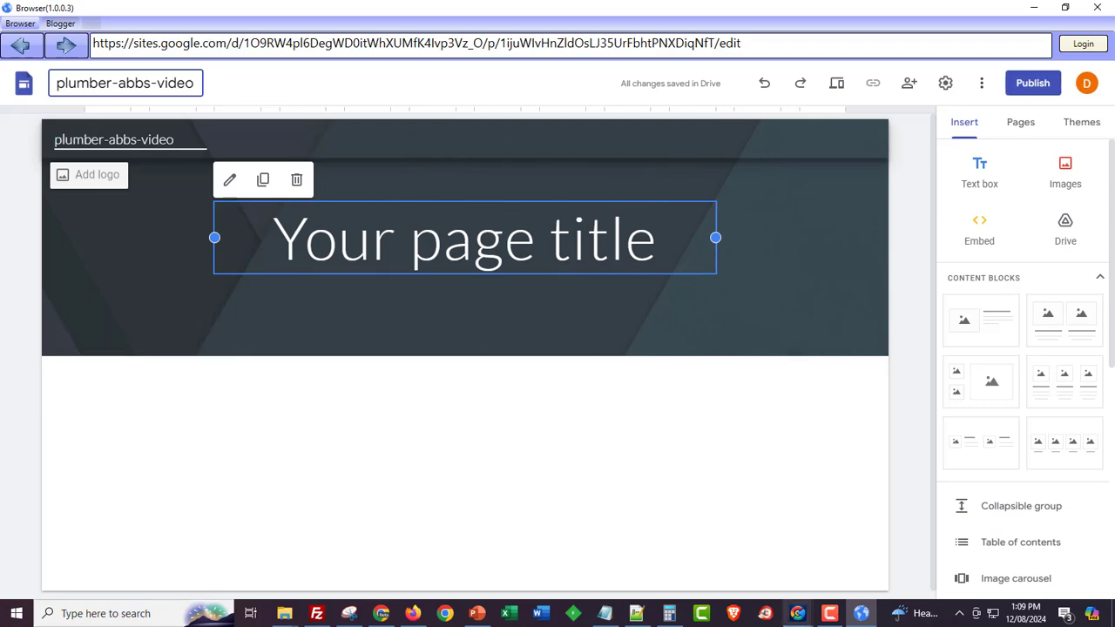
- Bring up the Stack Wizard over the browser to check its processing status, then minimize it
mouse_move(800, 614)
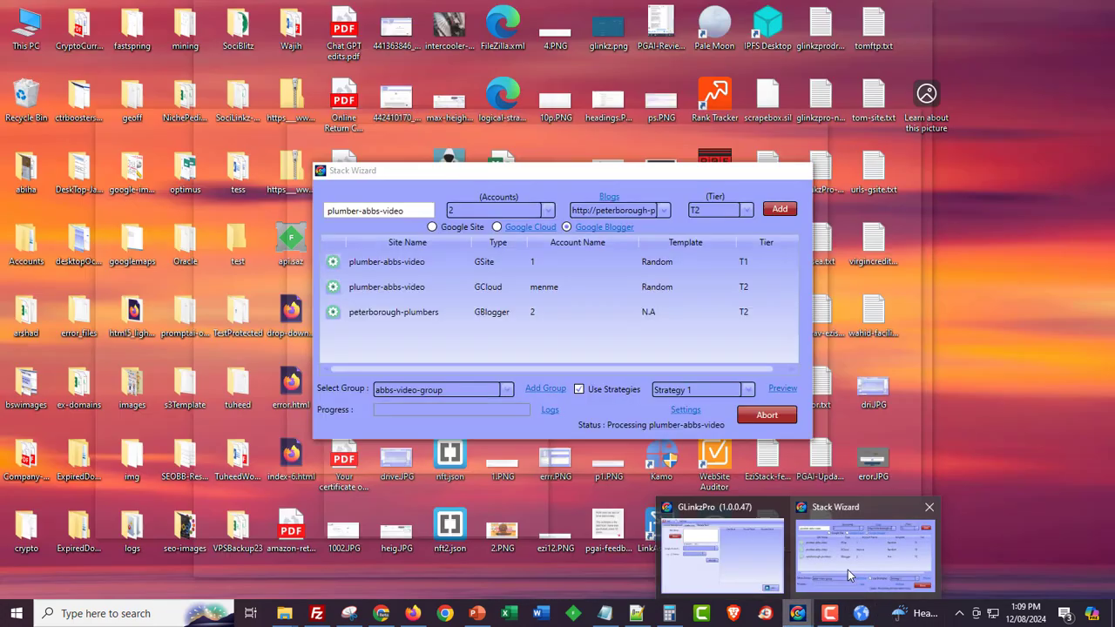
left_click(848, 570)
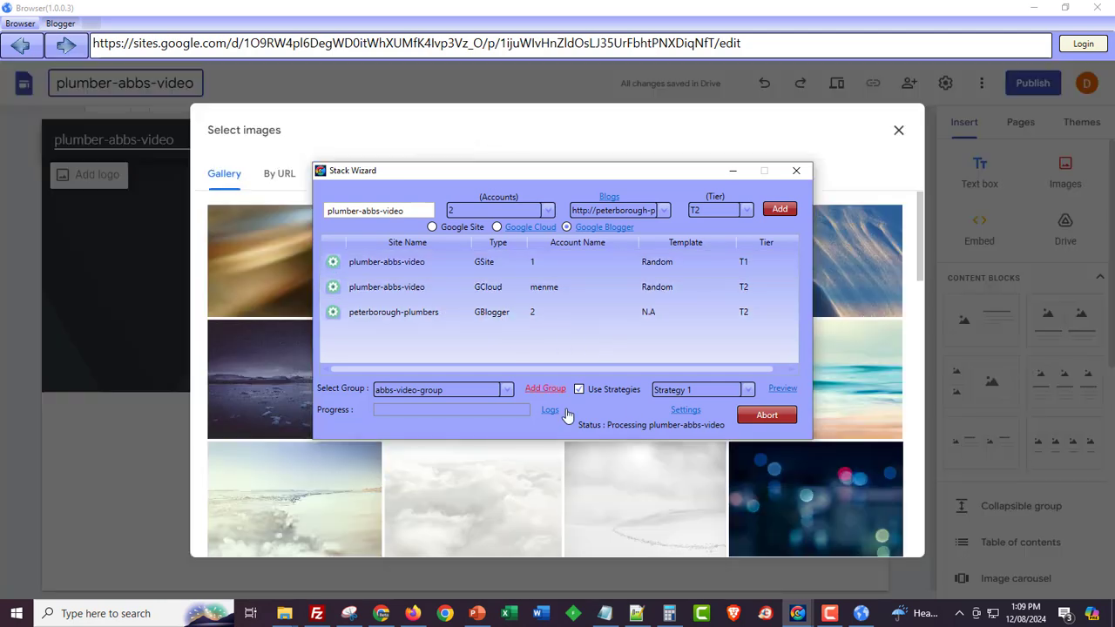
left_click(745, 416)
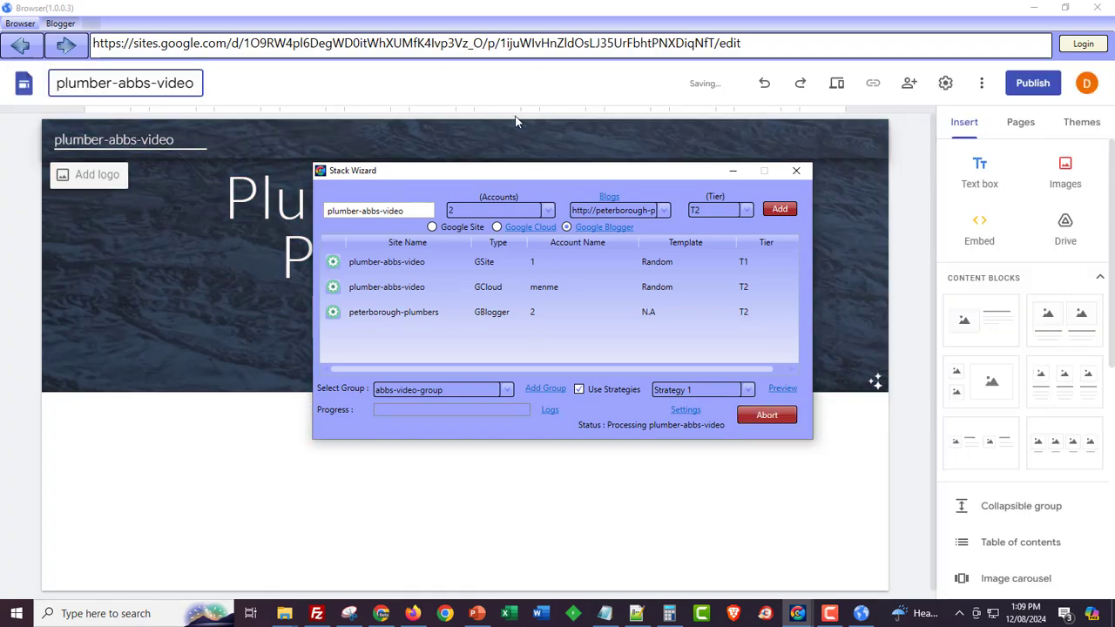
left_click(734, 170)
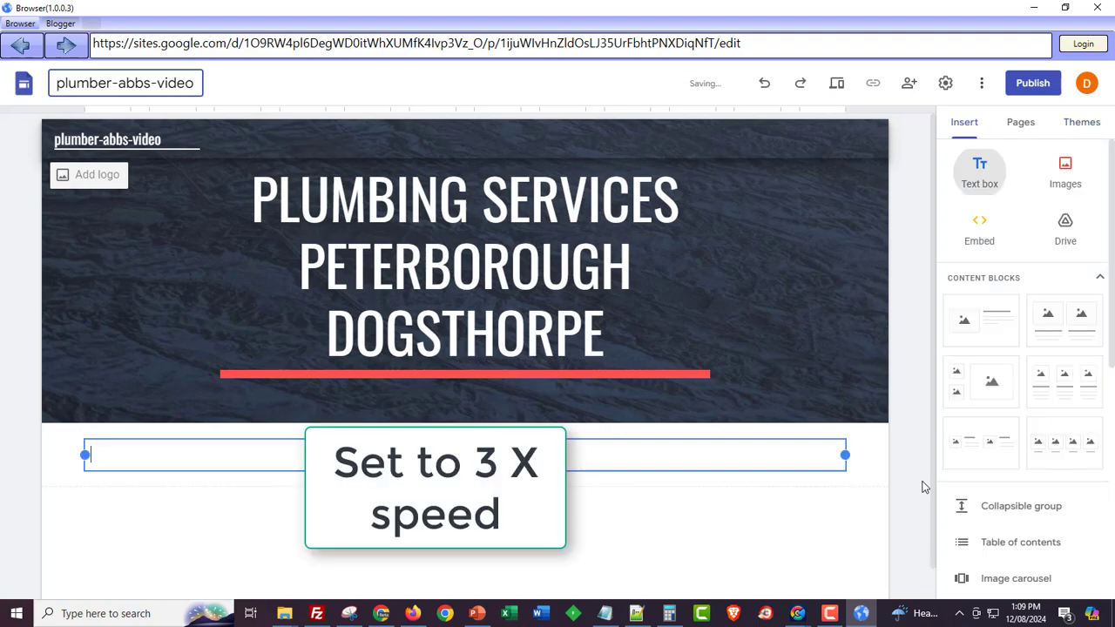
- Fill the first column of the page's two-image content block with heading "Pipe Leak" and text "Water escaping plumbing system"
scroll(925, 487, "down", 5)
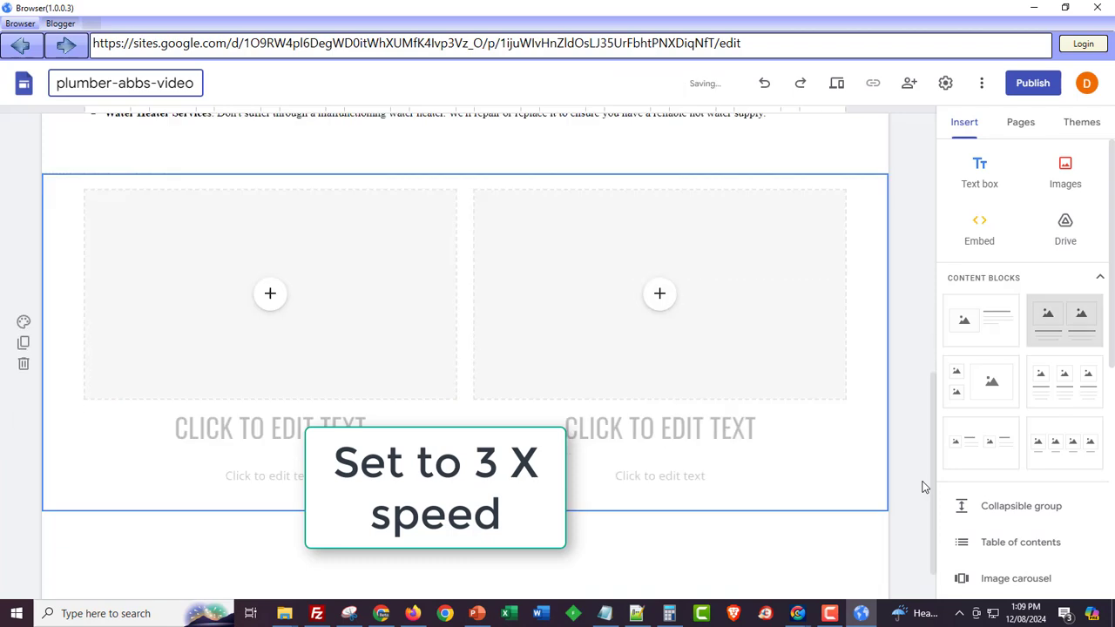
type("Pipe Leak")
key("Tab")
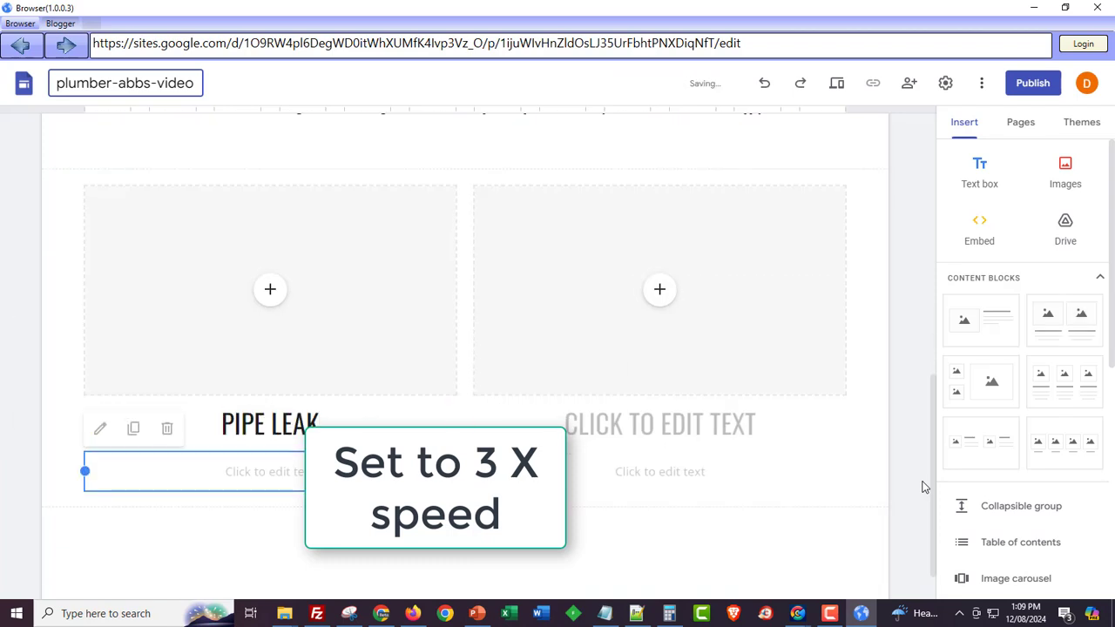
key("Return")
type("Water escaping plumbing system")
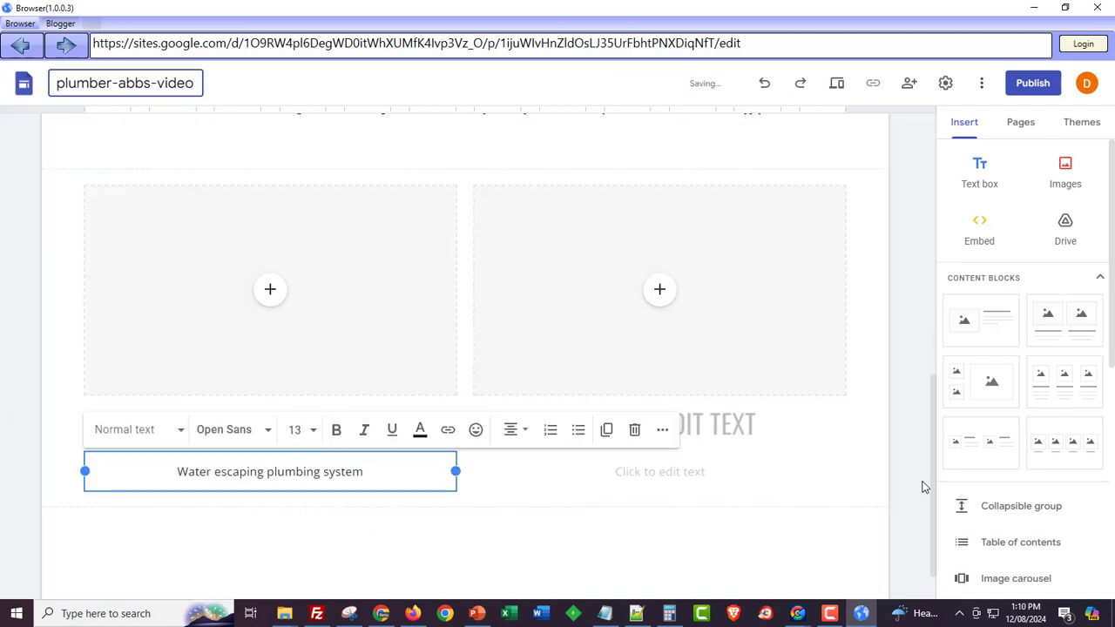
- Fill the content block's second column with heading "Drain Clog" and text "Blockage hindering water flow"
key("Tab")
key("Return")
type("Drain Clog")
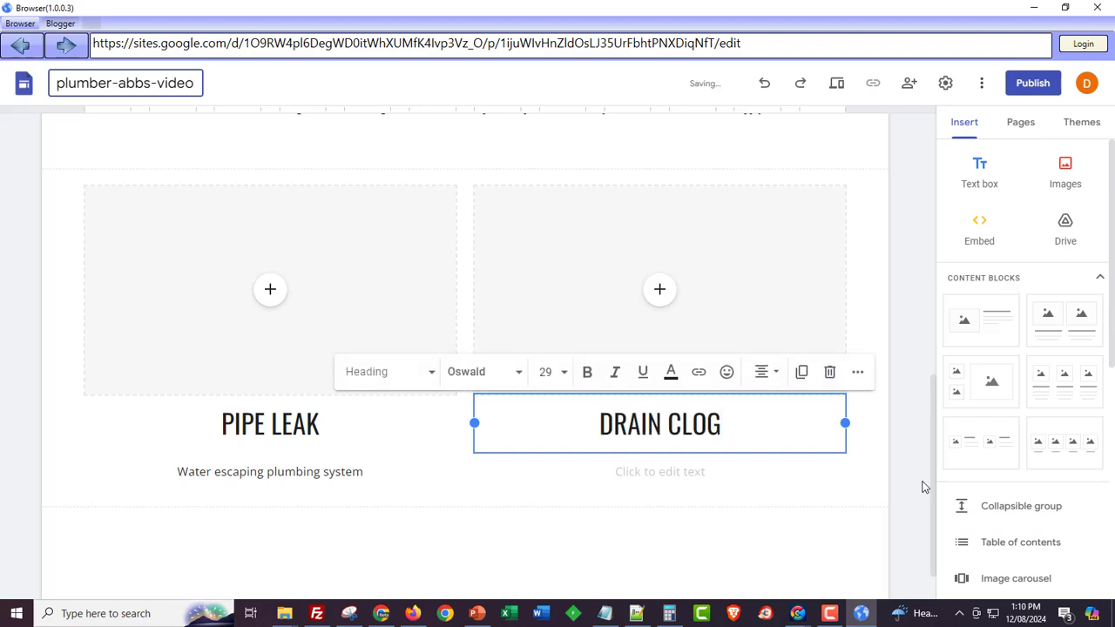
key("Tab")
key("Return")
type("Blockage hindering water flow")
- Insert an image from the copied URL into the placeholder above the Pipe Leak heading
key("Tab")
key("Return")
key("Down")
key("Return")
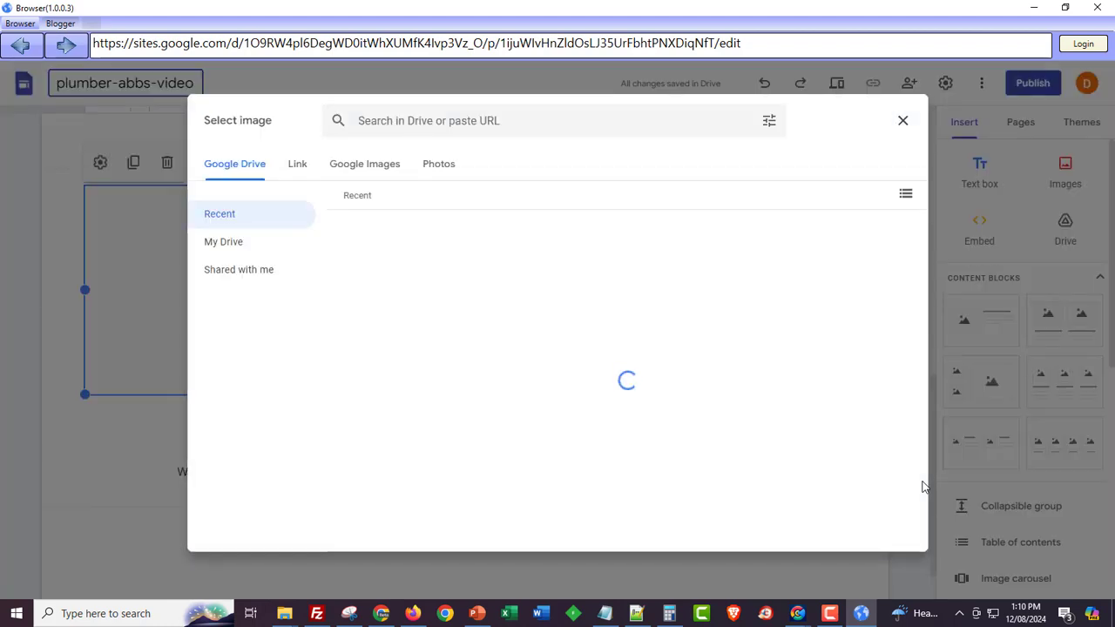
key("Right")
key("ctrl+v")
key("Return")
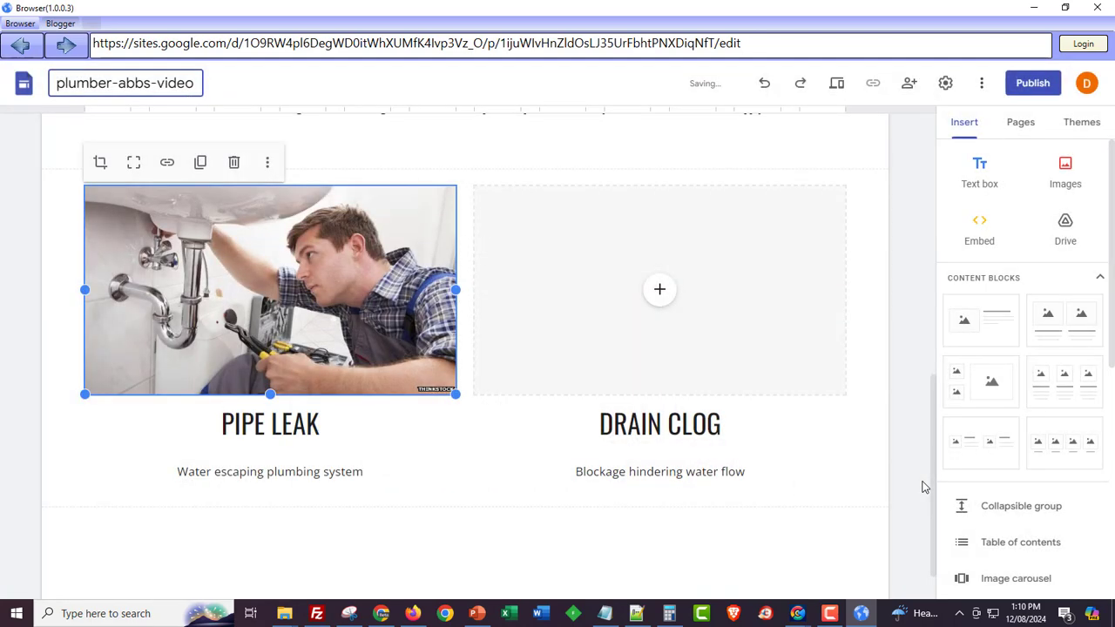
- Insert an image from the copied URL into the placeholder above the Drain Clog heading
key("Tab")
key("Return")
key("Down")
key("Return")
key("Right")
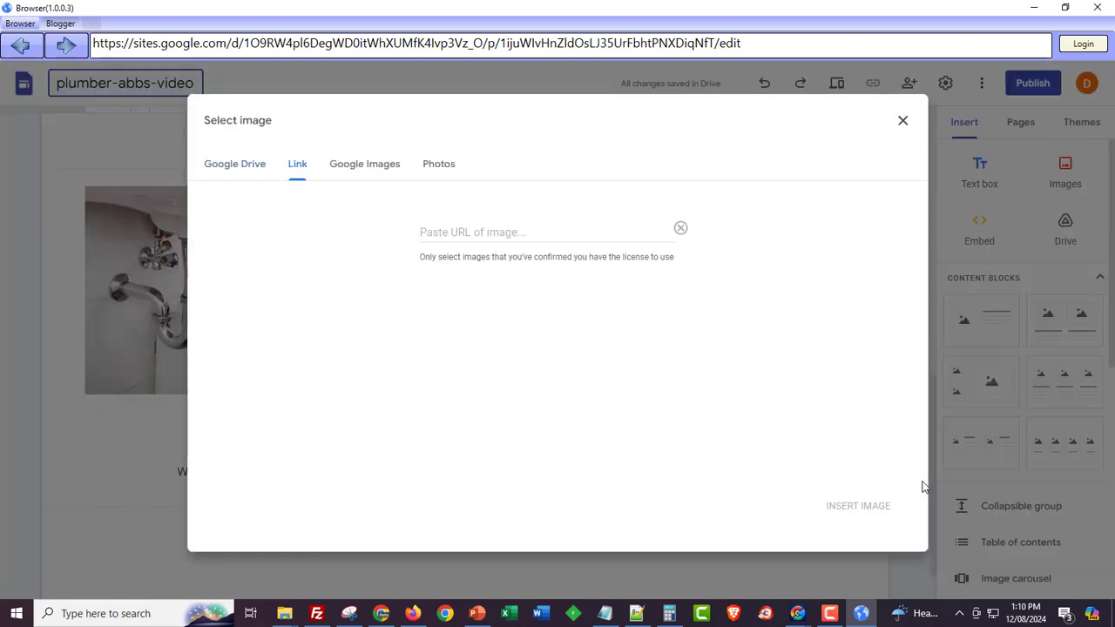
key("ctrl+v")
key("Return")
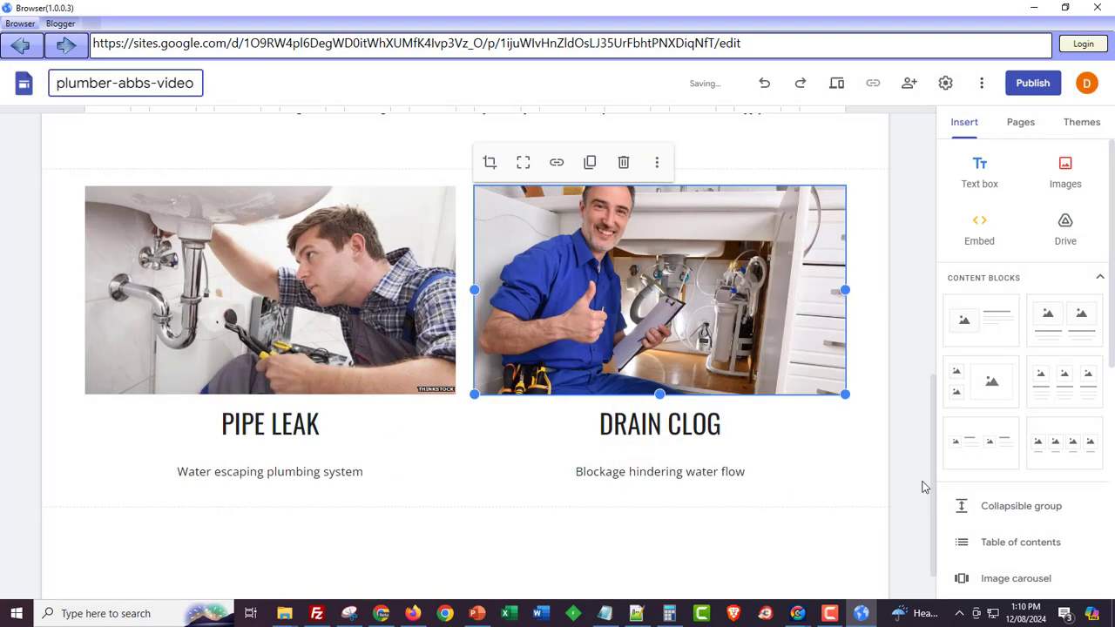
key("Return")
key("Down")
key("Return")
scroll(924, 487, "down", 1)
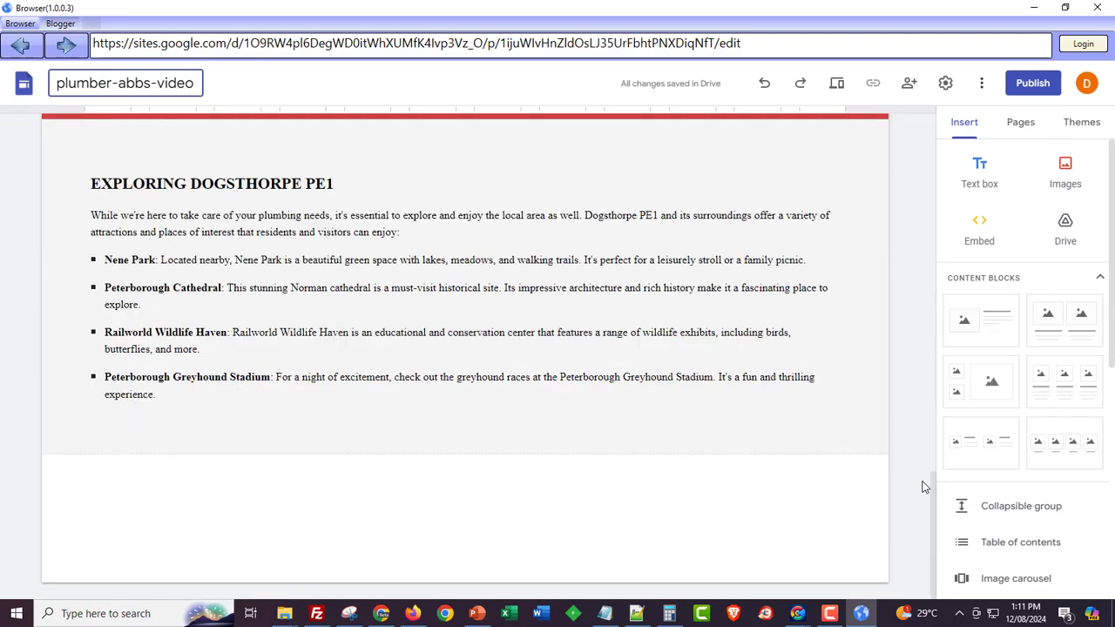
type("https://www.youtube.com/watch?v=rTIrfFCp5nQ")
key("Return")
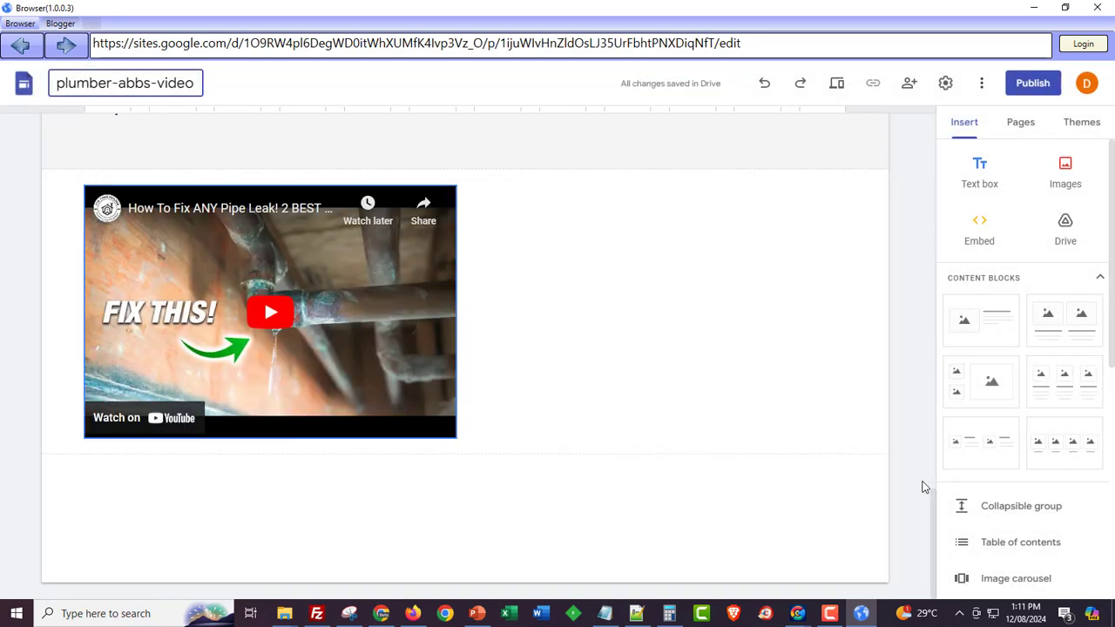
key("ctrl+v")
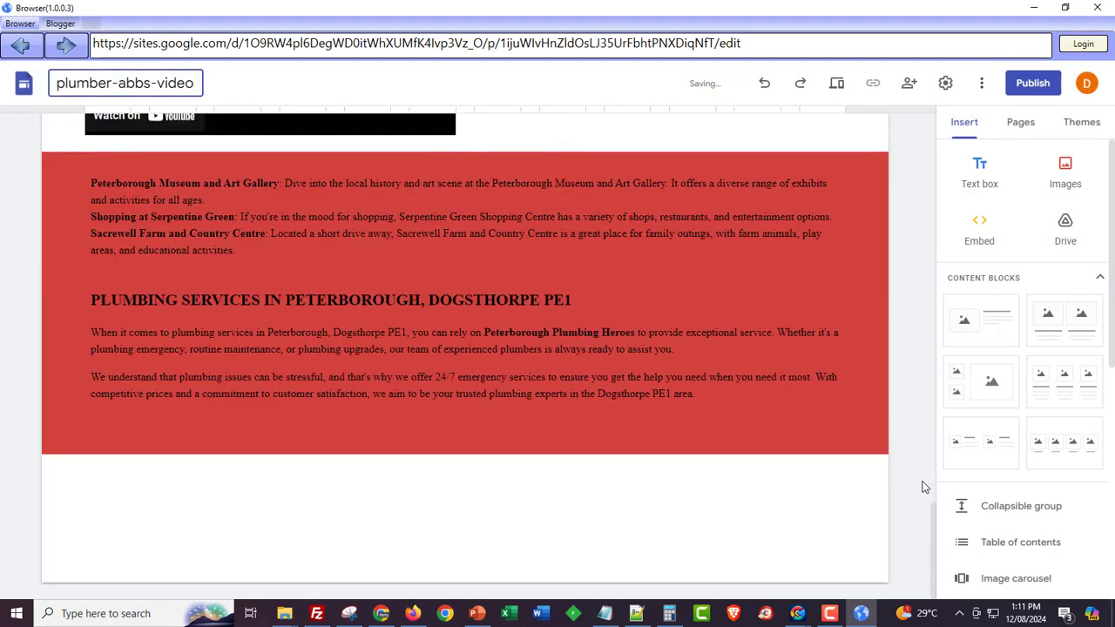
- Embed the Google map of Peterborough from its iframe code and add a text box below it with the paragraph starting "Whether you're a homeowner"
key("ctrl+v")
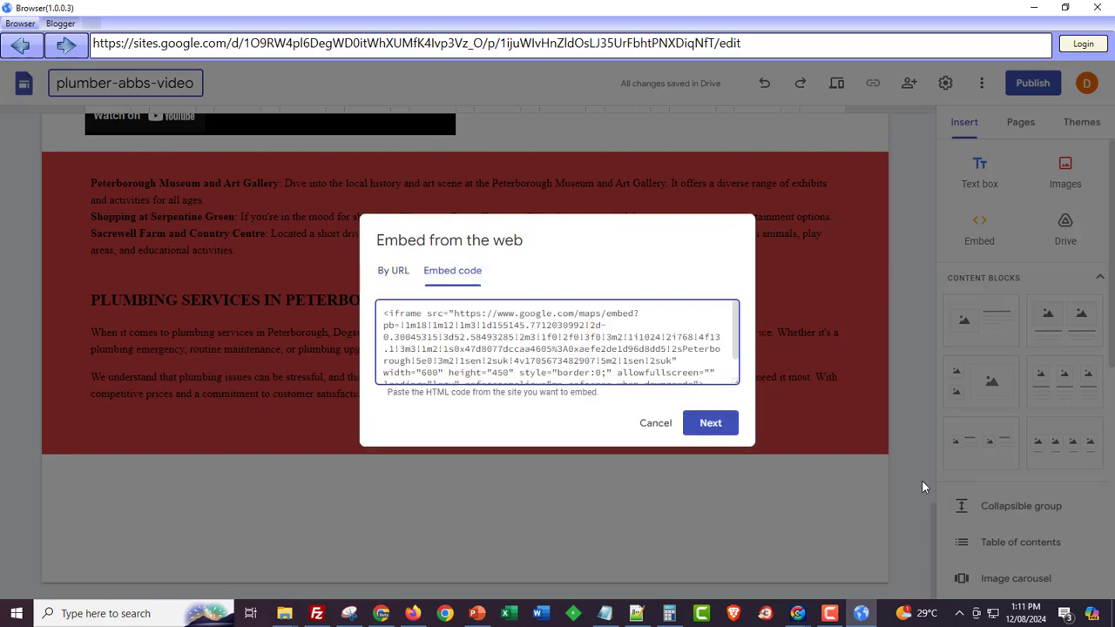
key("Return")
key("Return")
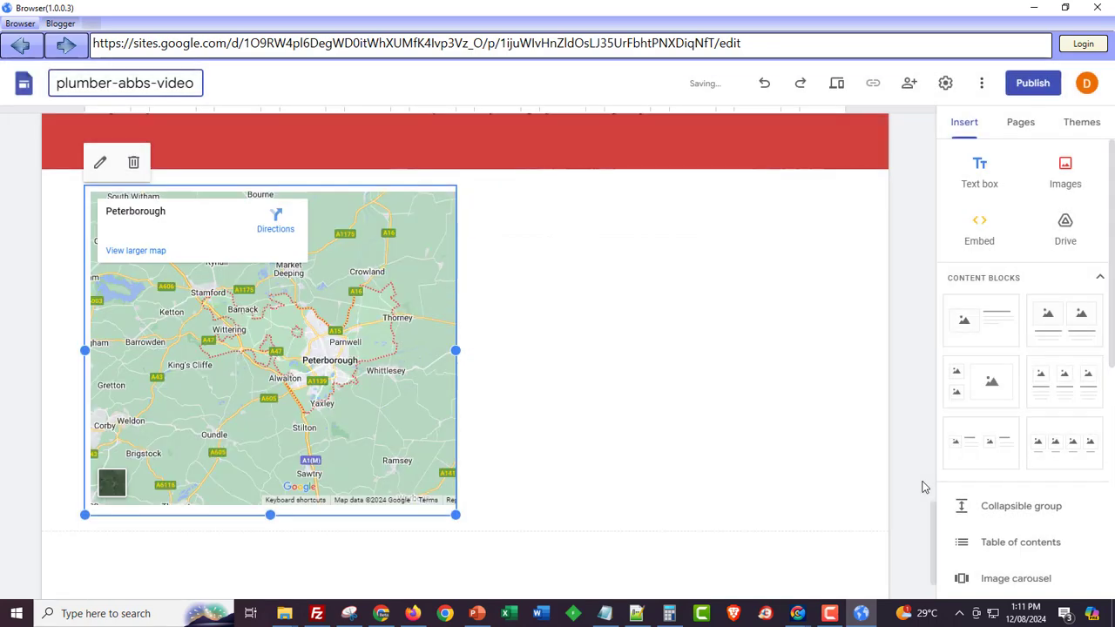
key("Return")
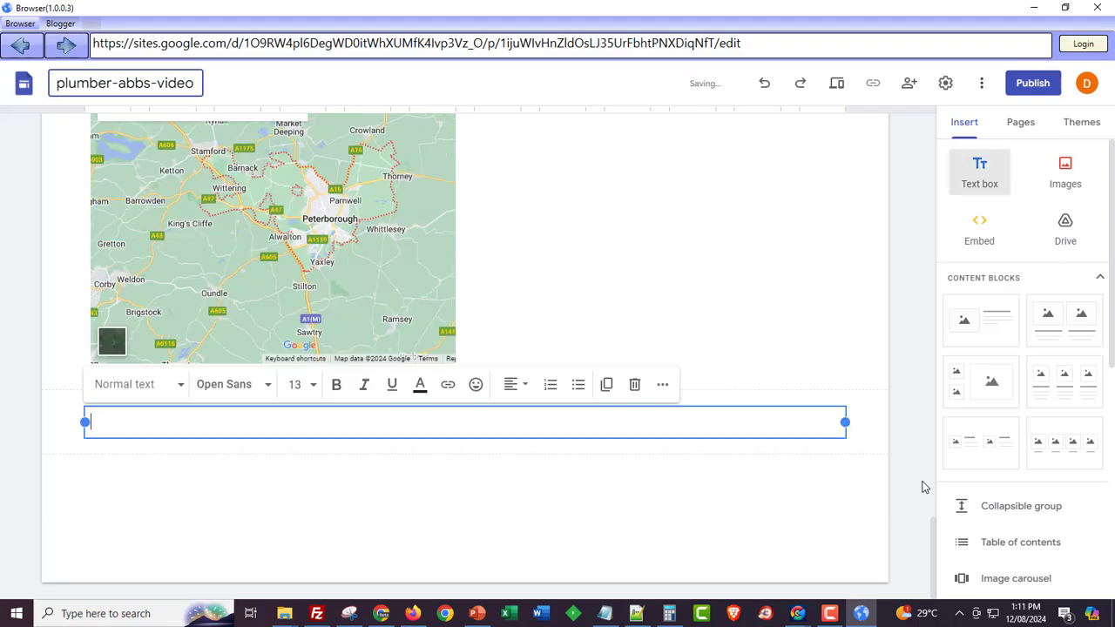
type("Whether you're a homeowner looking to upgrade fixtures, a renter dealing with clogged drains, or a landlord in need of reliable plumbing services for your properties, Peterborough Plumbing Heroes has got your back. Contact us today for all your plumbing needs, and let us be your plumbing superheroes! Don't let plumbing problems disrupt your life – call Peterborough Plumbing Heroes for efficient plumbing solutions in Peterborough, Dogsthorpe PE1")
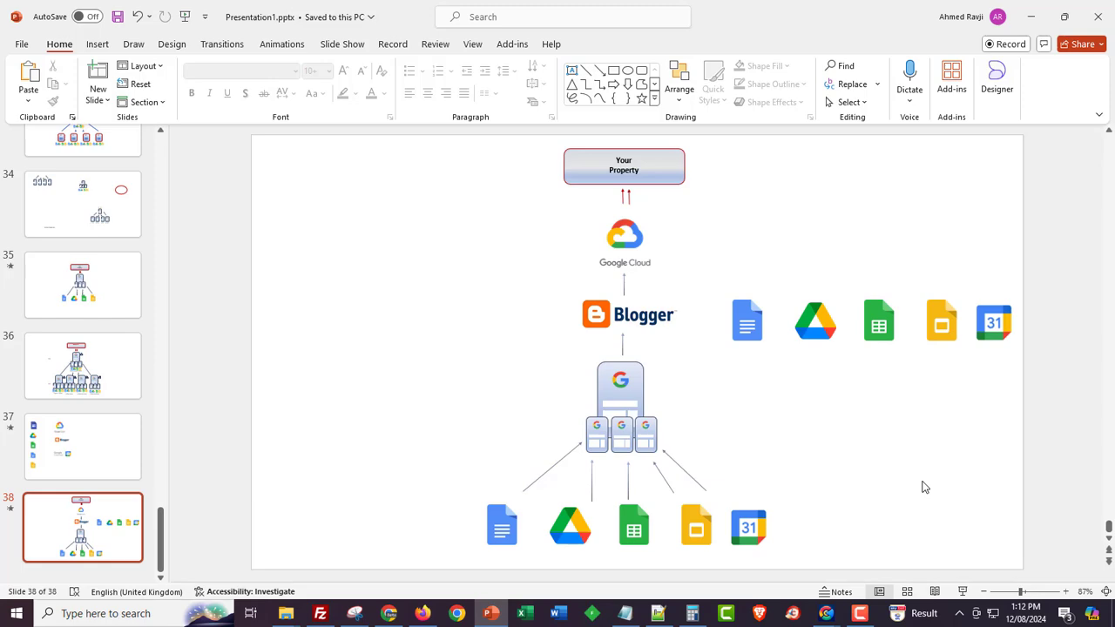
- Switch to the GLinkzPro Stack Wizard, acknowledge the task notice and close the wizard
left_click(826, 613)
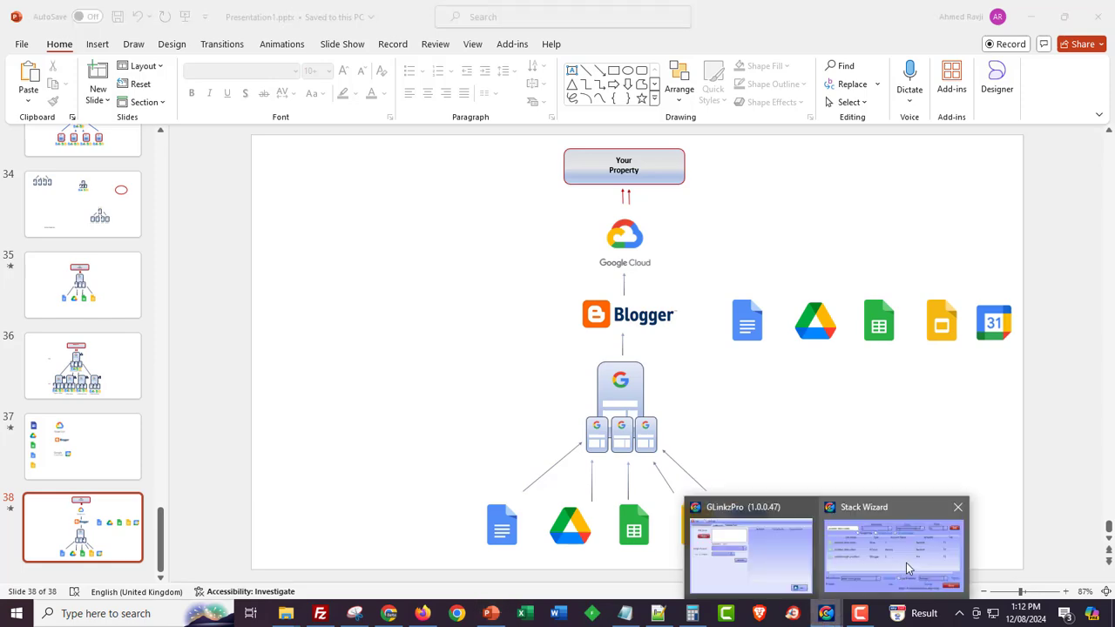
left_click(905, 568)
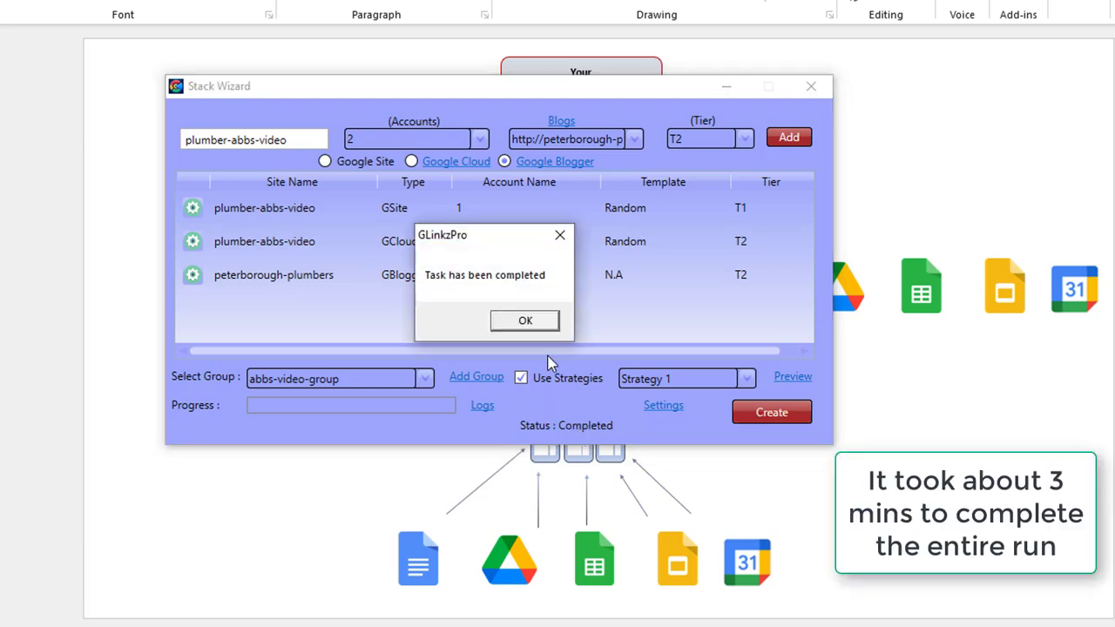
left_click(525, 320)
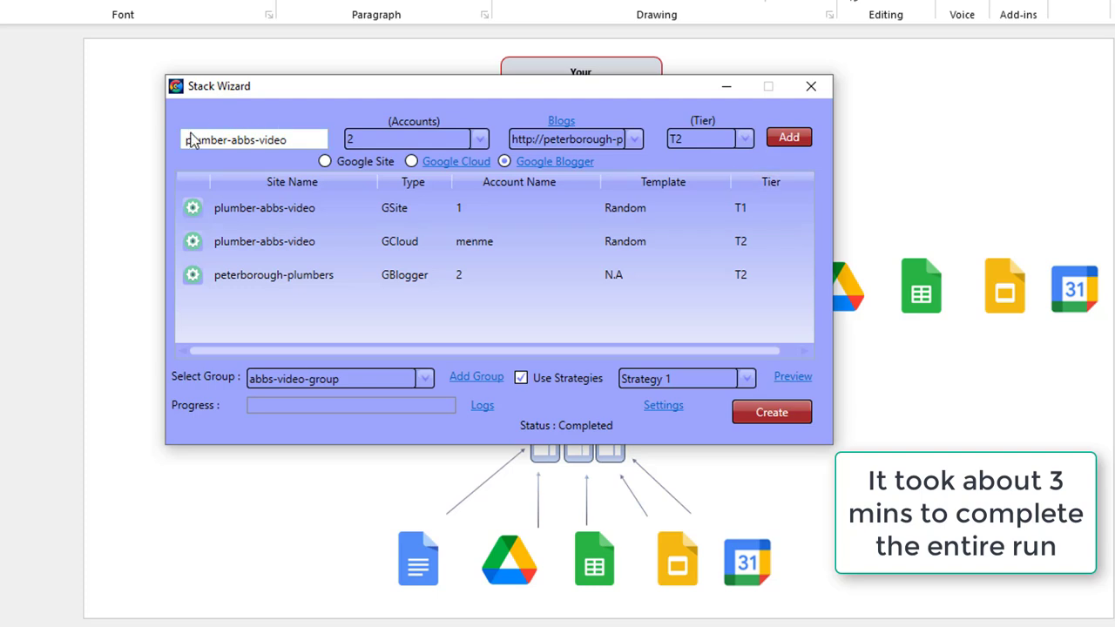
left_click(811, 87)
- List the managed sites by group and filter them to abbs-video-group
left_click(381, 96)
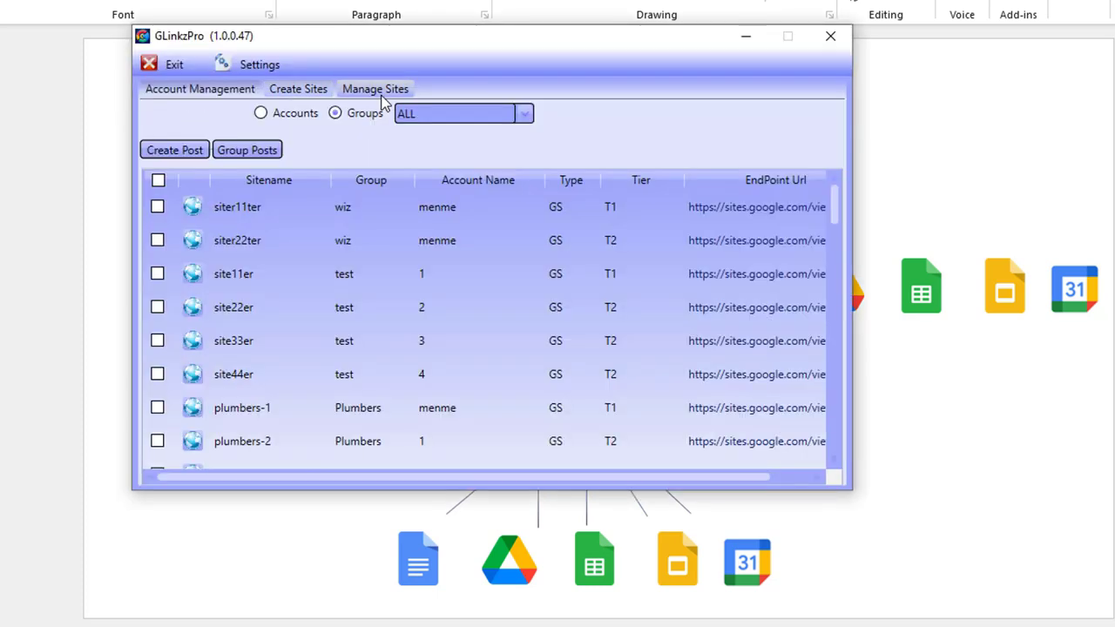
left_click(291, 119)
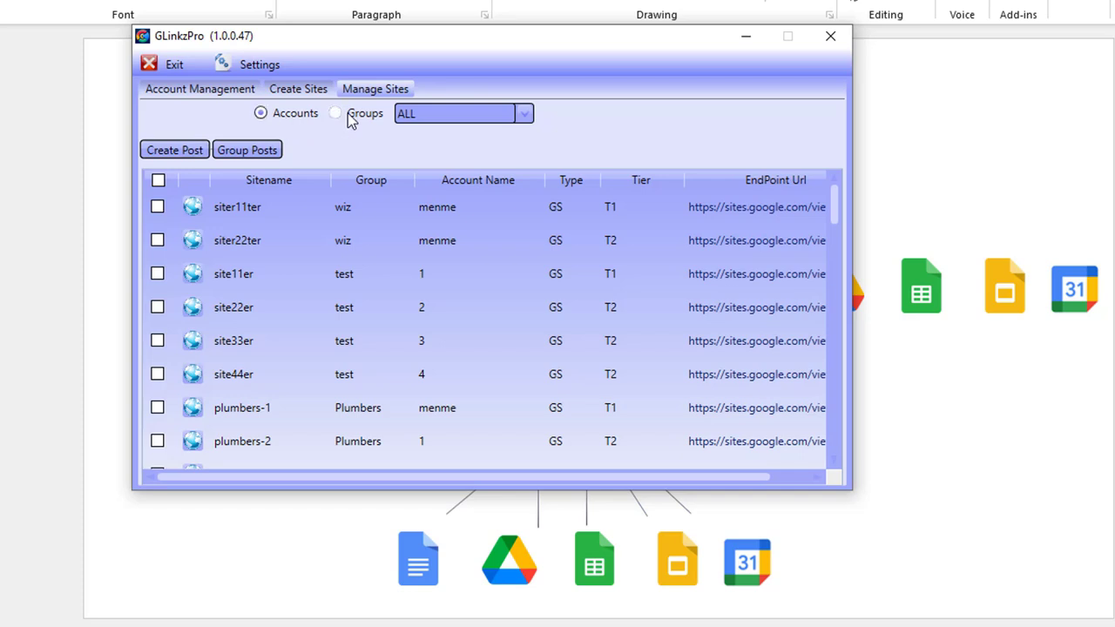
left_click(351, 118)
left_click(460, 118)
left_click(477, 204)
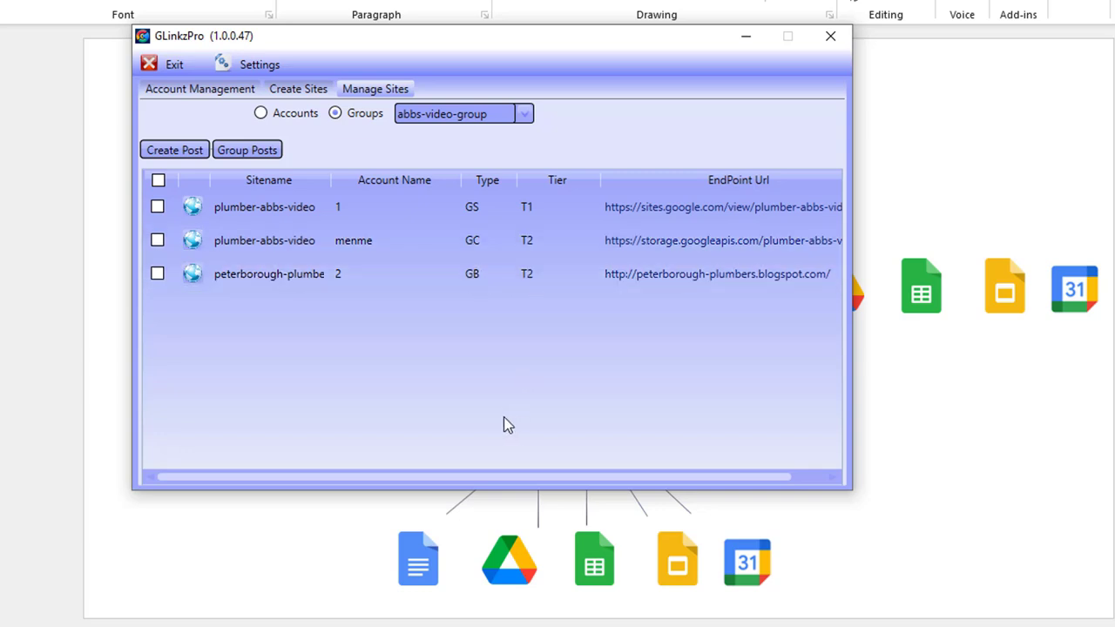
- Check the complete interlink URL in the settings of the tier 2 Blogger site
right_click(625, 283)
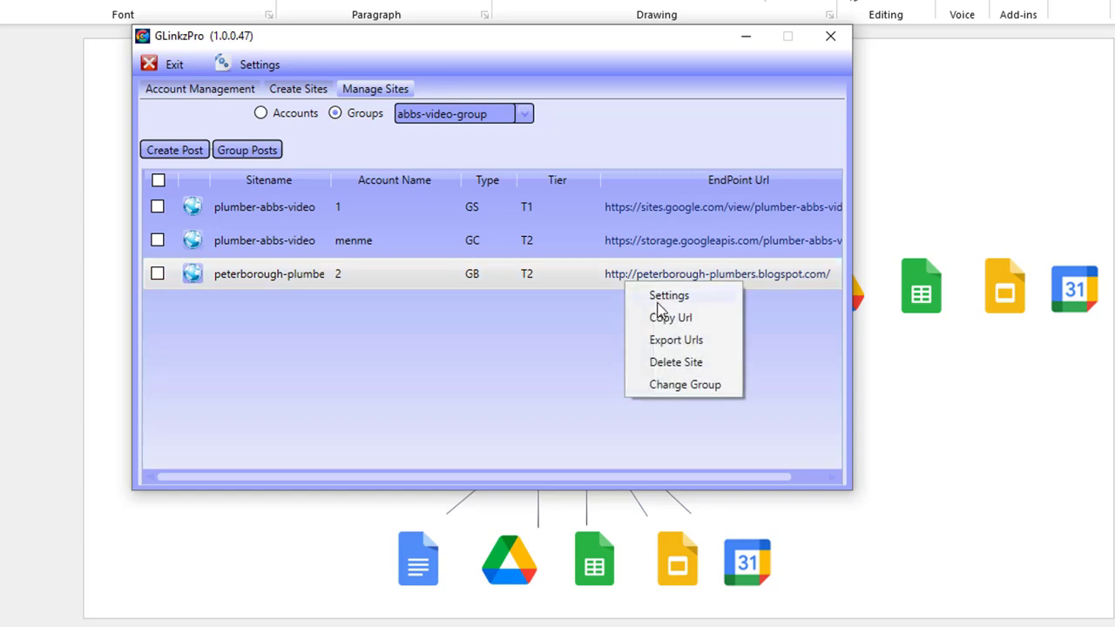
left_click(659, 301)
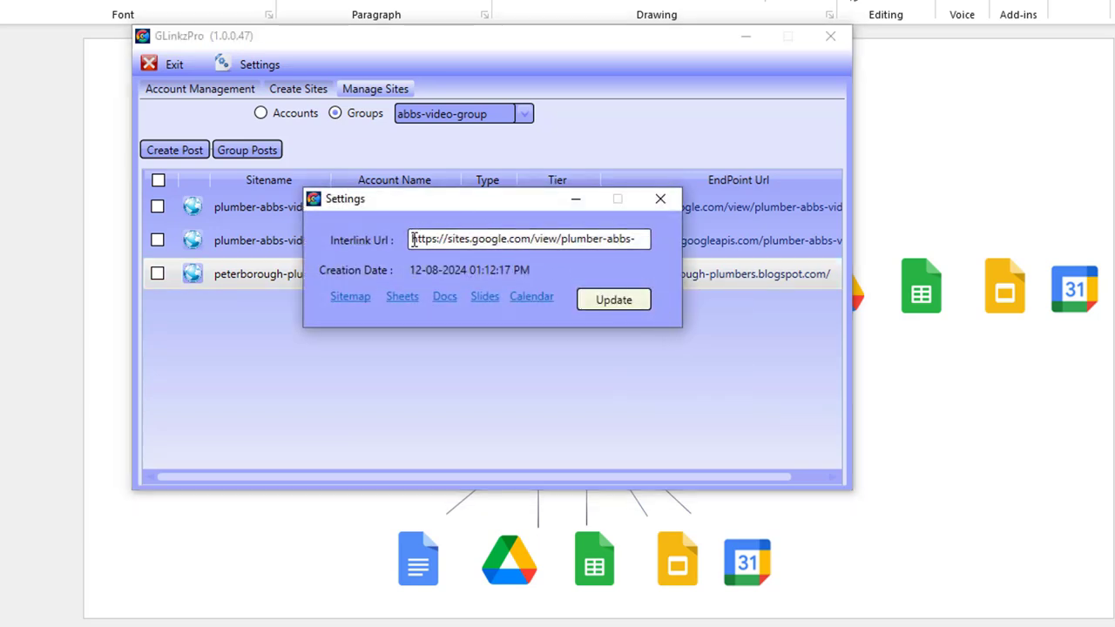
left_click_drag(413, 241, 560, 253)
left_click(593, 241)
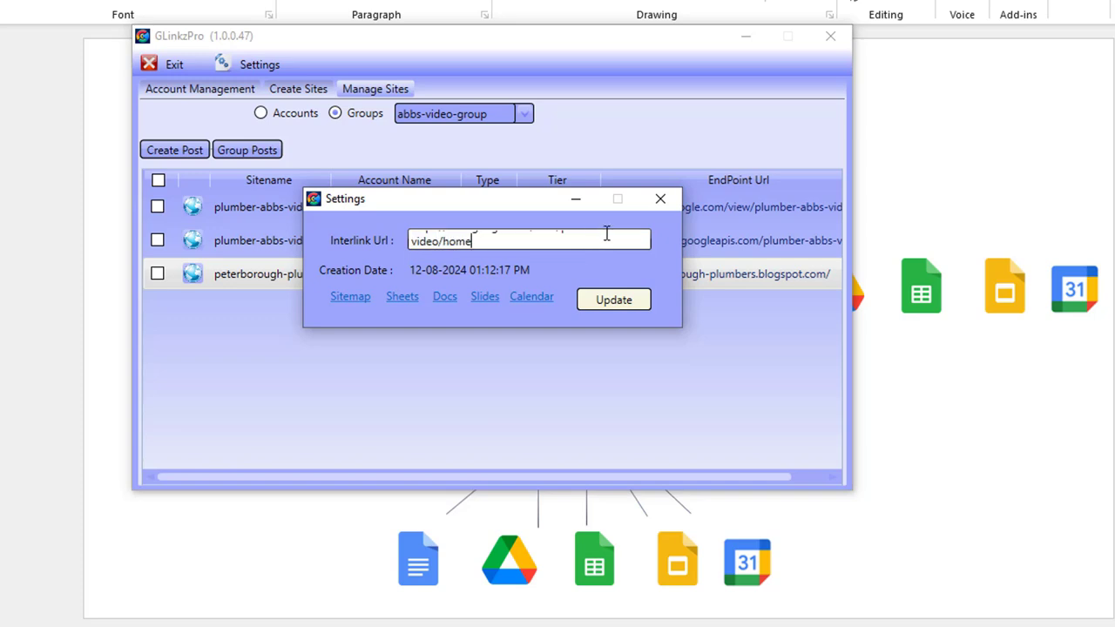
left_click(606, 230)
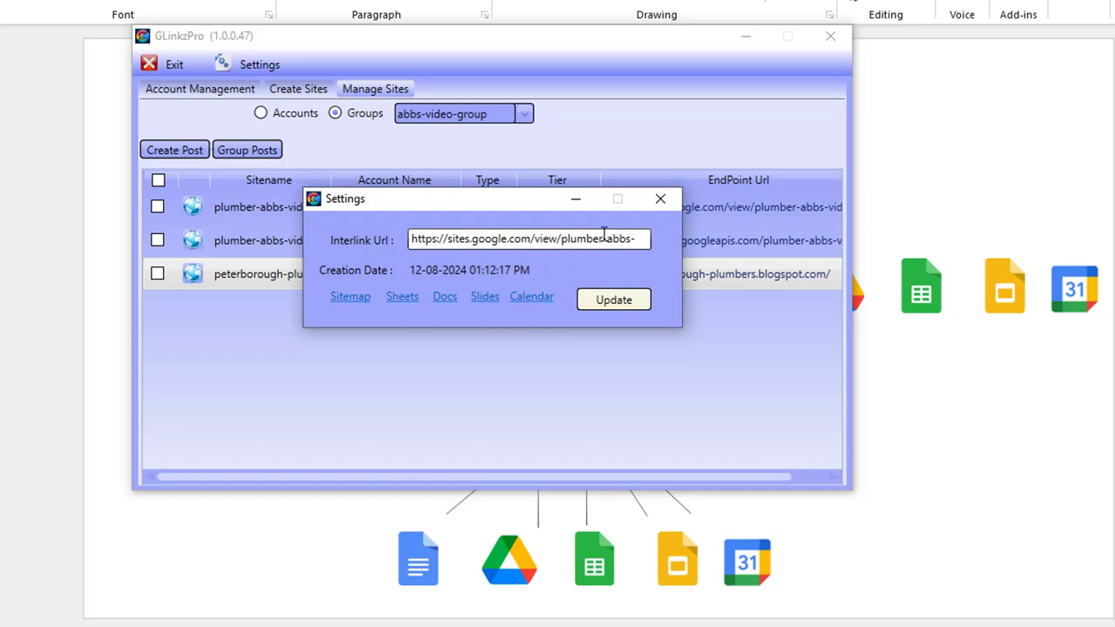
left_click(661, 200)
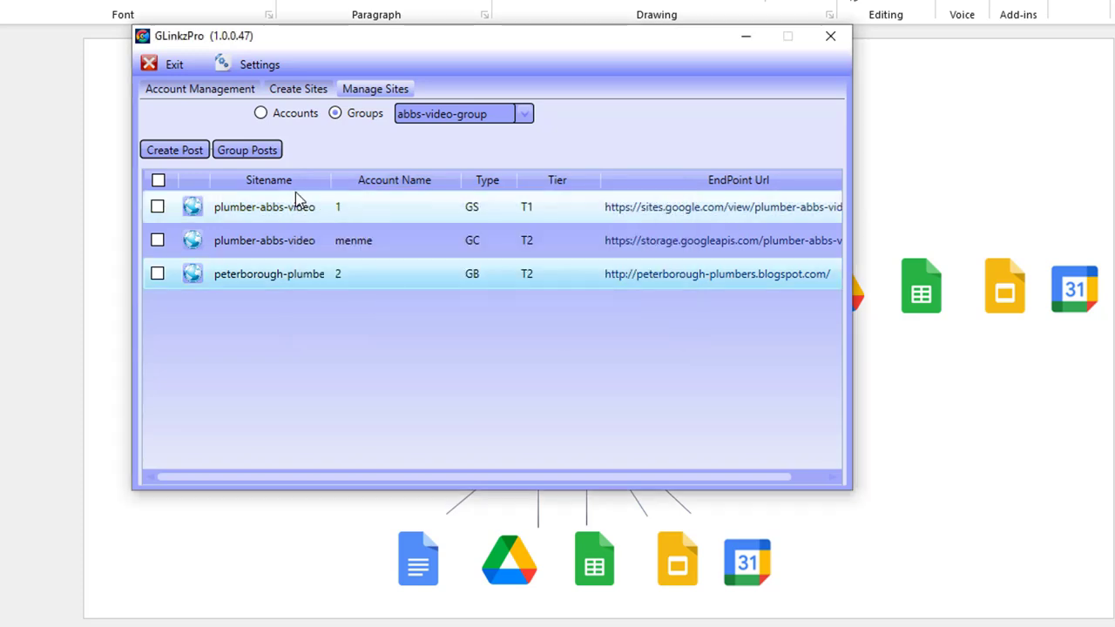
- Select all sites in the group and examine the Tiered Links settings for group posts without changing them
left_click(247, 150)
left_click(508, 321)
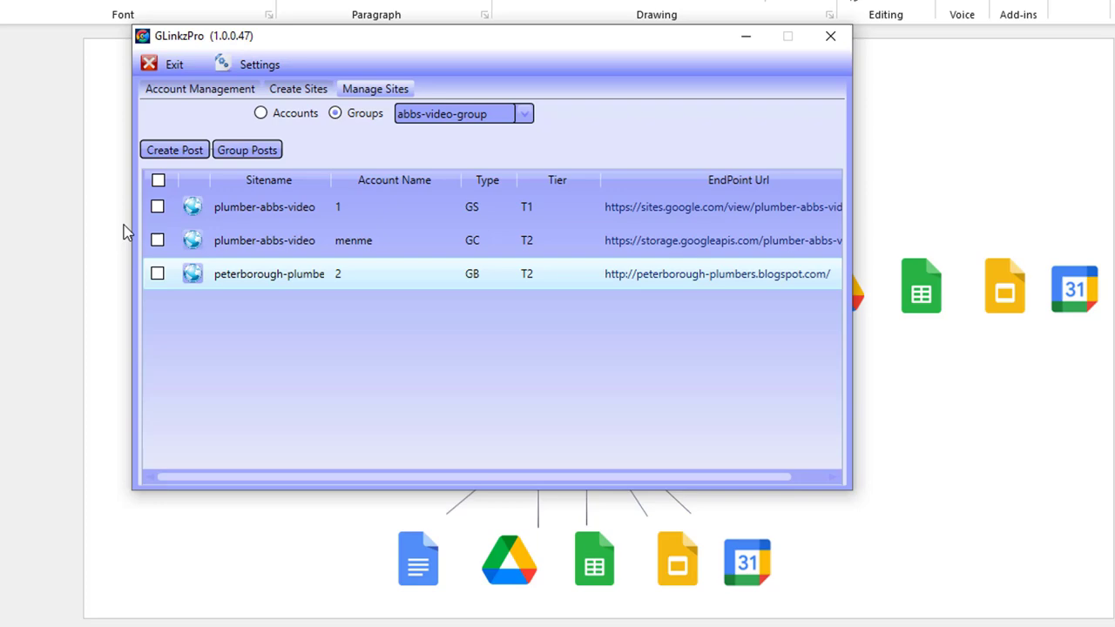
left_click(156, 181)
left_click(245, 154)
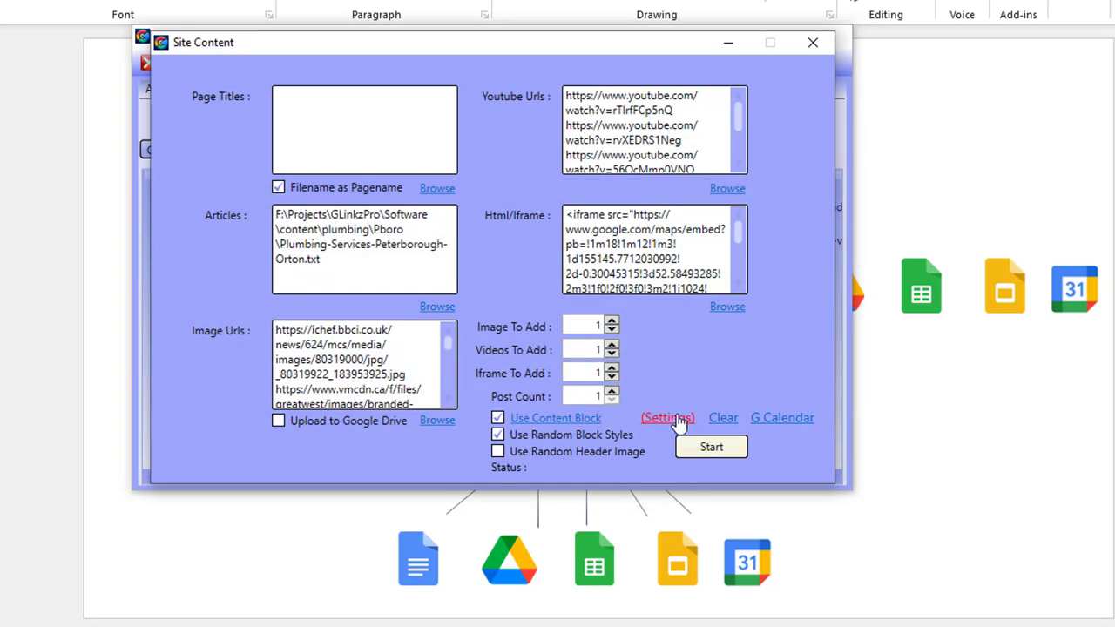
left_click(665, 415)
left_click(510, 55)
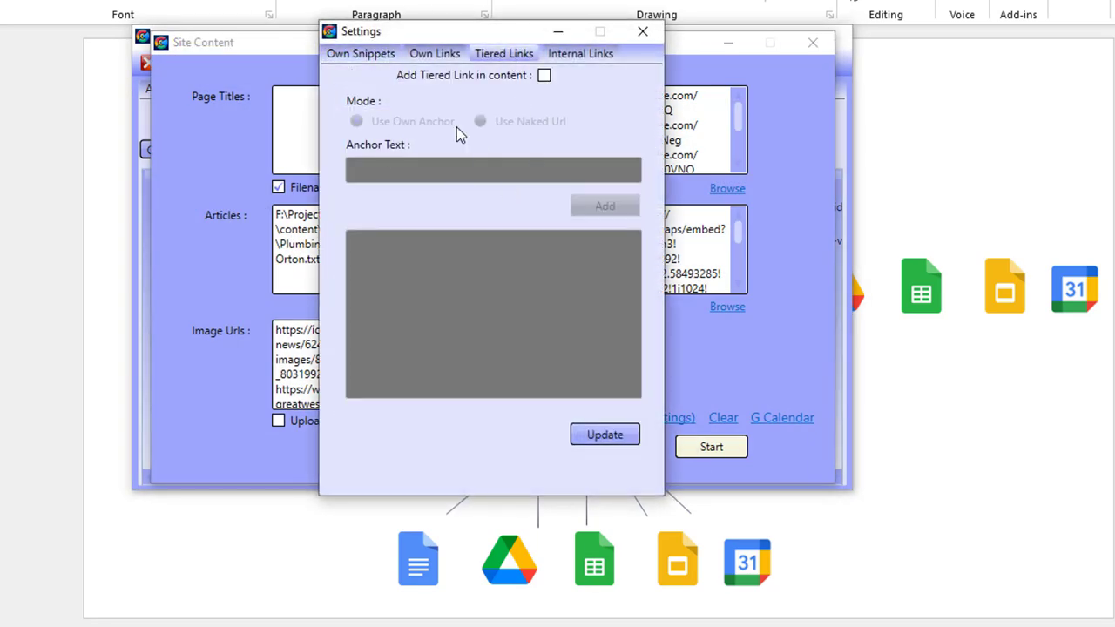
left_click(642, 32)
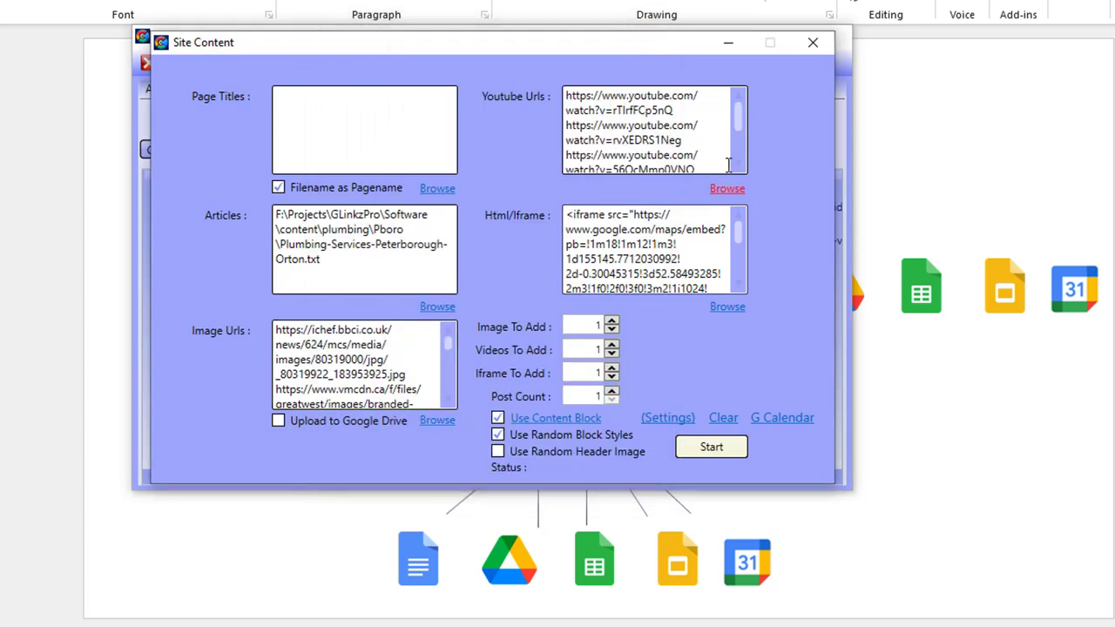
left_click(816, 48)
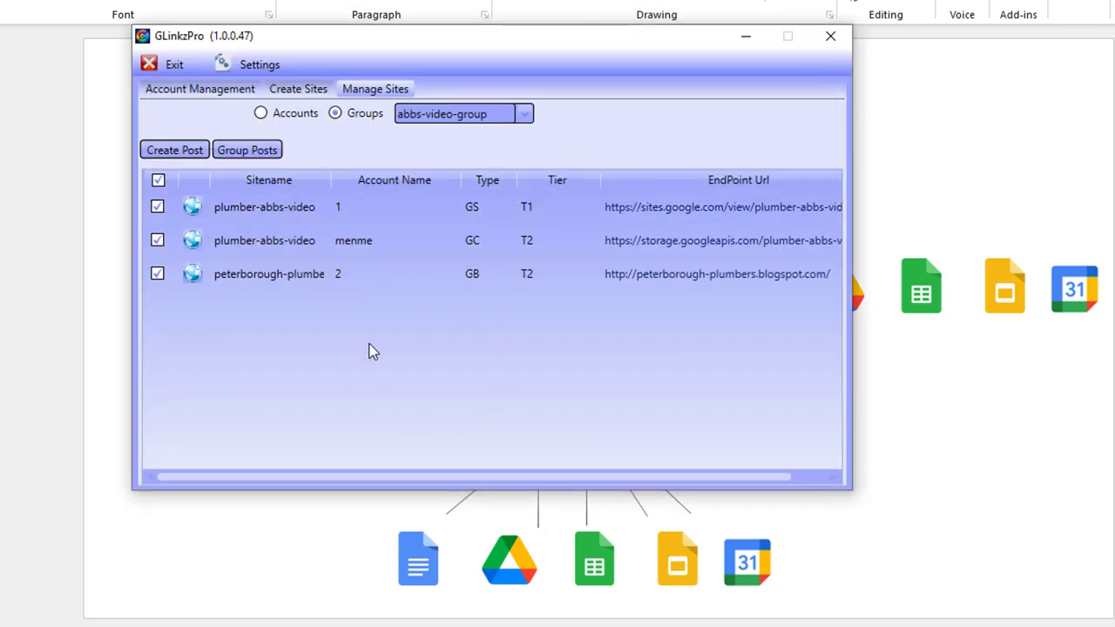
- Review the peterborough-plumbers blog's interlink settings again to see which site it links to
right_click(649, 278)
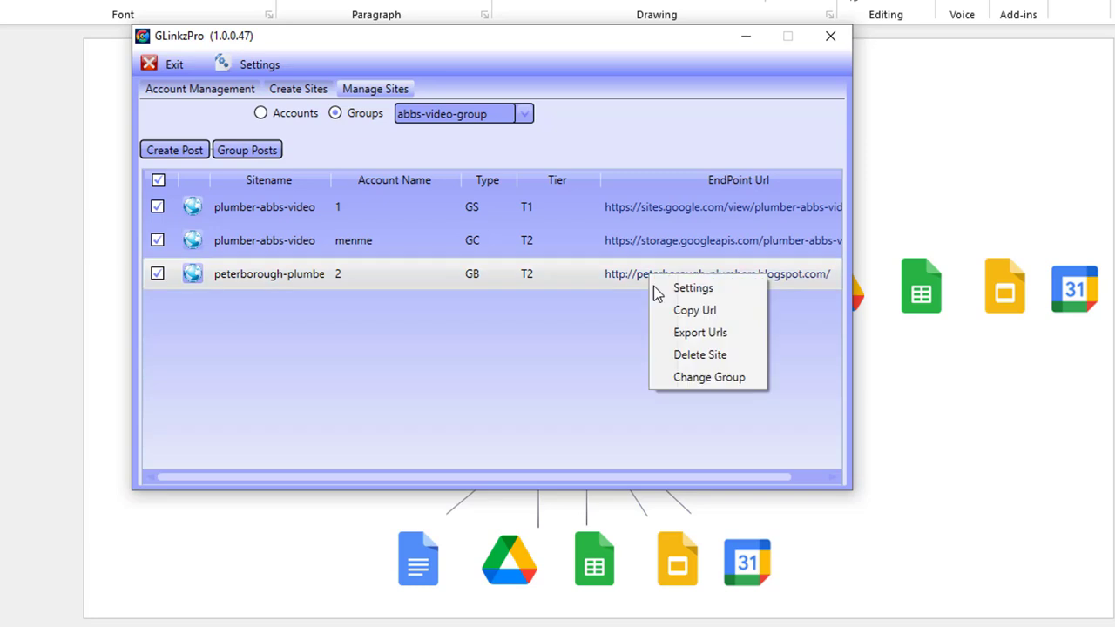
left_click(688, 288)
left_click(454, 238)
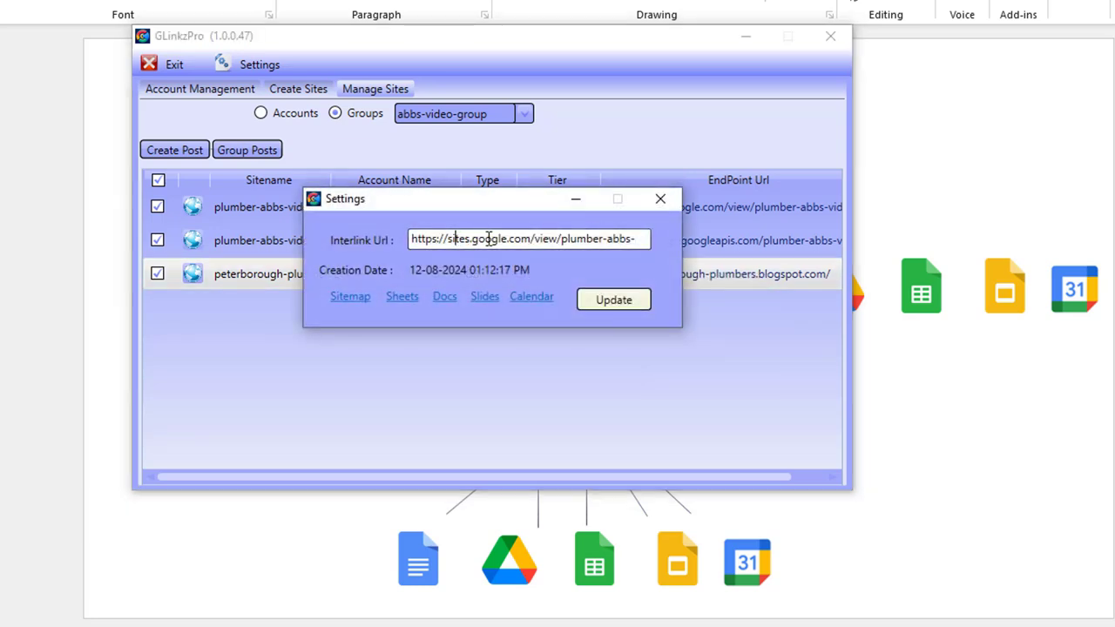
left_click(678, 200)
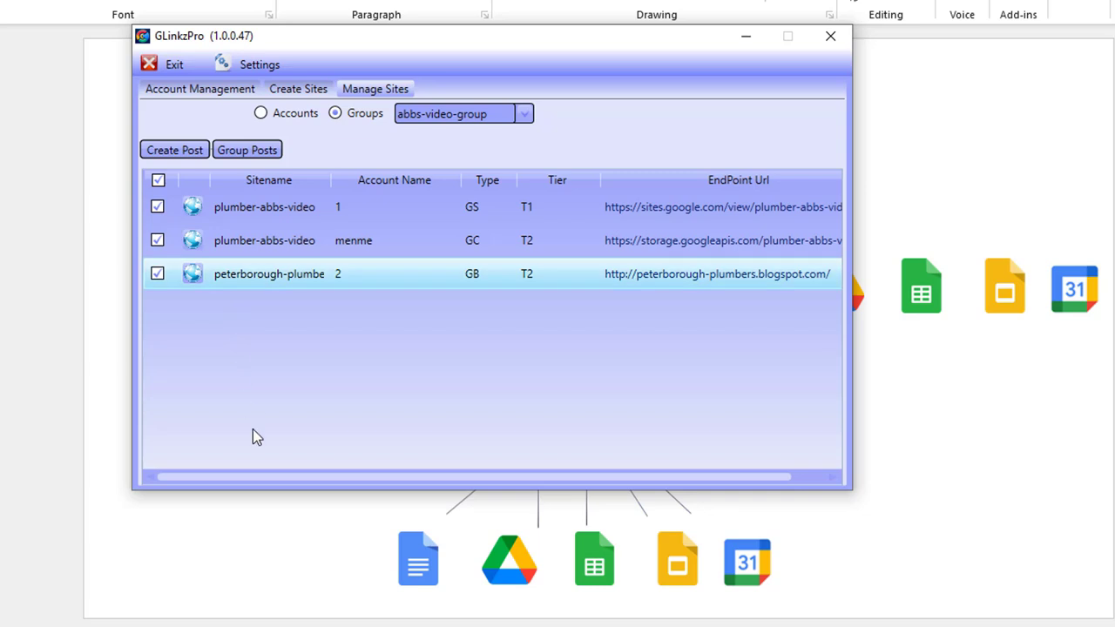
right_click(697, 281)
left_click(705, 288)
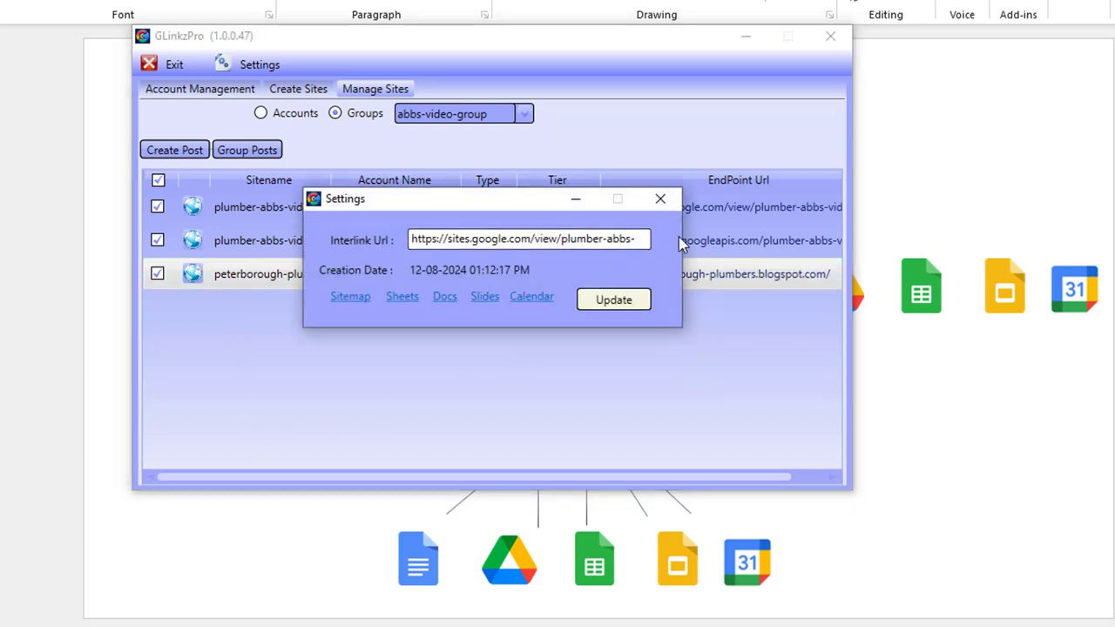
left_click(664, 200)
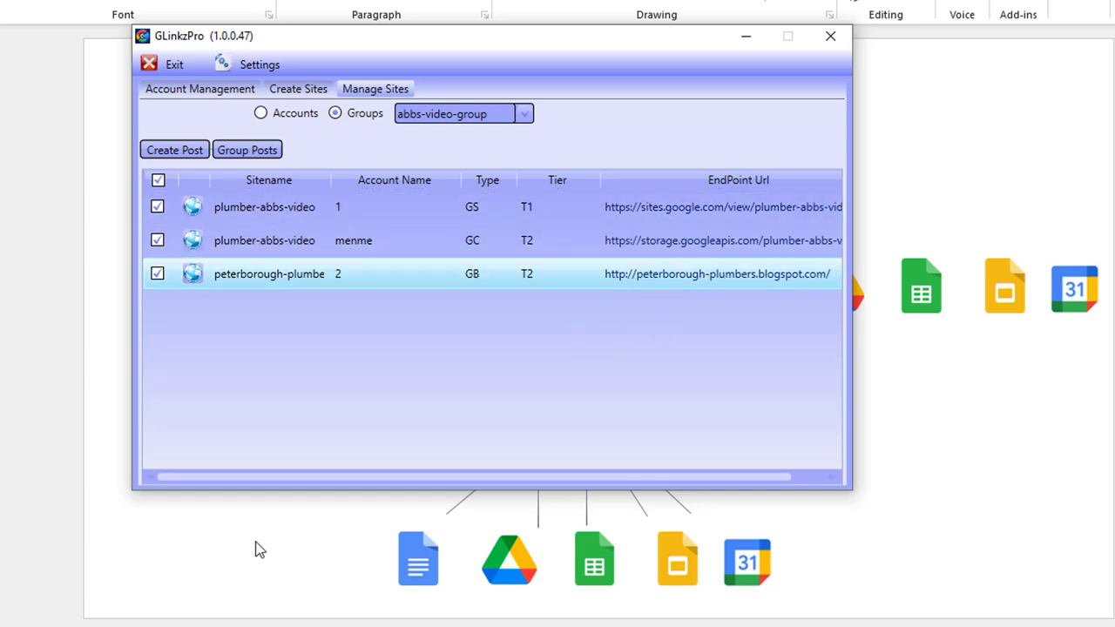
- Inspect the interlink URL setting of the tier 1 plumber-abbs-video Google Site
left_click(678, 210)
right_click(679, 215)
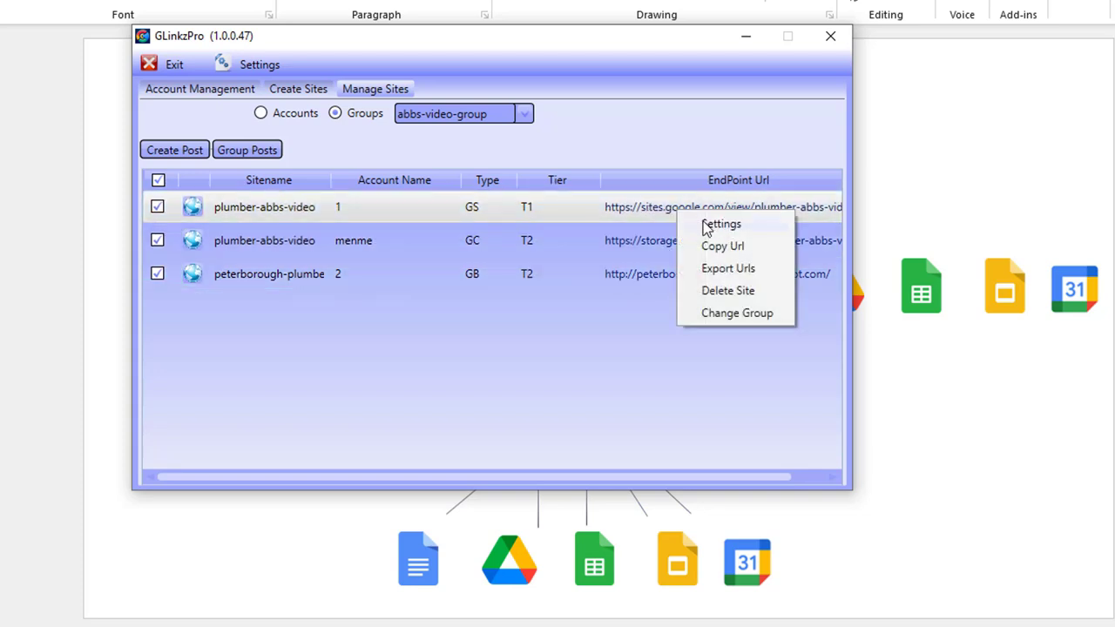
left_click(705, 224)
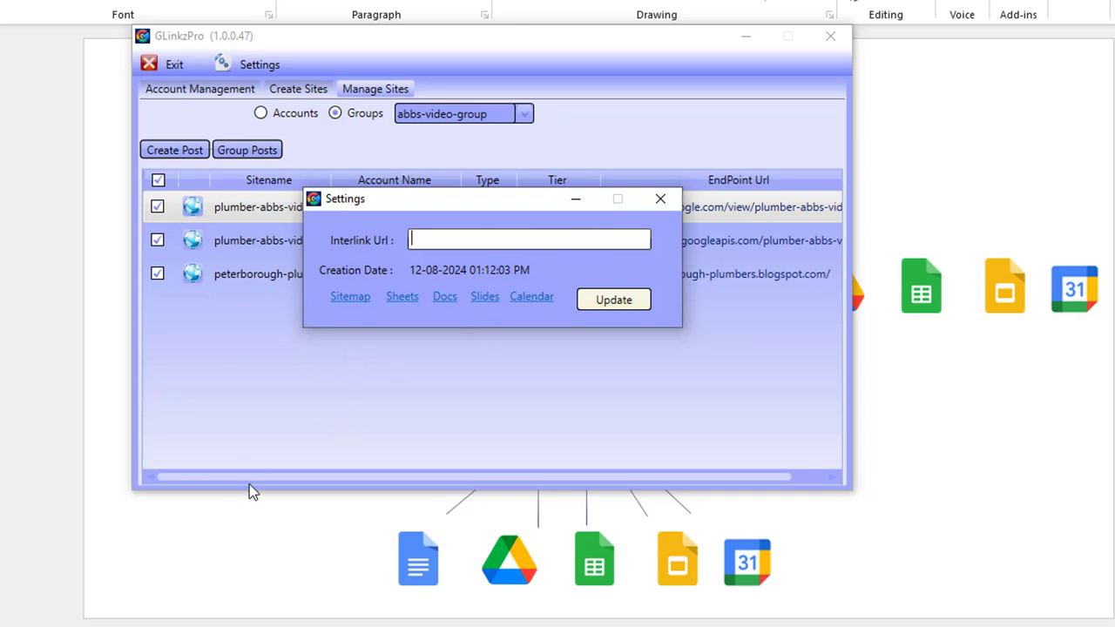
- View the Google Site's Sitemap.pdf in Google Drive from the site settings and dismiss the Gemini introduction
left_click(350, 298)
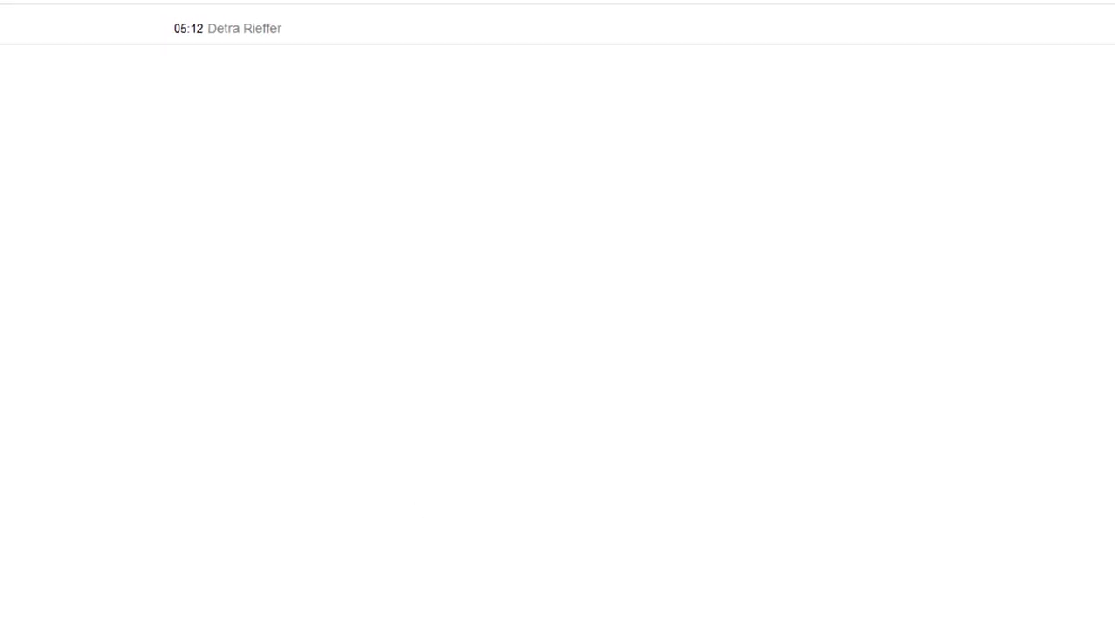
double_click(25, 104)
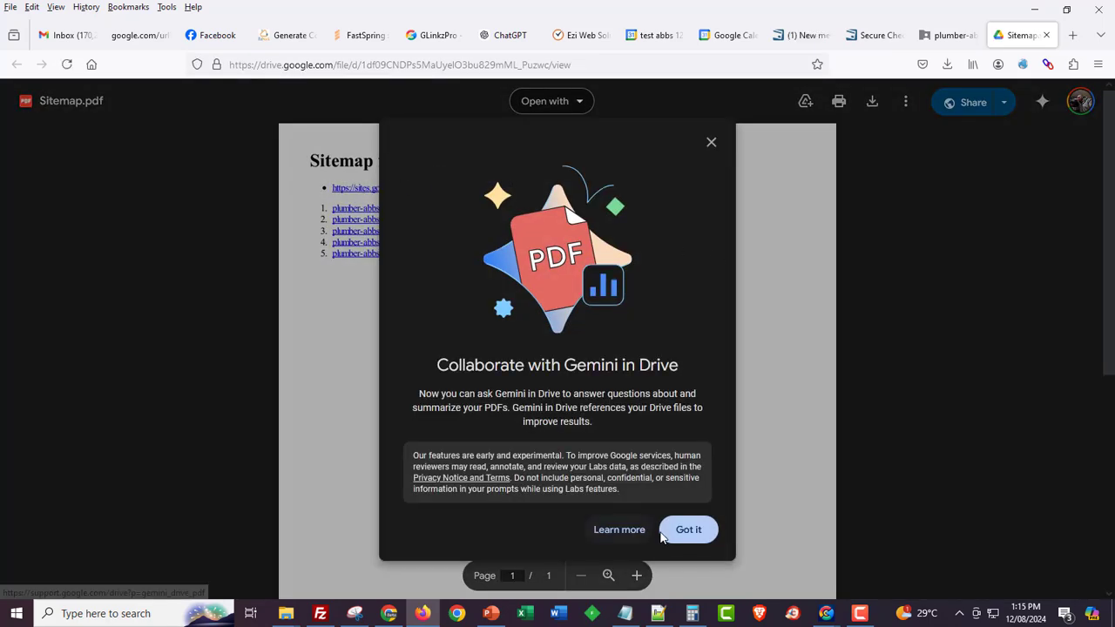
left_click(664, 529)
- Open the site's home page from the sitemap and review its text sections, images, video and map
left_click(340, 188)
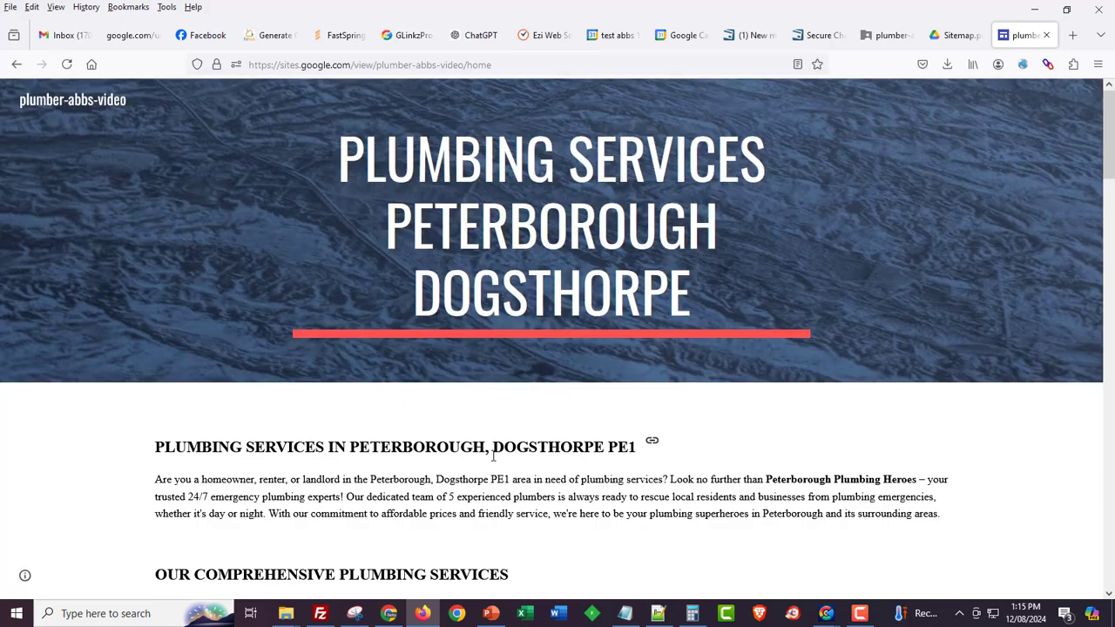
scroll(493, 456, "down", 3)
scroll(492, 455, "down", 10)
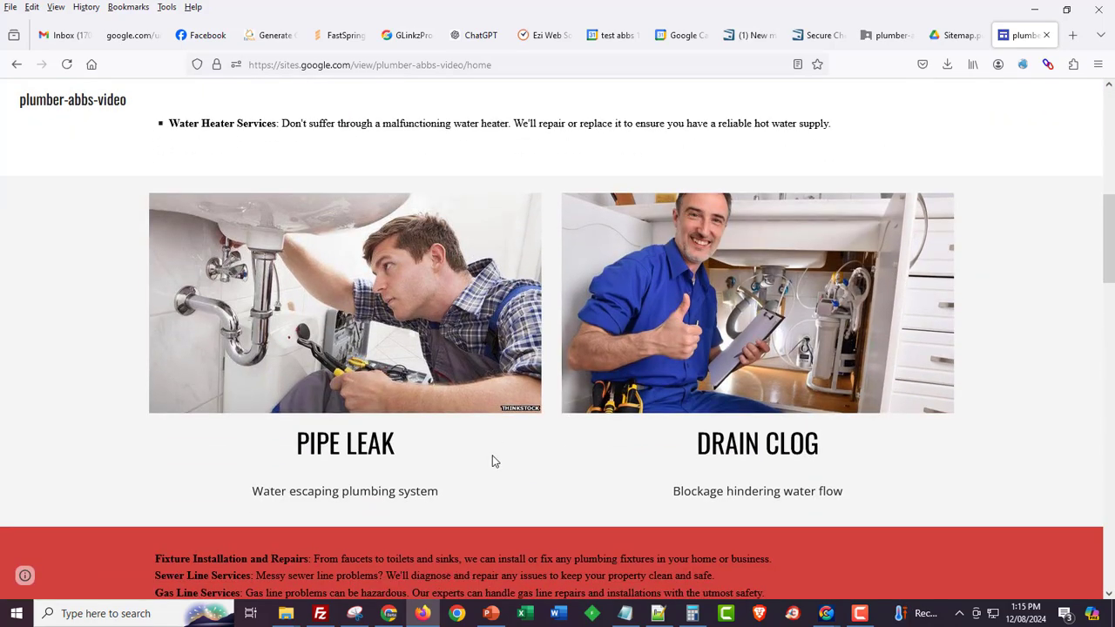
scroll(492, 460, "down", 15)
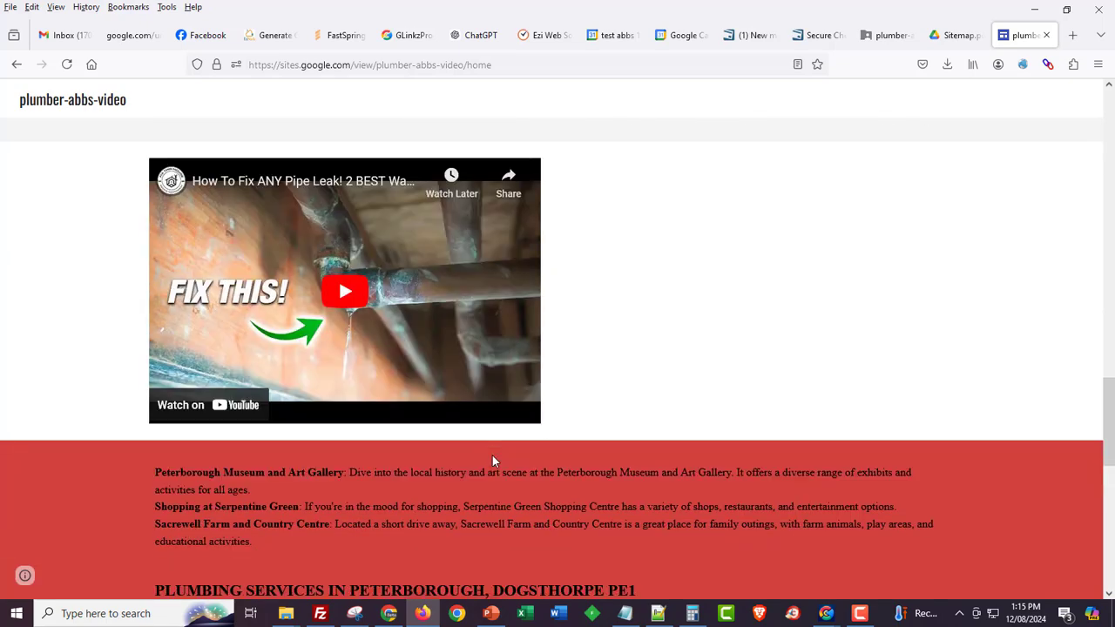
scroll(492, 457, "up", 10)
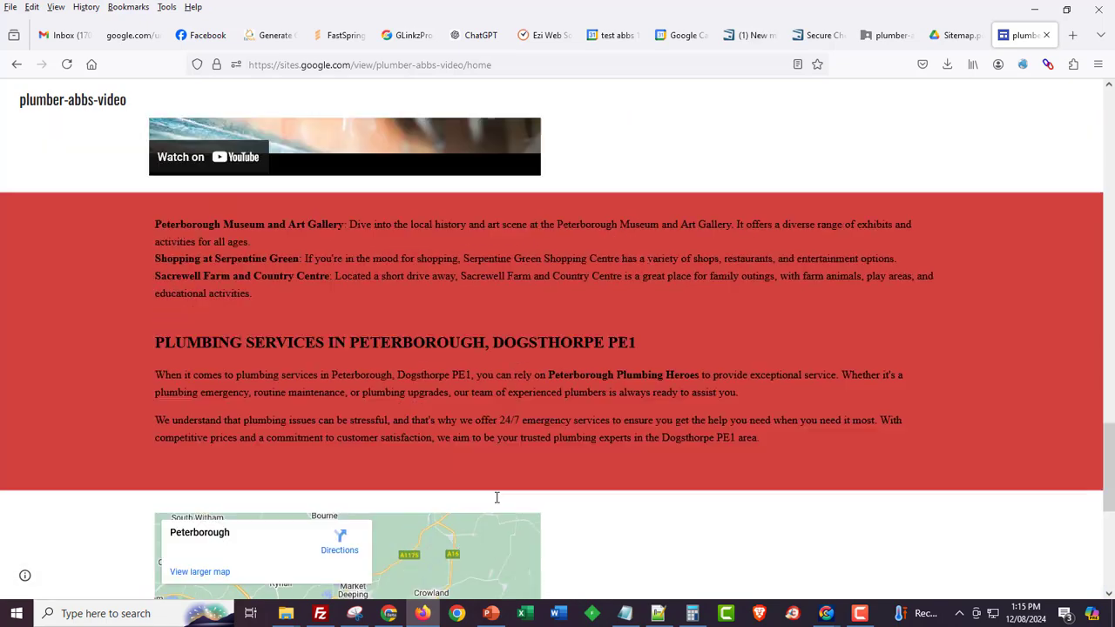
- Re-examine the home page's local-area, services, image and map sections, and close the page to return to the sitemap PDF
scroll(483, 479, "up", 3)
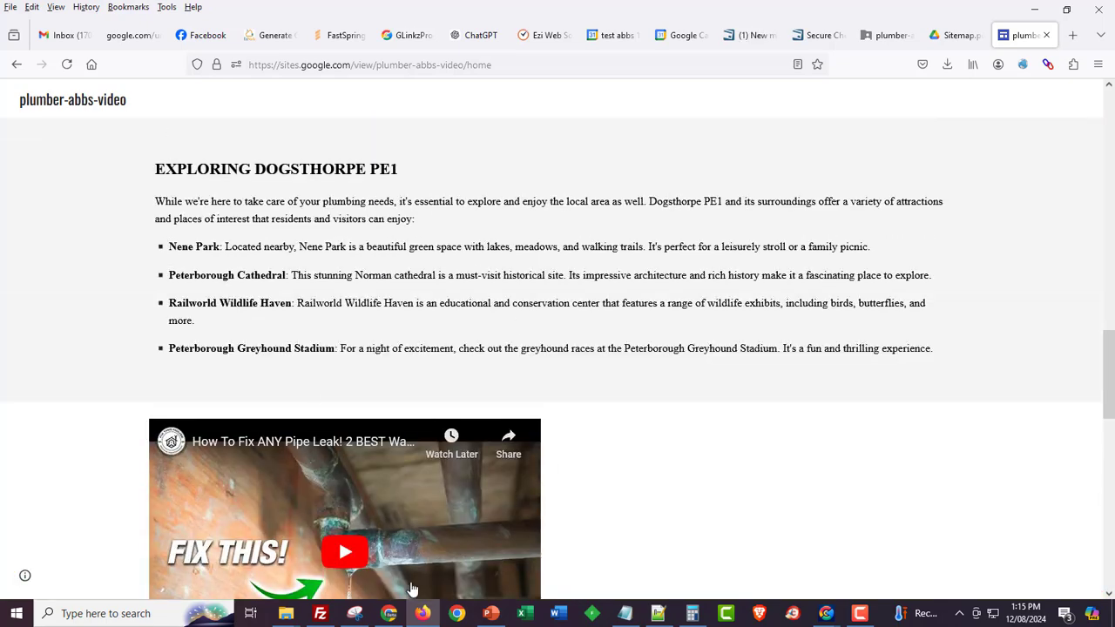
scroll(463, 478, "up", 3)
scroll(305, 339, "up", 3)
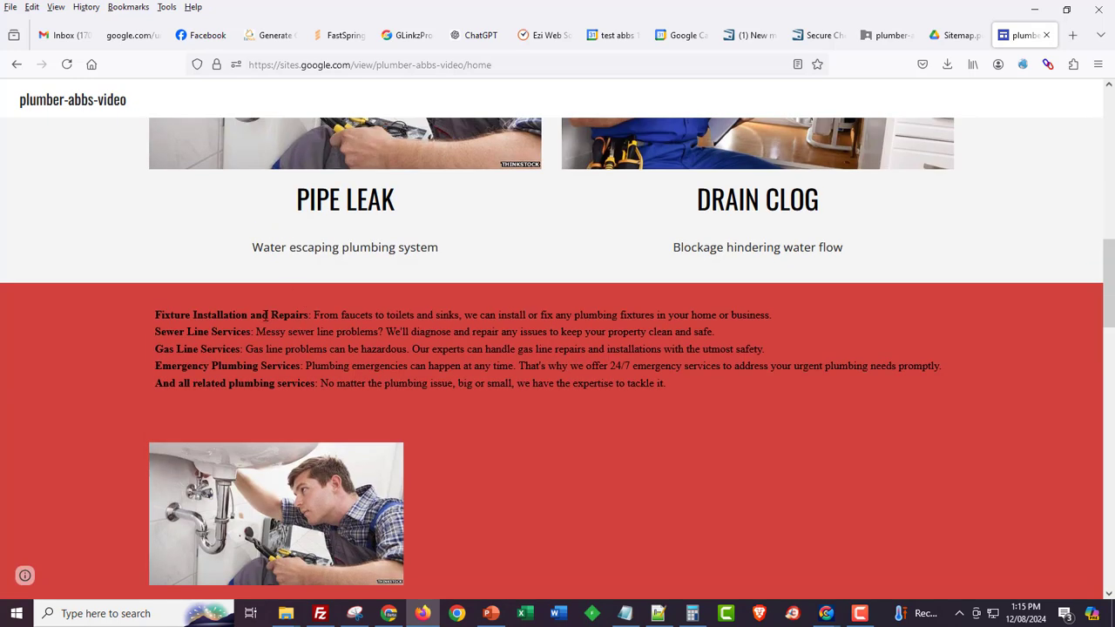
left_click_drag(265, 316, 471, 398)
left_click(656, 397)
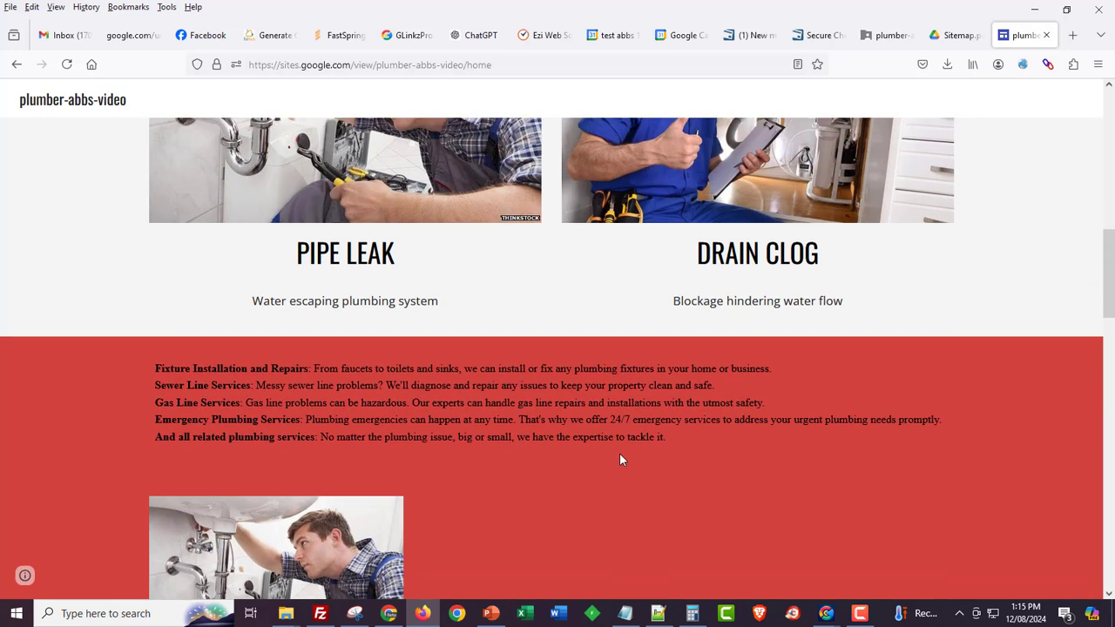
scroll(620, 453, "up", 4)
scroll(650, 415, "up", 1)
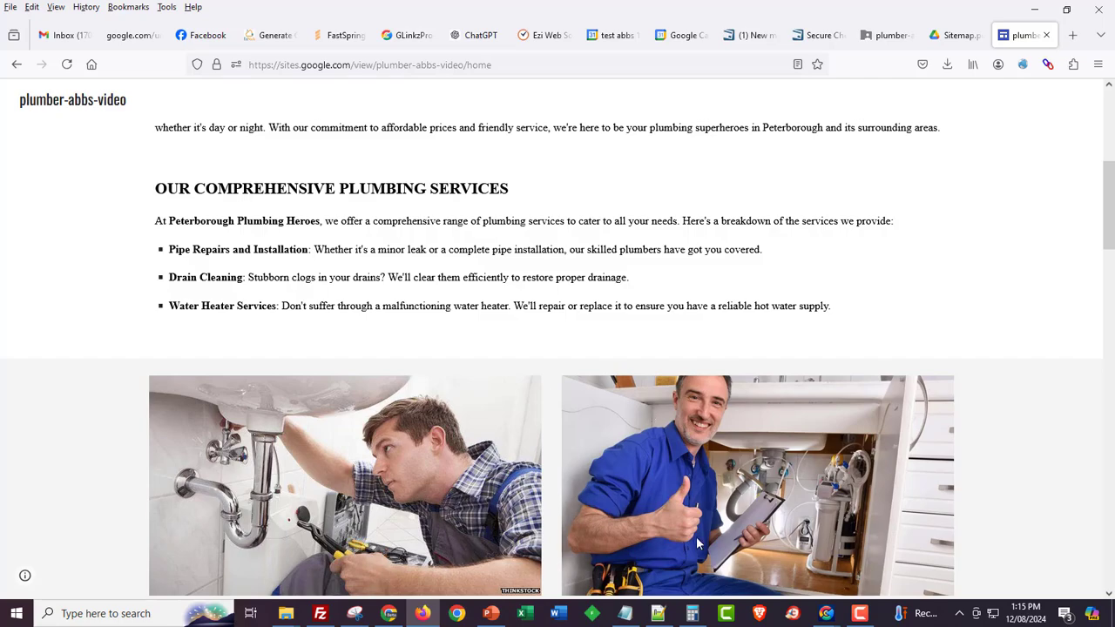
scroll(696, 542, "up", 5)
scroll(562, 499, "down", 8)
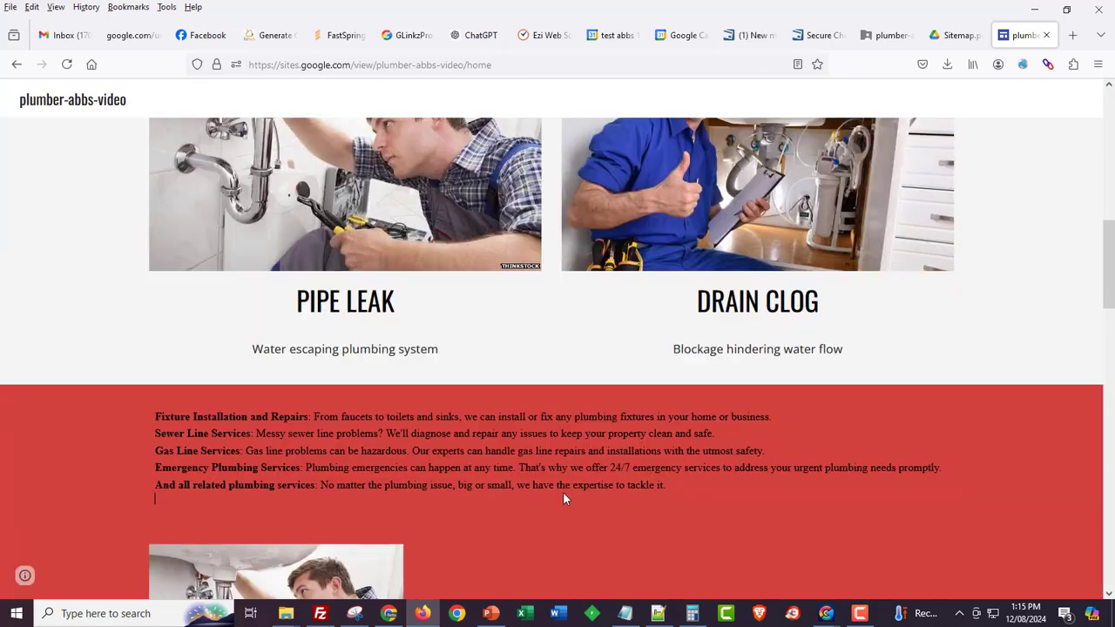
scroll(562, 498, "down", 15)
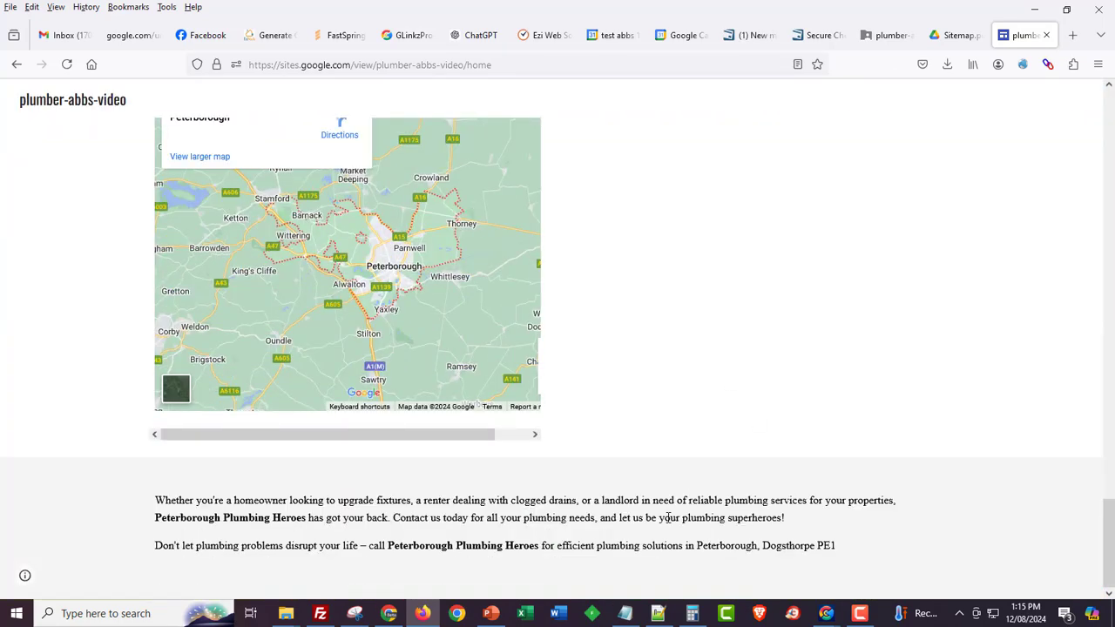
left_click(1046, 35)
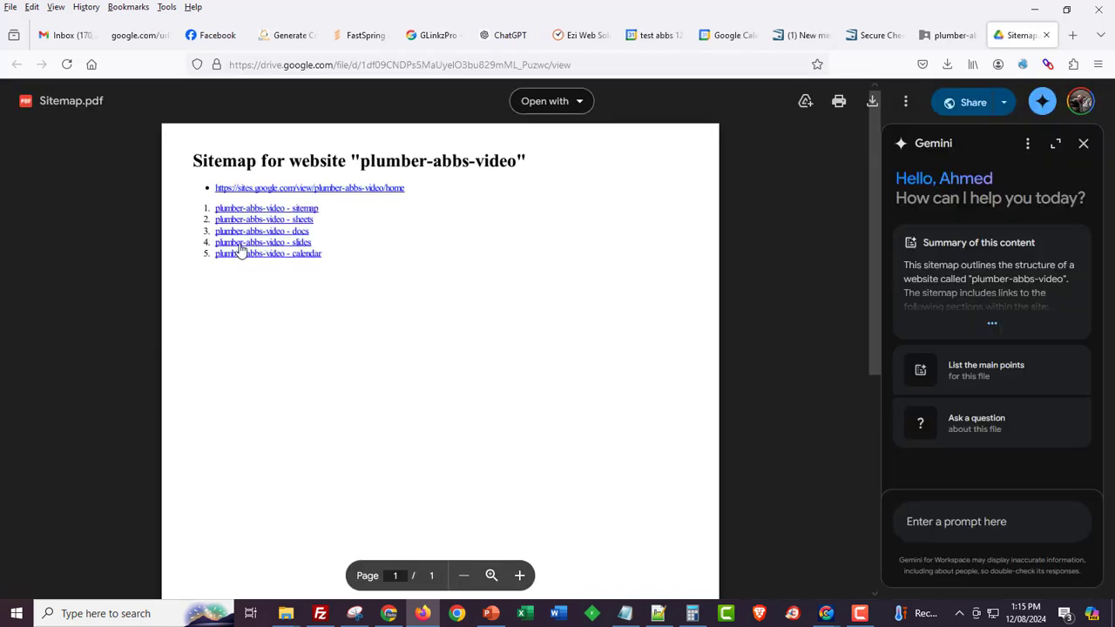
- View the Sitemap.pdf inside the plumber-abbs-video - sitemap folder and return to the original sitemap
left_click(311, 211)
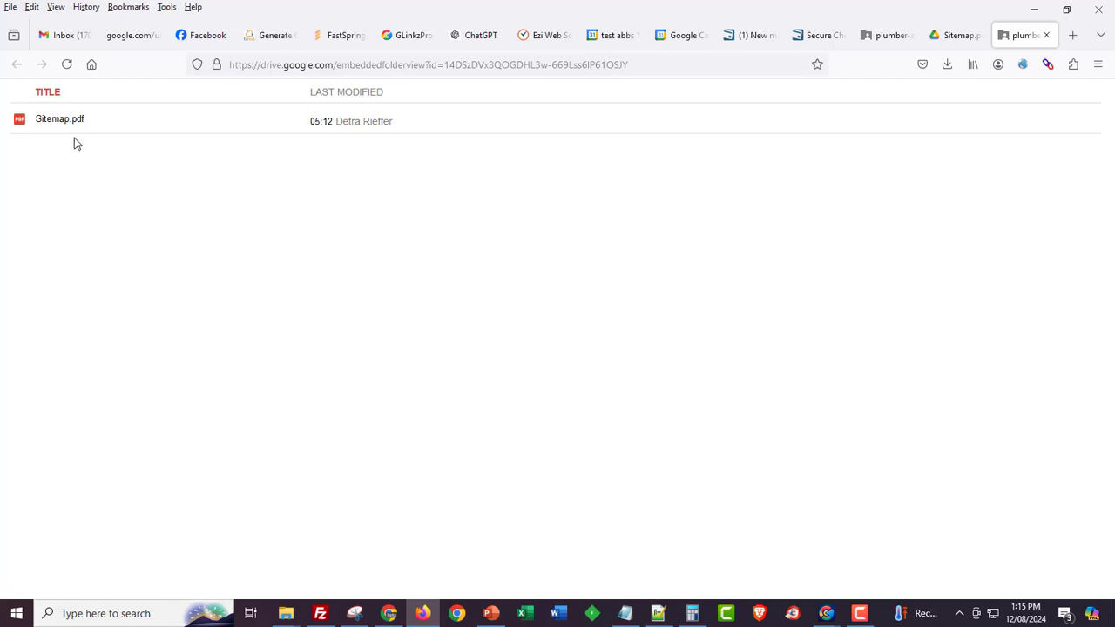
left_click(74, 128)
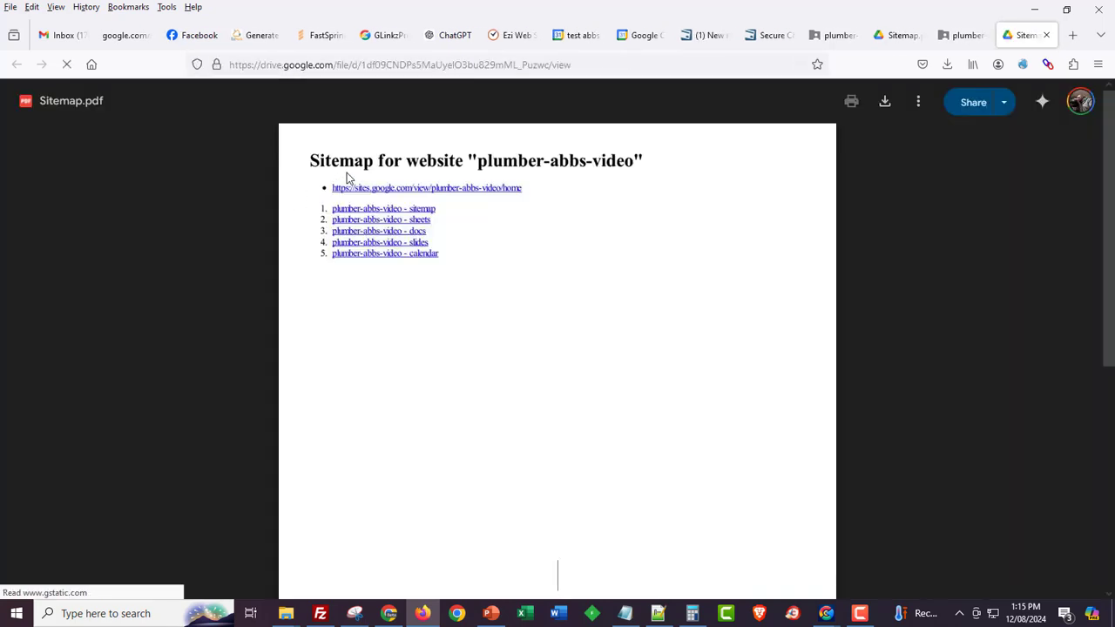
left_click(1046, 35)
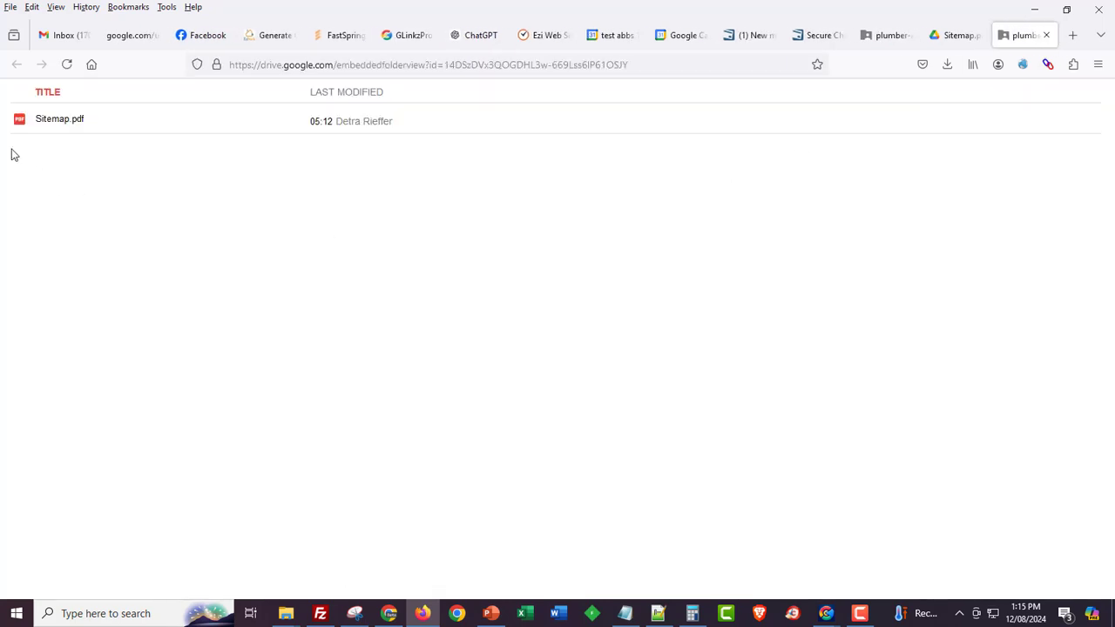
left_click(1046, 34)
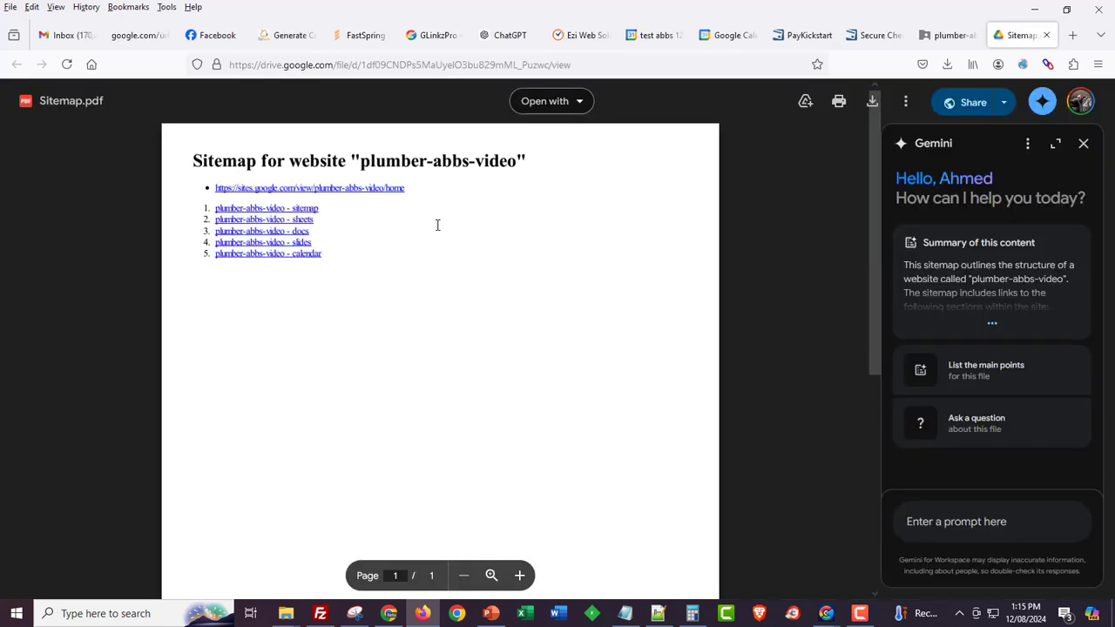
- View the Sitemap spreadsheet from the sheets folder in preview mode by replacing the URL's edit ending with "preview", and return to the sitemap
left_click(266, 224)
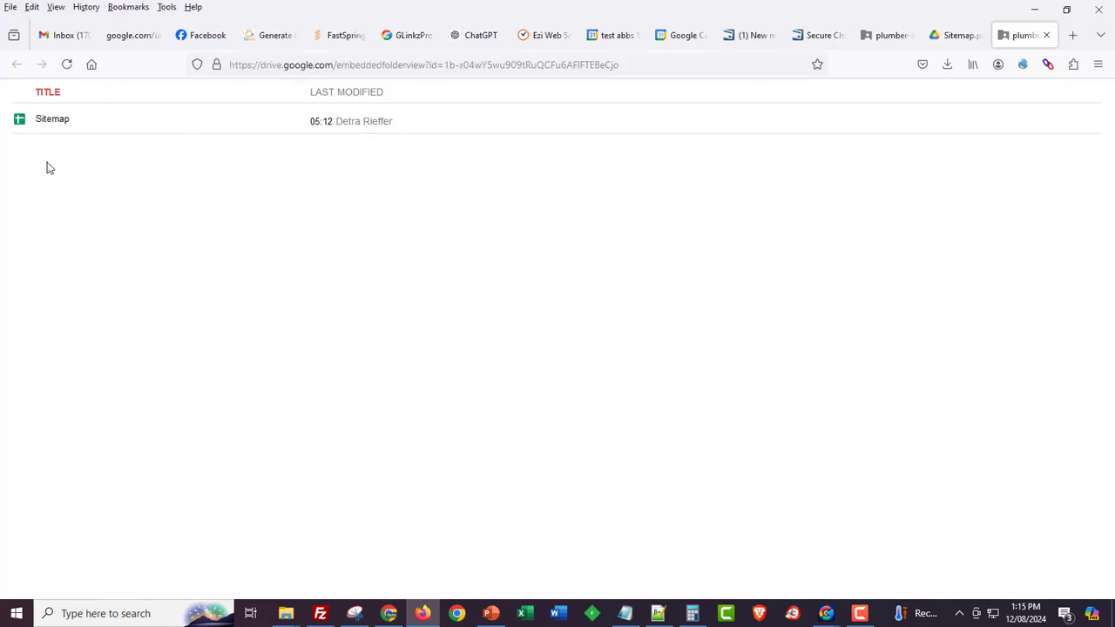
left_click(50, 118)
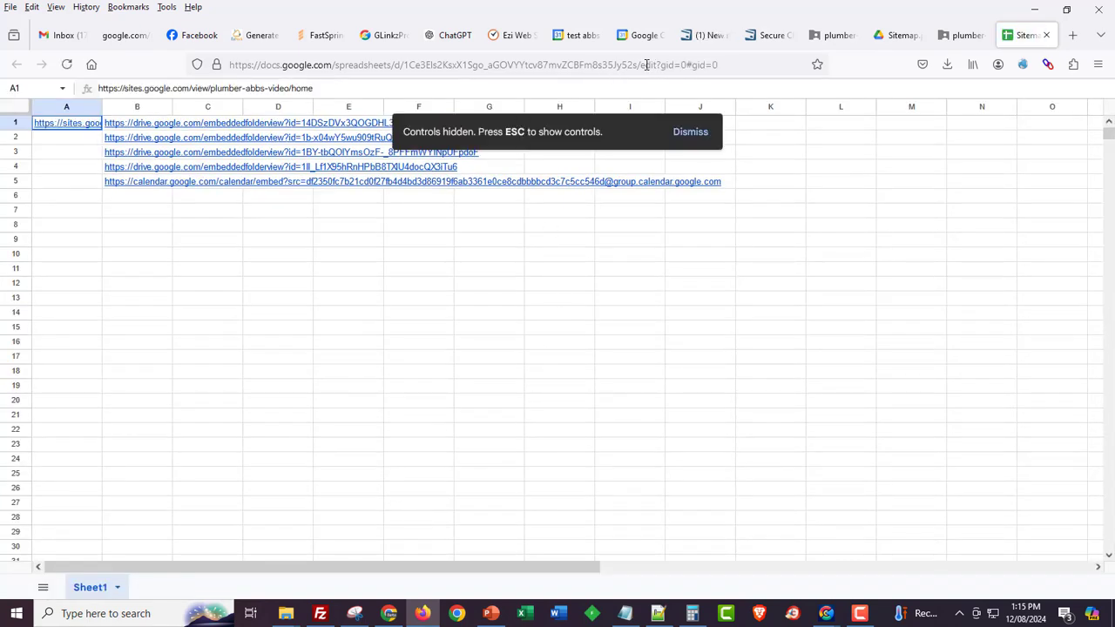
left_click_drag(642, 65, 772, 65)
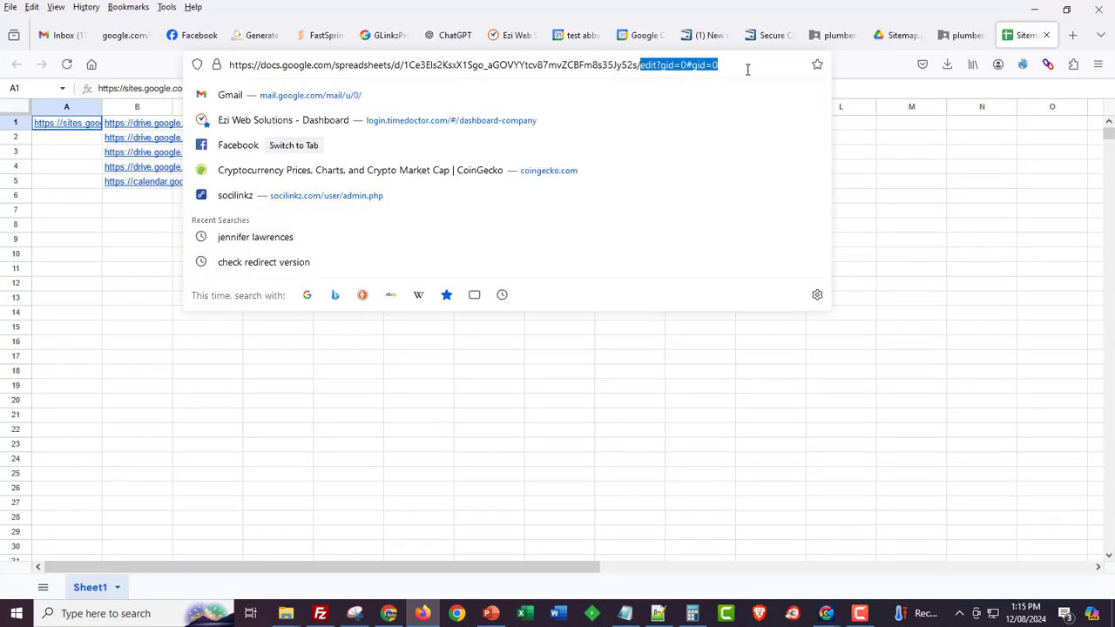
type("preview")
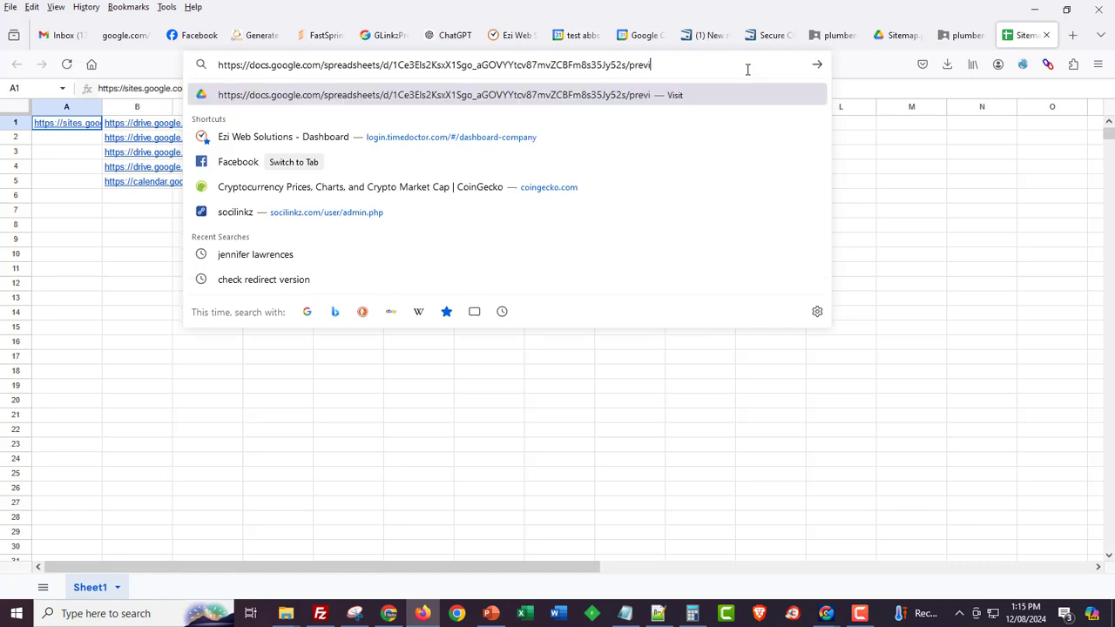
key("Return")
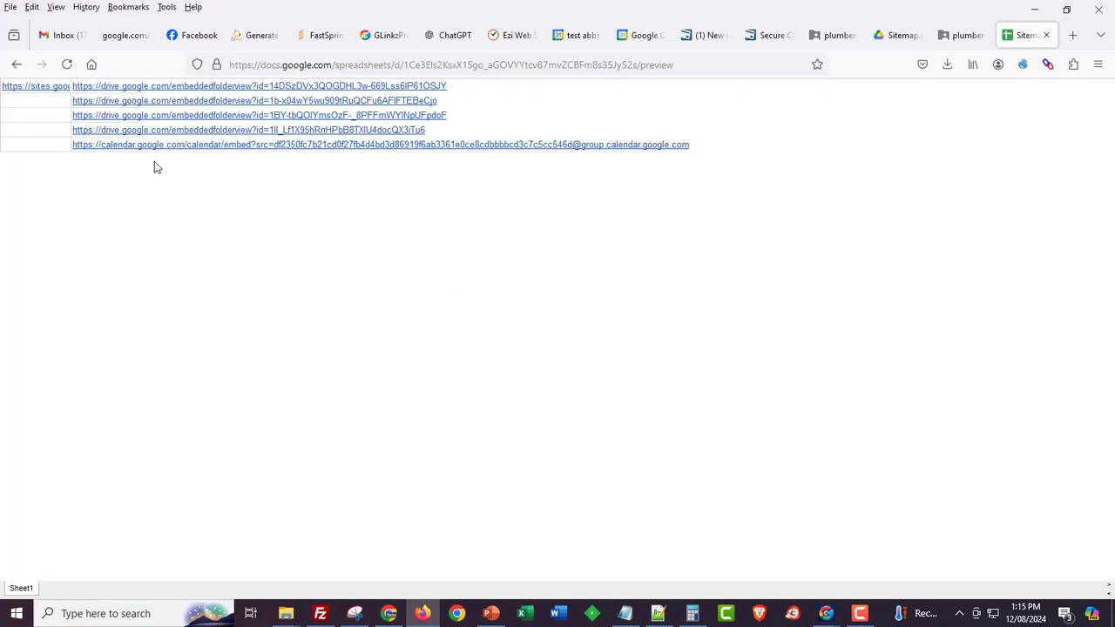
left_click(1046, 35)
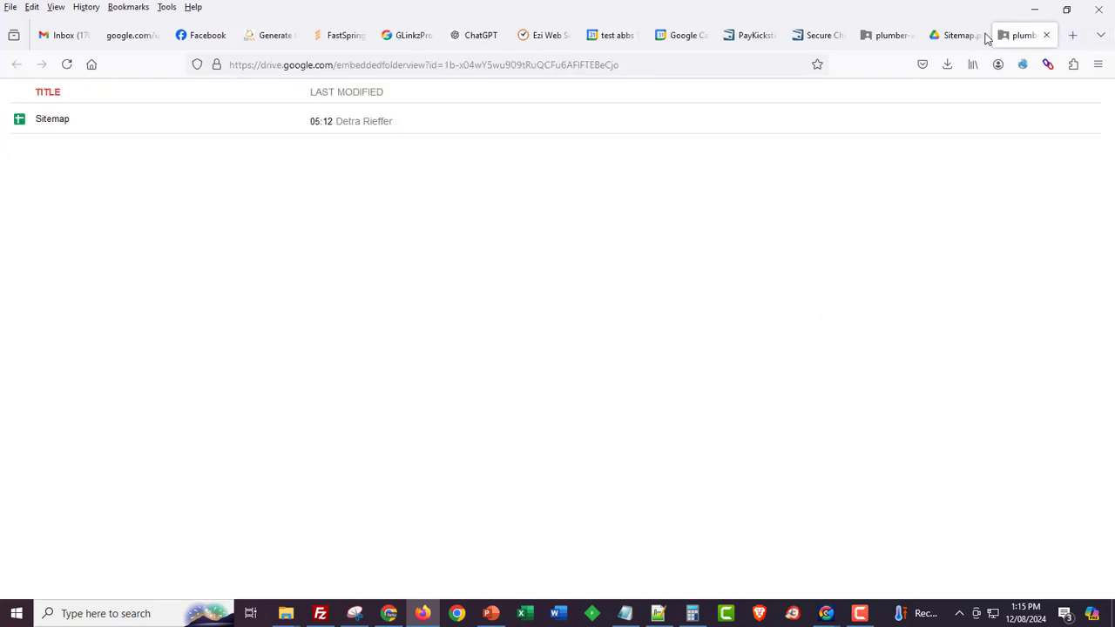
left_click(1046, 35)
- Review the Plumbing Services Peterborough Dogsthorpe document from the docs folder, including its closing links, and return to the sitemap
left_click(291, 233)
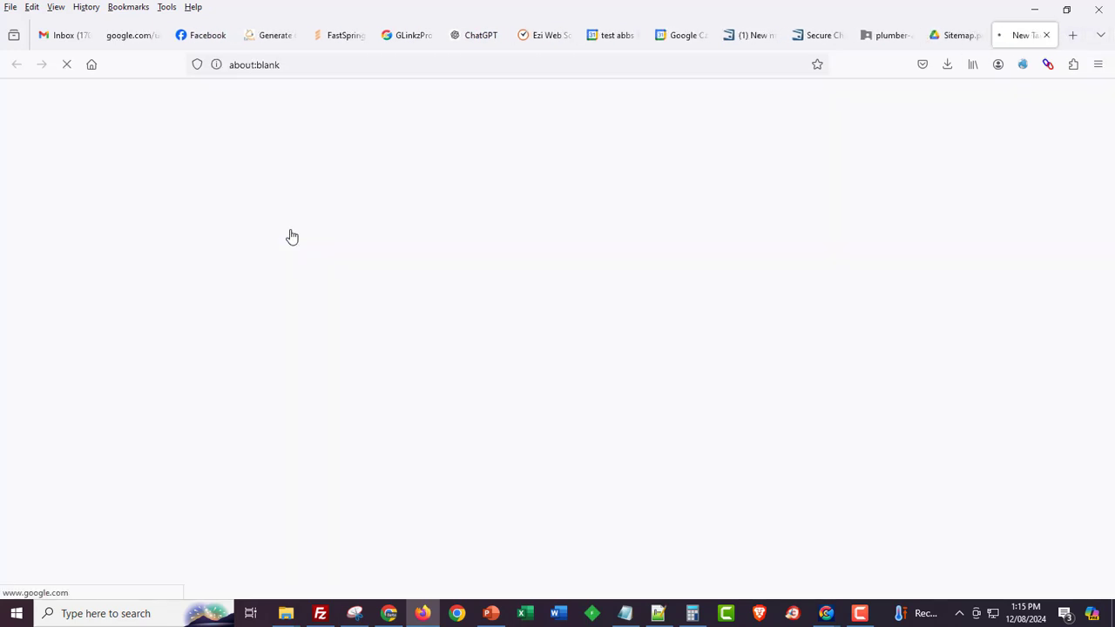
left_click(111, 119)
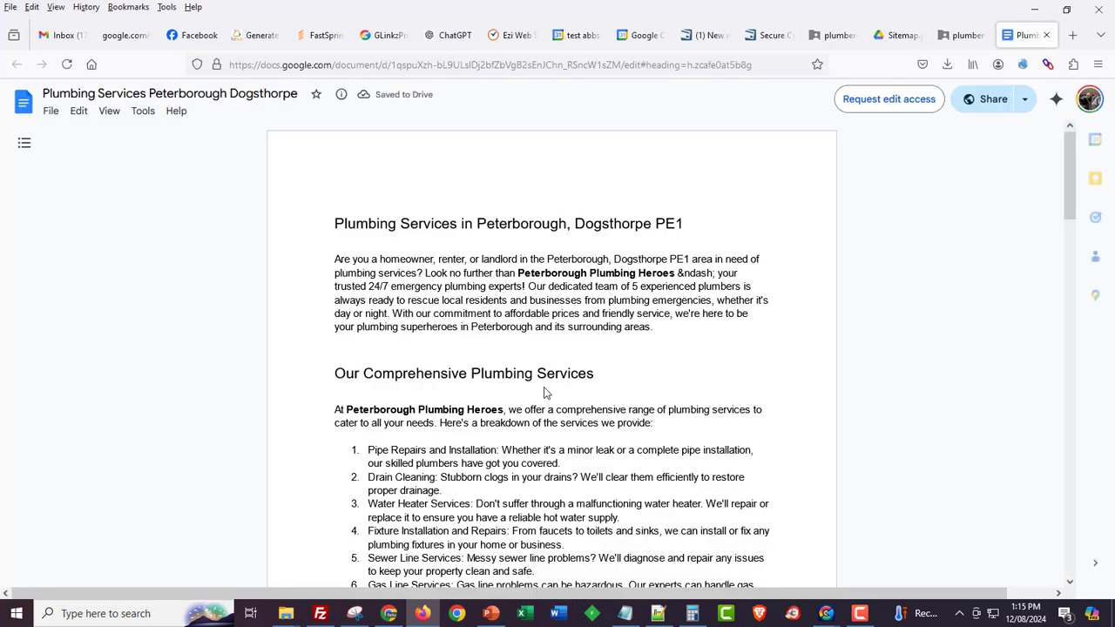
scroll(544, 390, "down", 10)
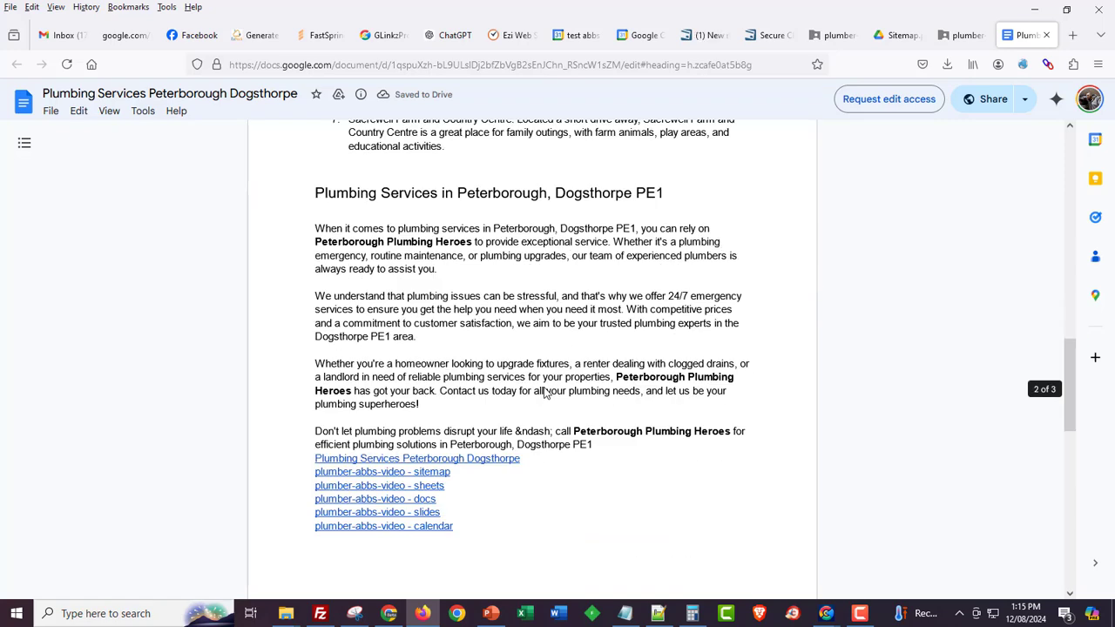
scroll(545, 390, "up", 6)
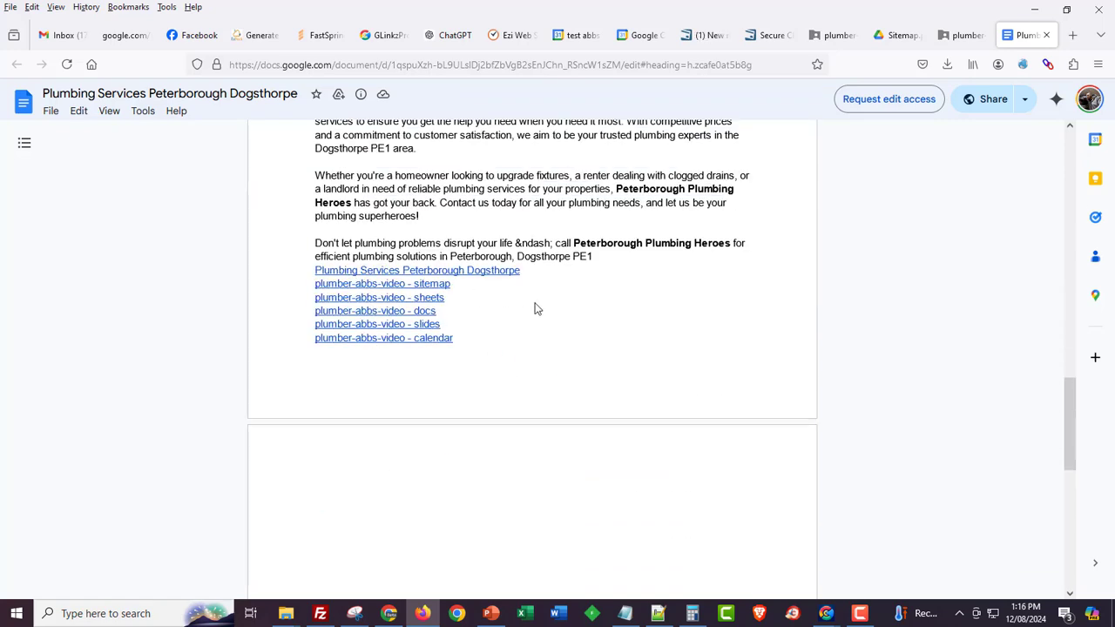
left_click(1046, 36)
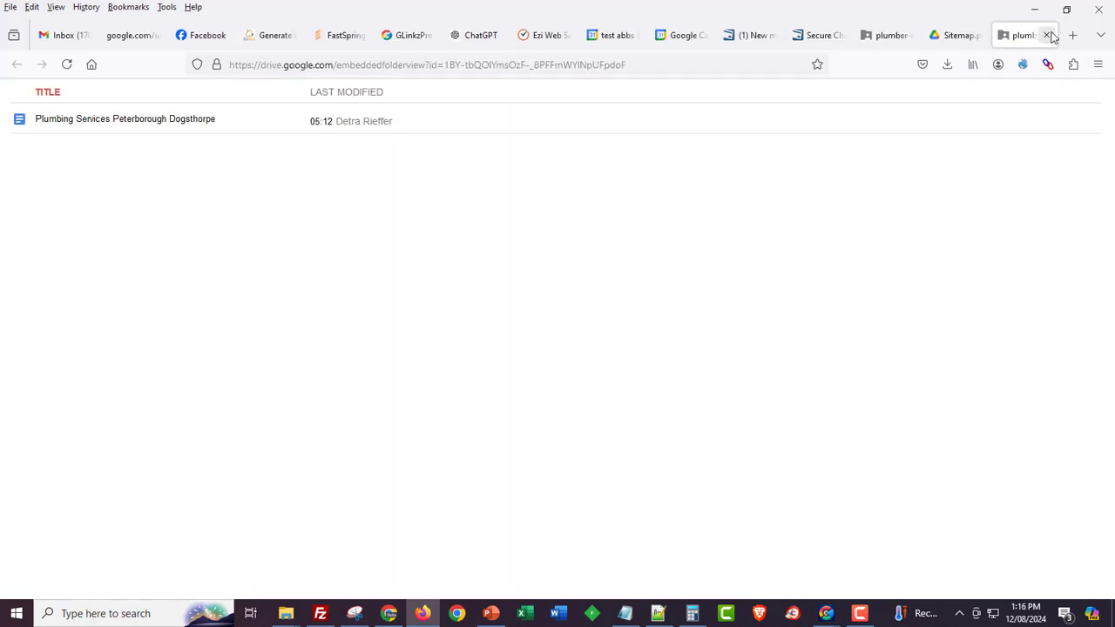
left_click(1046, 35)
- Look through the slides of the Plumbing Services Peterborough Dogsthorpe presentation from the slides folder, up to the image slide, and return to the sitemap
left_click(283, 243)
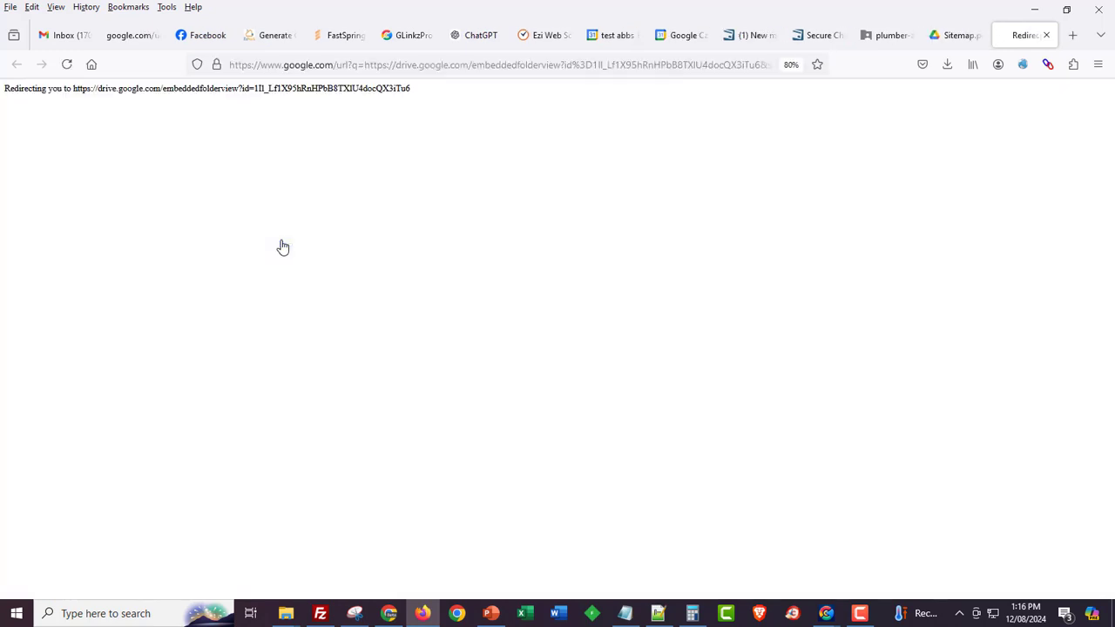
left_click(122, 117)
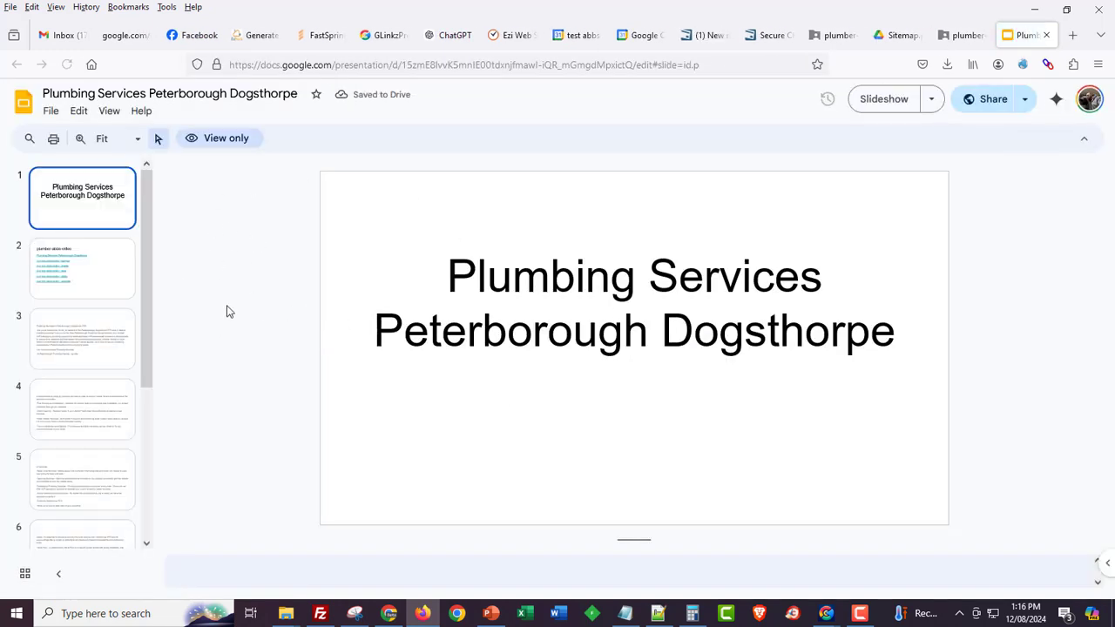
left_click_drag(503, 297, 509, 335)
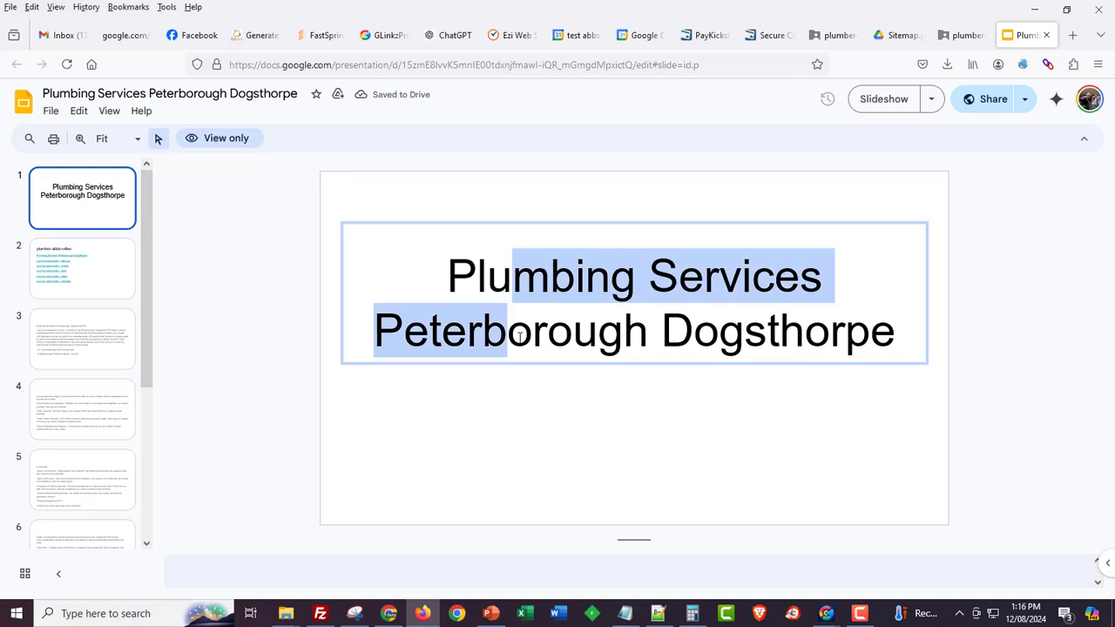
left_click(84, 246)
left_click(69, 324)
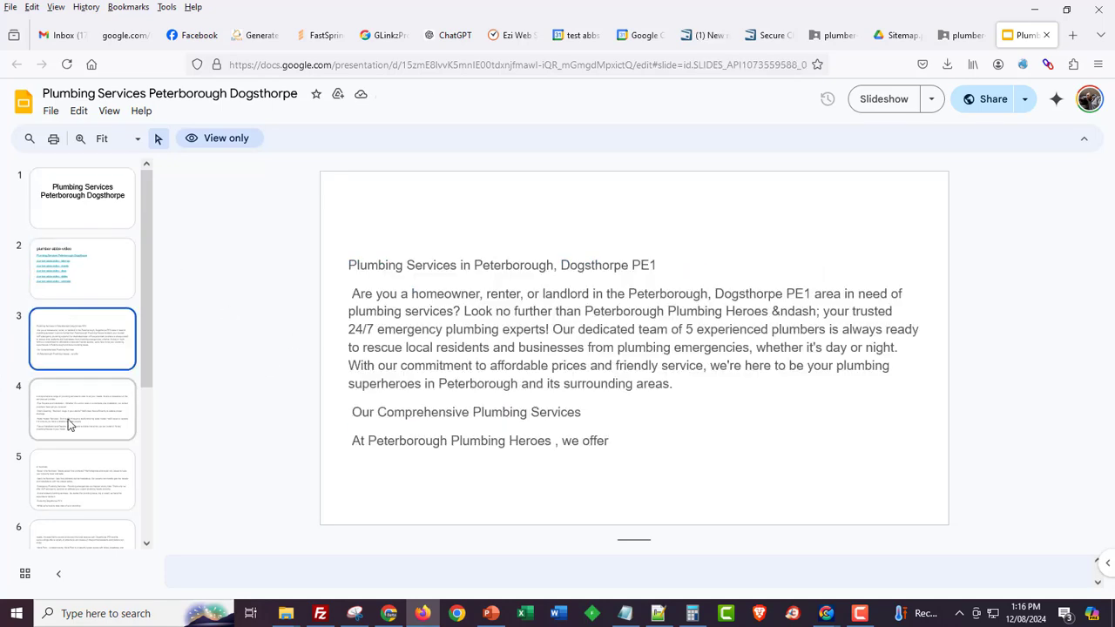
left_click(69, 423)
left_click(65, 496)
scroll(74, 527, "down", 3)
left_click(132, 512)
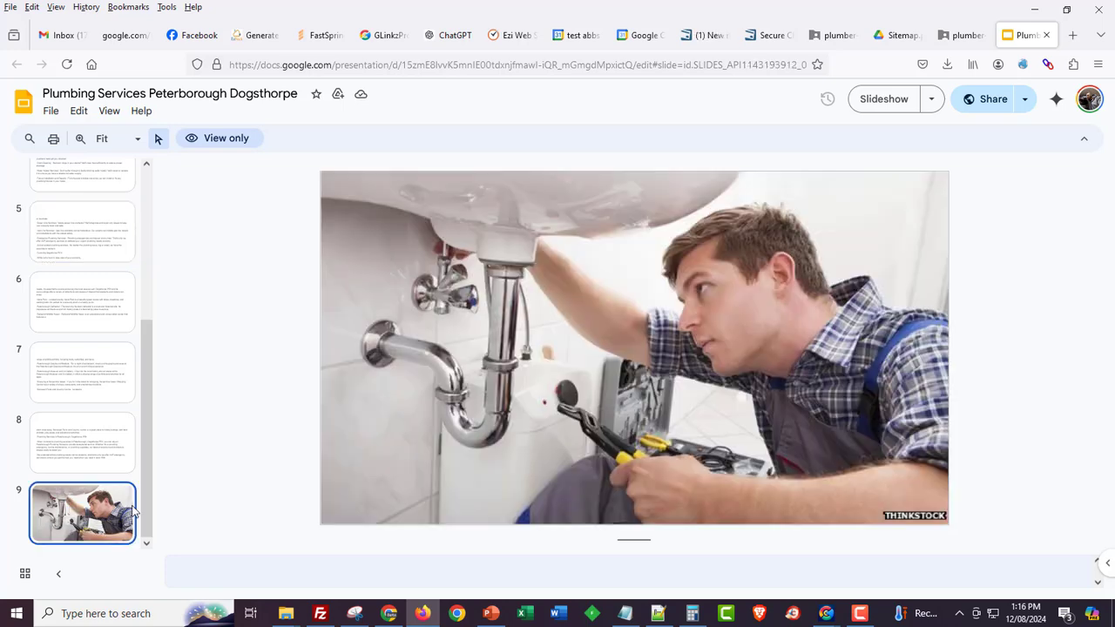
left_click(1048, 35)
left_click(1050, 35)
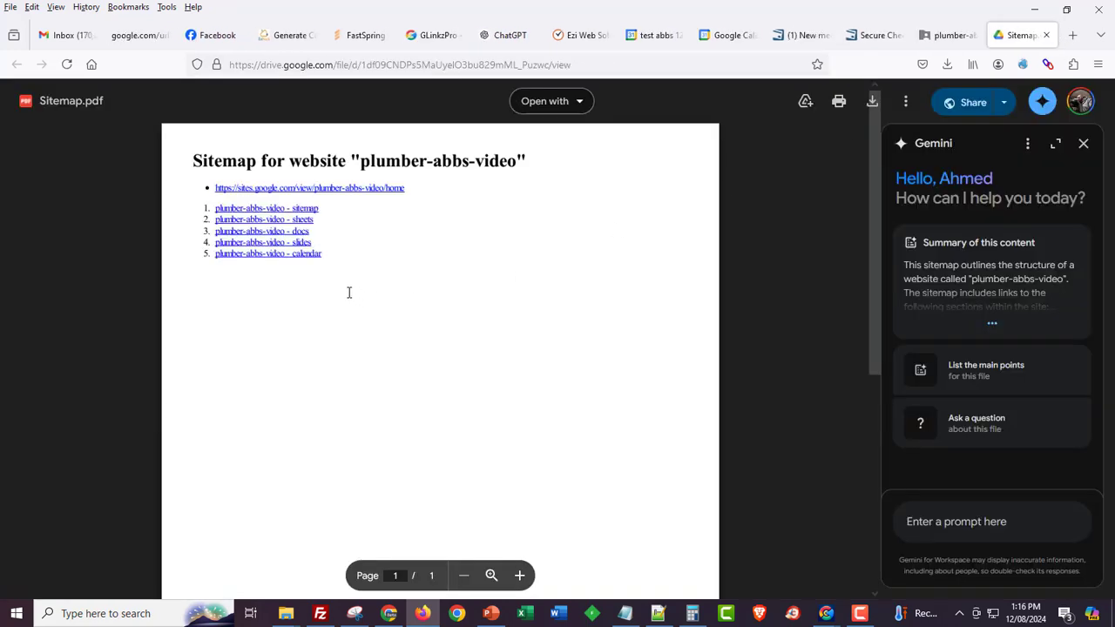
- Open the plumber-abbs-video calendar, expand the event lists for 12 to 14 August, and view the 07:00 event on 12 August
left_click(304, 253)
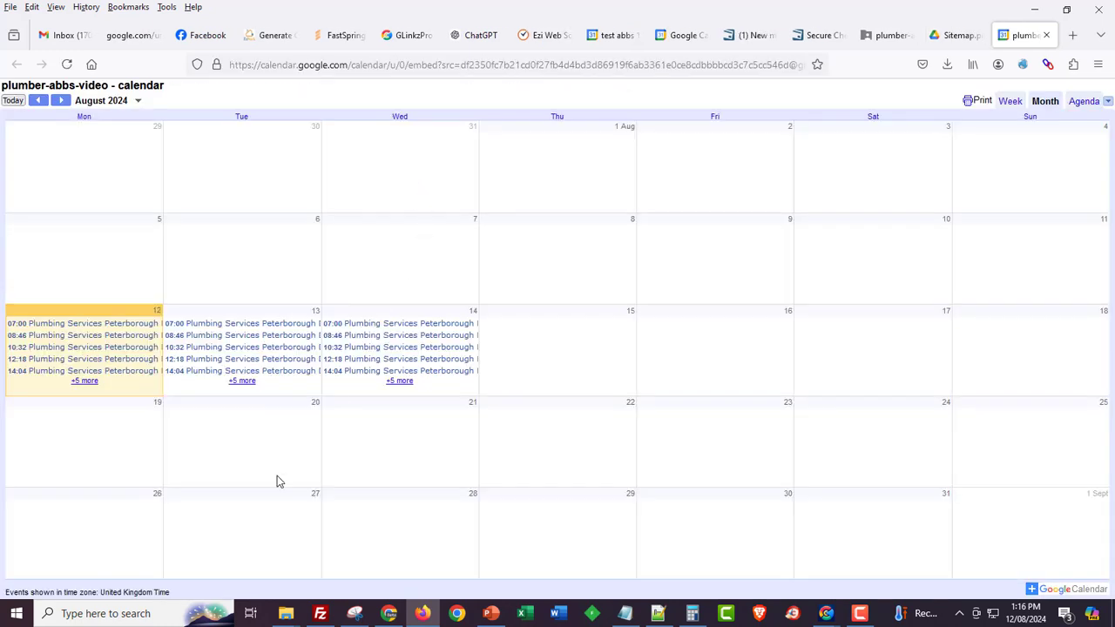
left_click(85, 382)
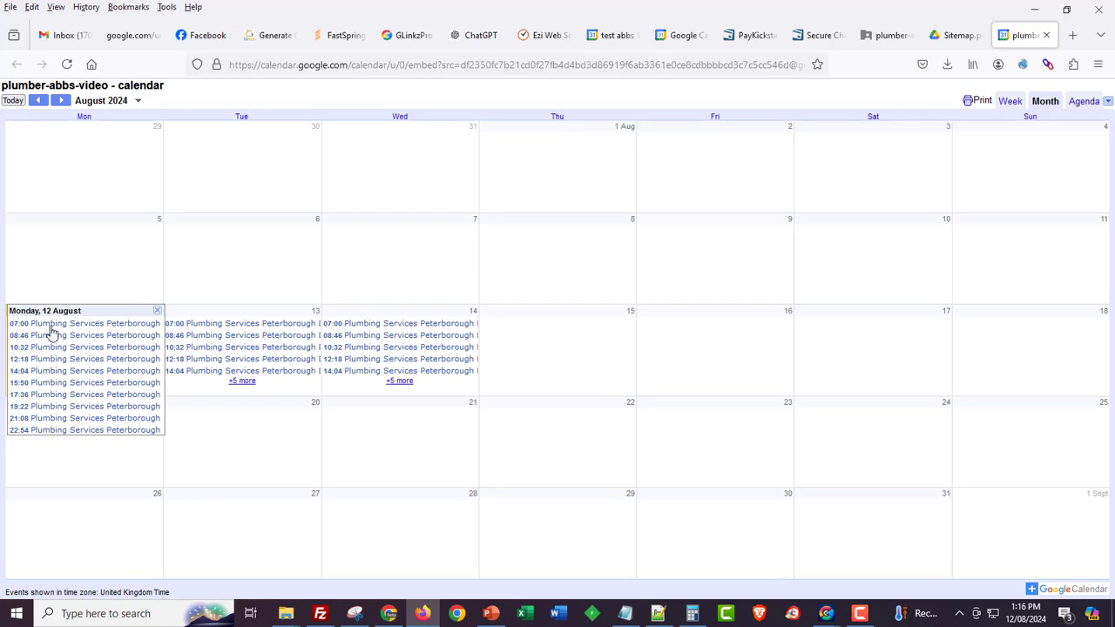
left_click(242, 381)
left_click(399, 381)
left_click(49, 325)
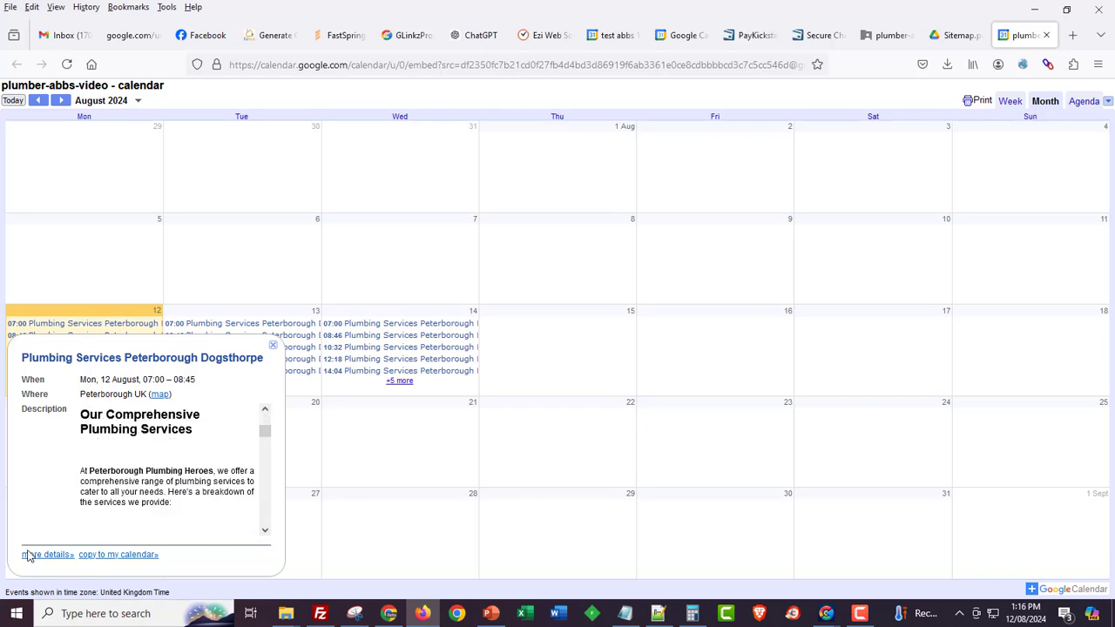
- Review the full details and attachments of the 12 August 07:00 event, and open its attached Plumbing Services link to the Google Site
left_click(29, 555)
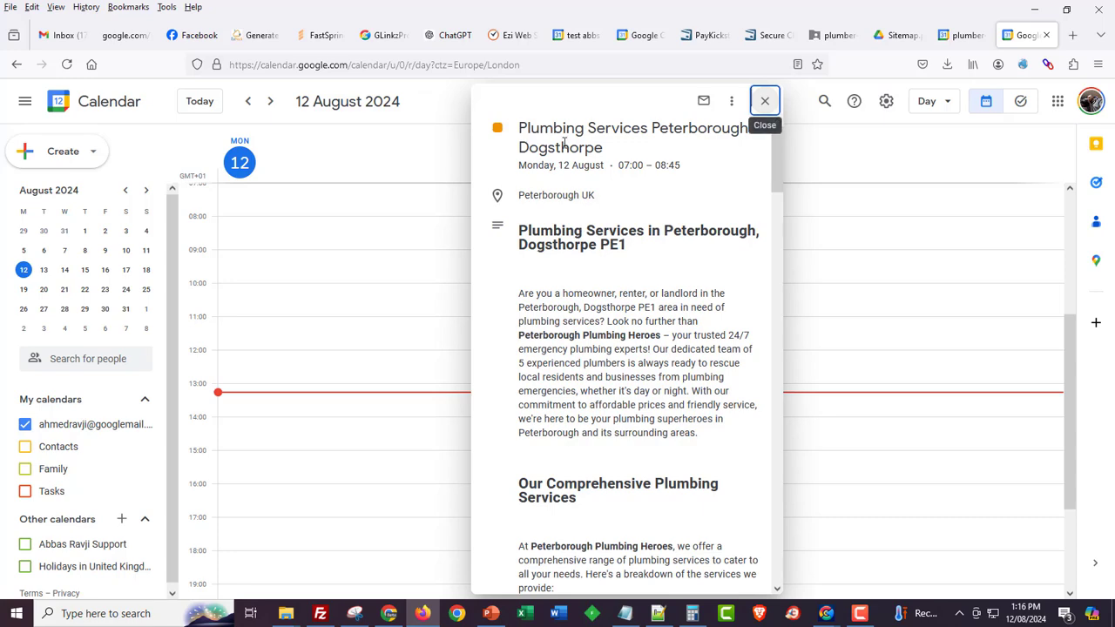
left_click_drag(532, 126, 567, 148)
left_click(560, 239)
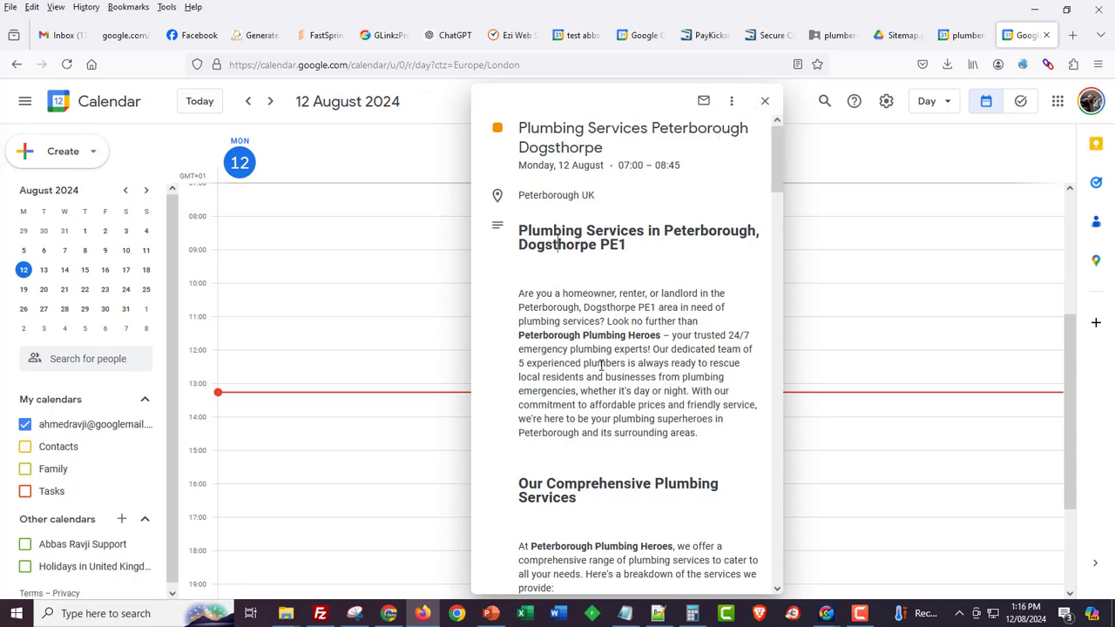
scroll(602, 364, "down", 5)
scroll(601, 366, "down", 10)
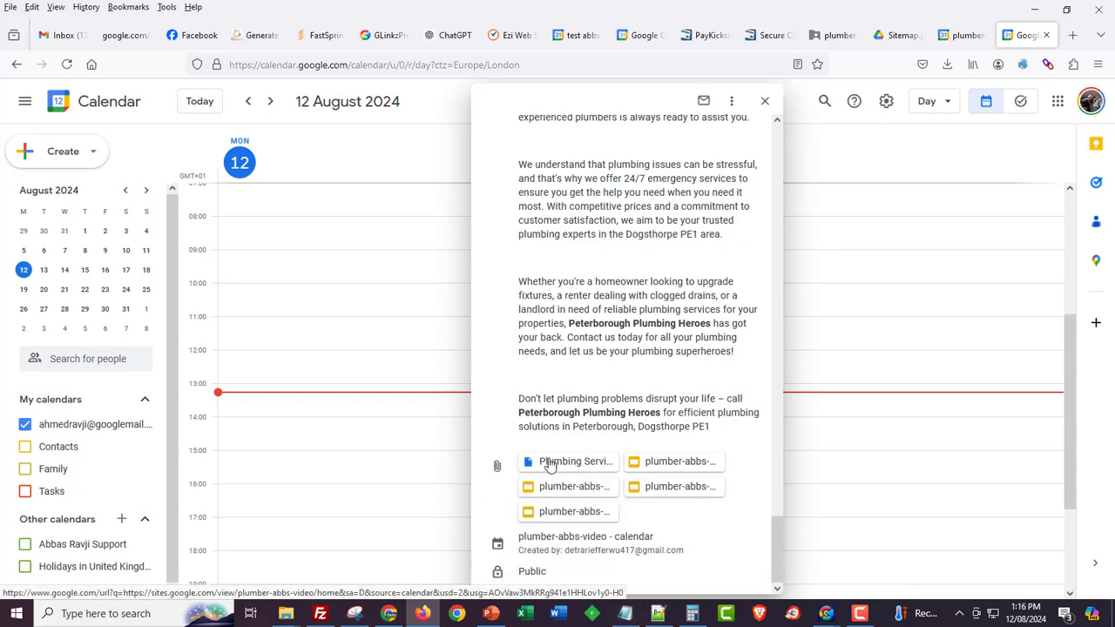
left_click(551, 463)
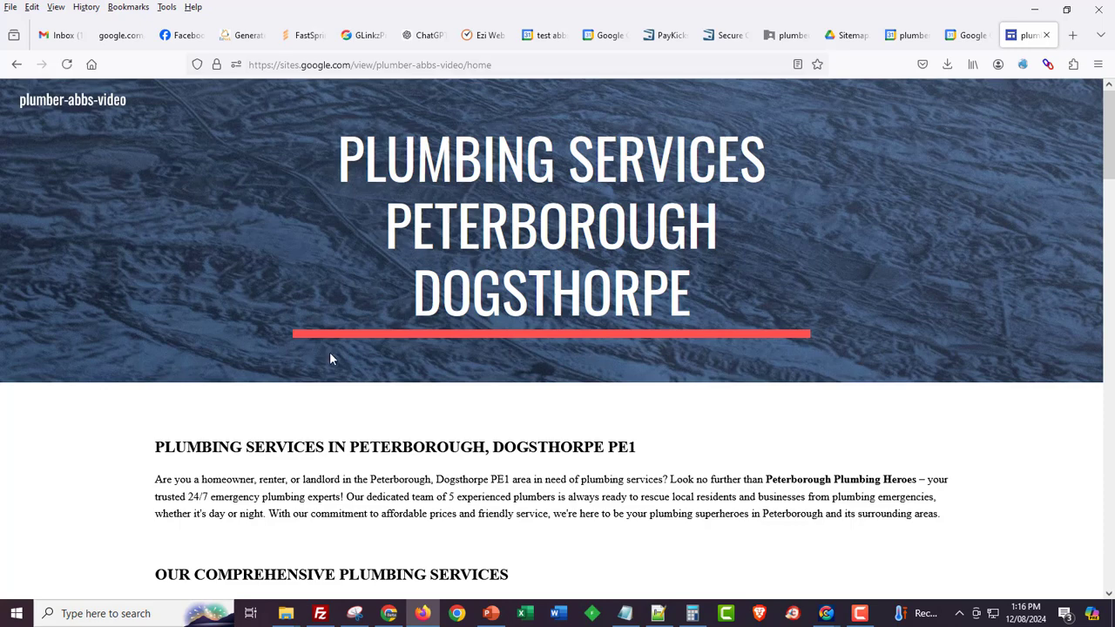
- Close the Google Site page, switch back to GLinkzPro and close the open site settings window
left_click(1046, 35)
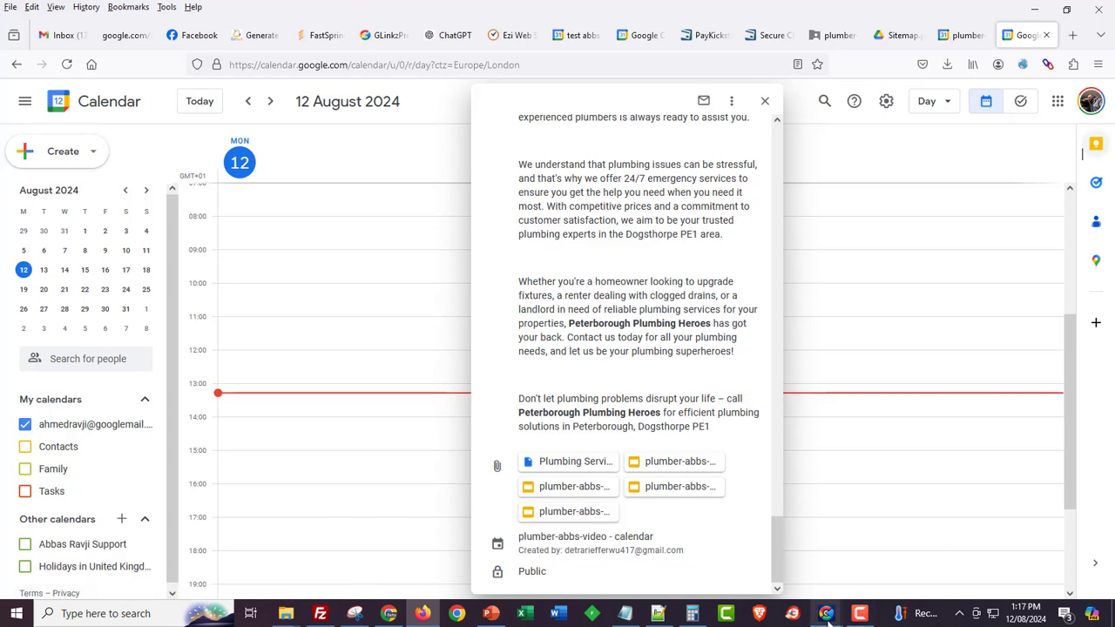
mouse_move(828, 616)
left_click(894, 547)
left_click(684, 255)
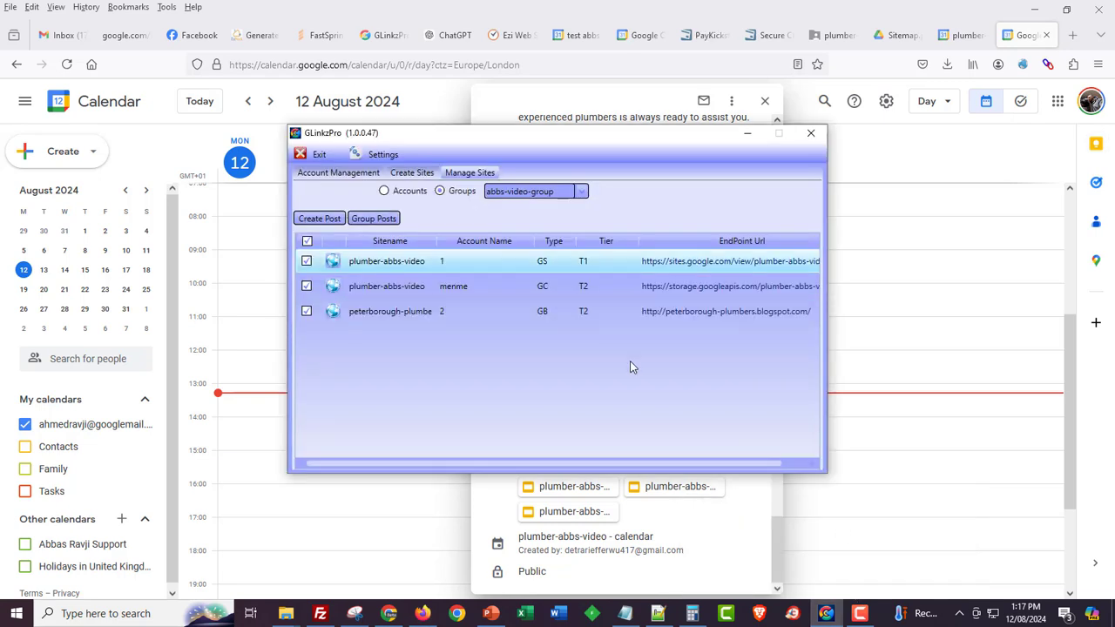
- Open the settings of the tier 2 GC site plumber-abbs-video and open the Sitemap PDF from its sitemap folder
left_click(710, 294)
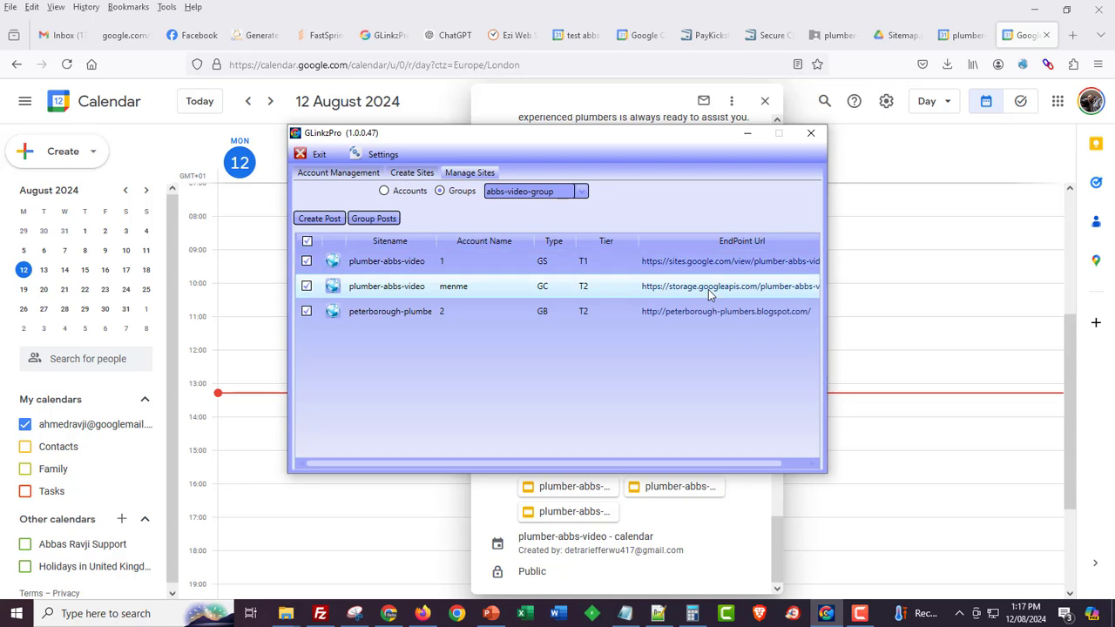
right_click(710, 294)
left_click(730, 299)
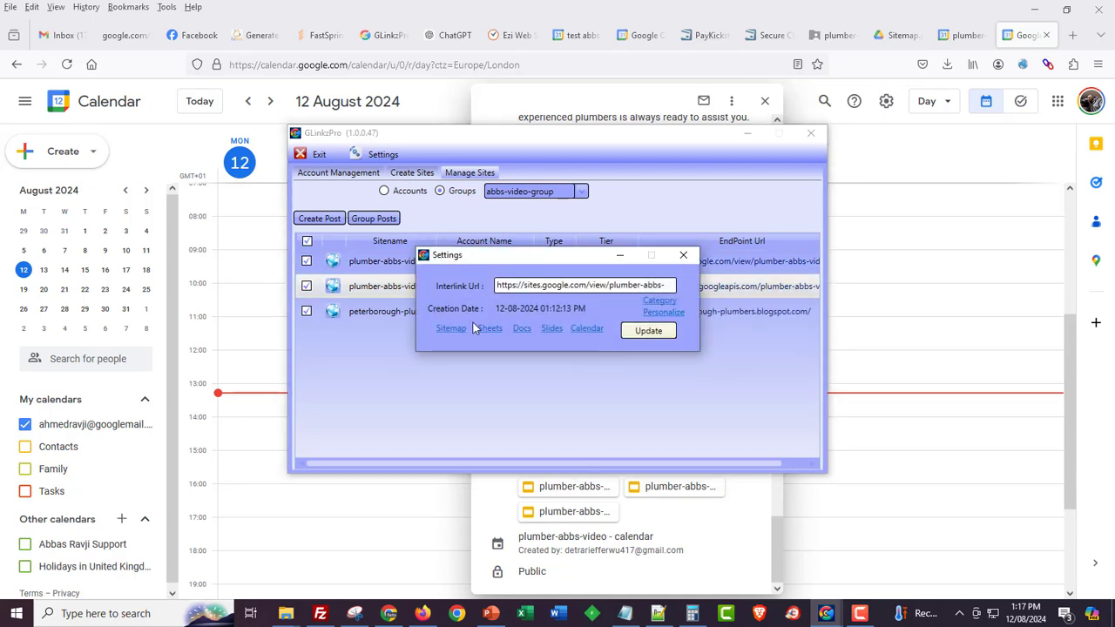
left_click(451, 328)
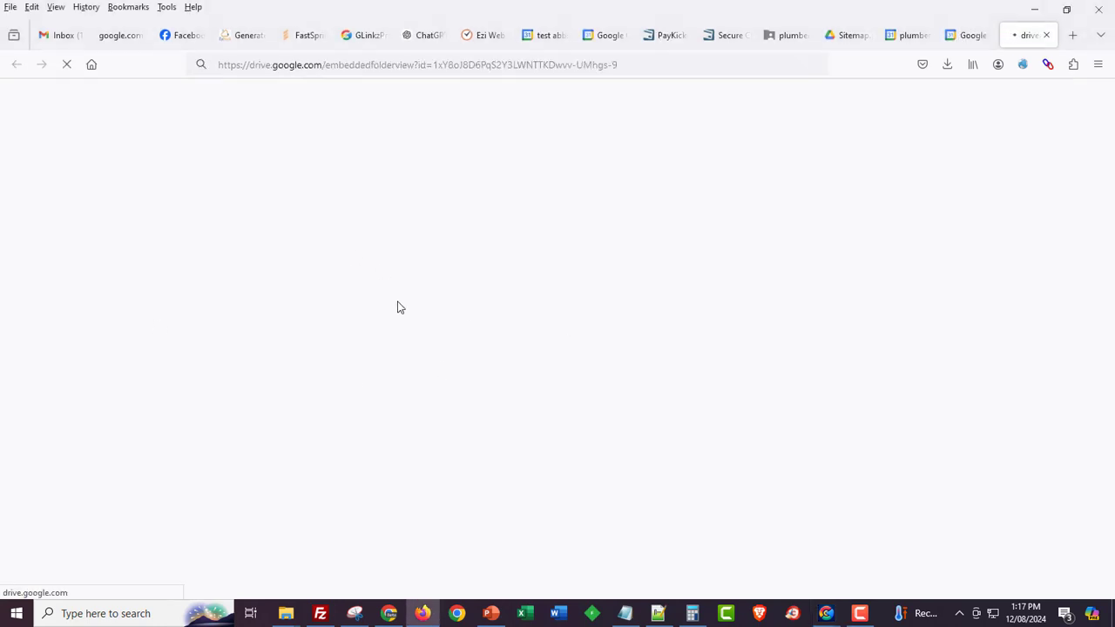
left_click(55, 123)
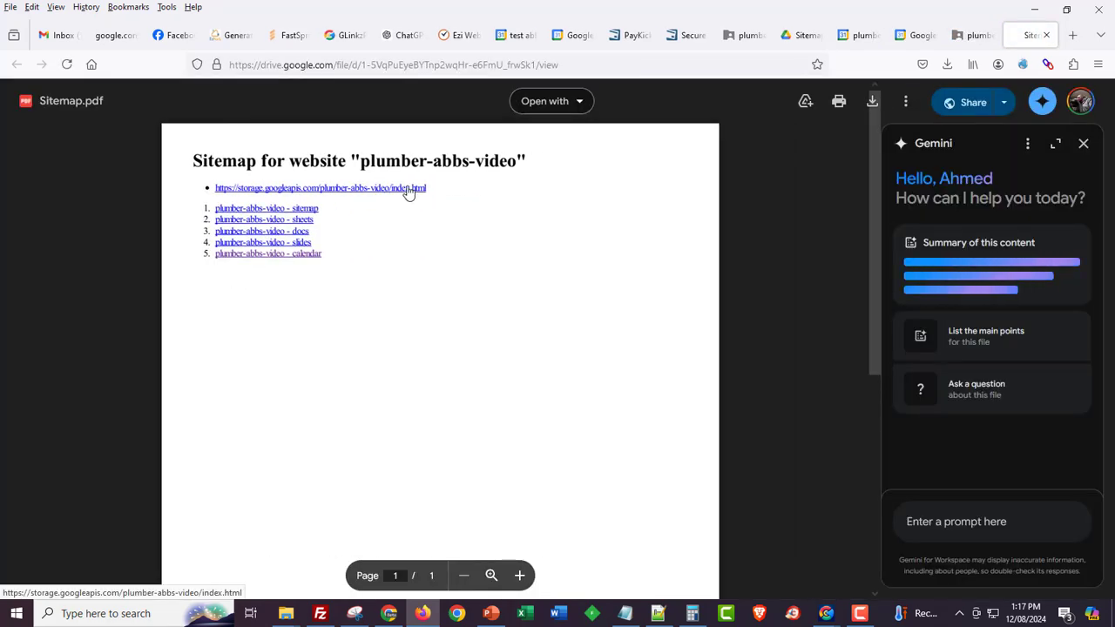
- Open the storage.googleapis.com index page from the sitemap and read through its Plumbing Services in Peterborough, Orton PE2 post
left_click(408, 191)
scroll(344, 375, "down", 3)
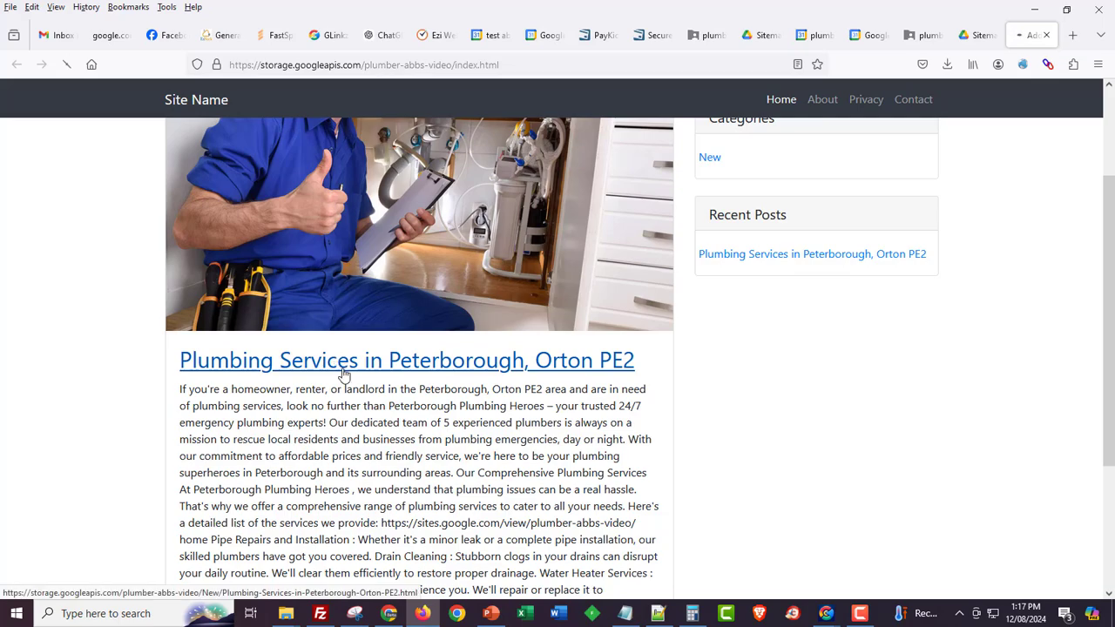
left_click(344, 360)
scroll(344, 374, "down", 15)
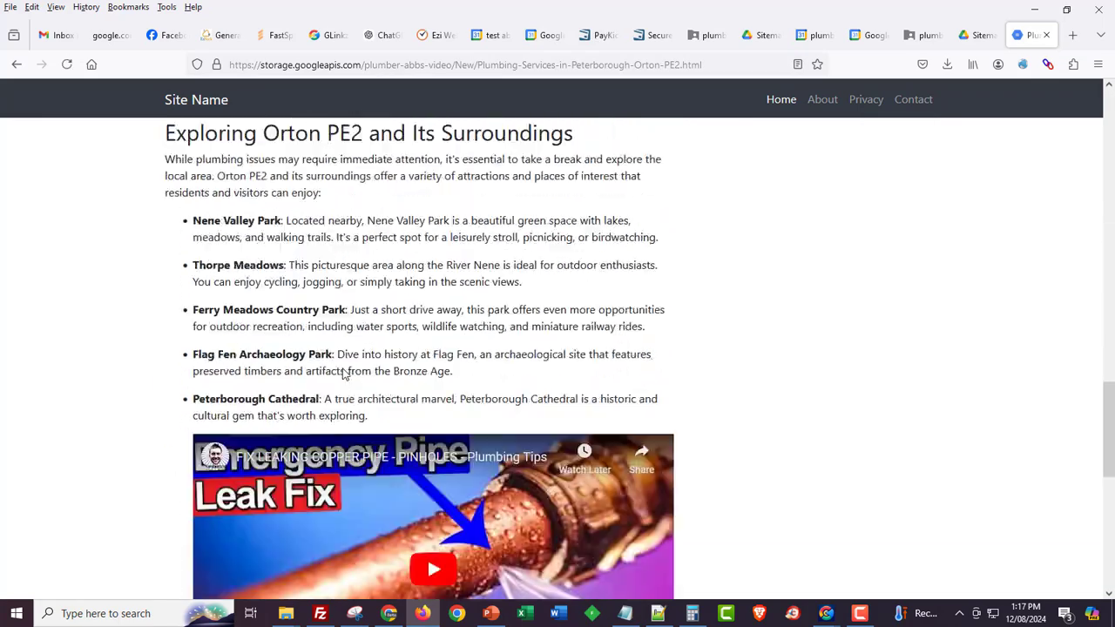
scroll(344, 374, "down", 6)
- Find the interlink in the Orton PE2 post, follow it to the plumber-abbs-video Google Site and look through the page
scroll(342, 374, "up", 15)
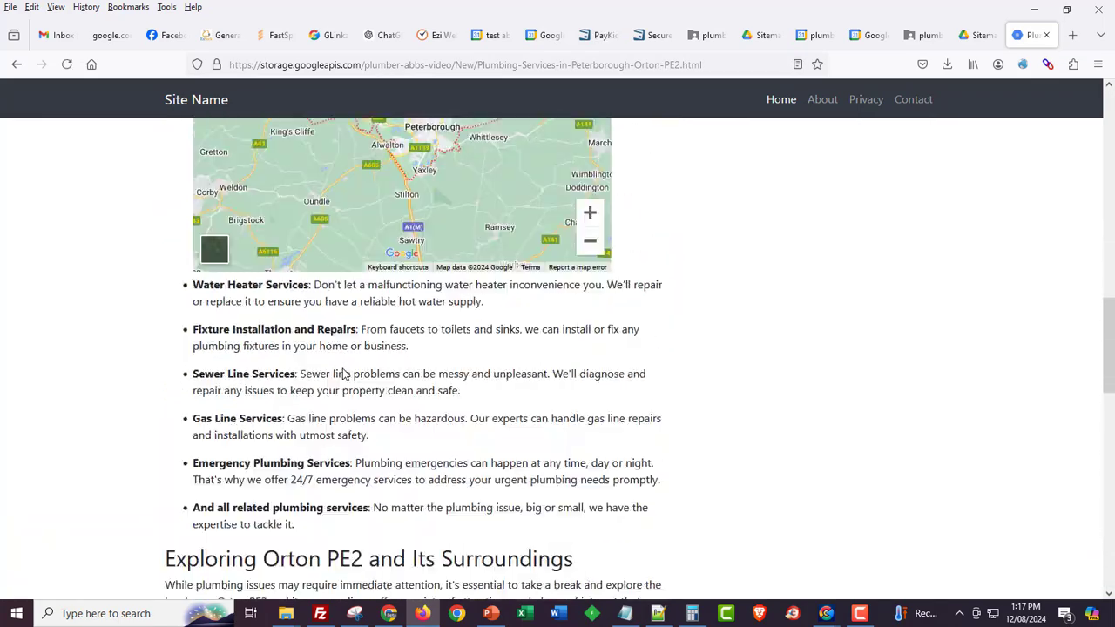
scroll(343, 368, "down", 2)
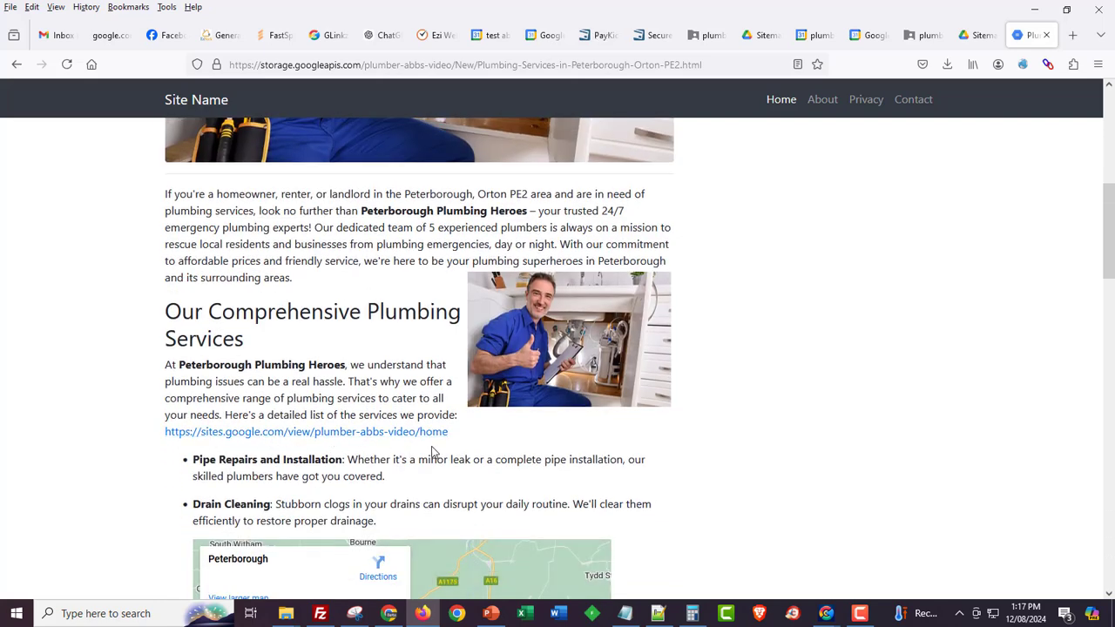
left_click(402, 433)
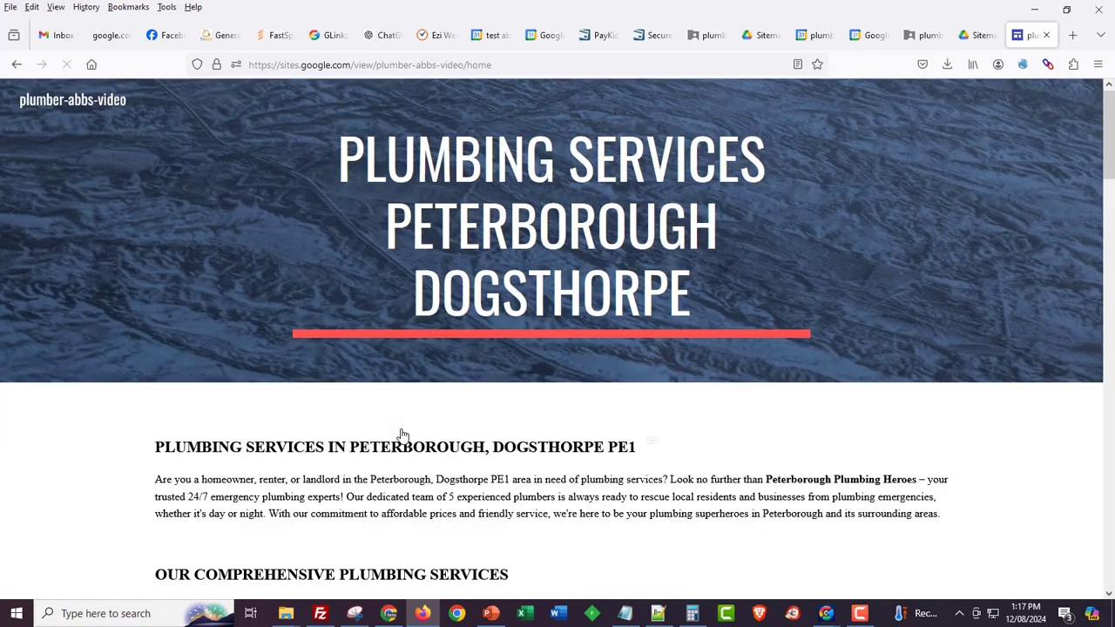
scroll(447, 348, "down", 15)
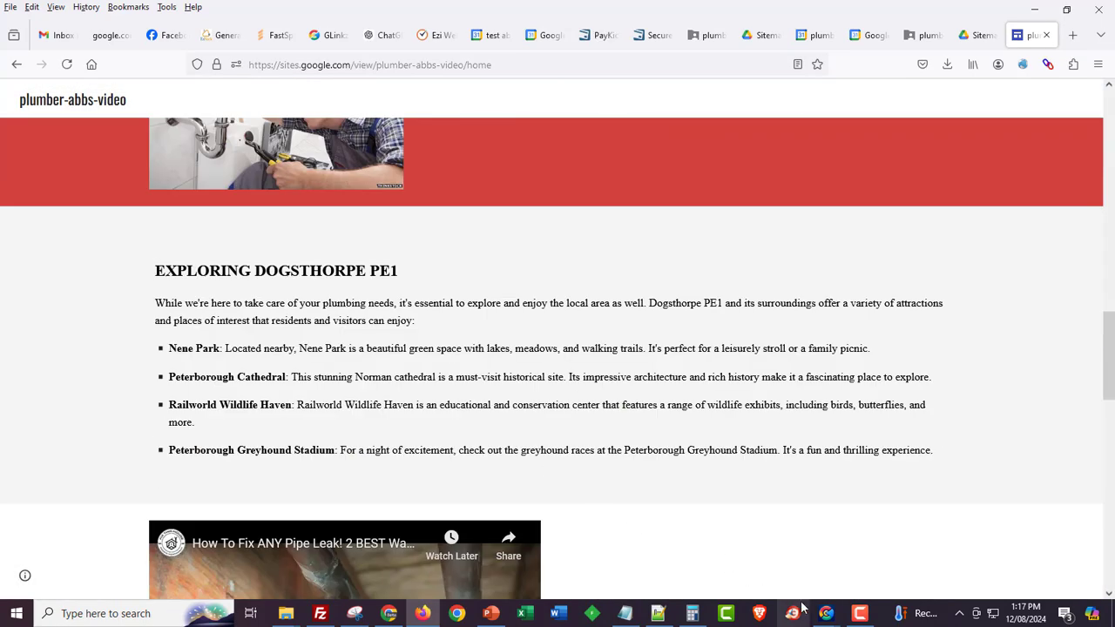
- Switch to GLinkzPro, open the settings of the tier 2 Blogger site and open its Sitemap PDF from the sitemap folder
mouse_move(826, 613)
left_click(888, 533)
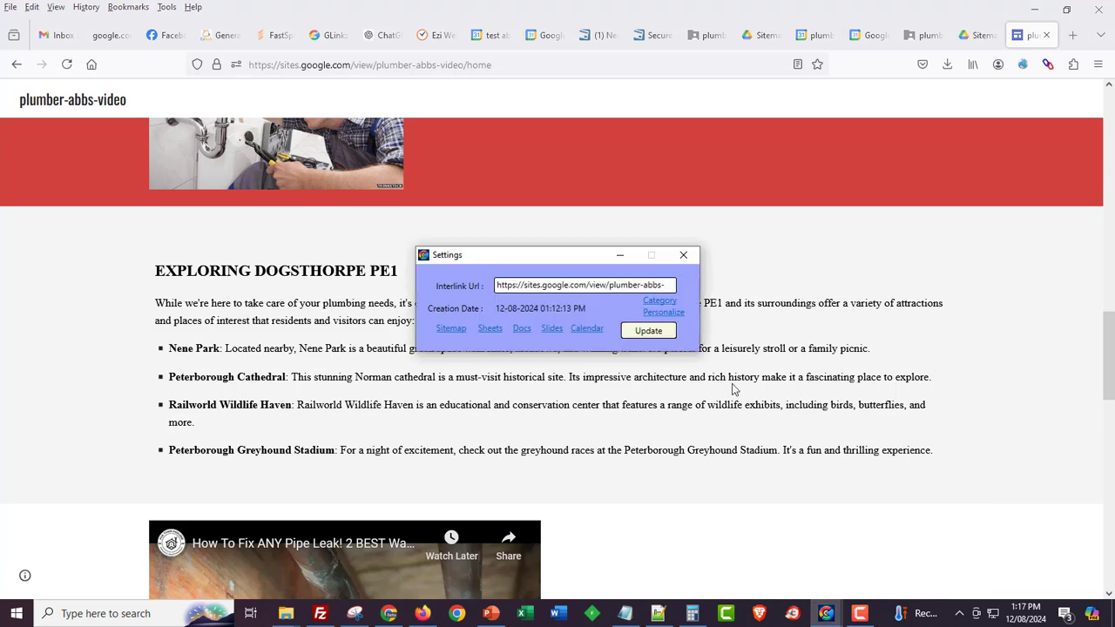
left_click(683, 254)
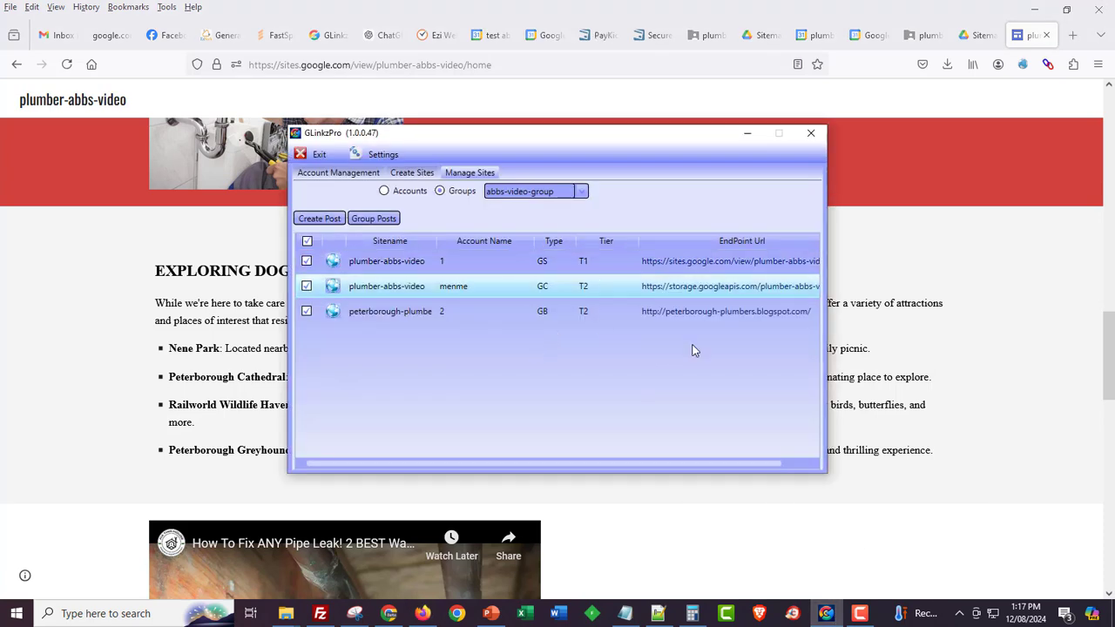
right_click(719, 320)
left_click(751, 328)
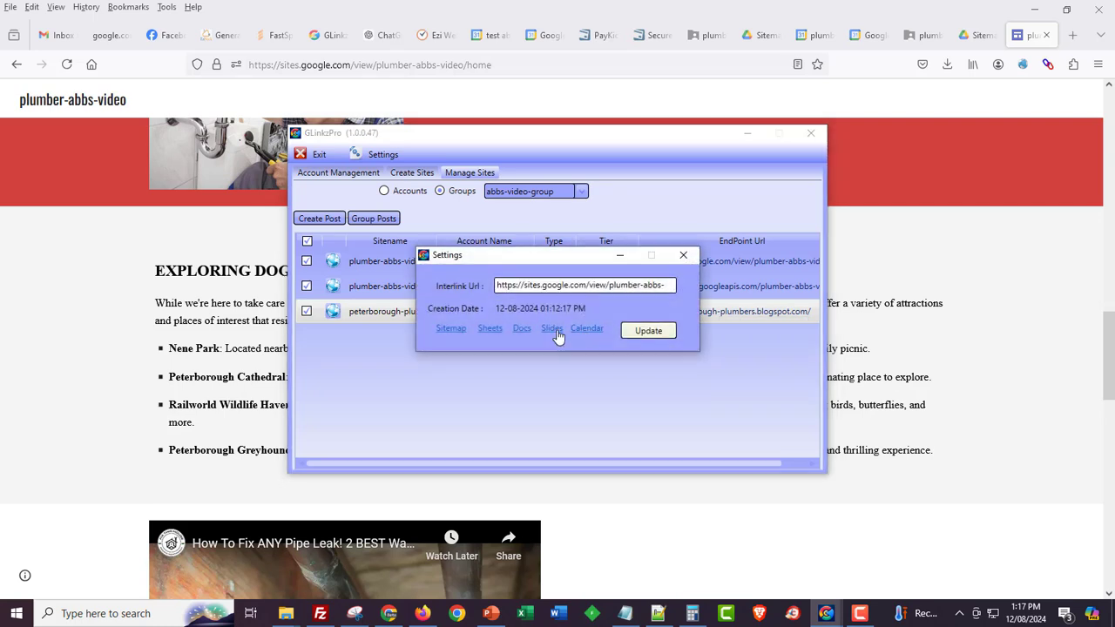
left_click(447, 328)
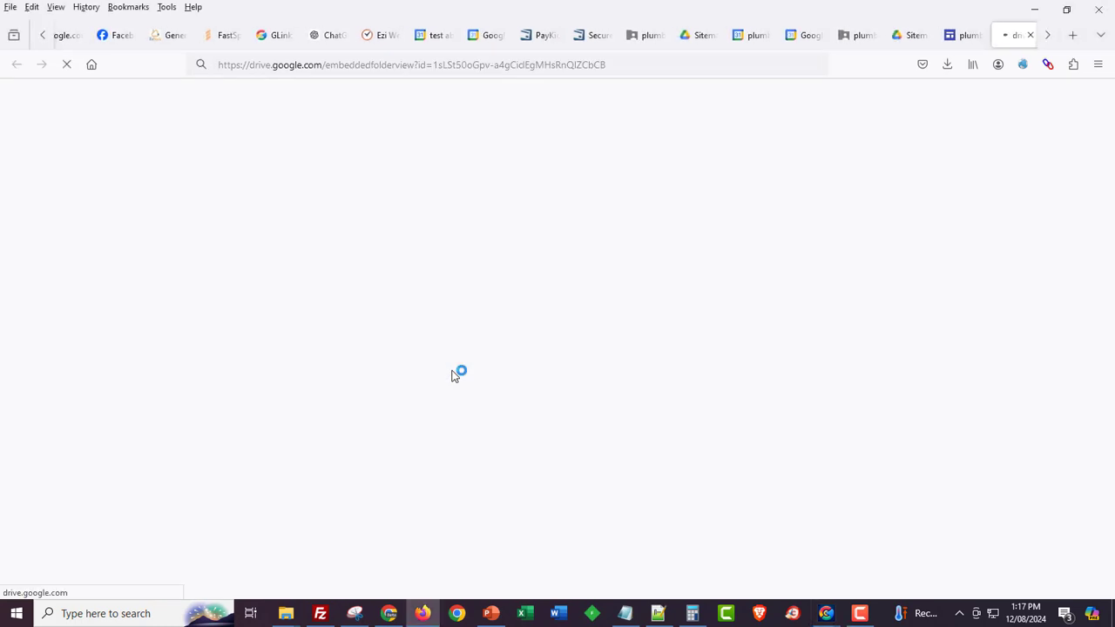
left_click(52, 117)
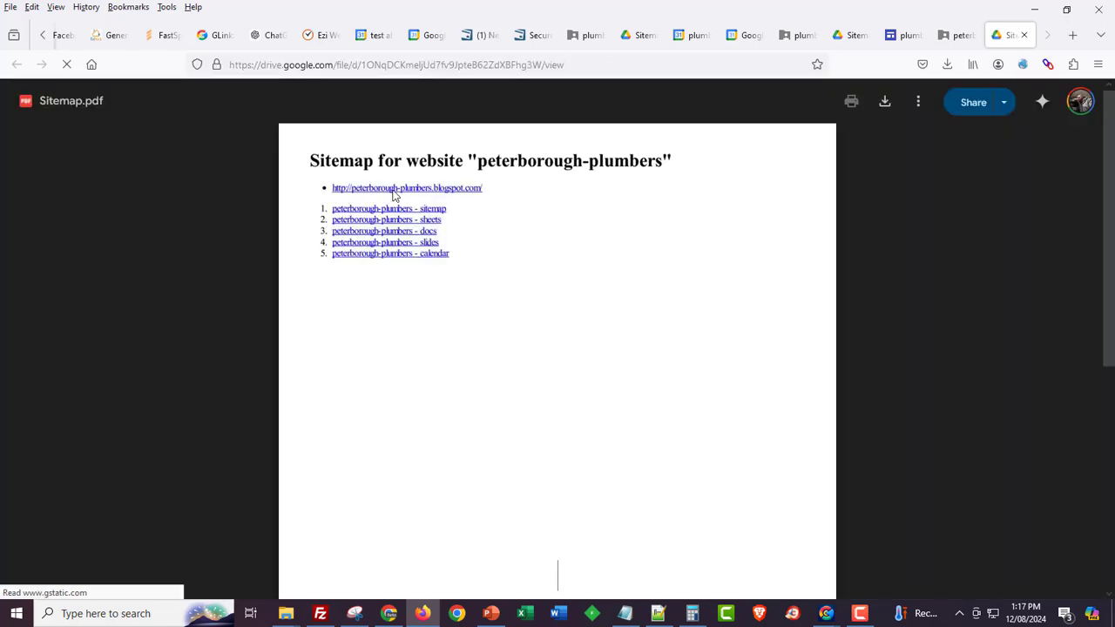
- Open the peterborough-plumbers blog from its sitemap and read through the first Plumbing Services Peterborough Paston post
left_click(393, 189)
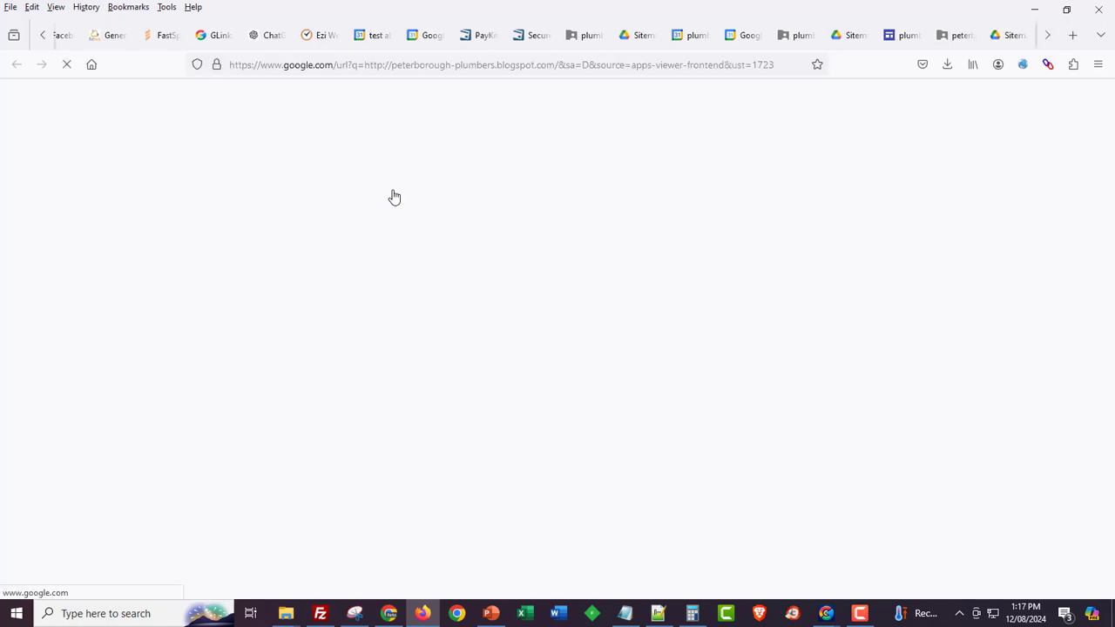
scroll(975, 468, "down", 1)
scroll(976, 468, "down", 4)
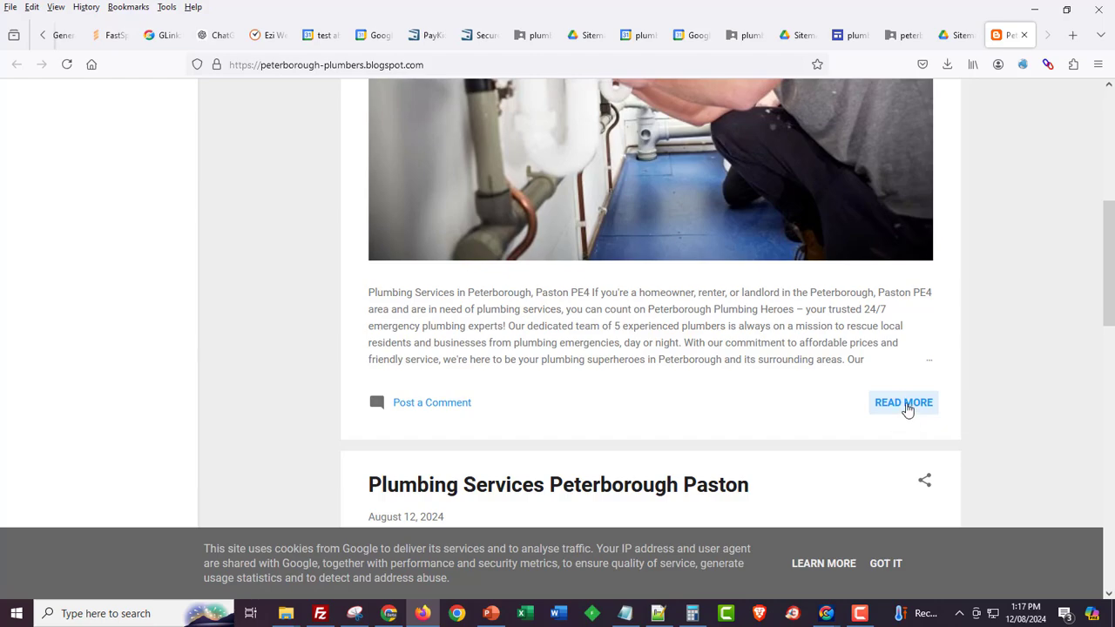
left_click(906, 406)
scroll(940, 276, "down", 8)
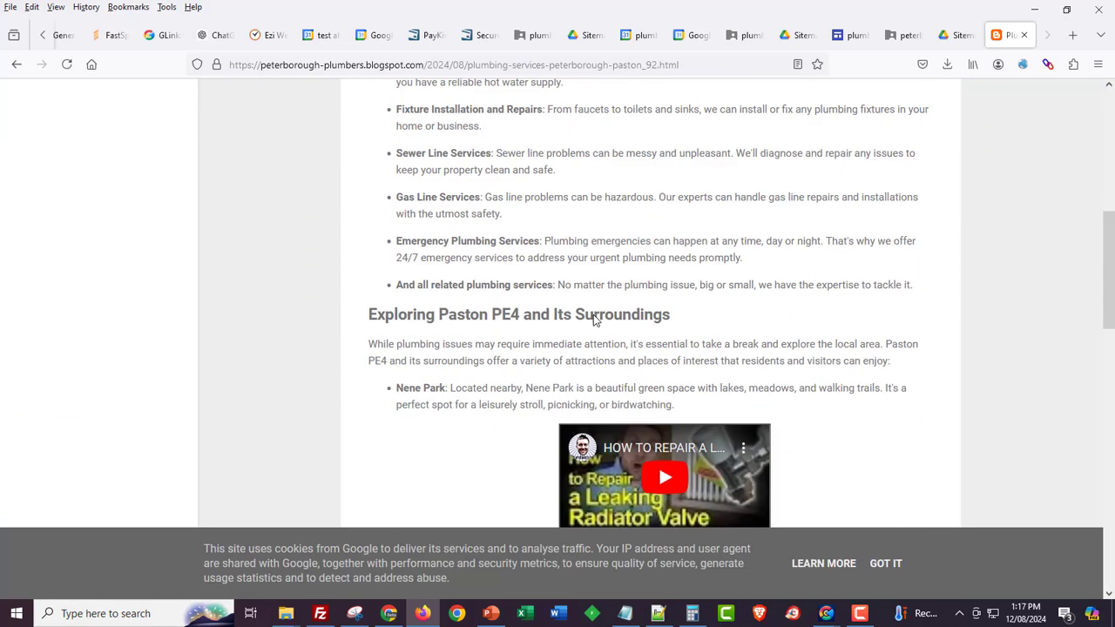
scroll(593, 321, "down", 15)
- Follow the interlink in the Paston blog post to the plumber-abbs-video Google Site and look through the page to its end
scroll(588, 324, "up", 17)
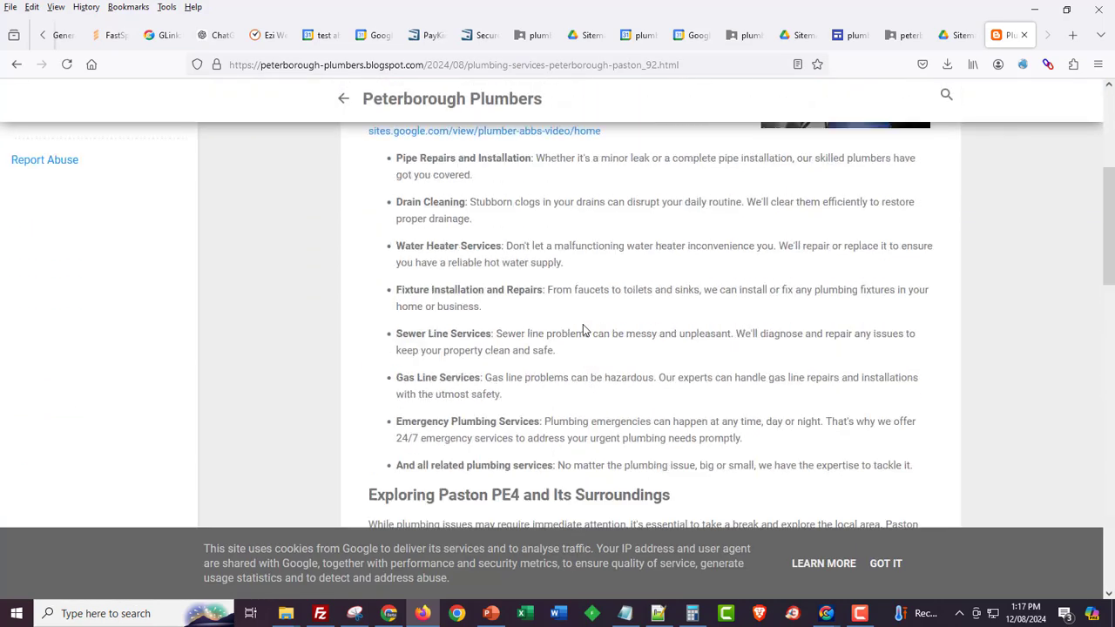
scroll(583, 330, "up", 1)
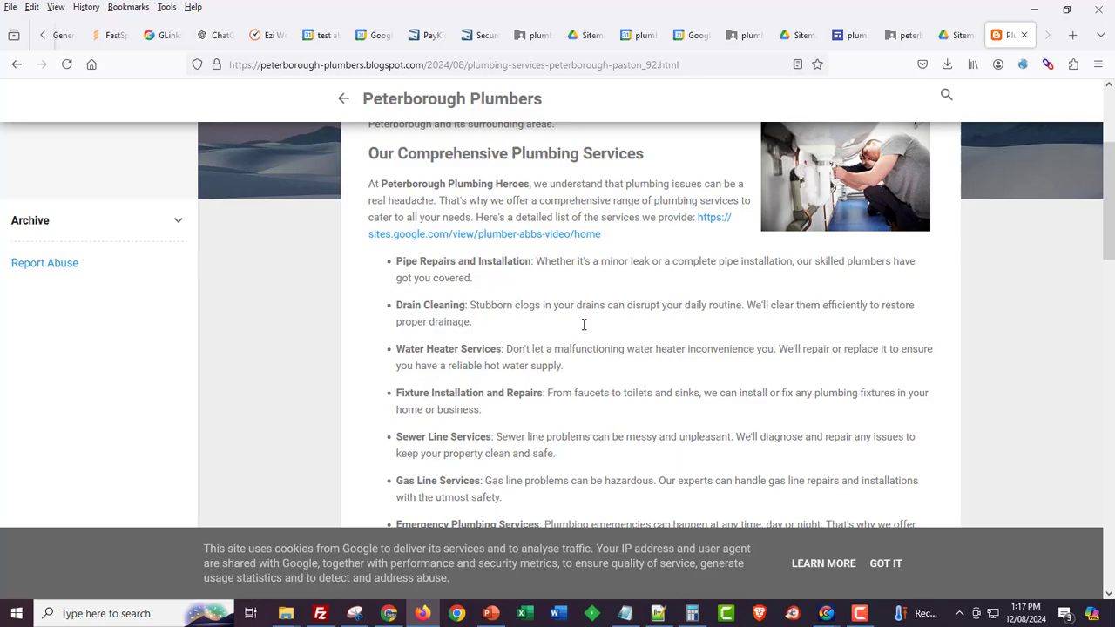
left_click(510, 243)
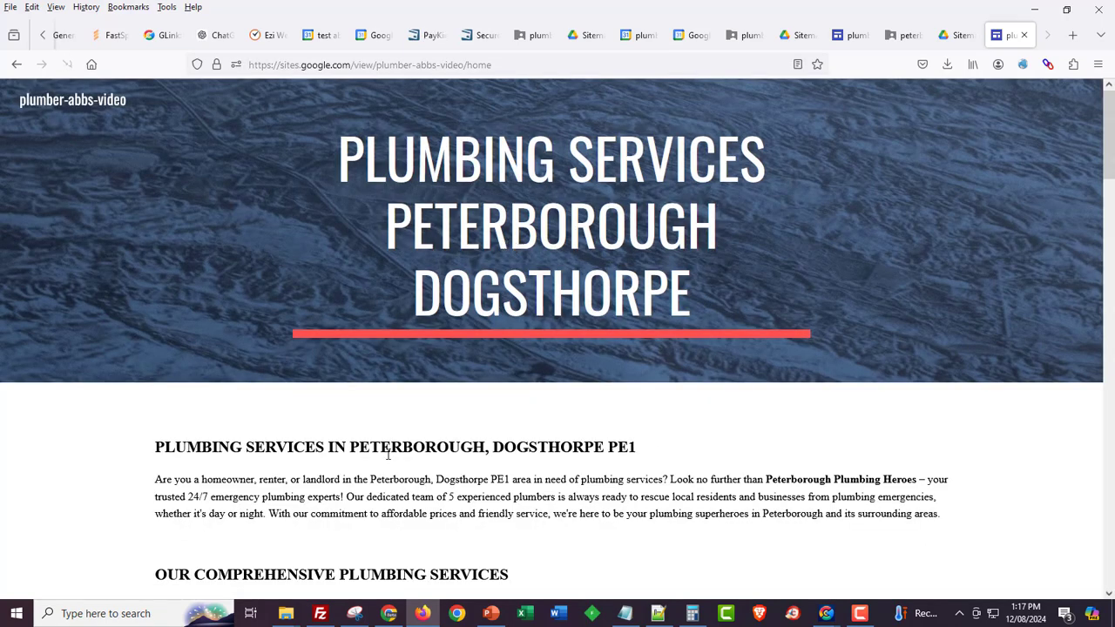
scroll(387, 454, "down", 5)
scroll(386, 454, "down", 20)
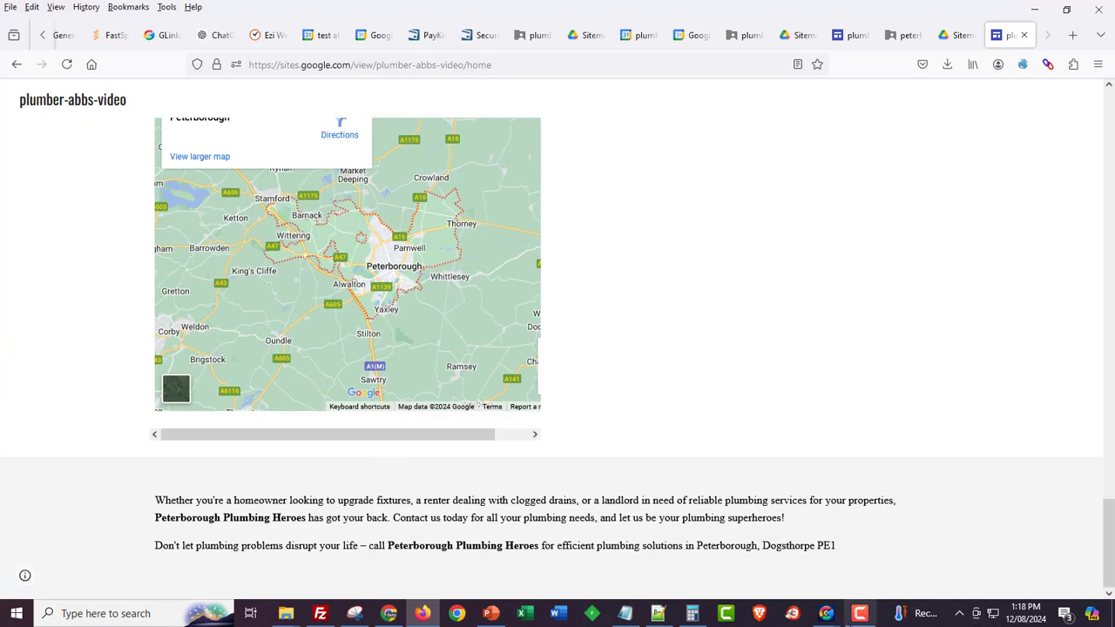
- Return to GLinkzPro, open the Blogger site's calendar from its settings, and expand the event list for 15 August
mouse_move(826, 613)
left_click(868, 568)
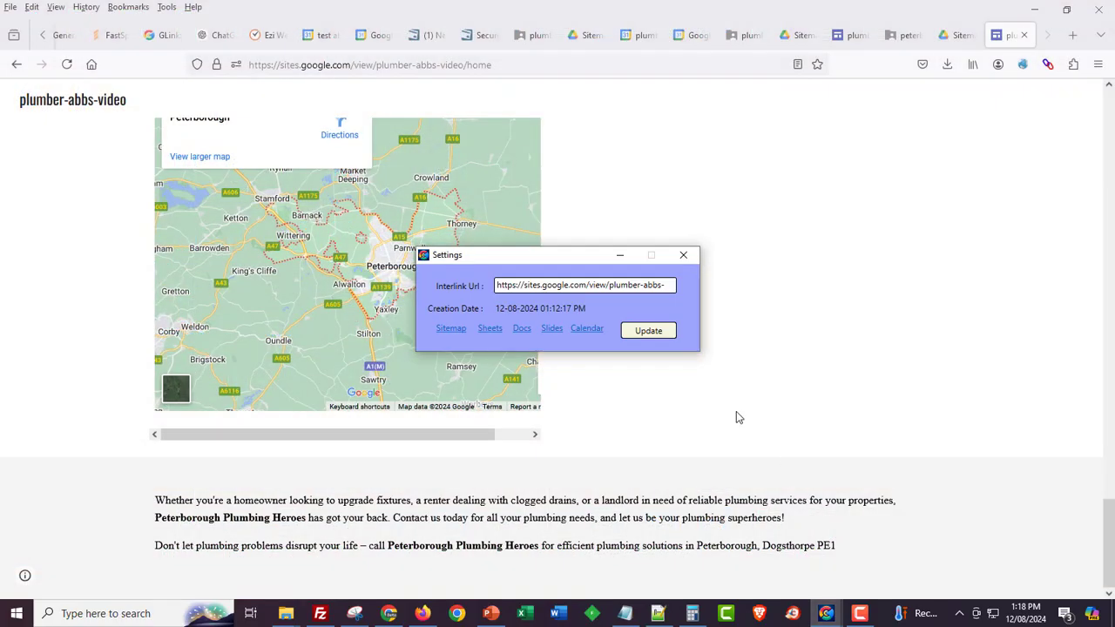
left_click(685, 257)
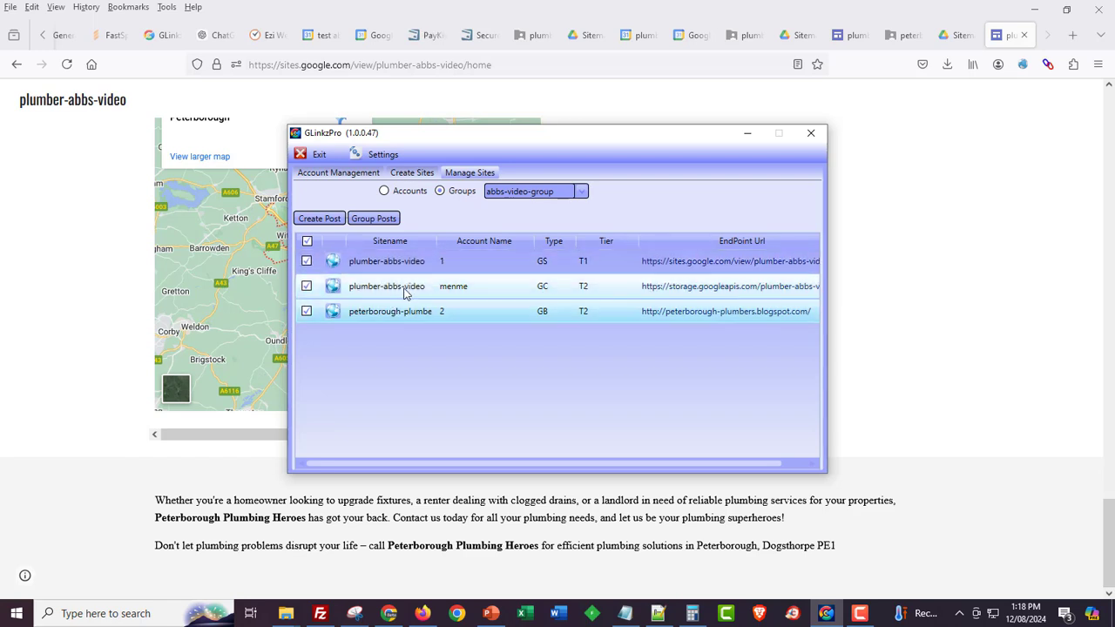
right_click(667, 311)
left_click(688, 319)
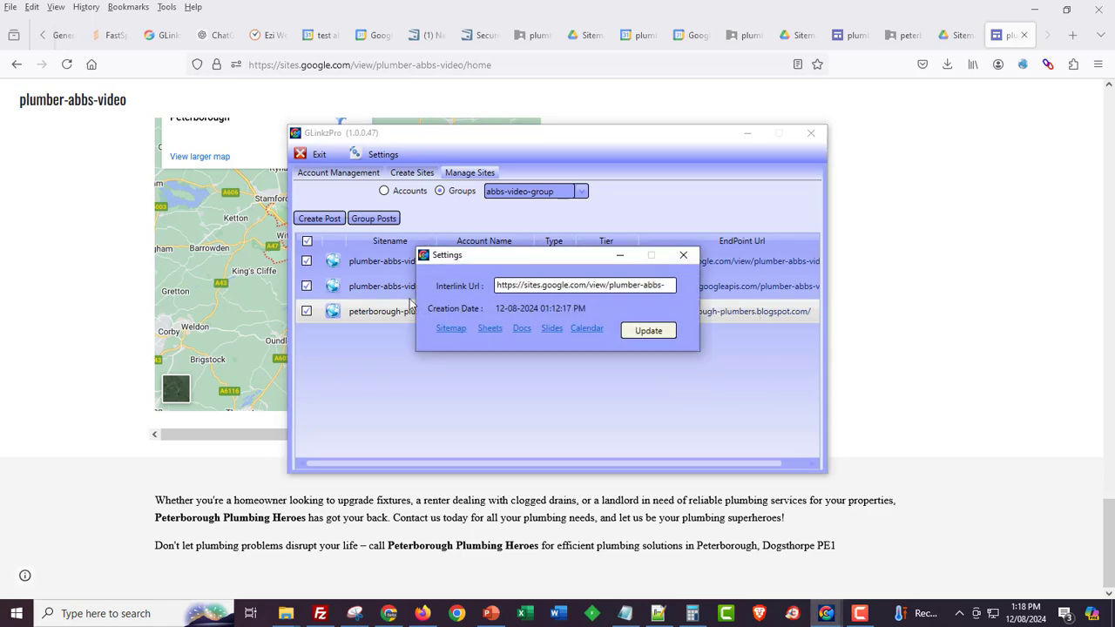
left_click(586, 327)
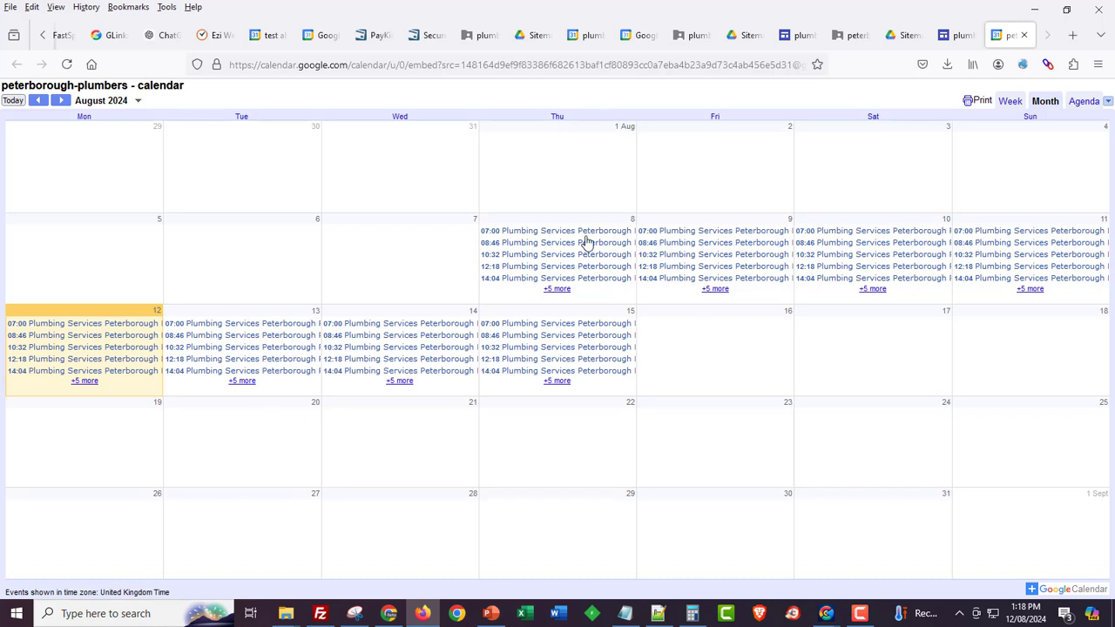
left_click(558, 382)
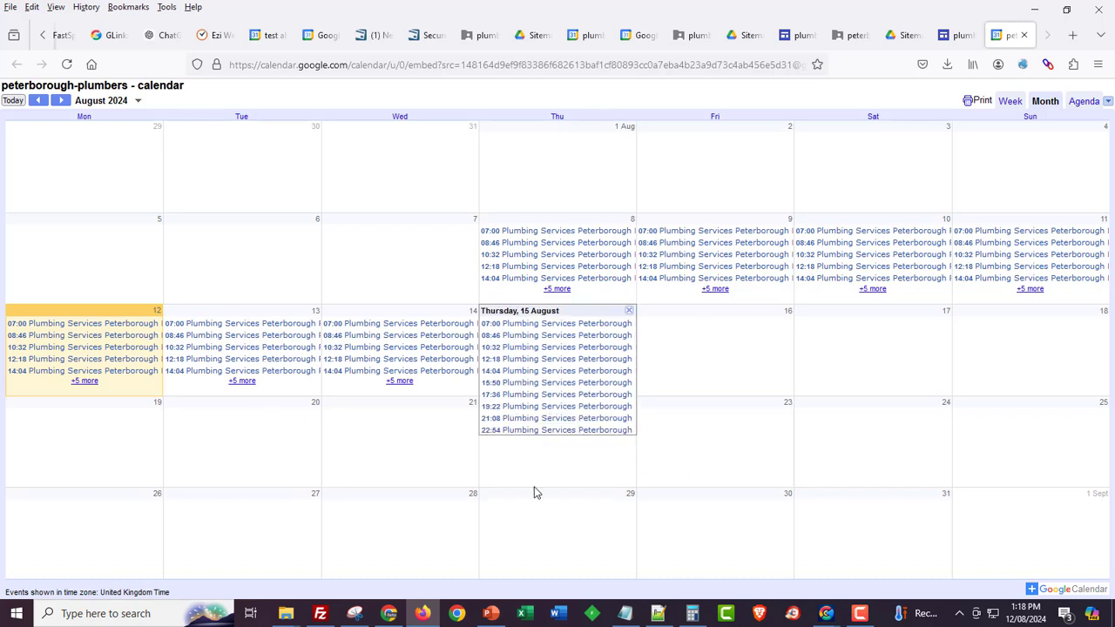
- Return to GLinkzPro's account management, launch the browser for account 2, and open Google Calendar from its Google apps
left_click(854, 617)
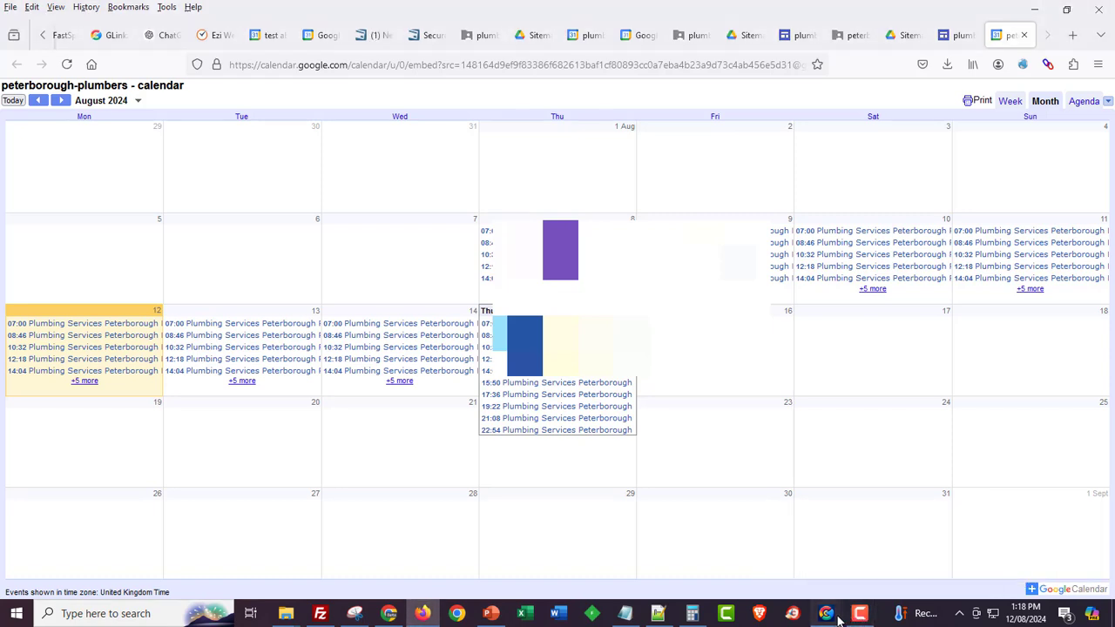
left_click(826, 615)
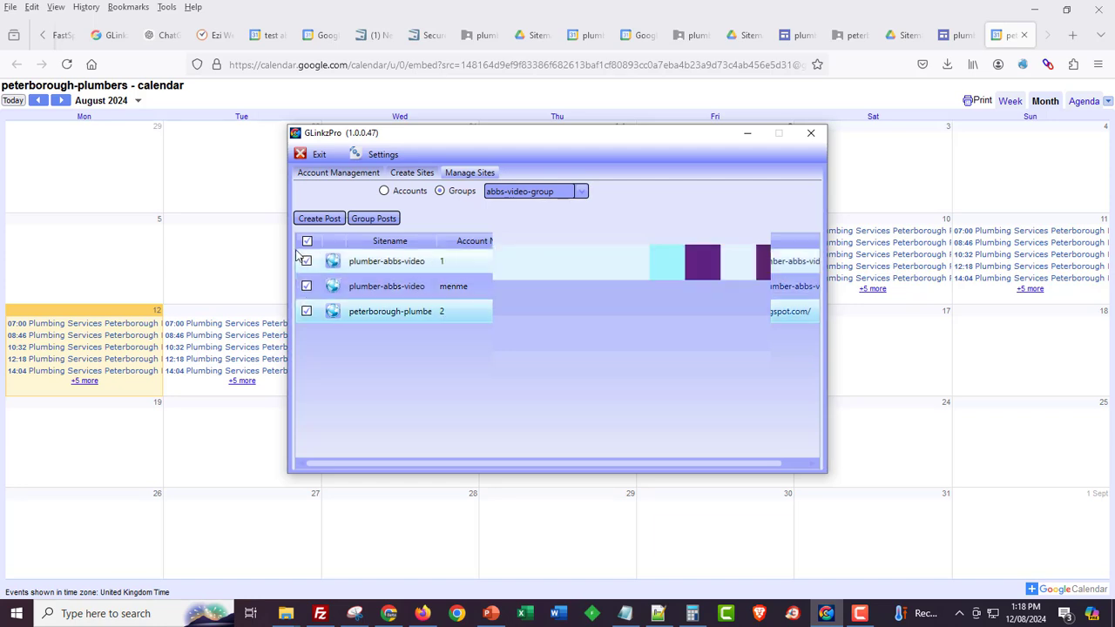
left_click(338, 173)
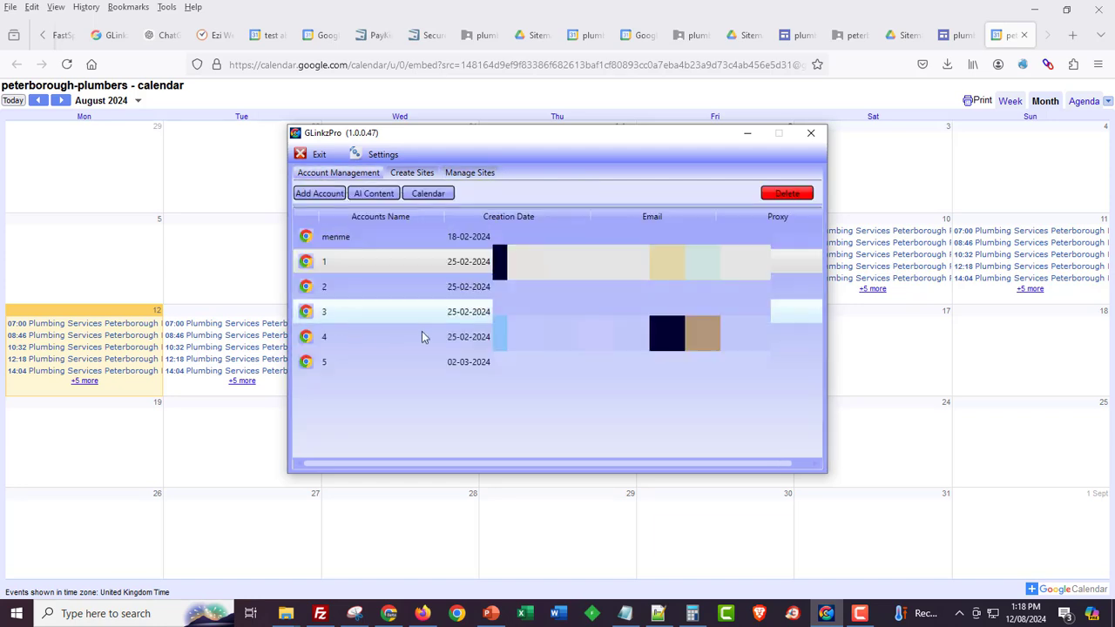
left_click(308, 295)
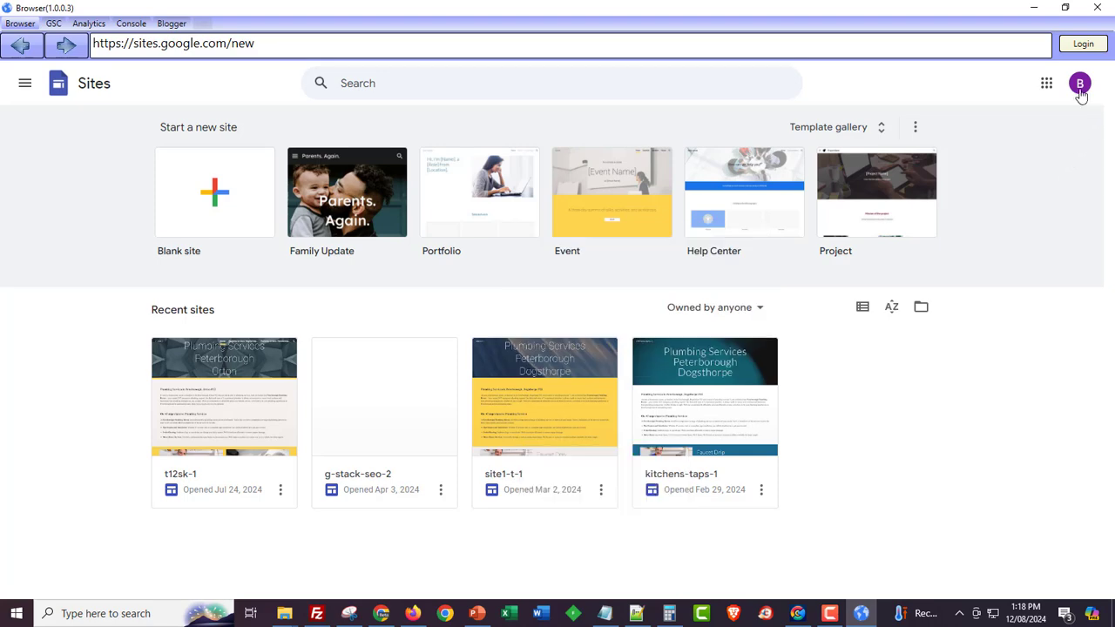
left_click(1041, 88)
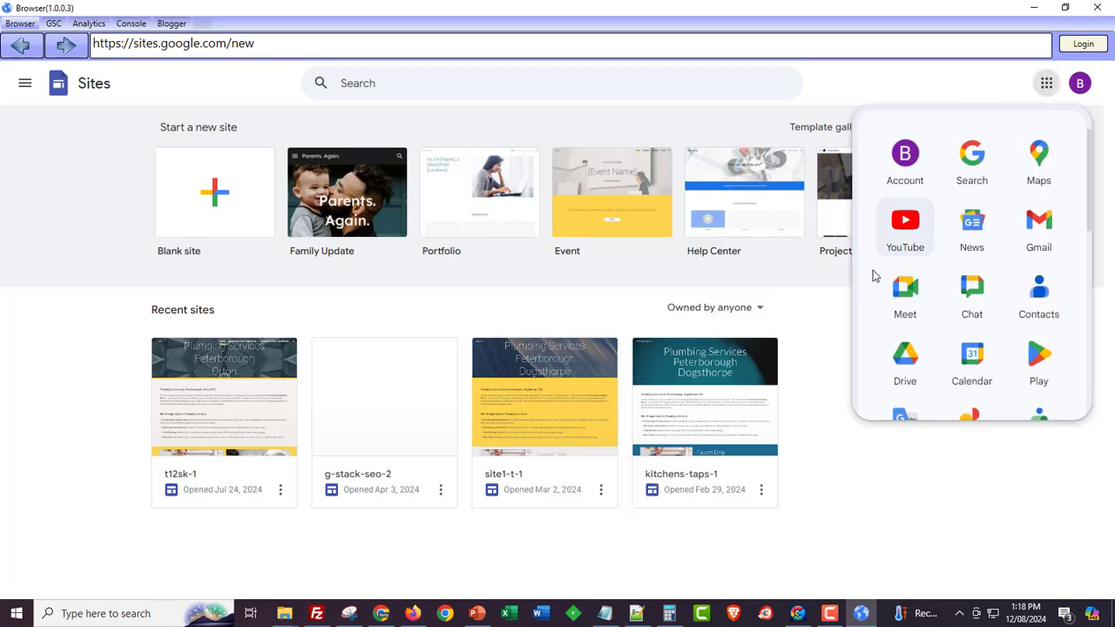
left_click(975, 356)
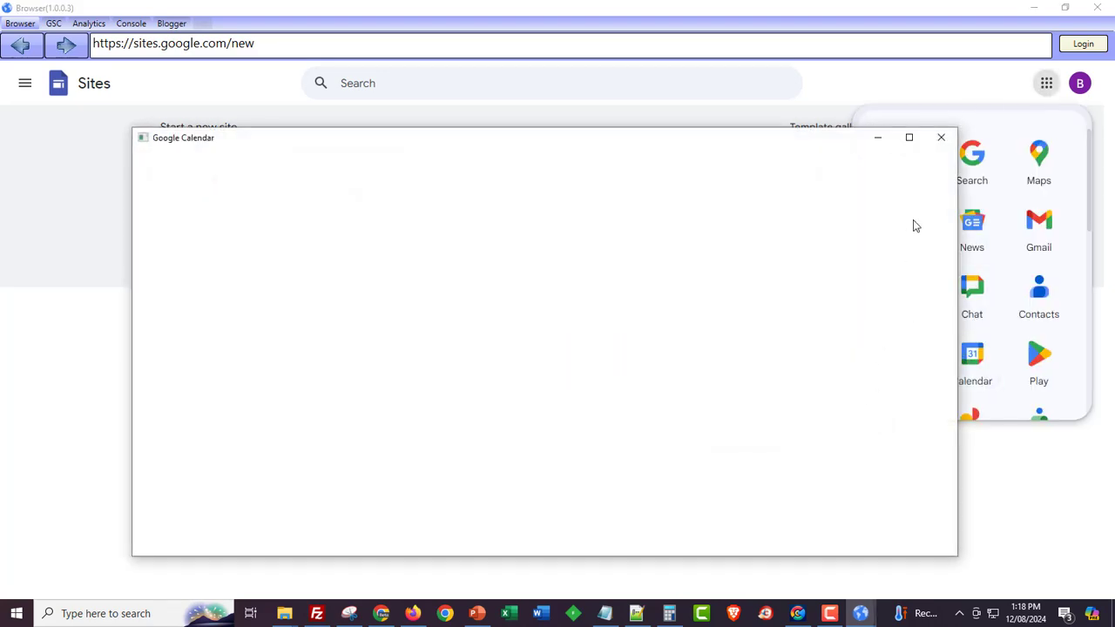
- Maximise the Google Calendar window, show the peterborough-plumbers calendar instead of the test one, and look through the week's events
left_click(908, 137)
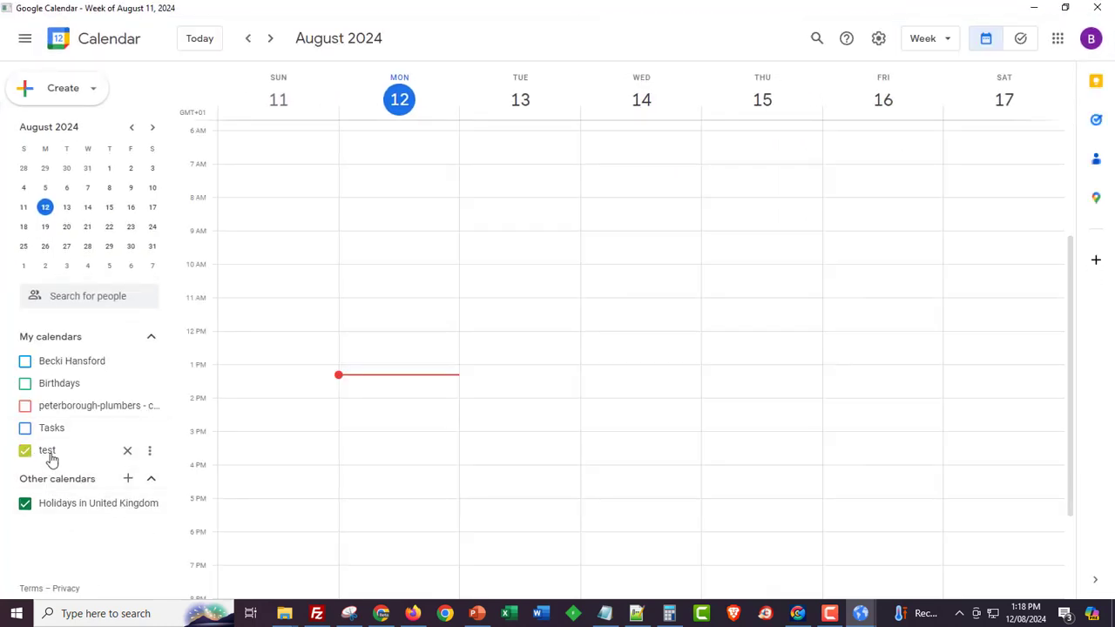
left_click(25, 406)
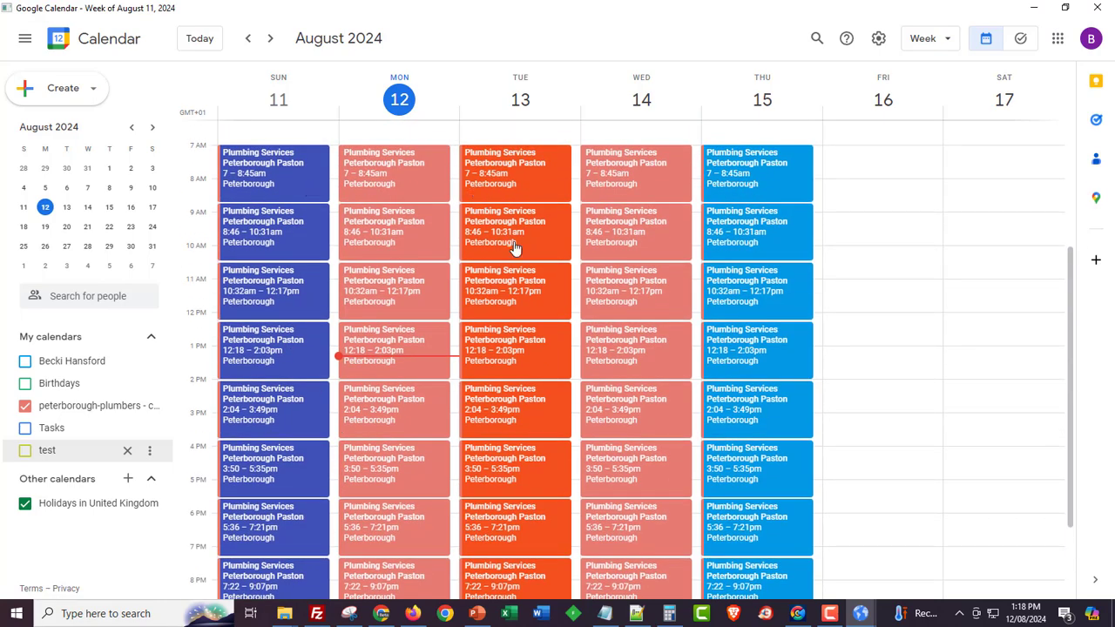
scroll(704, 437, "down", 1)
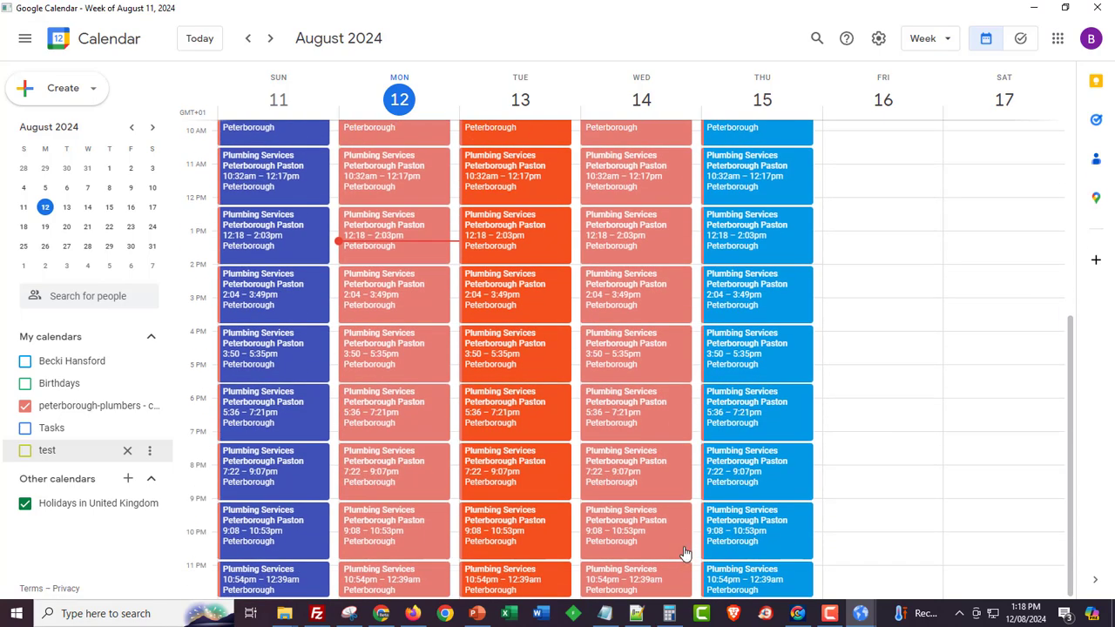
scroll(686, 553, "up", 3)
scroll(687, 505, "down", 3)
scroll(501, 339, "up", 2)
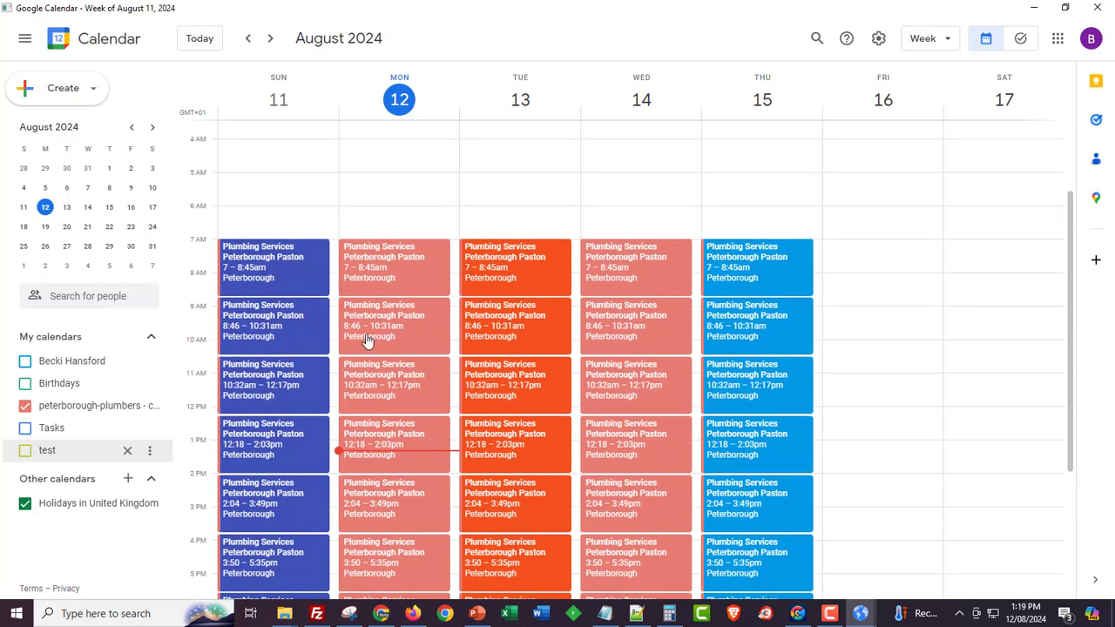
- Open the 8:46 am Plumbing Services Peterborough Paston event on Sunday 11 August and read its description through to the attachments
left_click(272, 327)
scroll(518, 351, "down", 8)
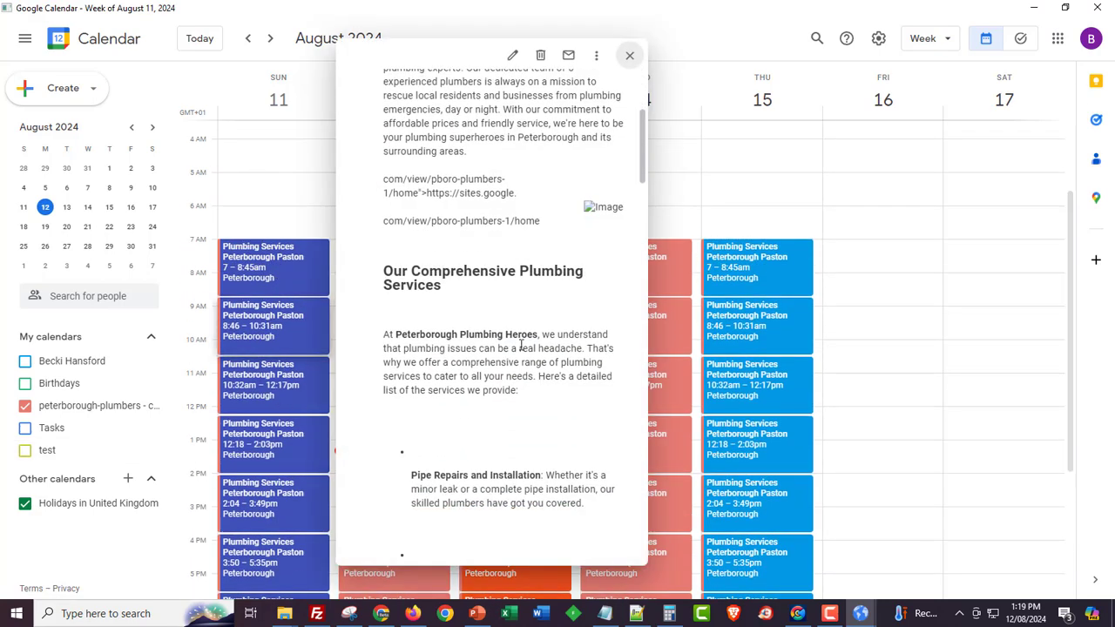
scroll(518, 350, "down", 10)
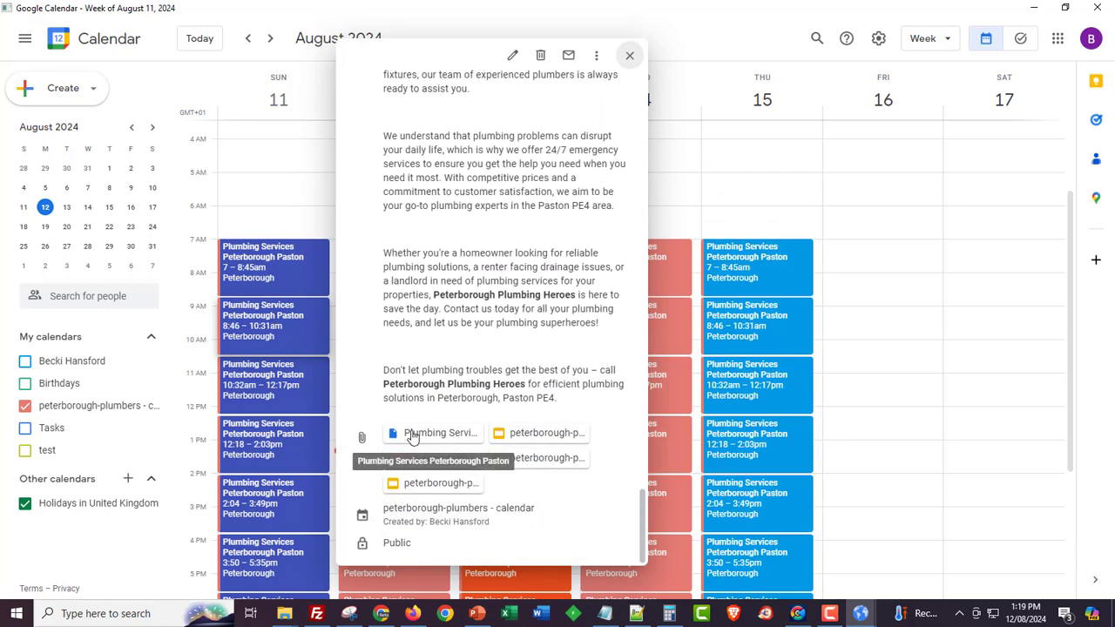
- Open the event's attached Plumbing Services Peterborough Paston link, look through the Peterborough Plumbers blog, and open its featured post in full
left_click(413, 435)
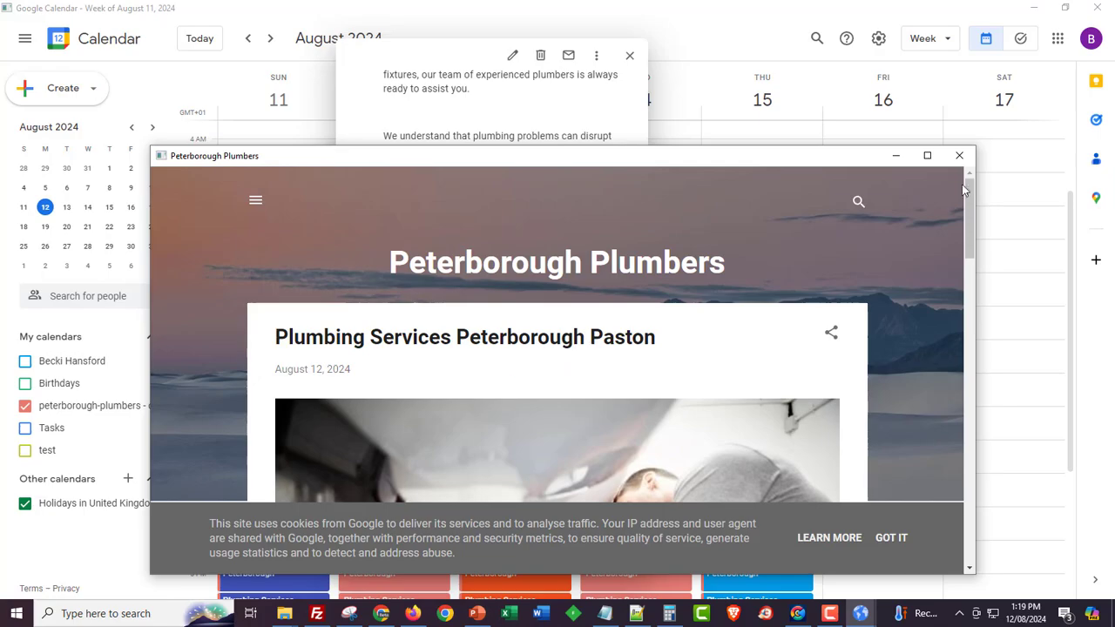
left_click(927, 155)
scroll(540, 384, "down", 10)
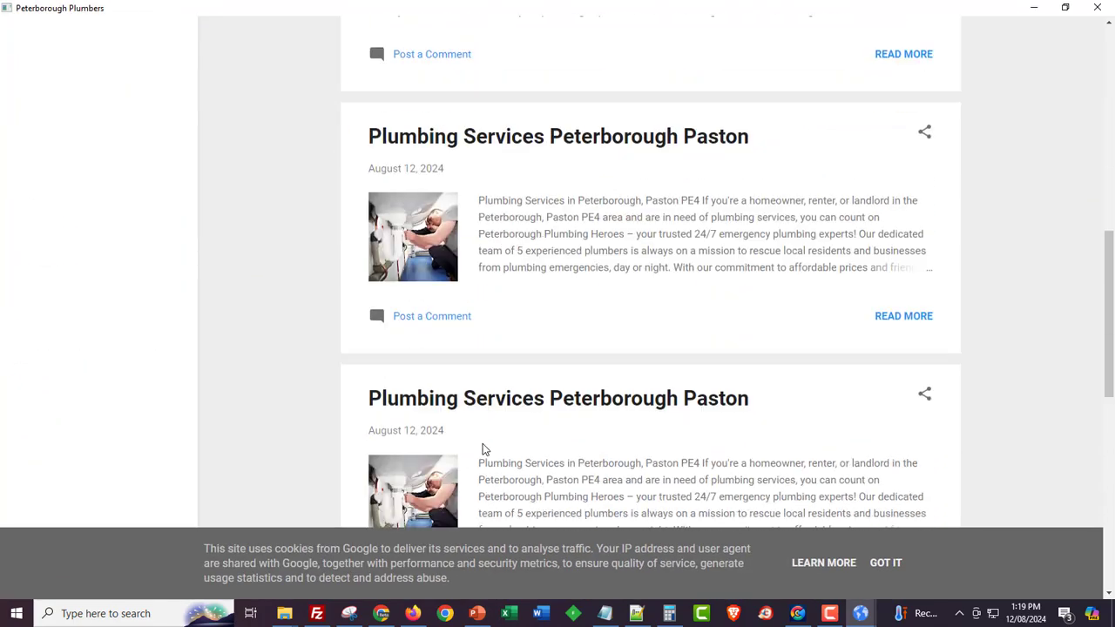
scroll(483, 443, "up", 10)
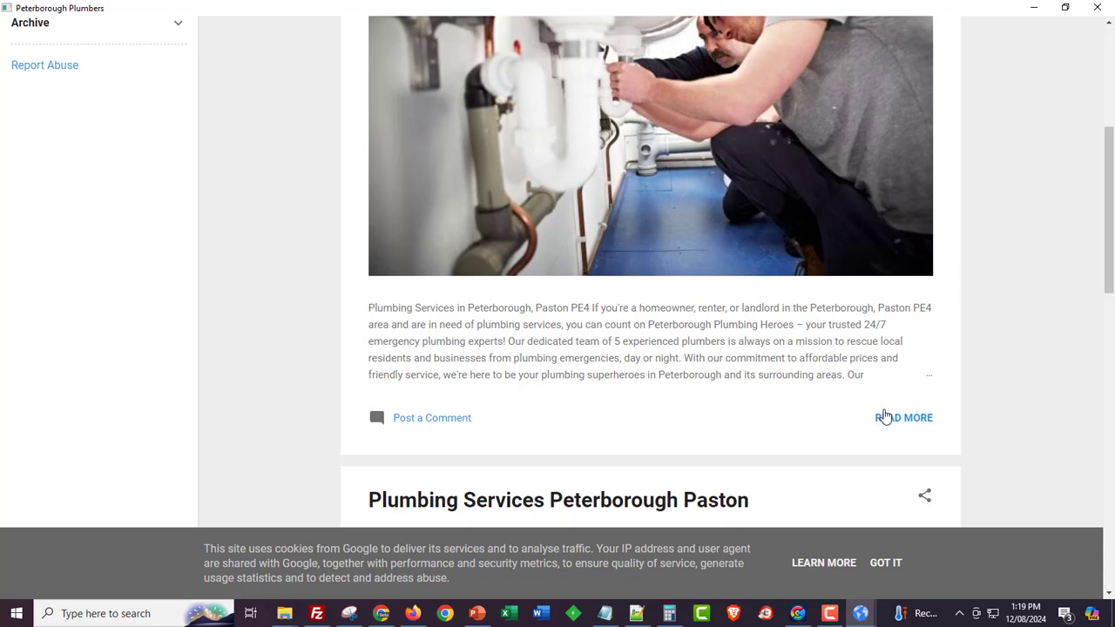
left_click(884, 417)
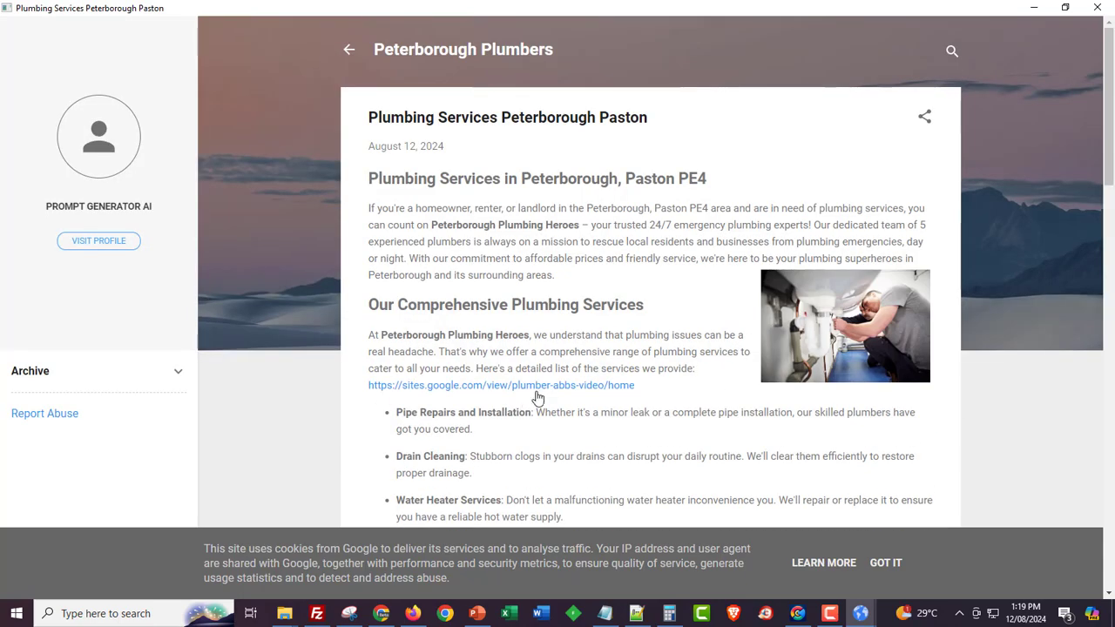
- Follow the post's interlink to the plumber-abbs-video Google Site and look through the page to its end
left_click(537, 388)
scroll(536, 388, "down", 10)
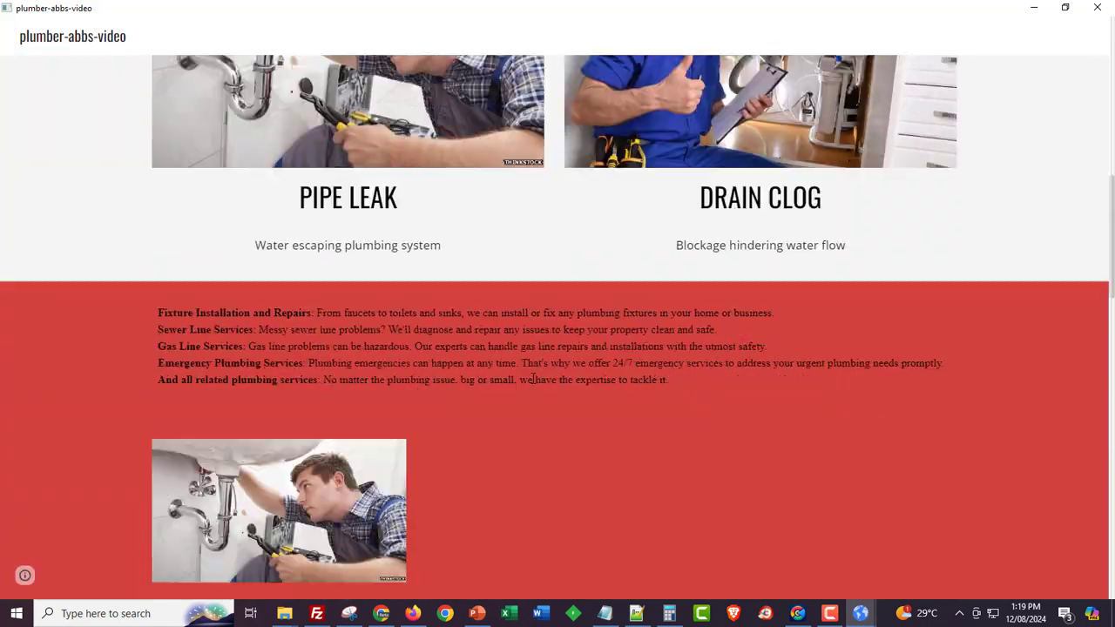
scroll(533, 379, "down", 15)
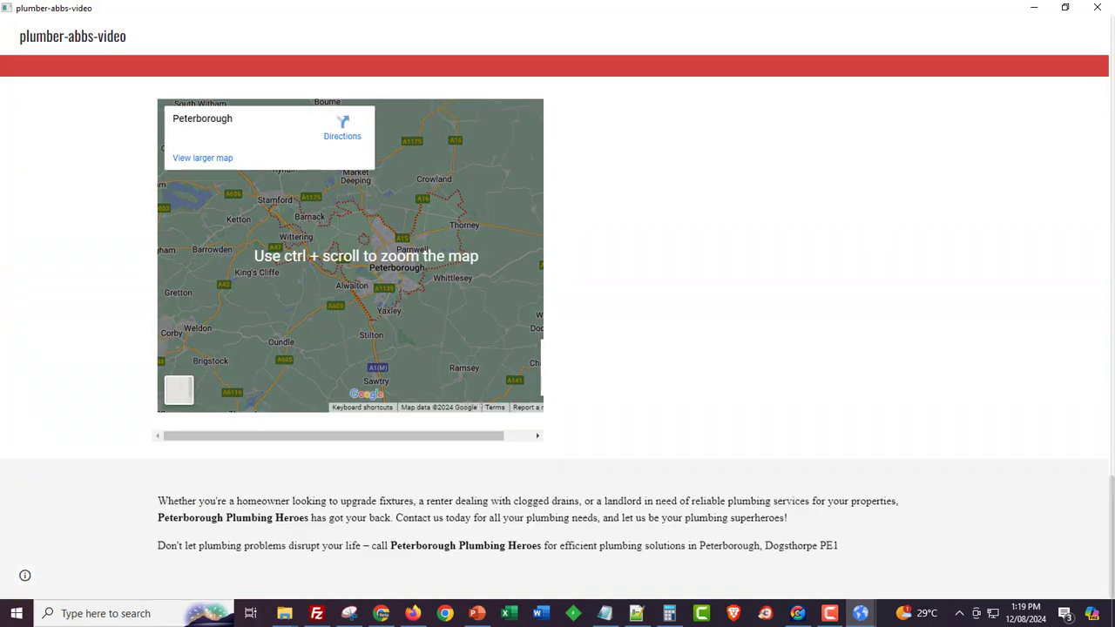
- Close the linked site, the event details, the calendar and account 2's browser to return to GLinkzPro's account management
left_click(1097, 7)
left_click(629, 55)
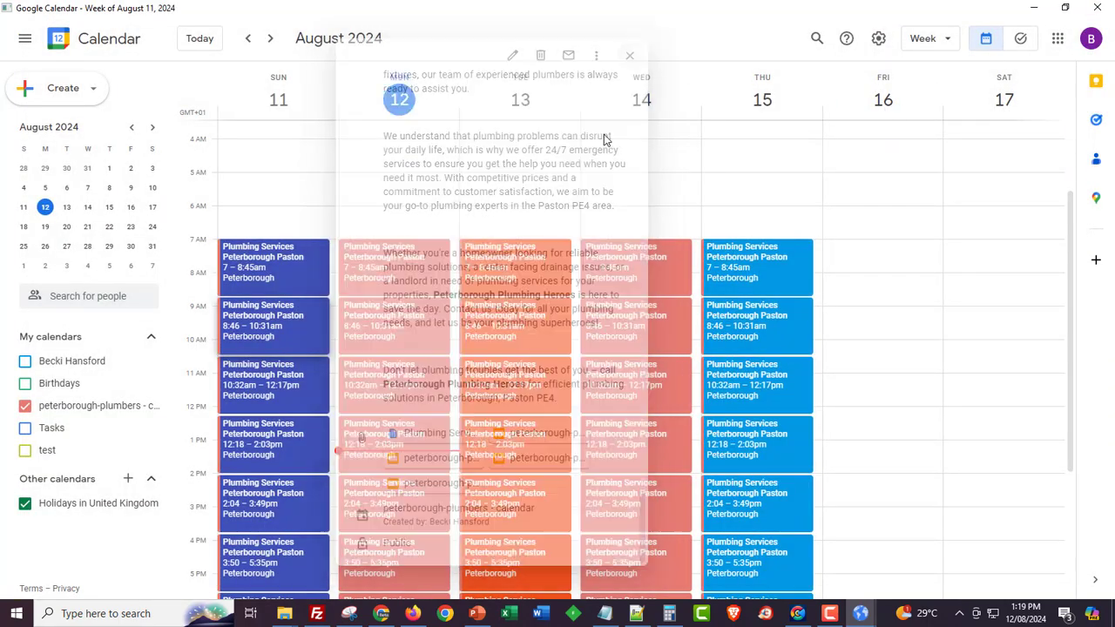
left_click(1097, 8)
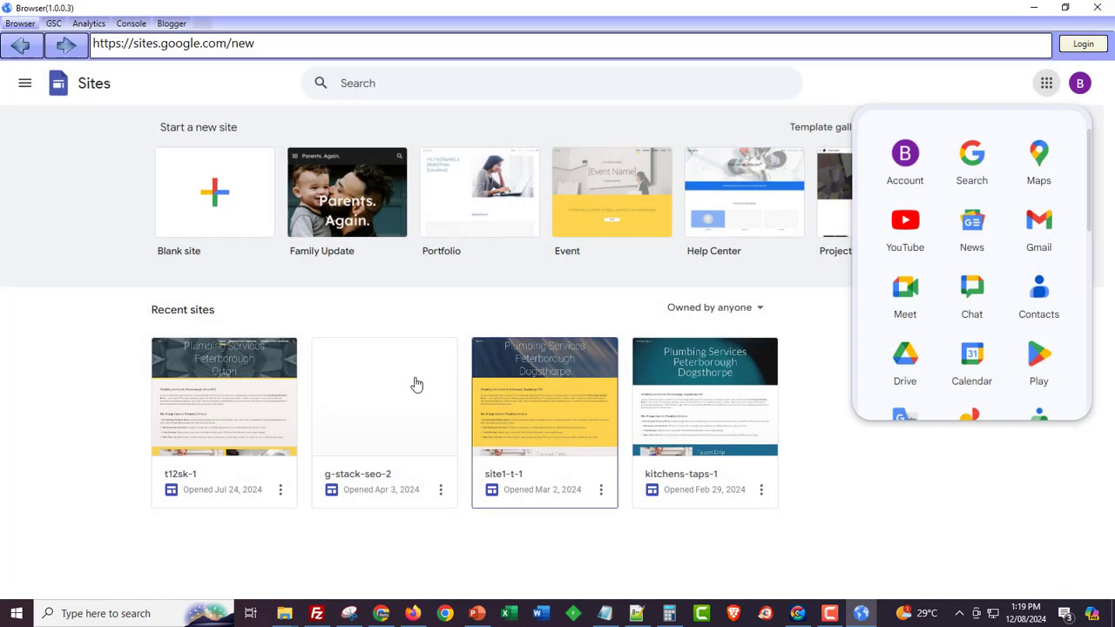
left_click(973, 490)
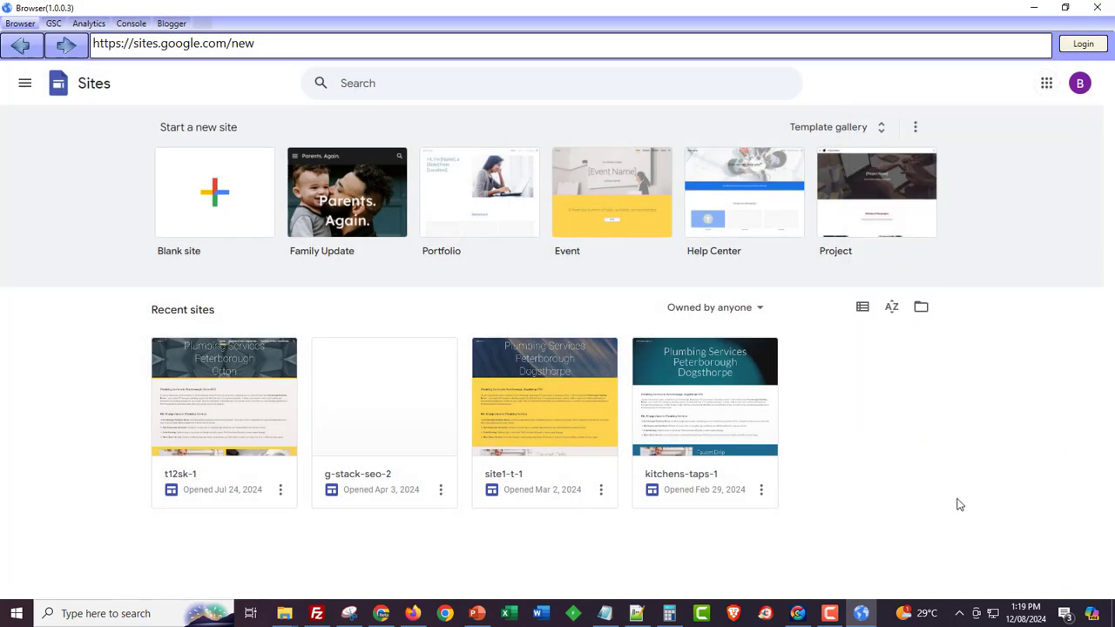
left_click(1100, 14)
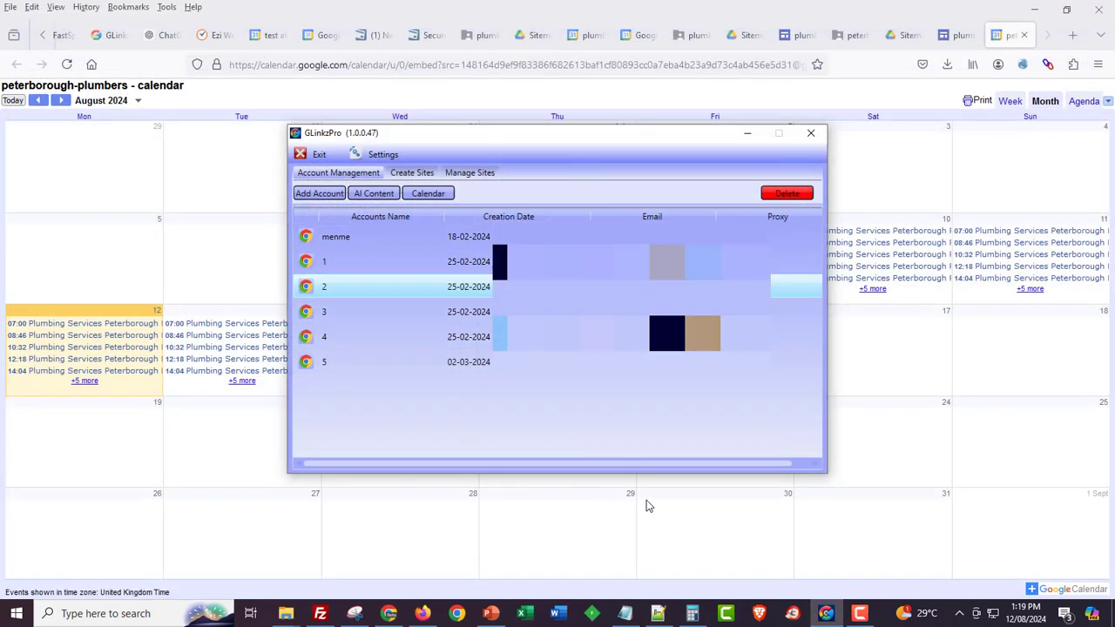
- Launch account 1's browser, look over its Search Console, Analytics, Cloud Console, Blogger and Google Sites pages, and close it again
left_click(337, 265)
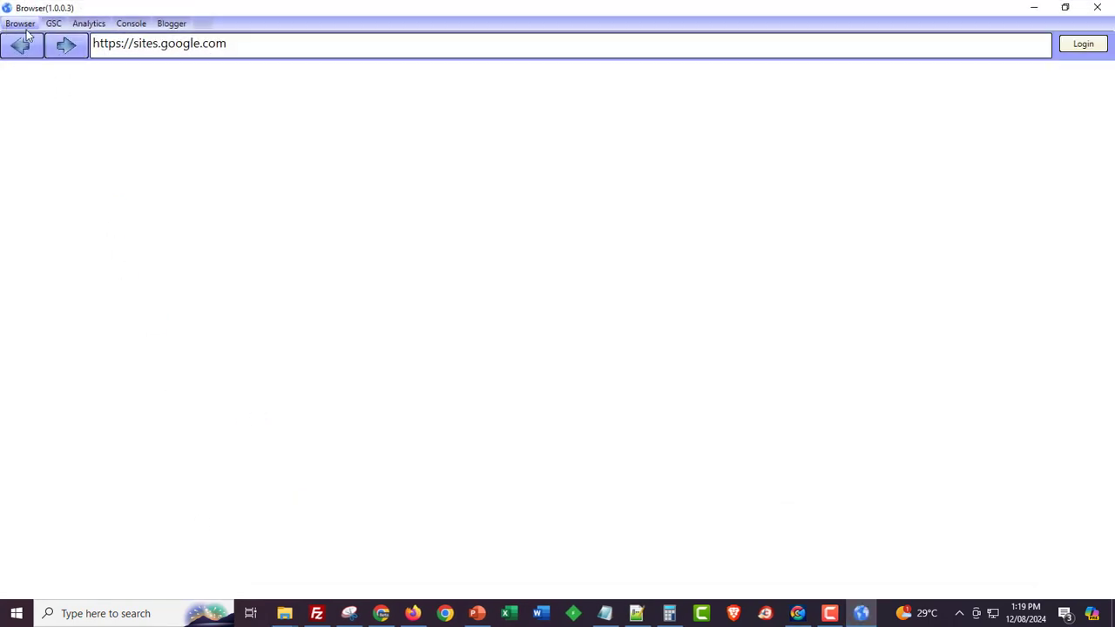
left_click(57, 24)
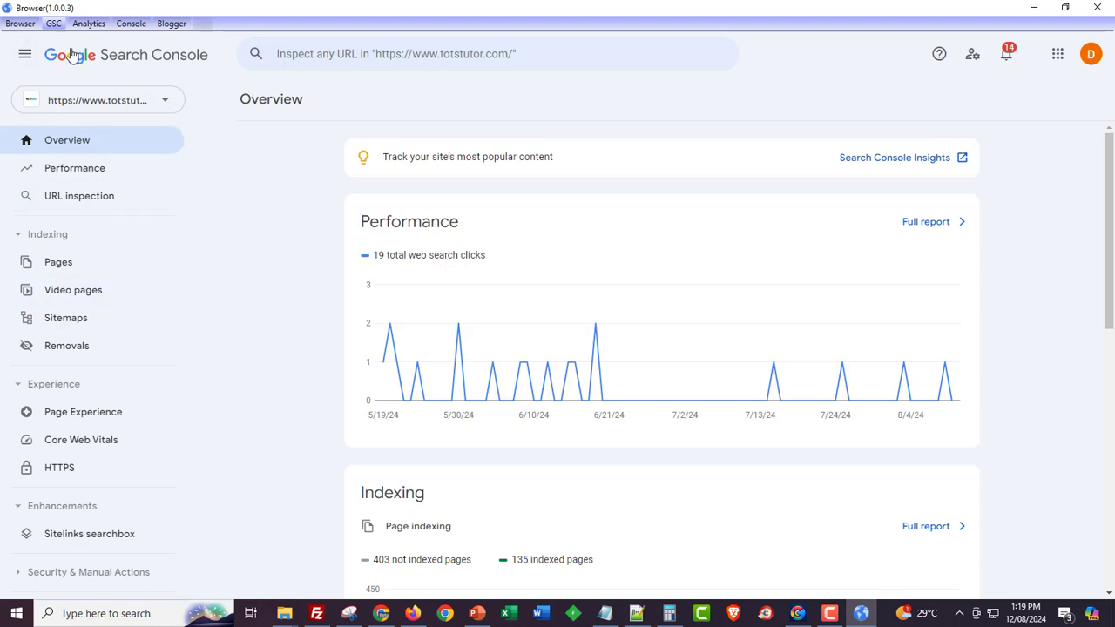
left_click(91, 25)
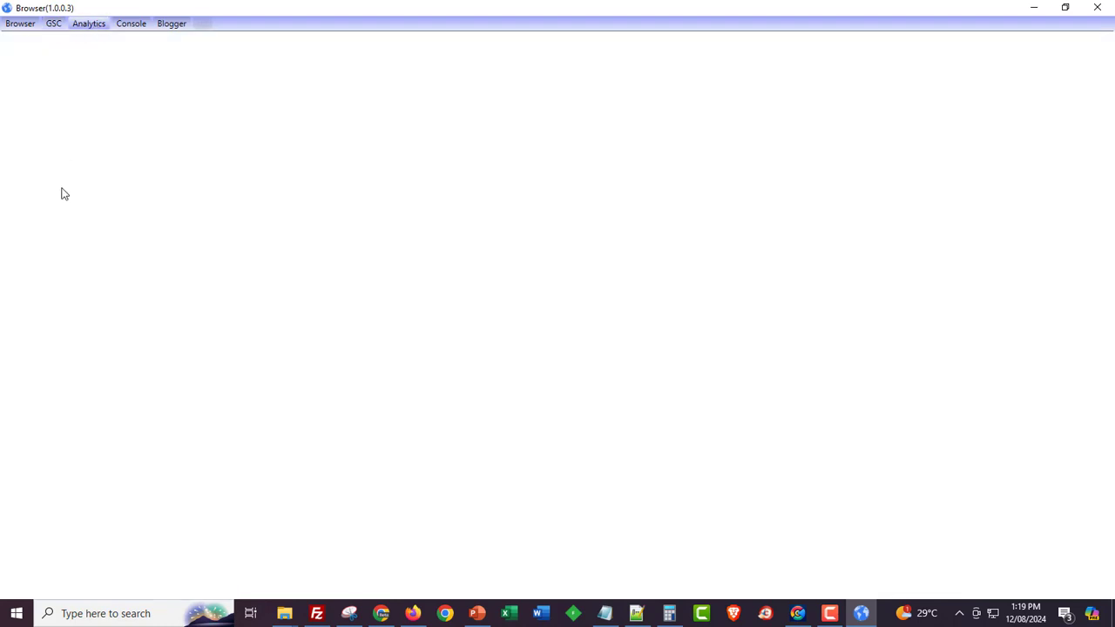
left_click(135, 25)
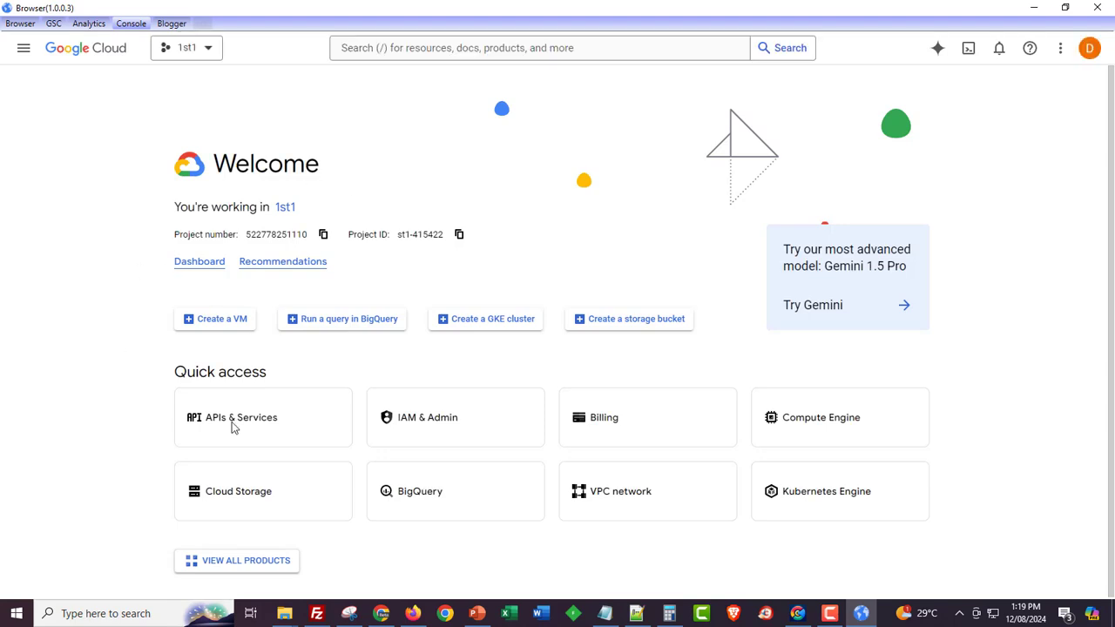
left_click(172, 24)
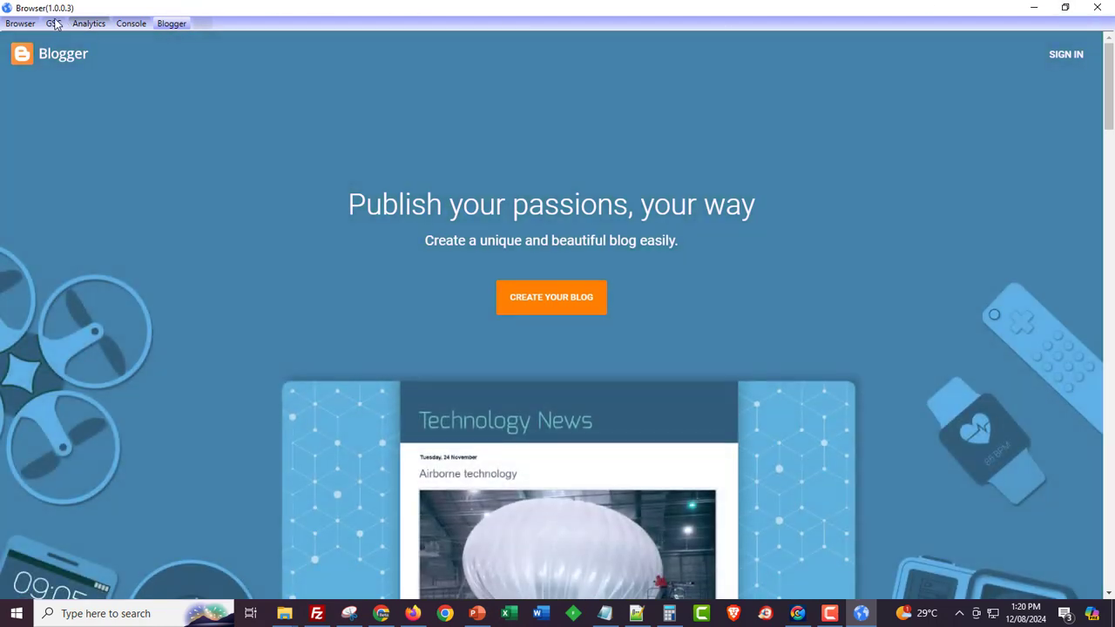
left_click(20, 24)
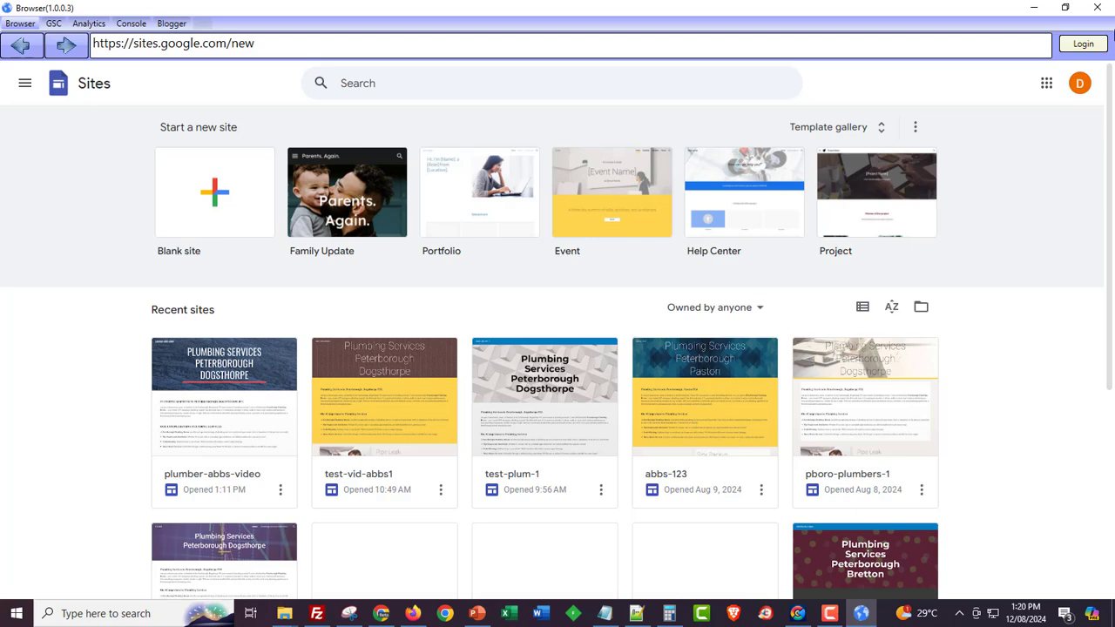
left_click(1097, 7)
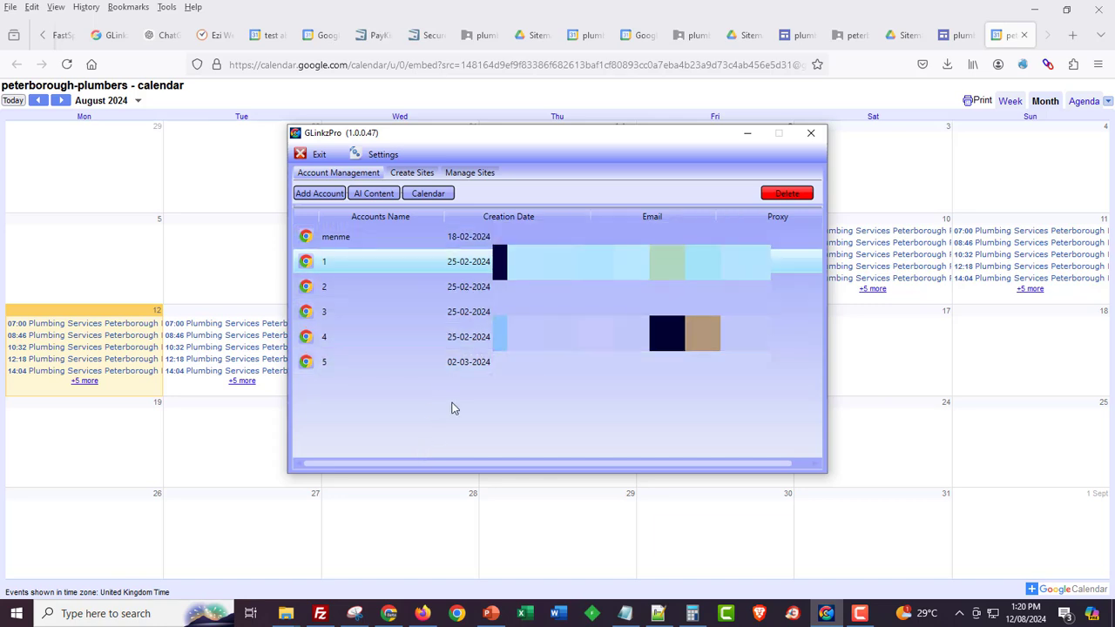
- Open the calendar events form for account 3 and enter the title My Test events and the location Peterborough UK
left_click(491, 317)
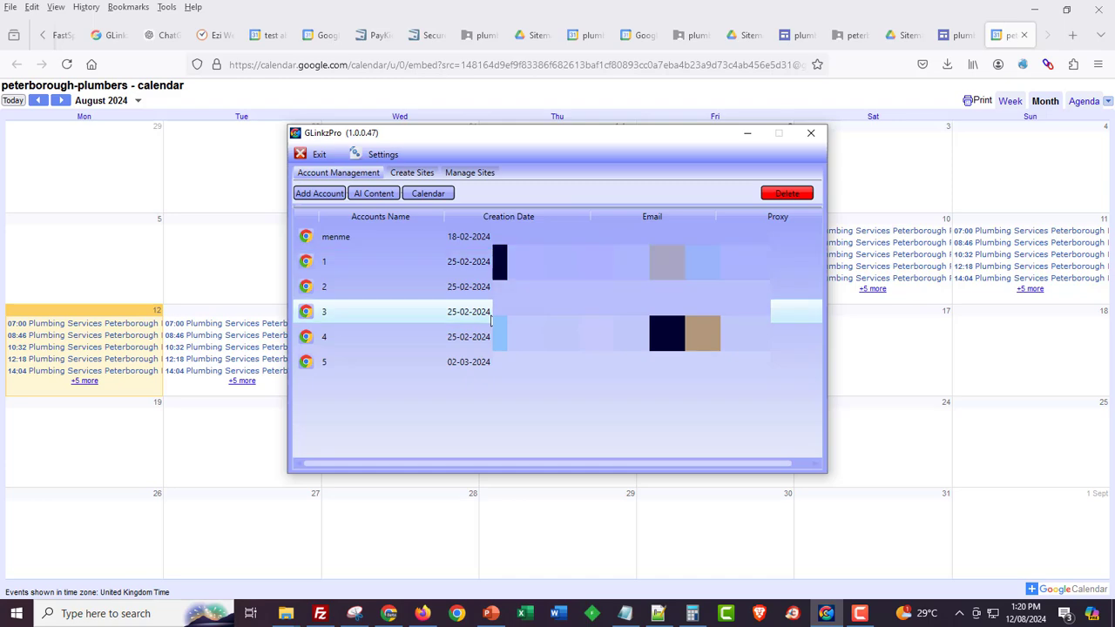
left_click(428, 194)
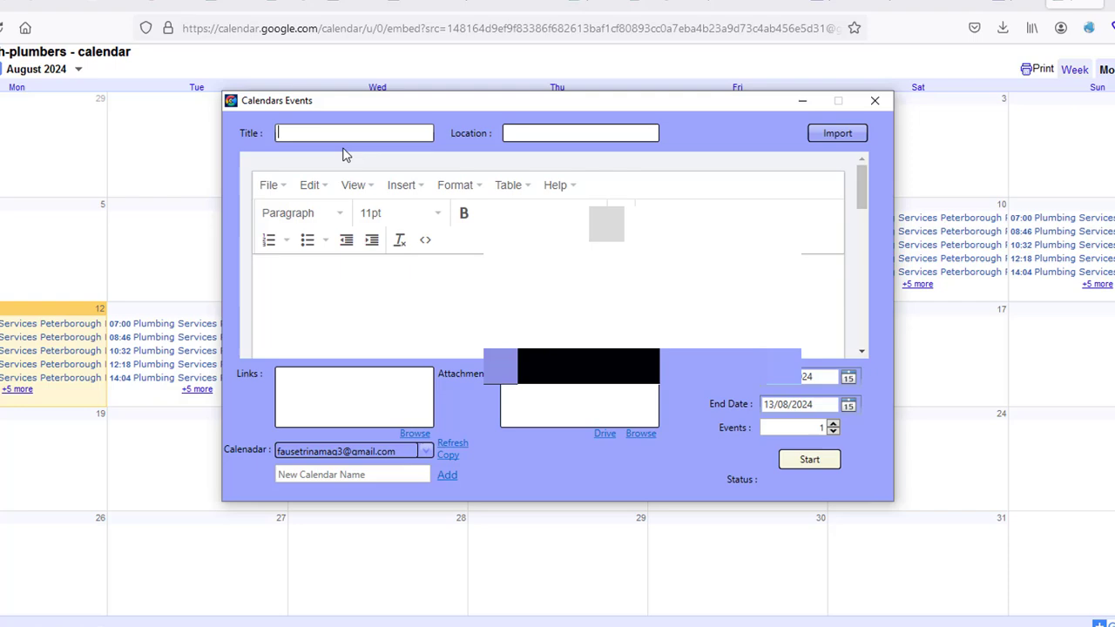
type("My Test events")
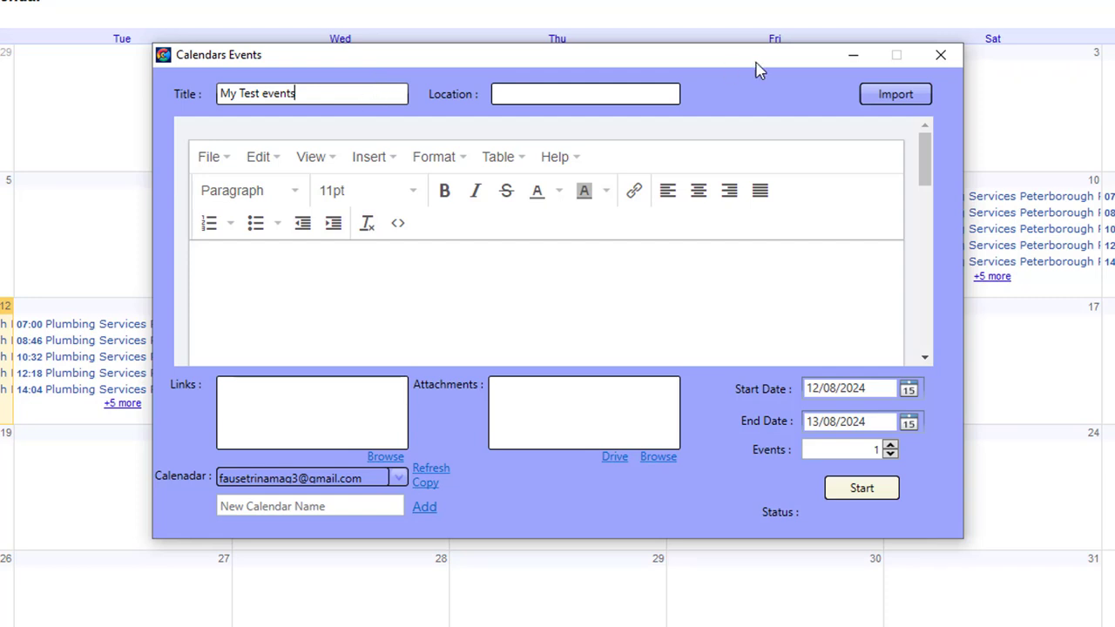
left_click(624, 93)
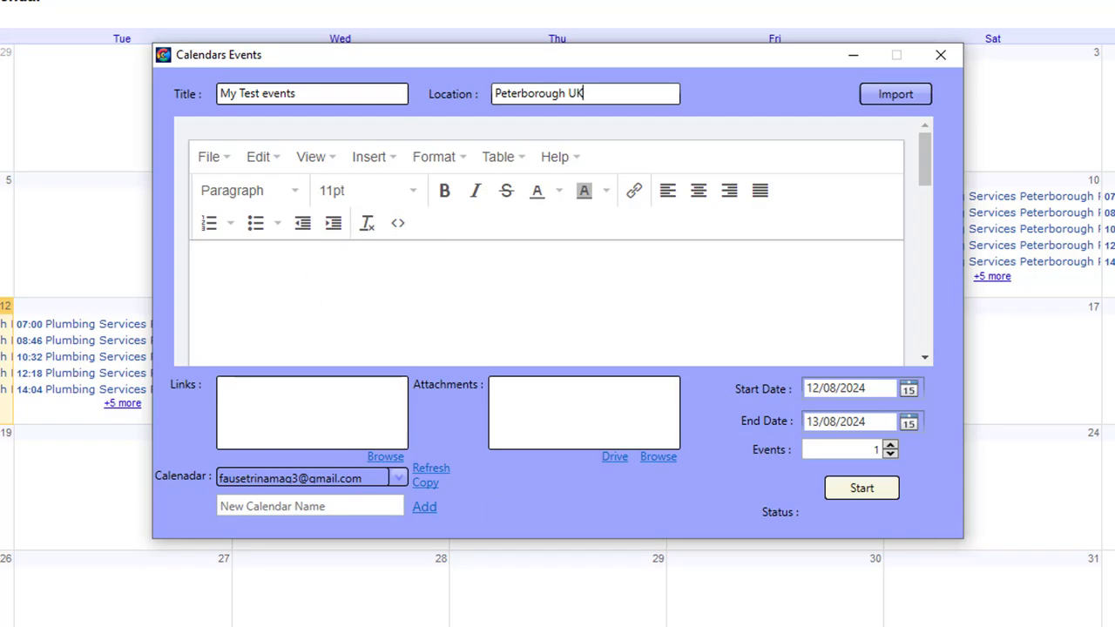
- Insert the copied HTML from Google_Authority_Stacking_Techniques.txt as the event description's source code and look through the formatted text
key("alt+Tab")
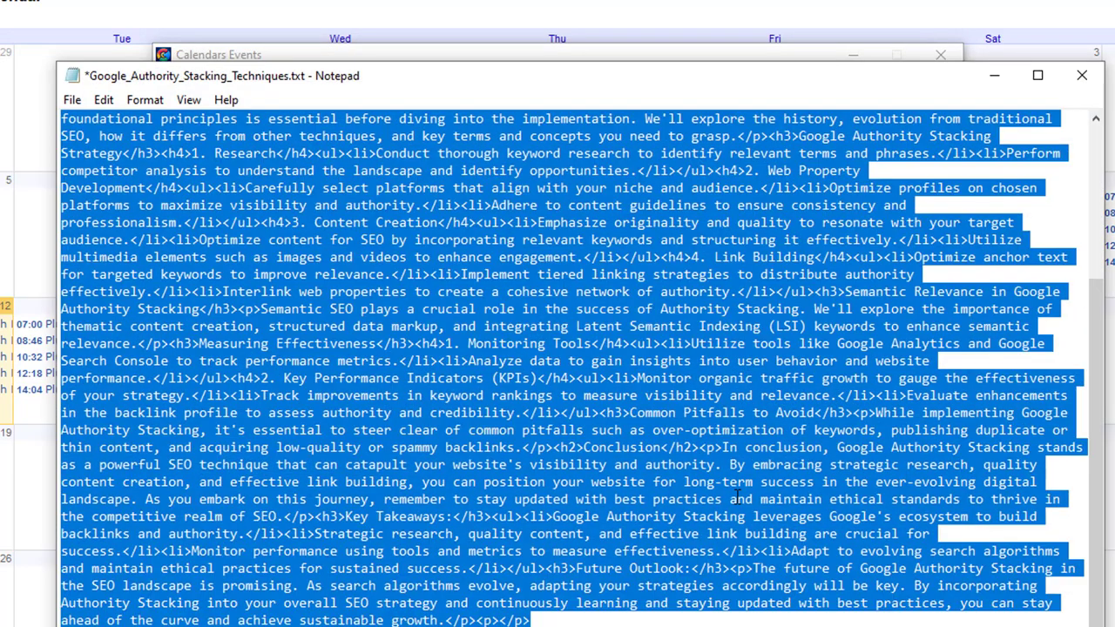
left_click(993, 75)
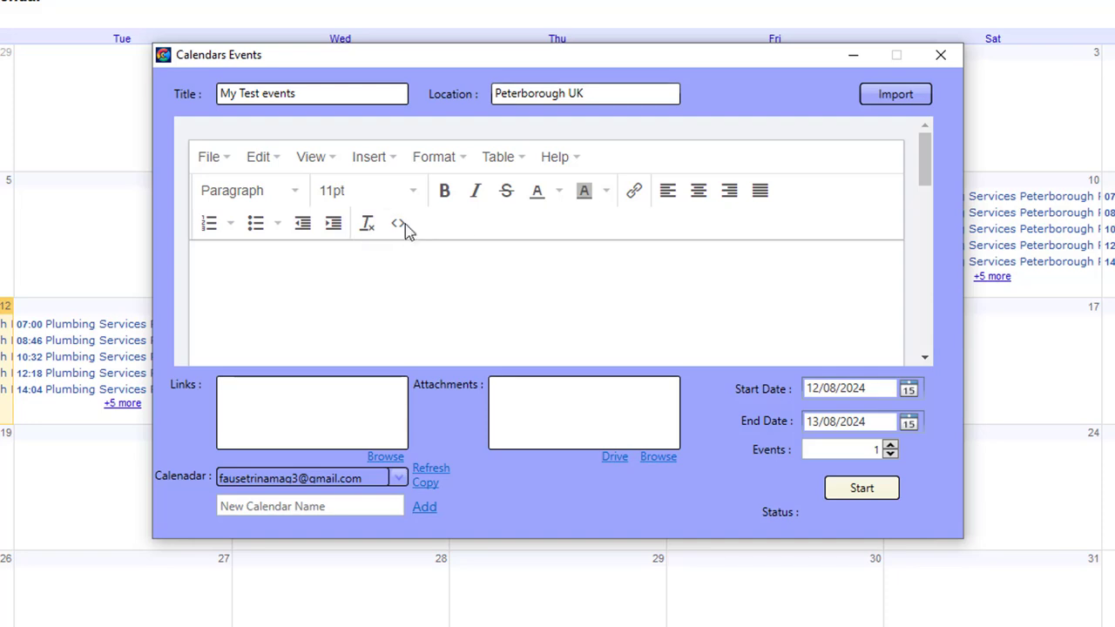
left_click(399, 225)
key("ctrl+v")
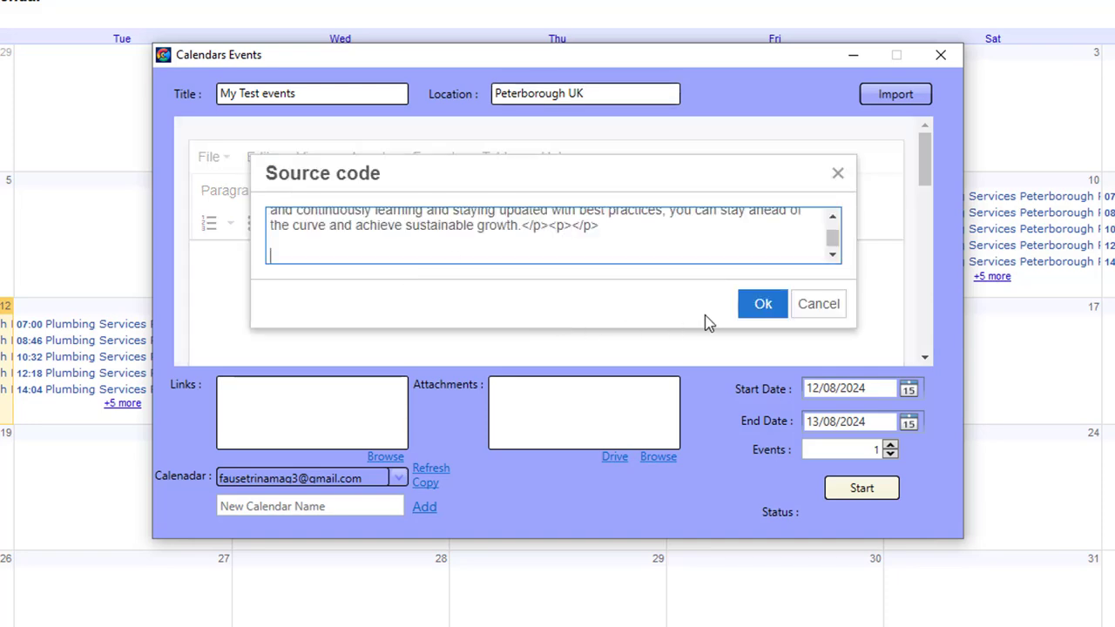
left_click(775, 305)
scroll(535, 336, "down", 5)
scroll(535, 336, "down", 10)
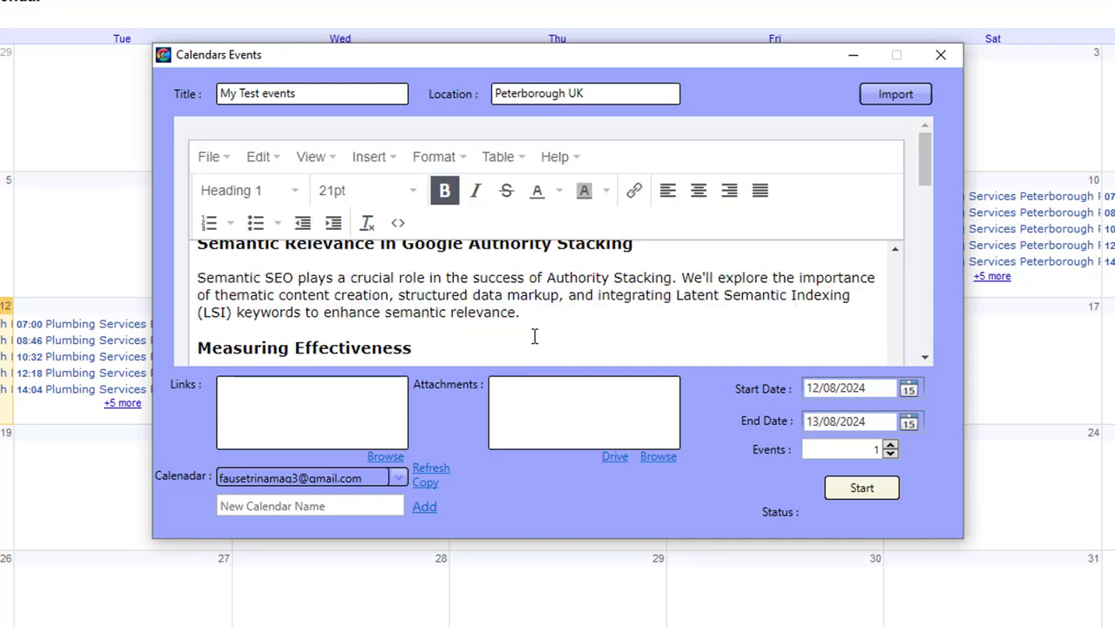
left_click(363, 390)
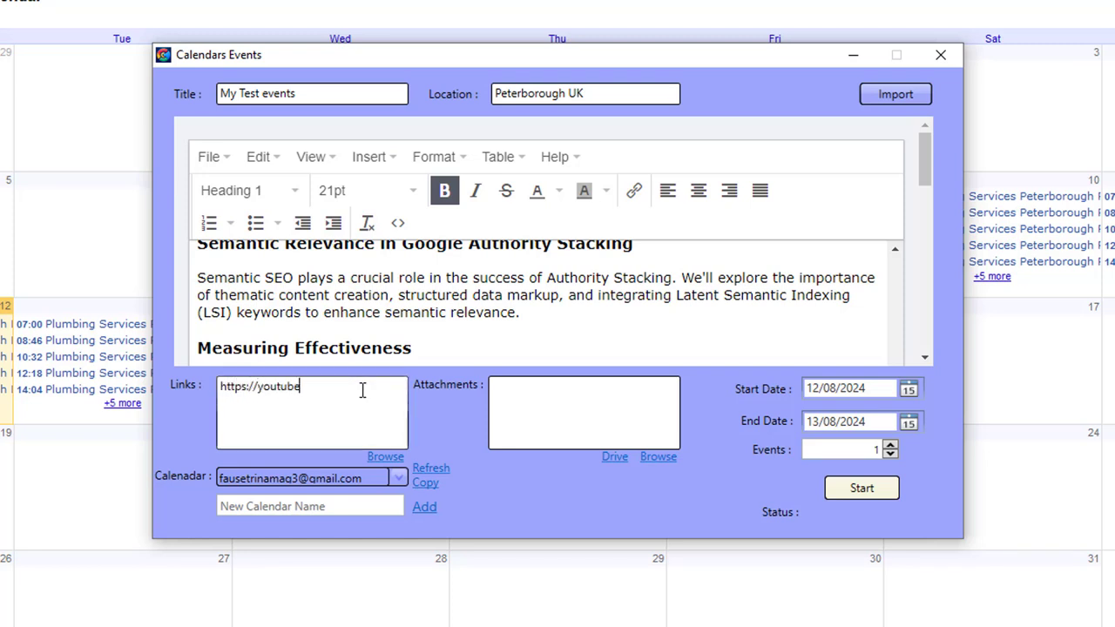
type("https://youtube.com")
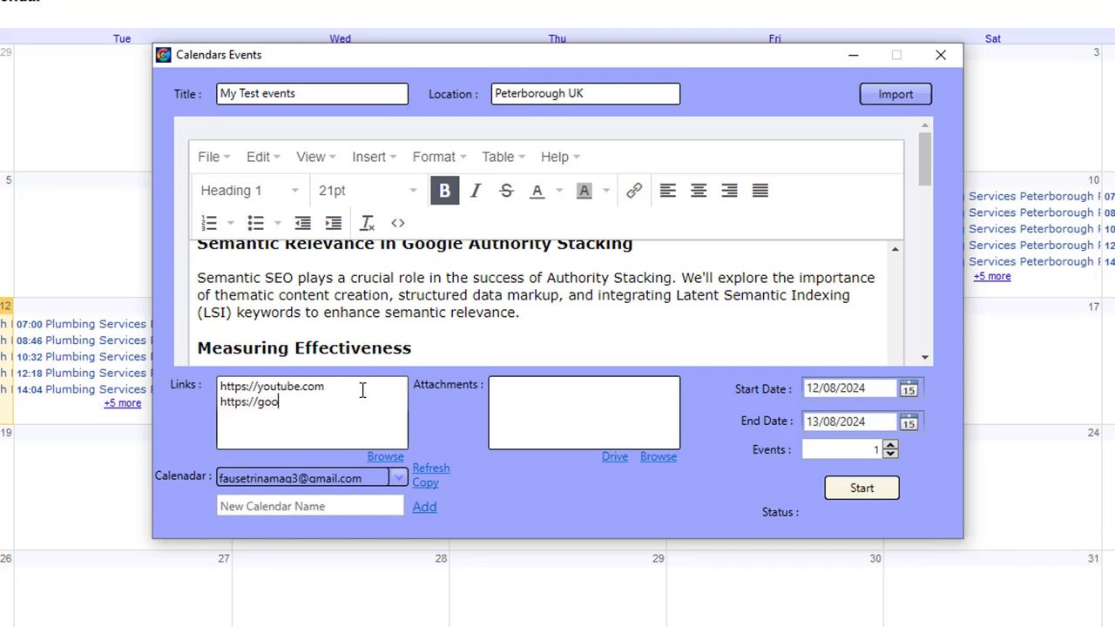
left_click(614, 458)
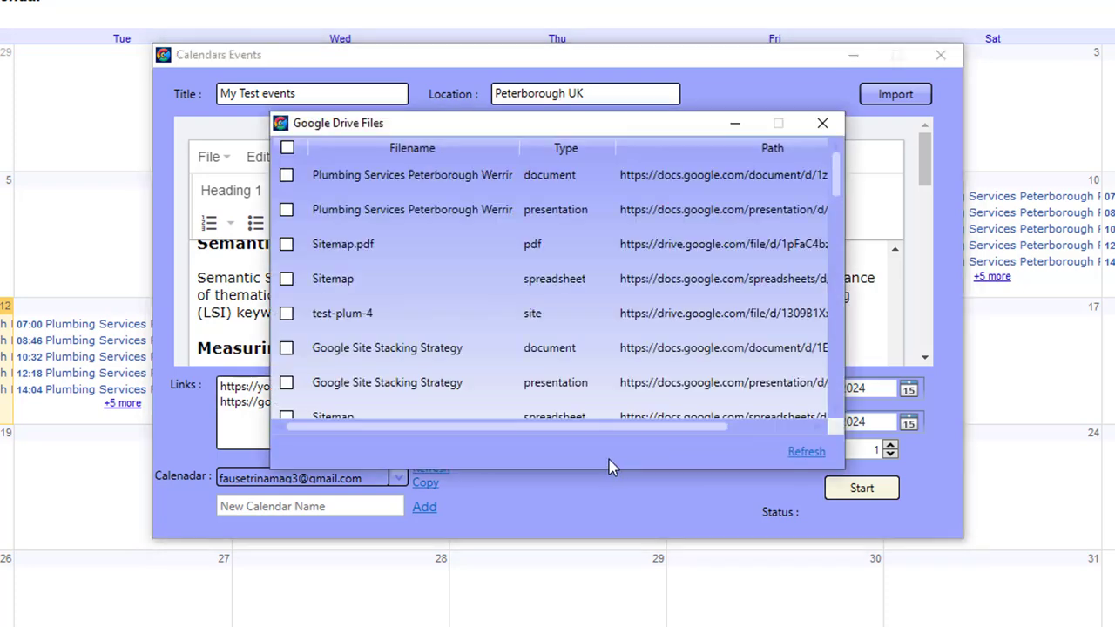
left_click(288, 178)
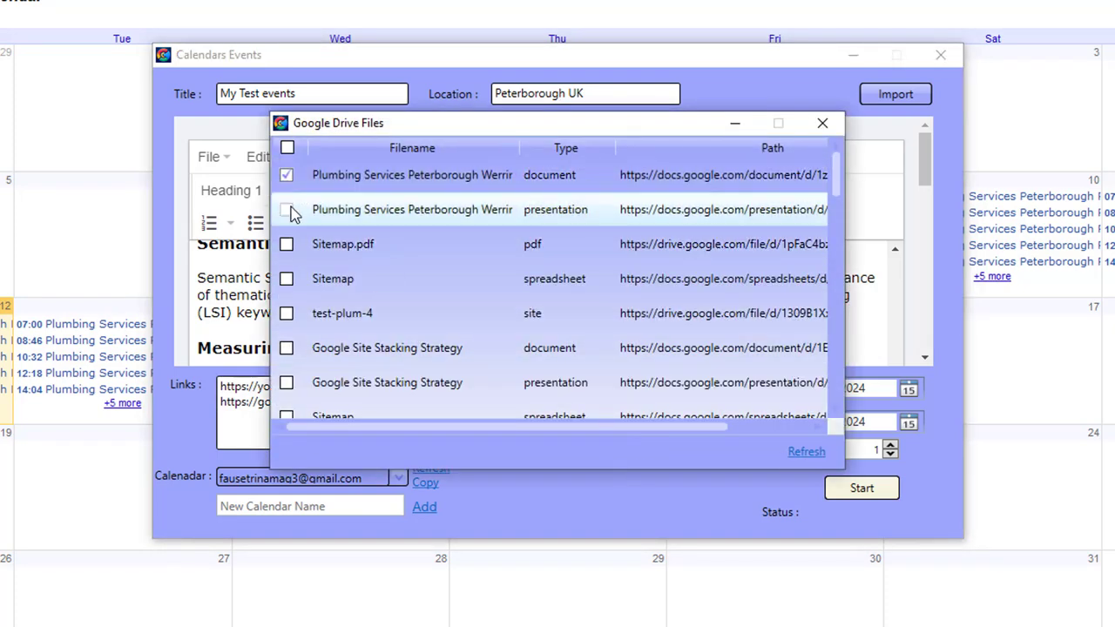
left_click(288, 213)
left_click(285, 247)
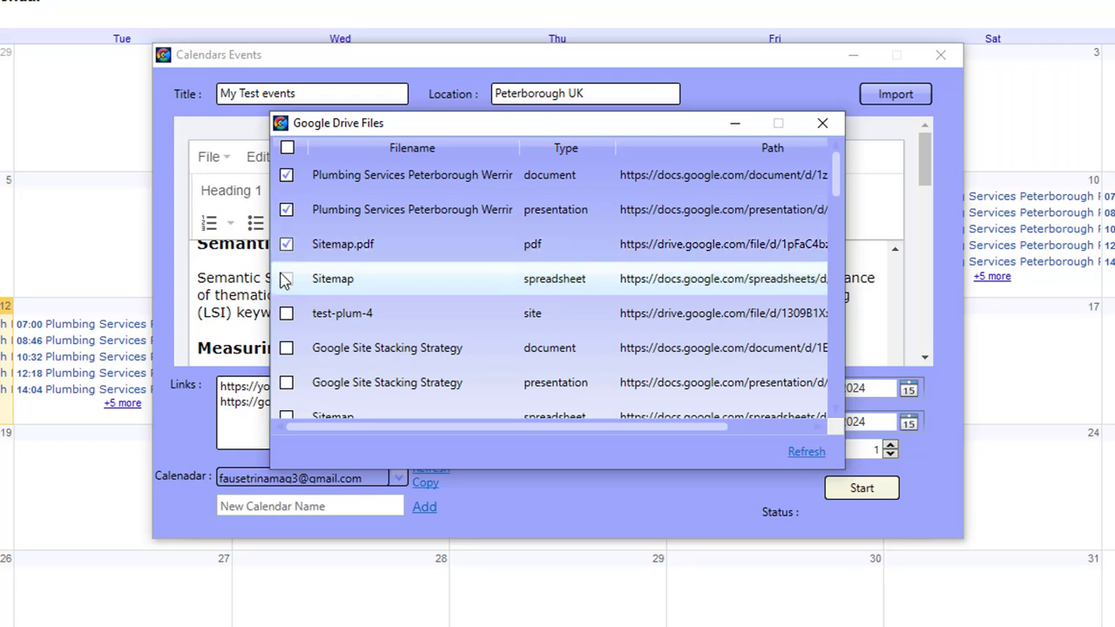
left_click(823, 123)
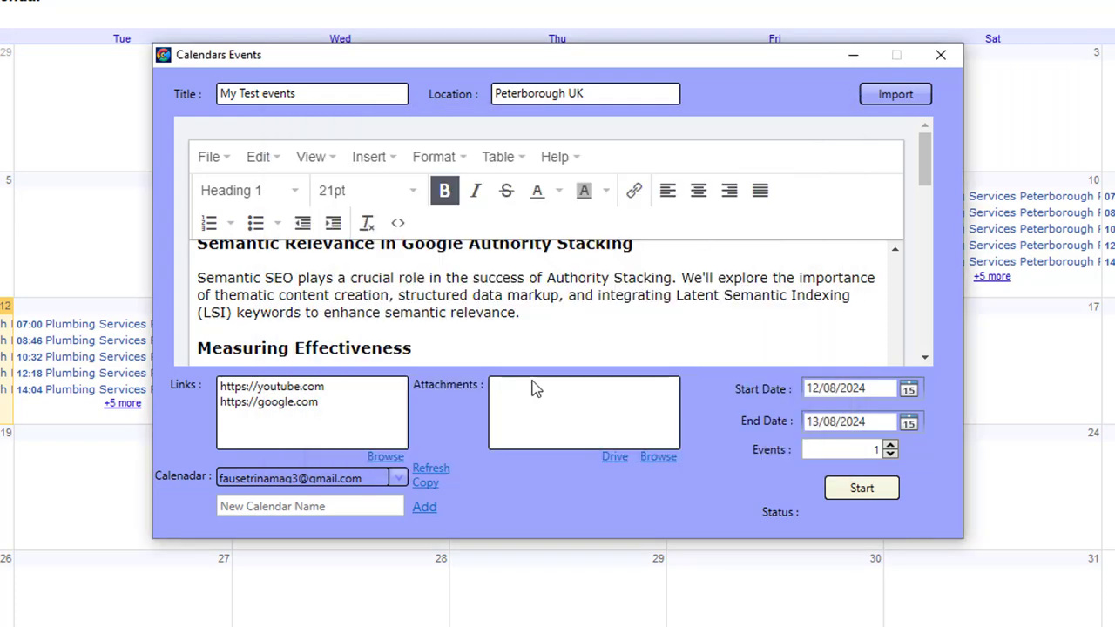
- Add a new calendar named My New Calendar and choose it as the calendar for the events
left_click(393, 478)
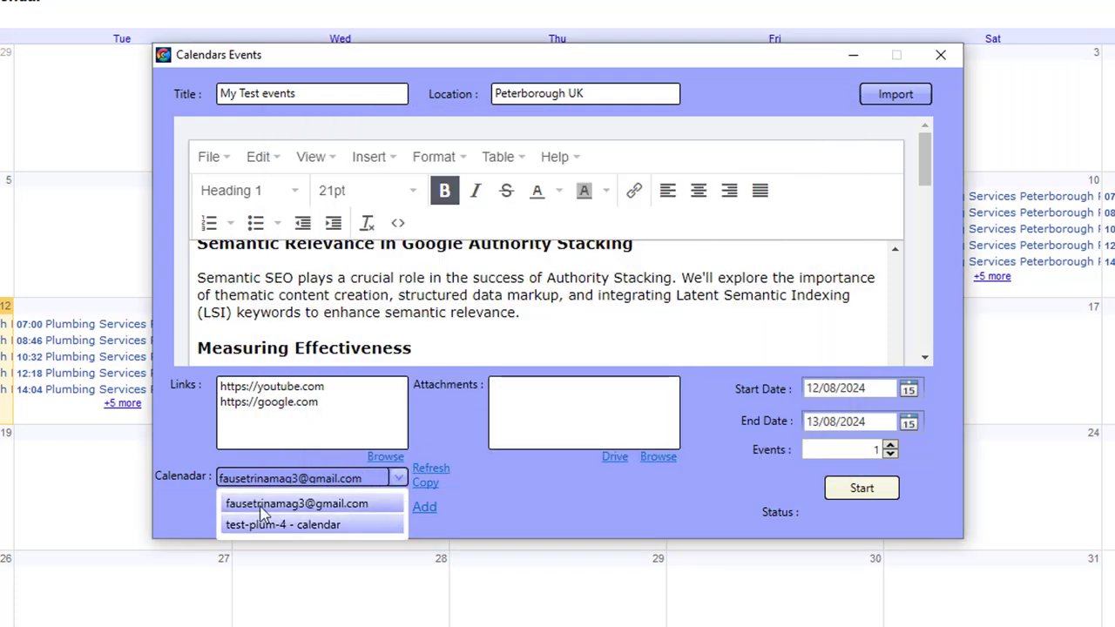
left_click(612, 514)
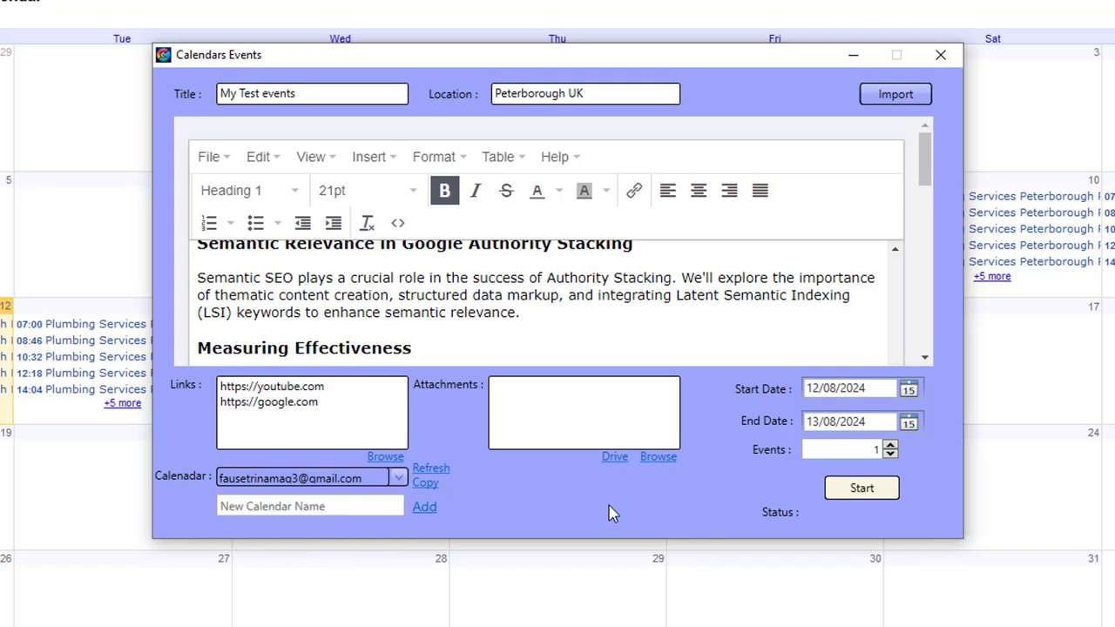
left_click(297, 508)
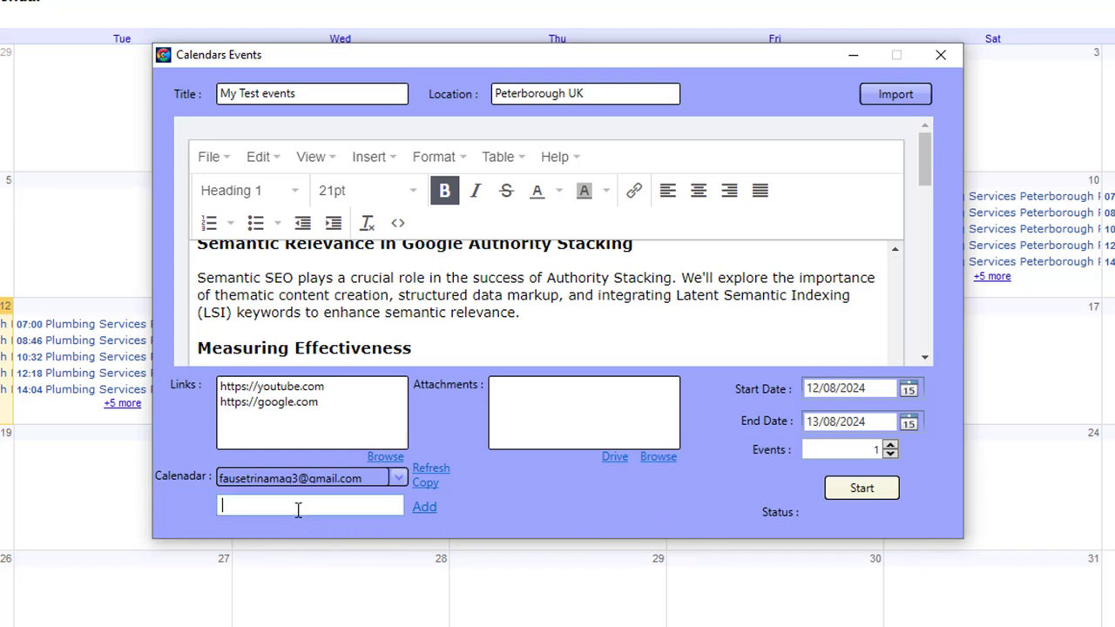
type("My New Calendar")
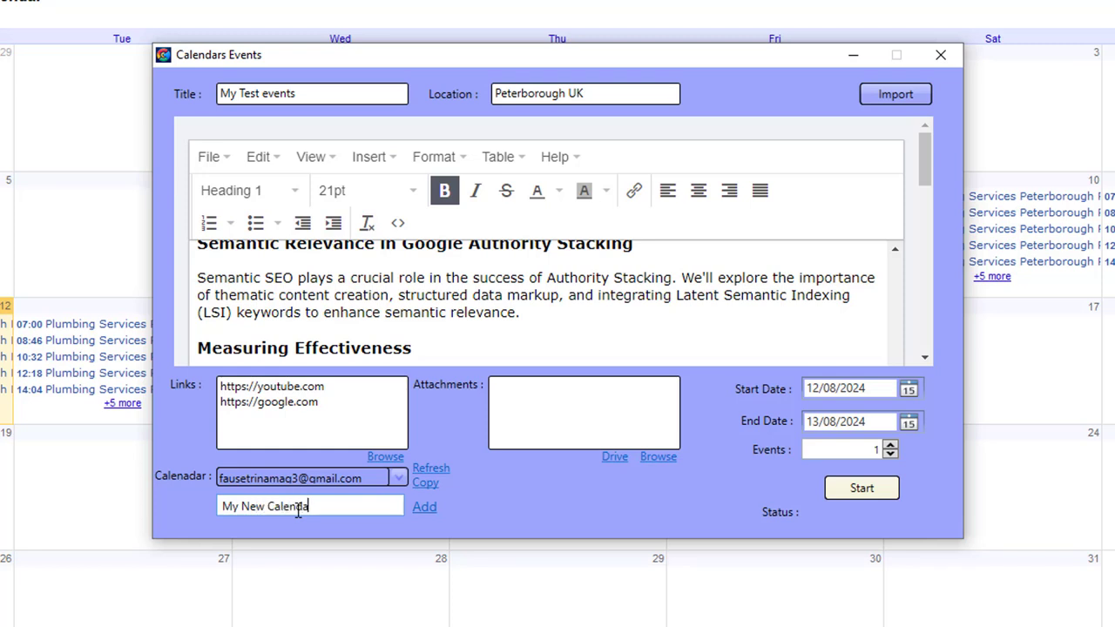
left_click(416, 512)
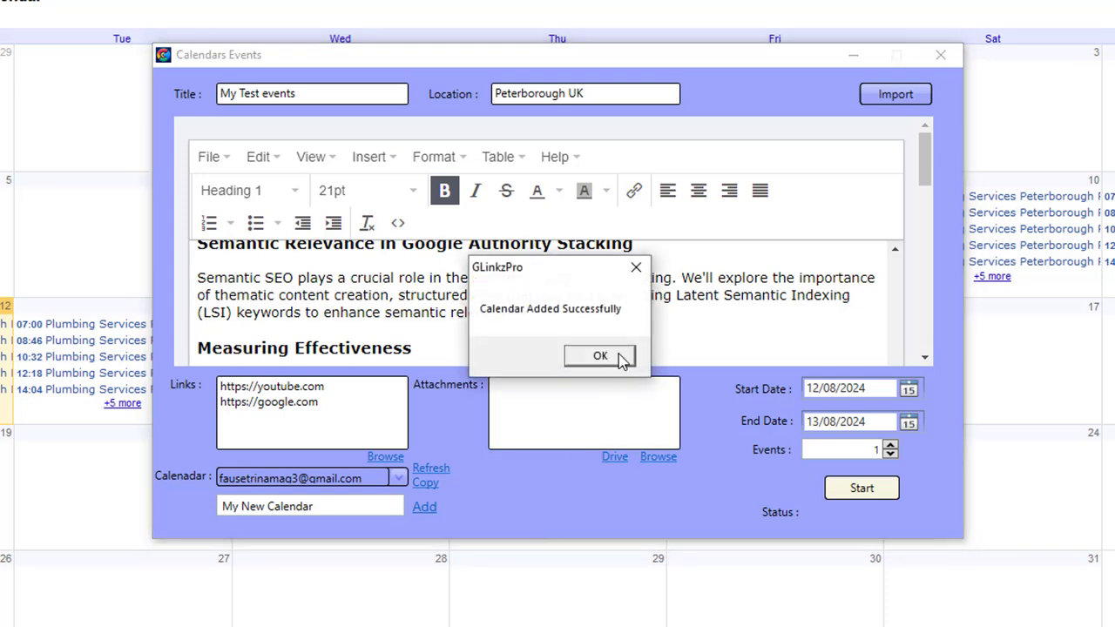
left_click(622, 359)
left_click(323, 480)
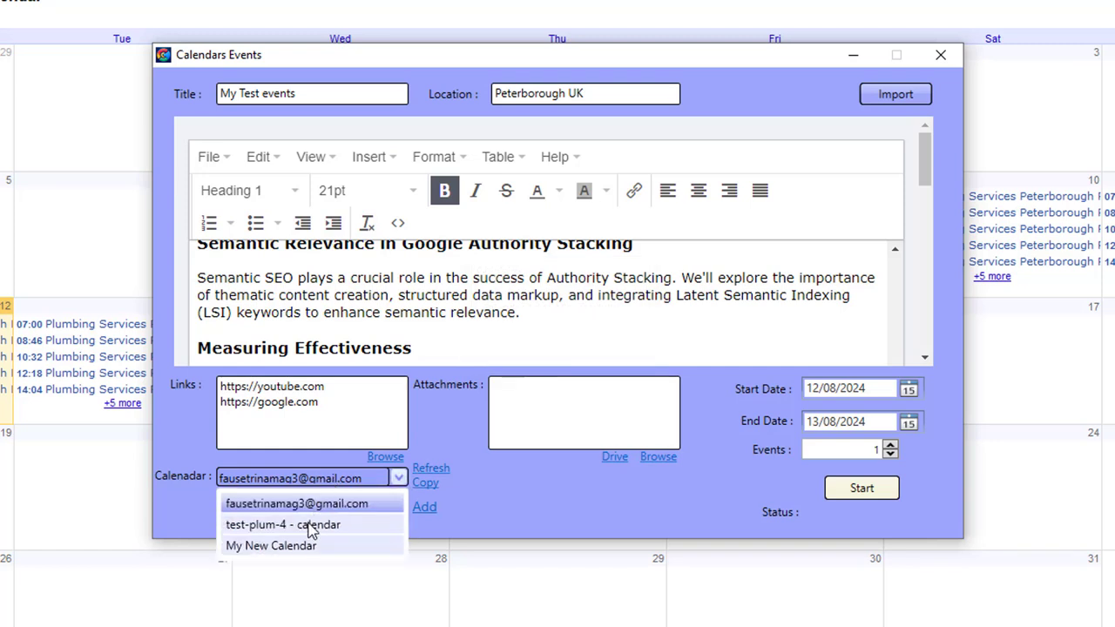
left_click(260, 546)
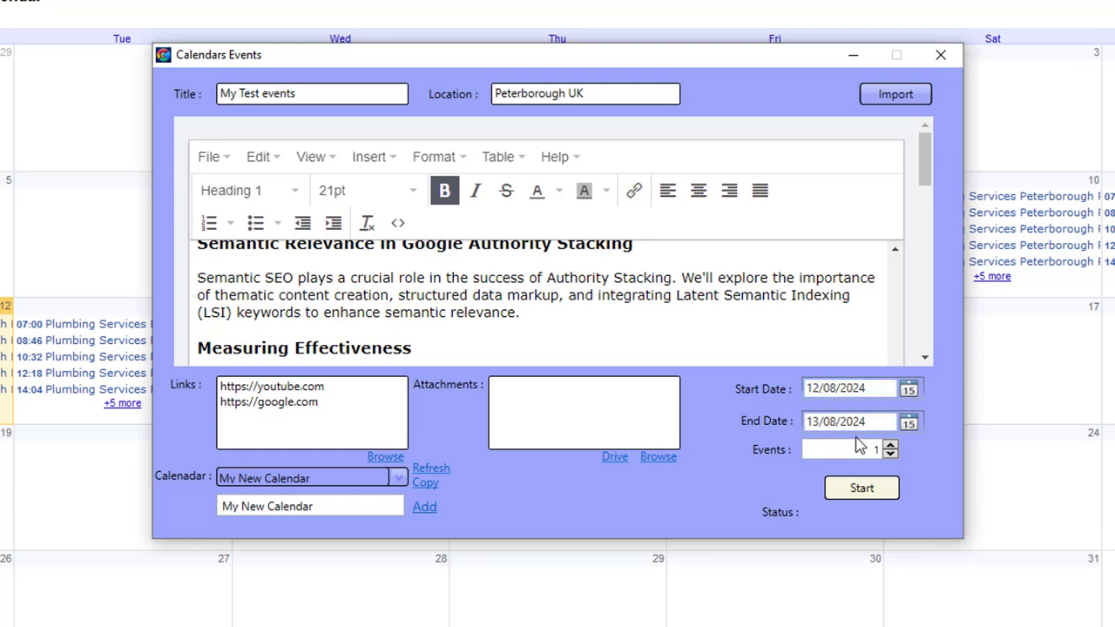
- Set the end date to 19/08/2024 and the number of events to 30, and run the event creation
left_click(908, 421)
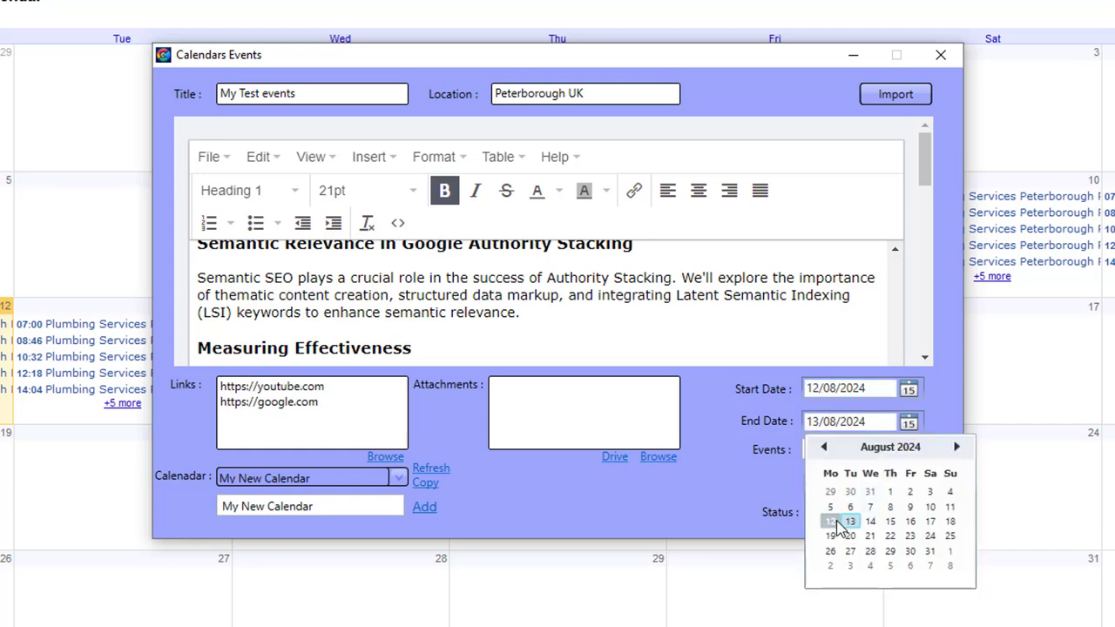
left_click(831, 537)
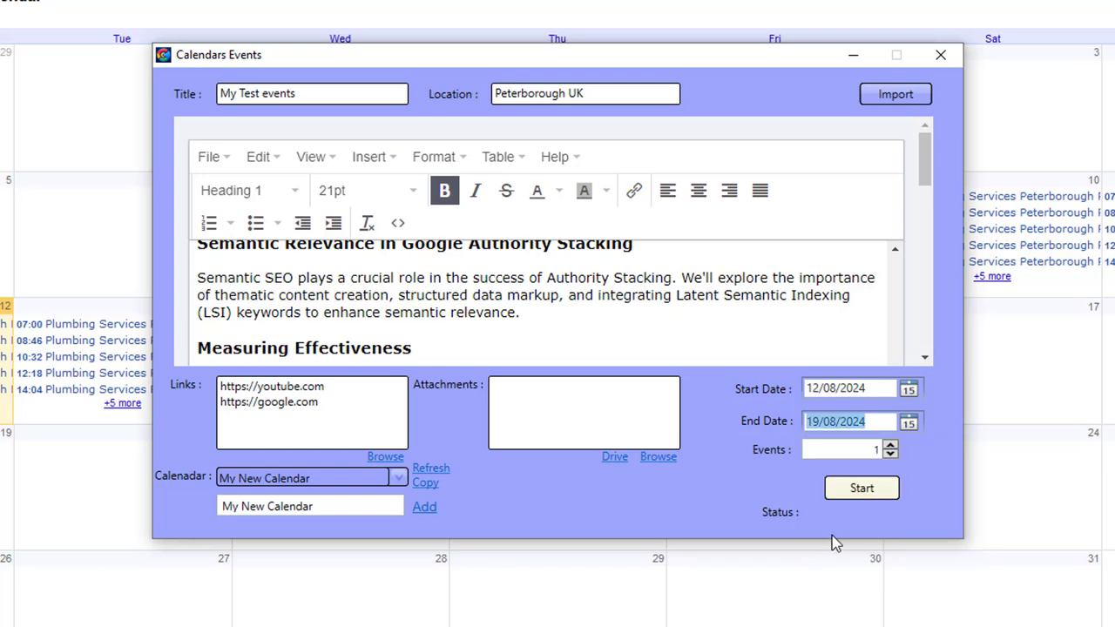
left_click(878, 449)
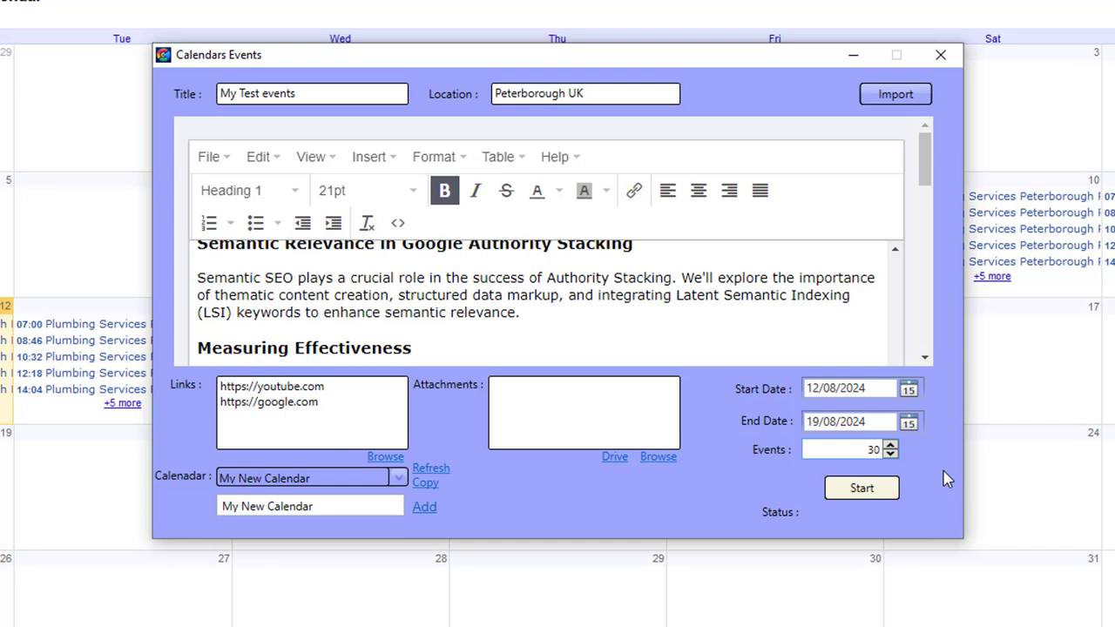
left_click(867, 493)
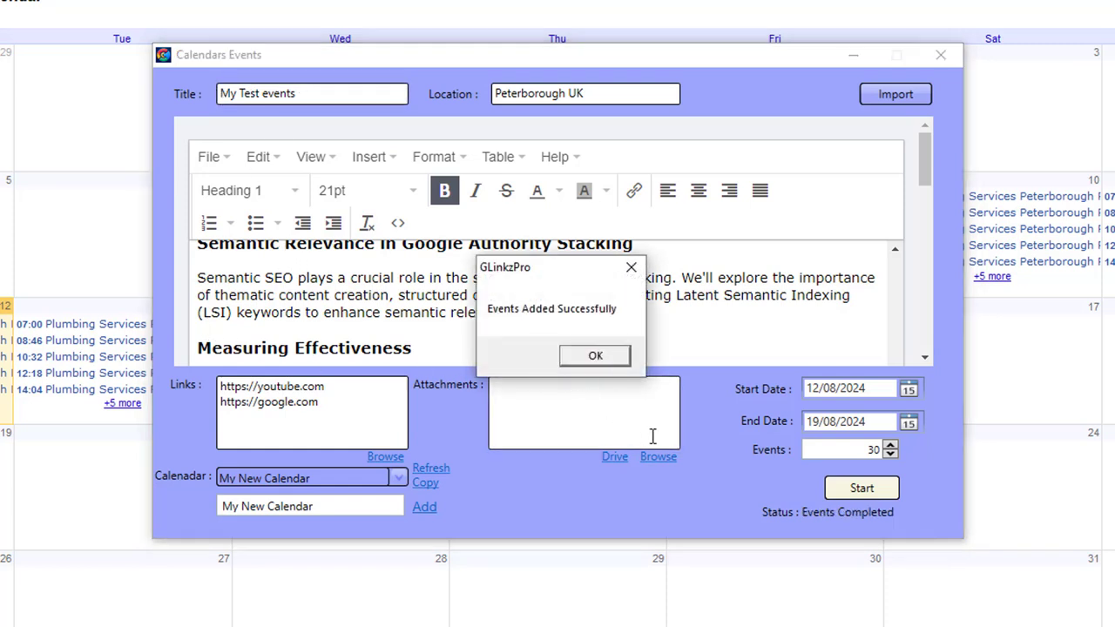
left_click(627, 358)
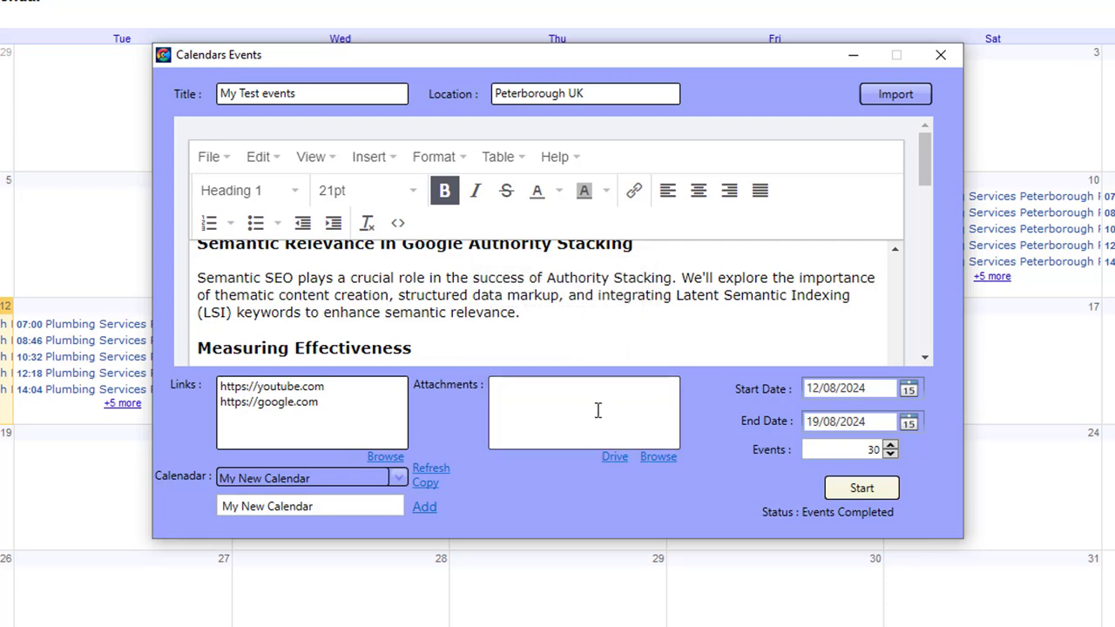
- Review the selected Google Drive attachments and the local attachment file chooser, and close the calendar events form
left_click(614, 456)
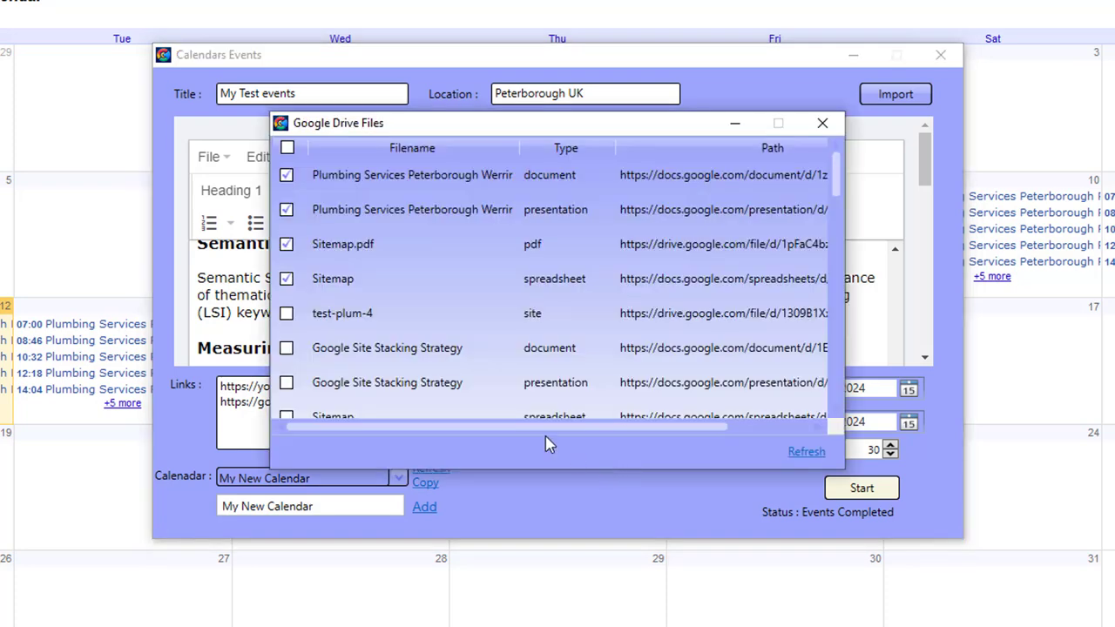
left_click(822, 123)
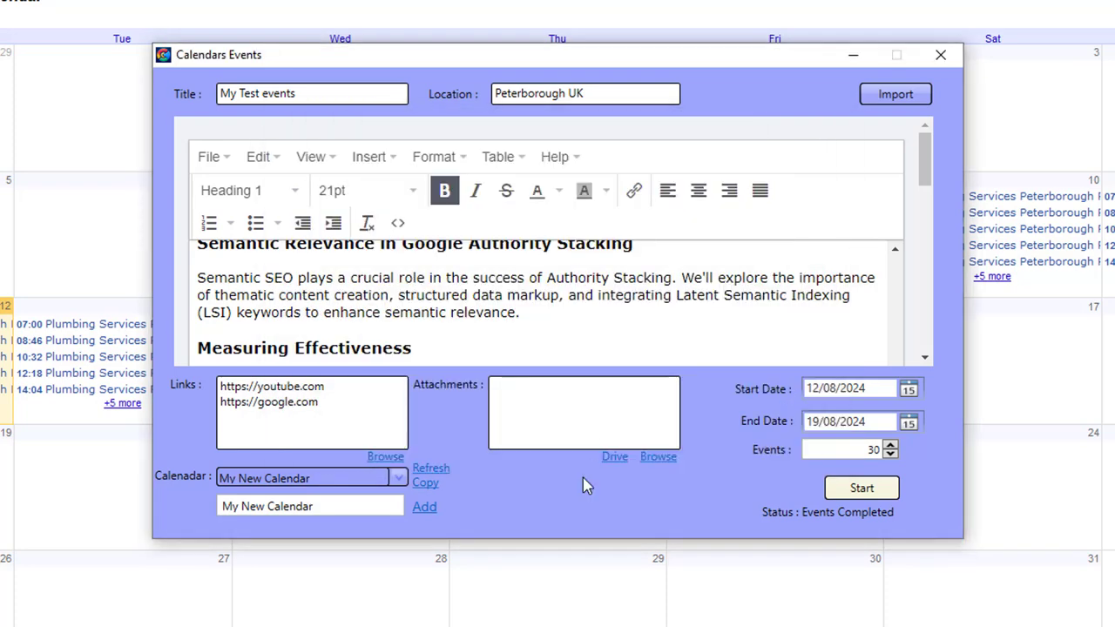
left_click(666, 462)
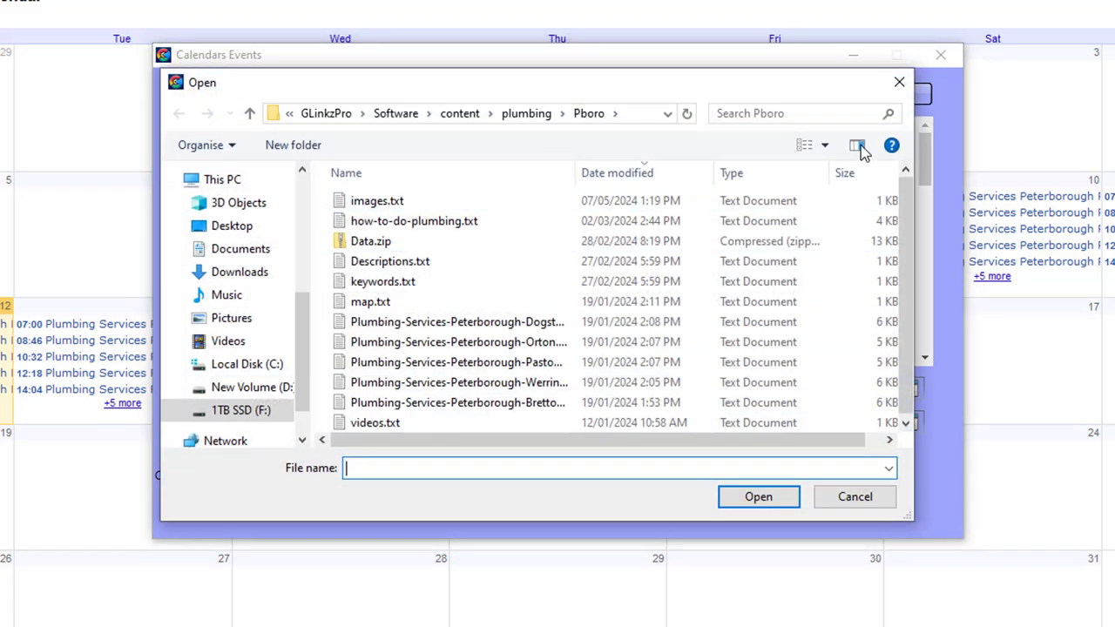
left_click(899, 83)
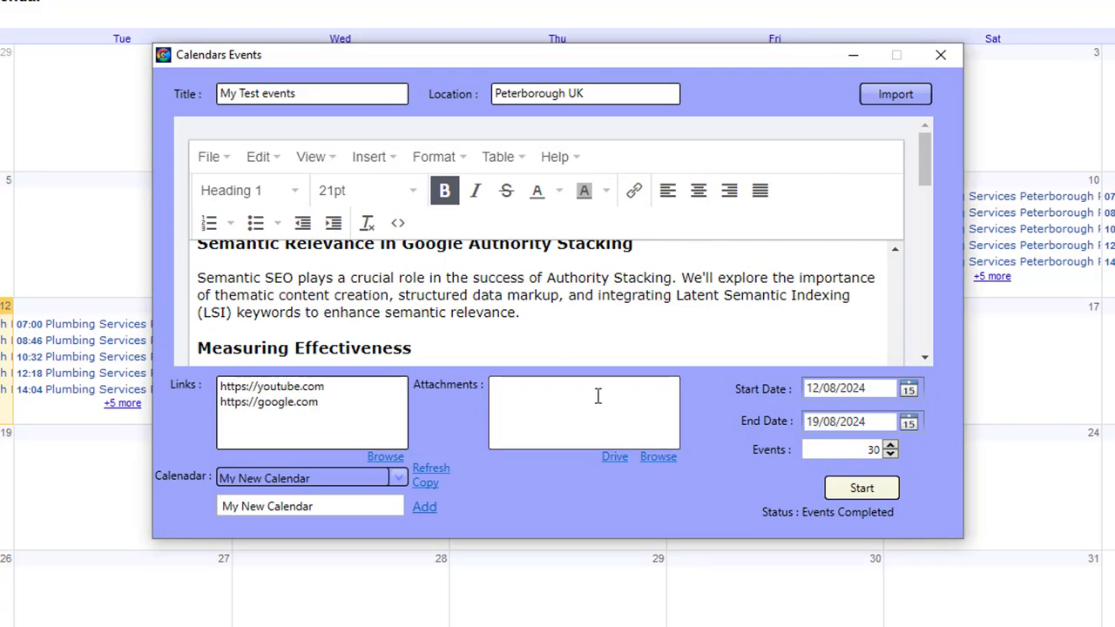
left_click(941, 55)
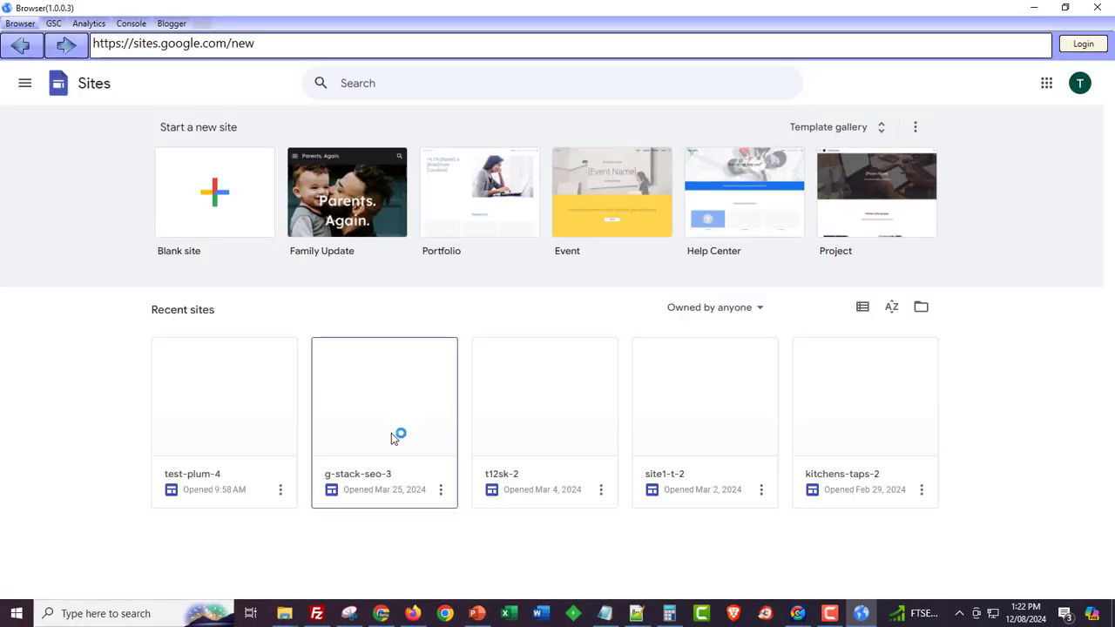
- Open Google Calendar from the account's Google Sites page in a maximized window and dismiss the welcome message
left_click(1048, 82)
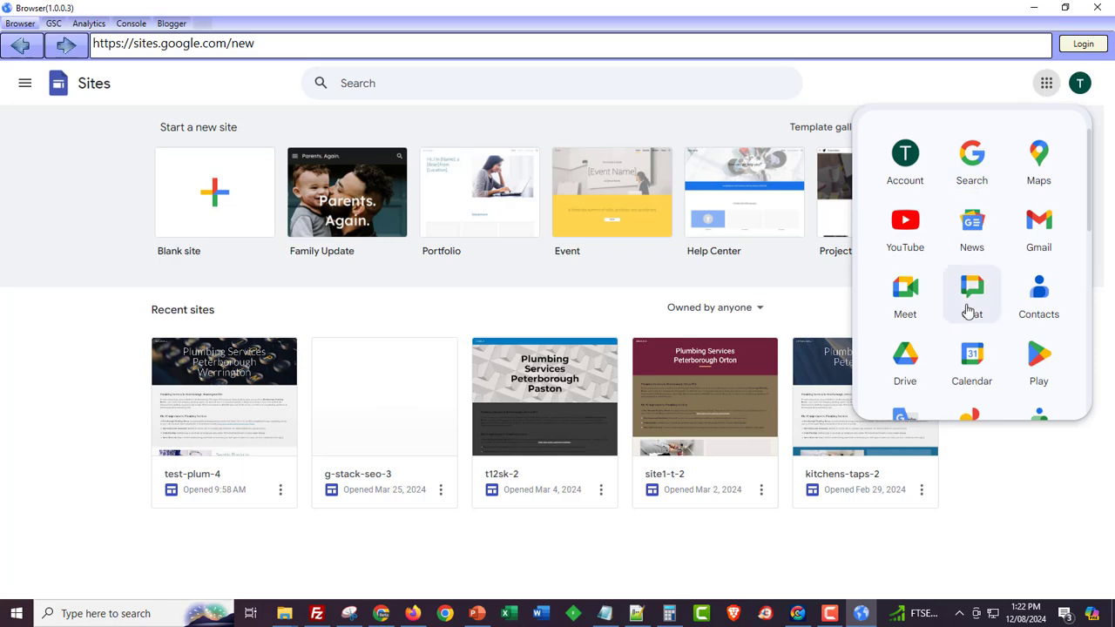
left_click(974, 355)
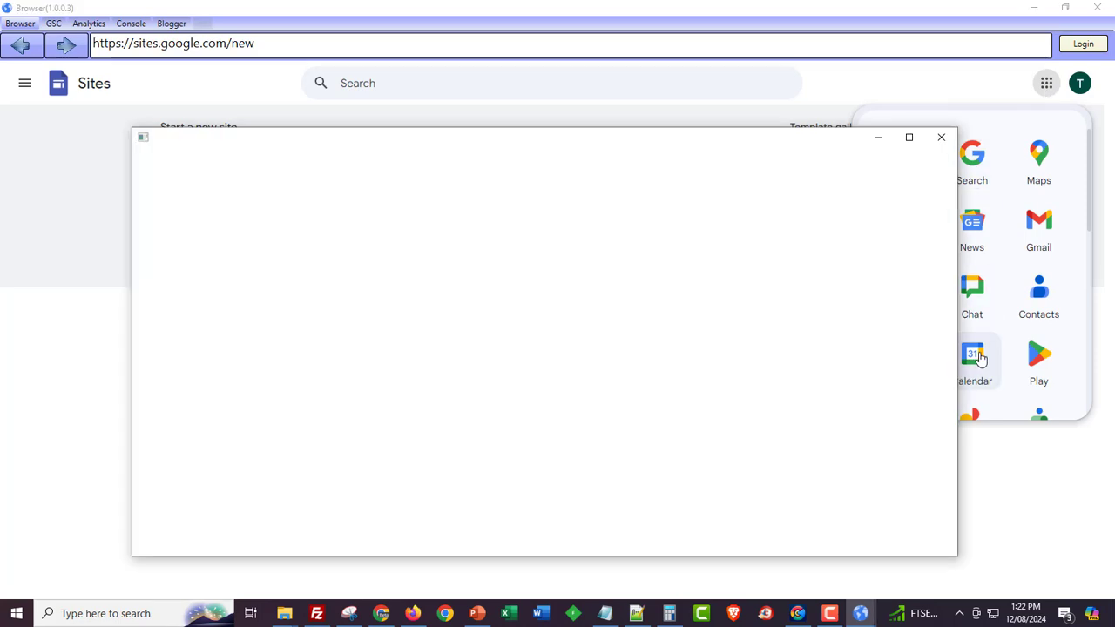
left_click(910, 137)
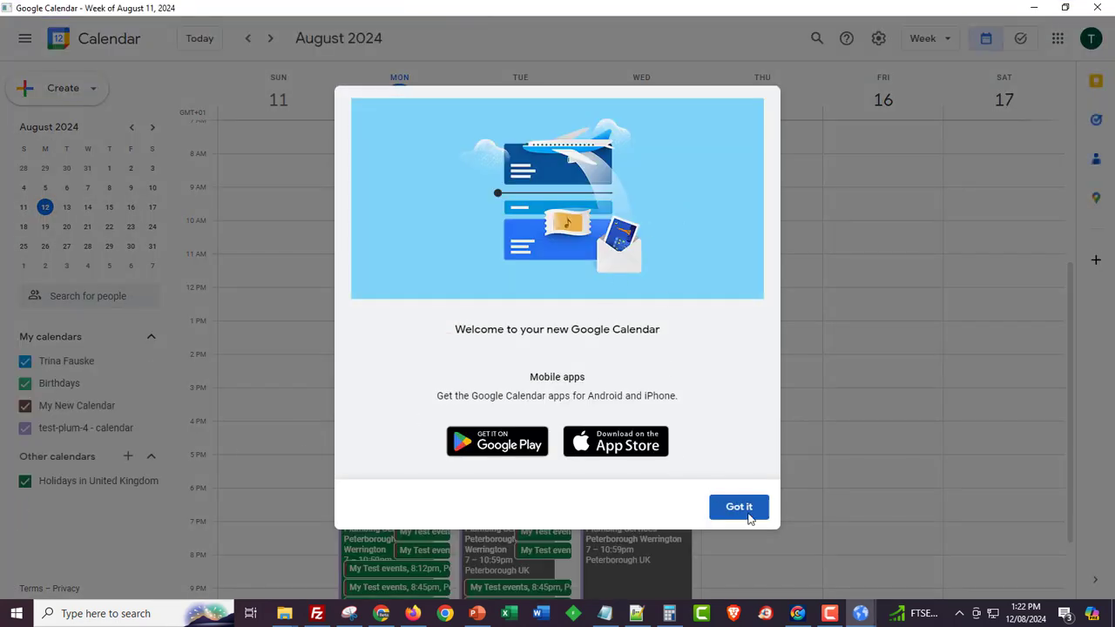
left_click(739, 507)
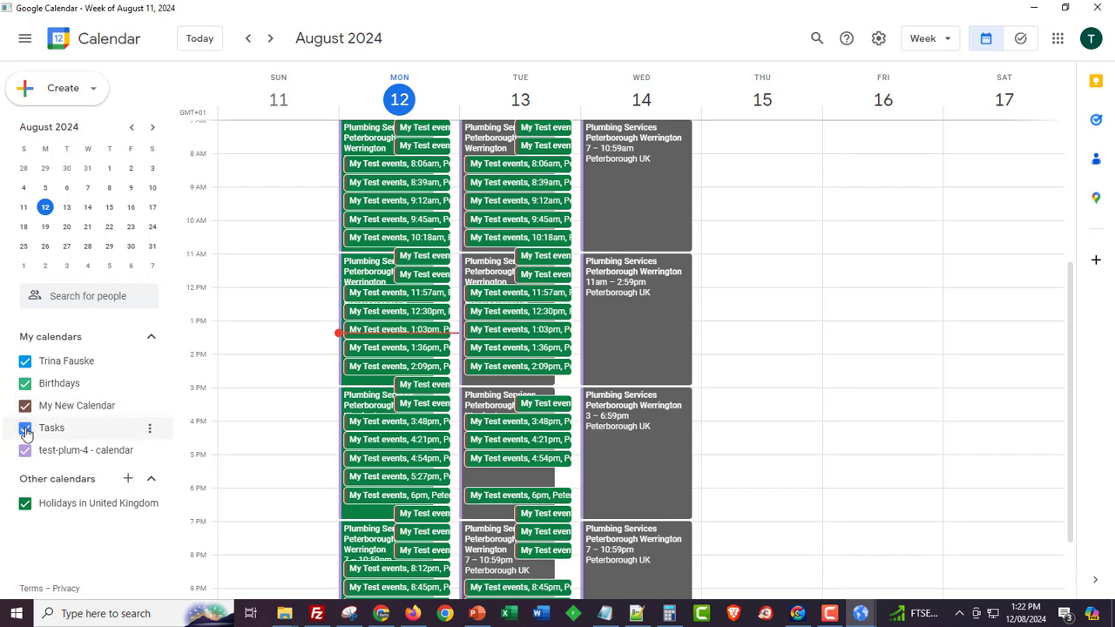
- Hide the Tasks, test-plum-4, Birthdays and account owner's calendars and look over the events in My New Calendar
left_click(25, 428)
left_click(24, 450)
left_click(25, 384)
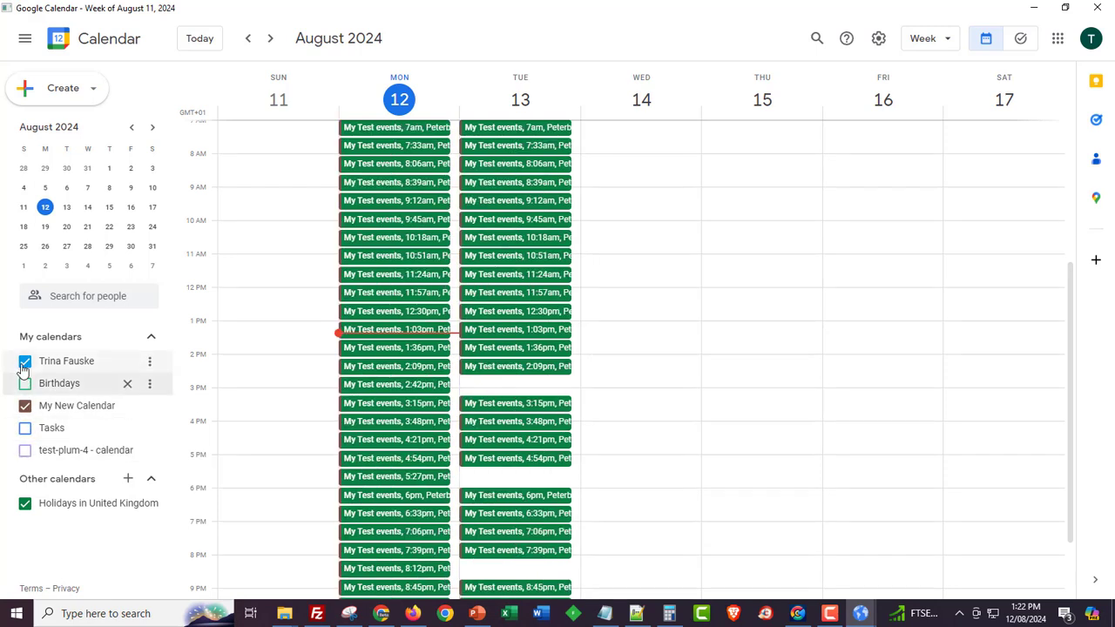
left_click(26, 363)
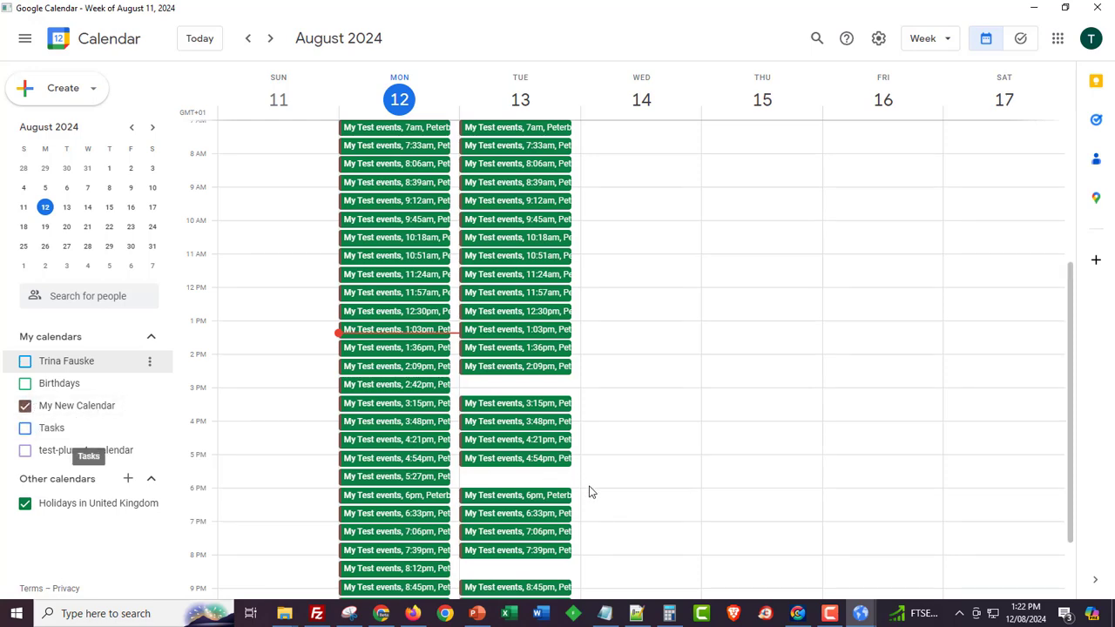
scroll(589, 493, "up", 1)
scroll(582, 507, "down", 3)
scroll(583, 507, "up", 5)
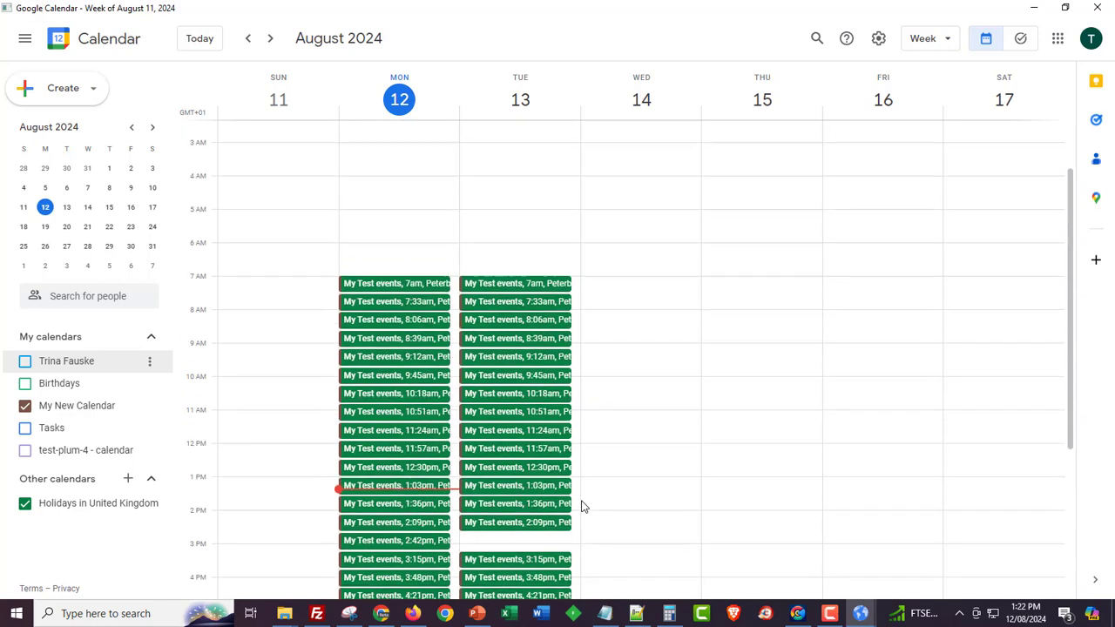
- Open Monday's 7am My Test events entry, read through its description, and check its Link 5 attachment
left_click(394, 223)
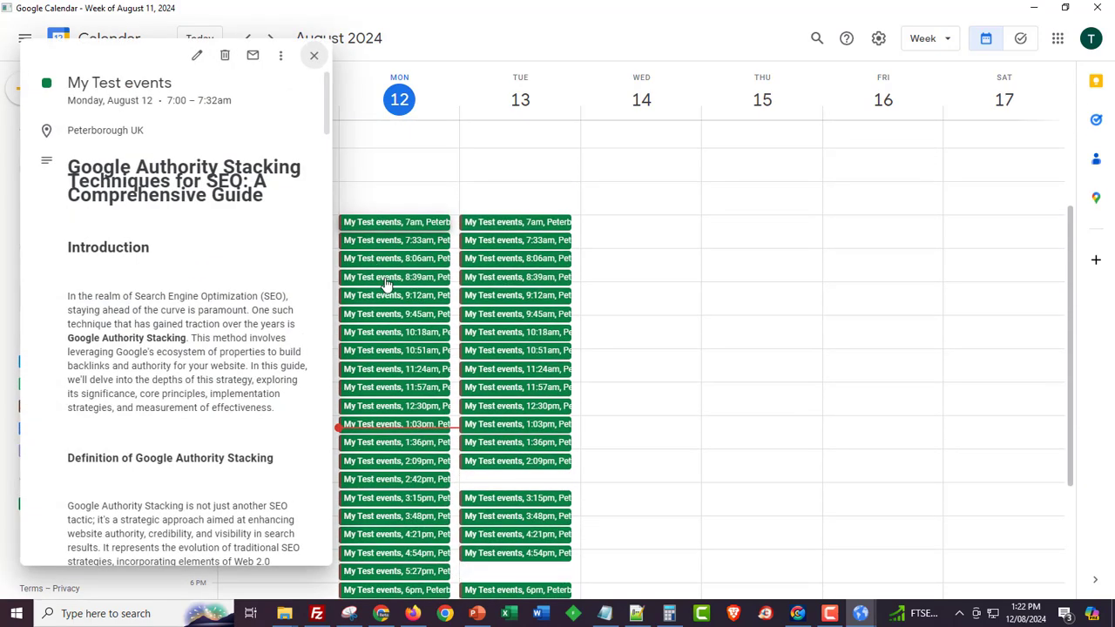
scroll(200, 392, "down", 10)
scroll(201, 394, "down", 20)
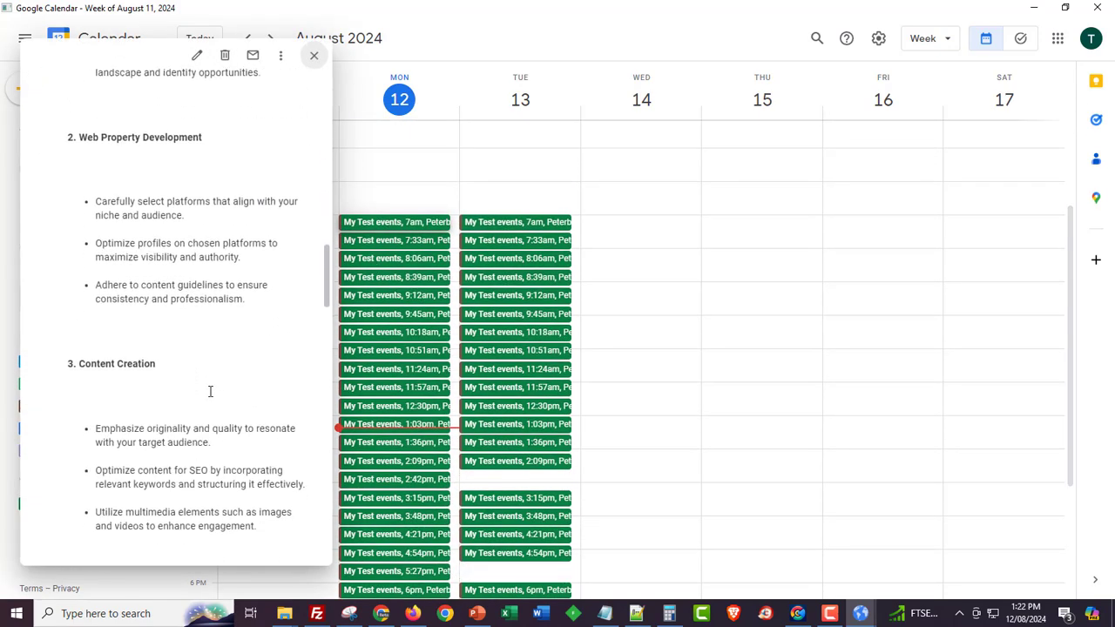
scroll(210, 392, "down", 10)
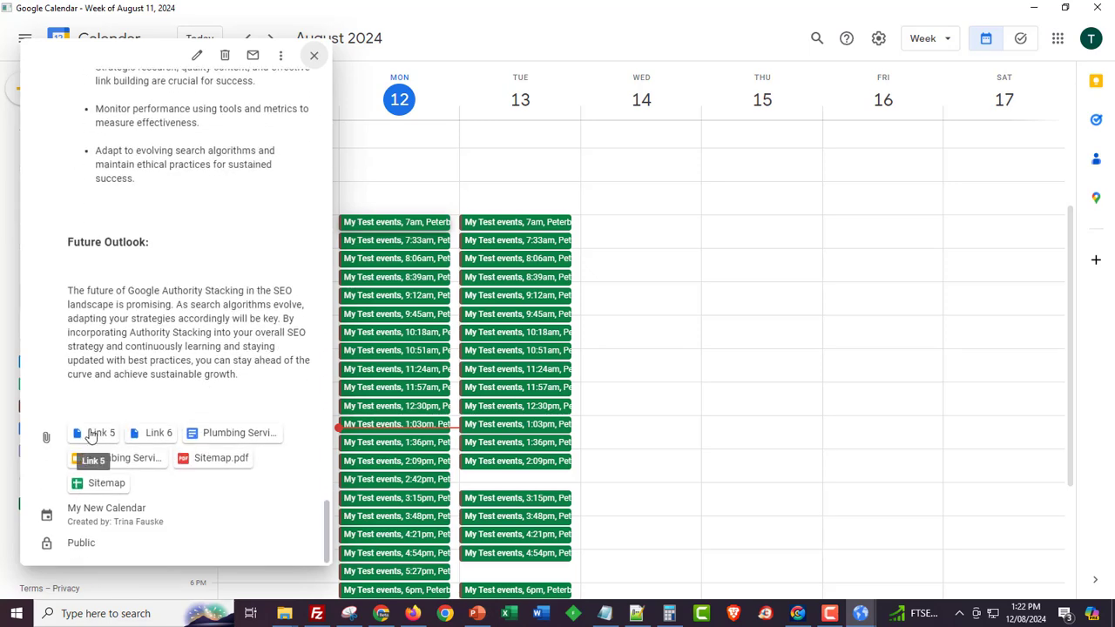
left_click(91, 435)
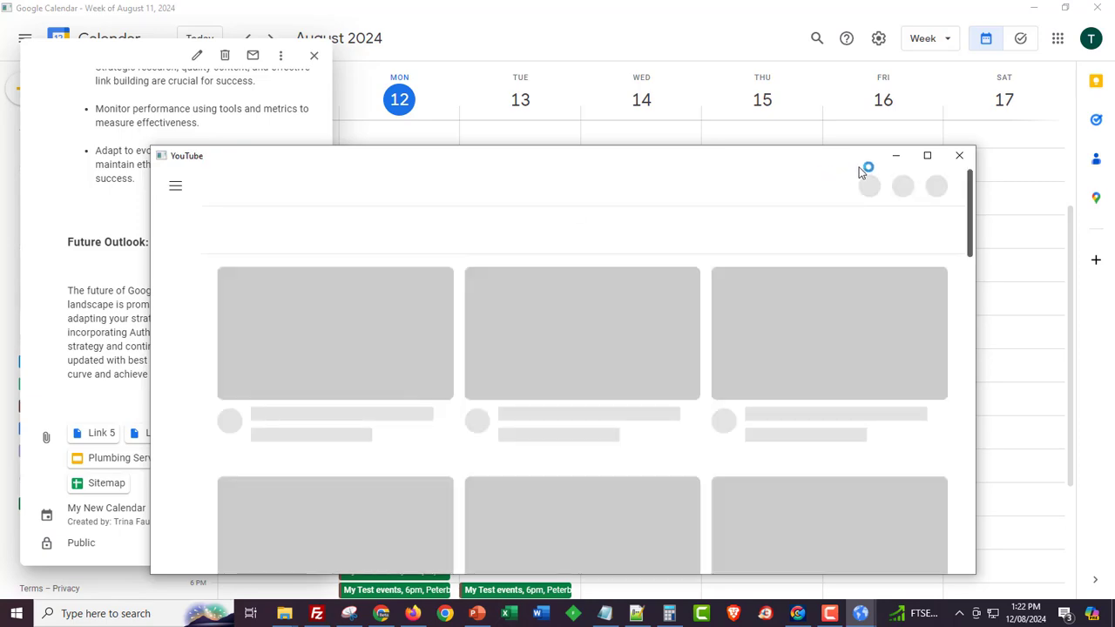
left_click(959, 155)
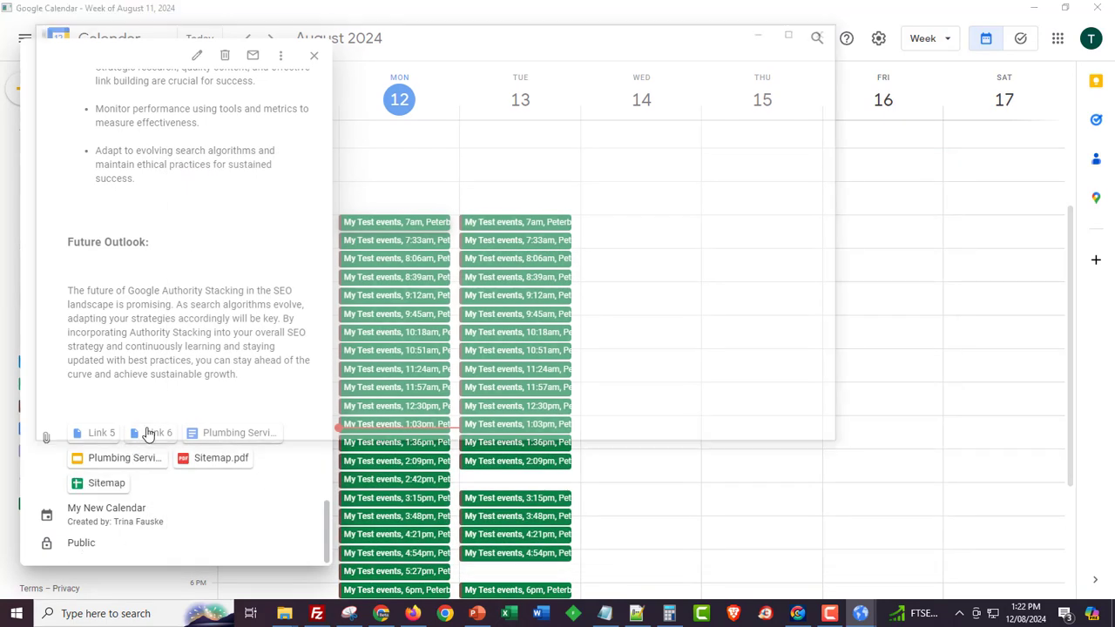
- Check the Link 6 attachment of Monday's 7am My Test events entry, and close its preview window and the event details
left_click(148, 433)
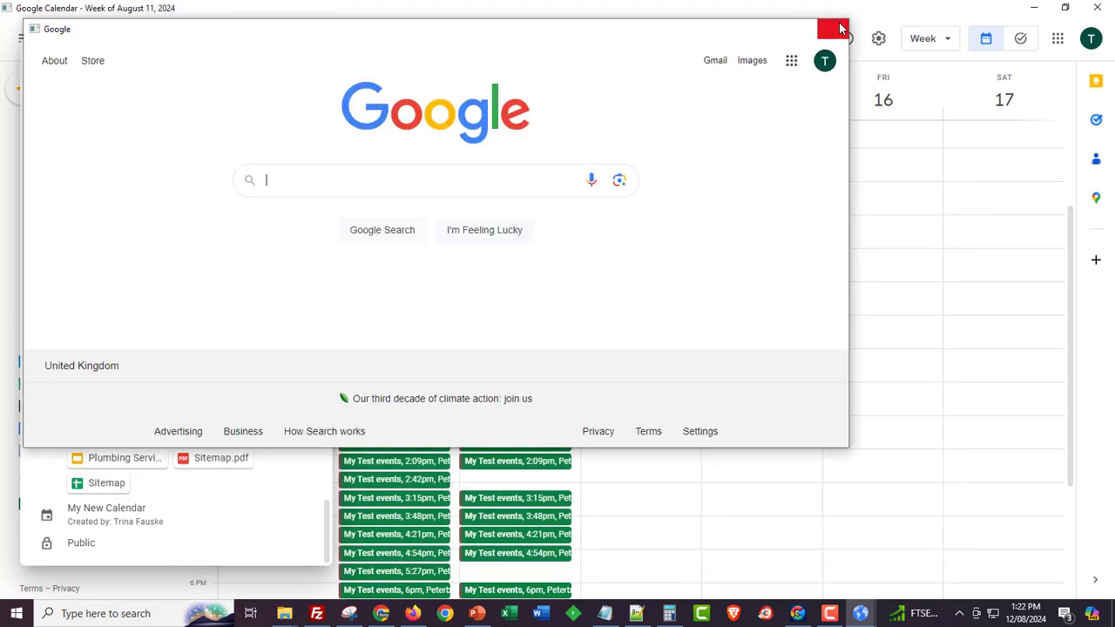
left_click(840, 28)
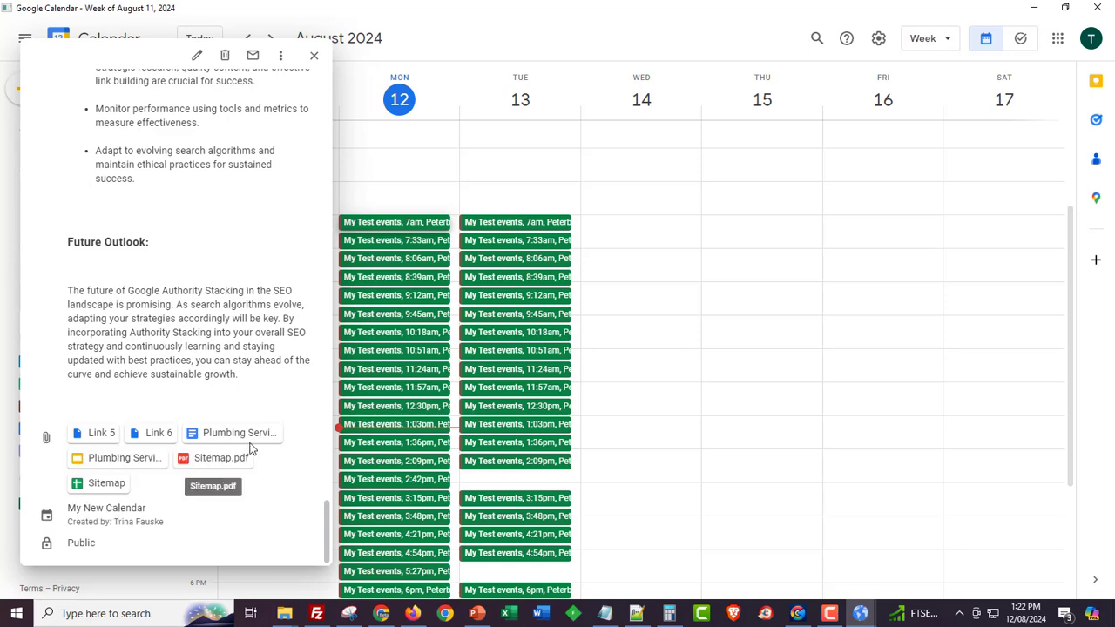
left_click(520, 189)
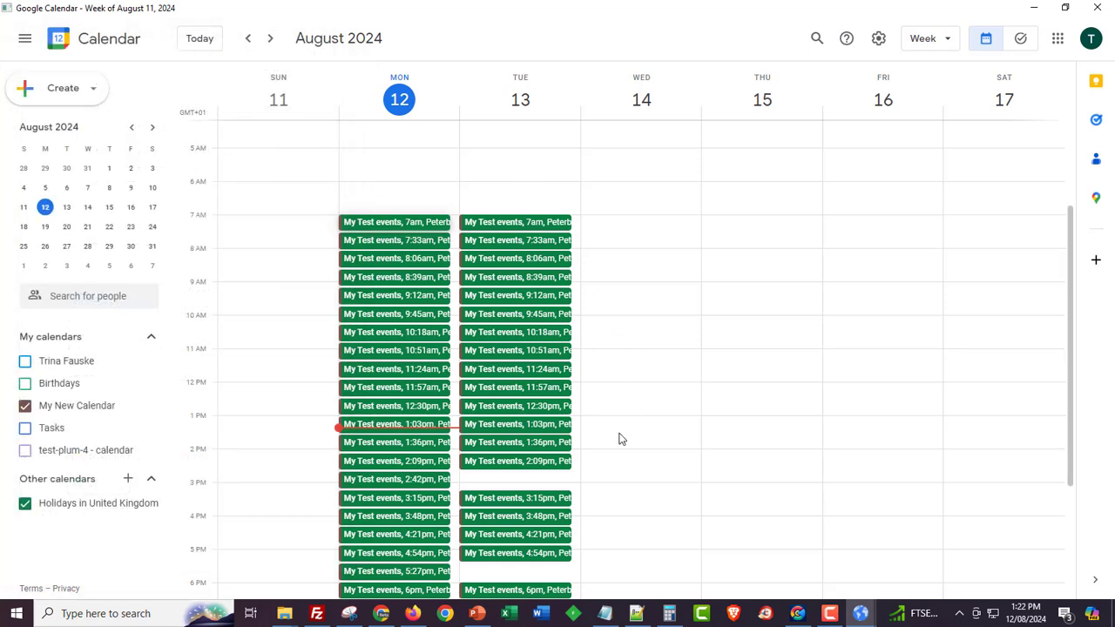
- Look over Monday's and Tuesday's My Test events through the whole day, and close the Google Calendar and Google Sites windows
scroll(618, 439, "down", 3)
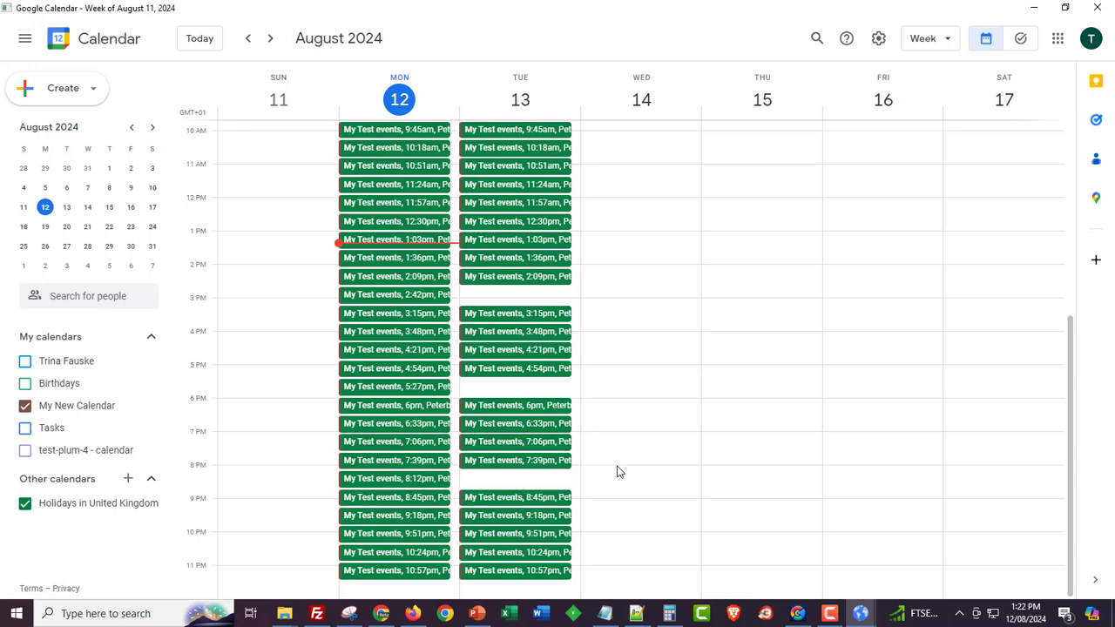
scroll(619, 471, "up", 3)
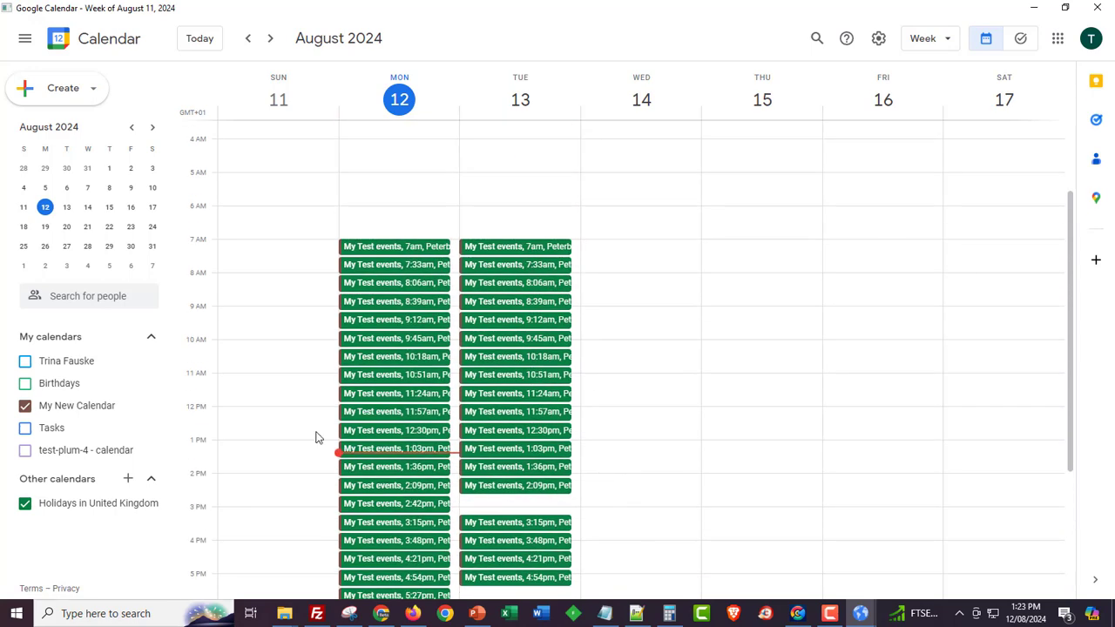
left_click(1097, 7)
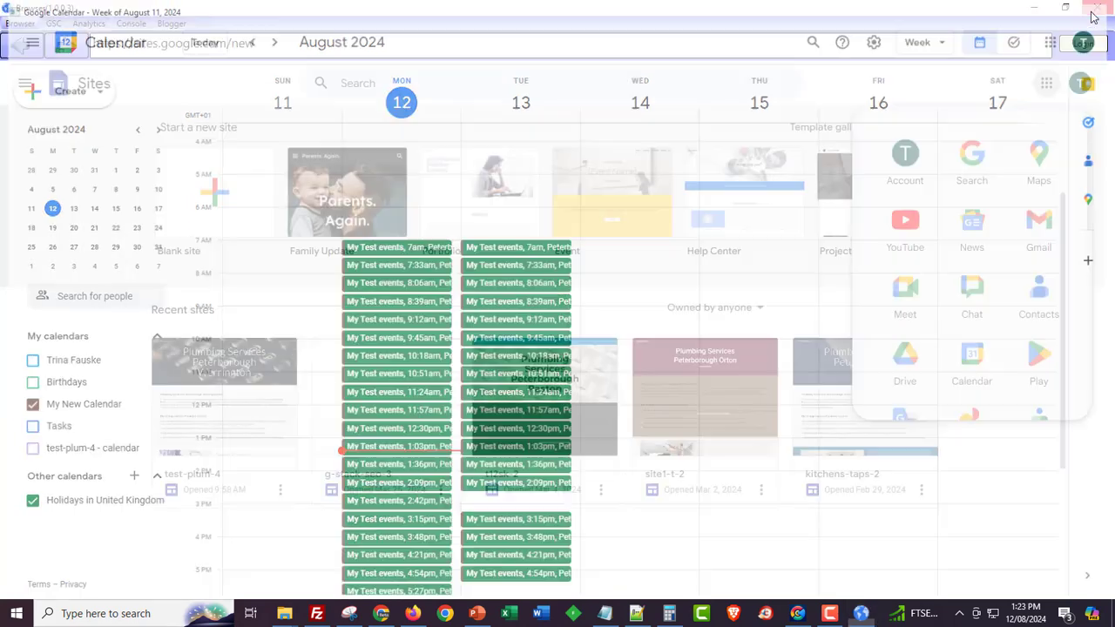
left_click(1097, 7)
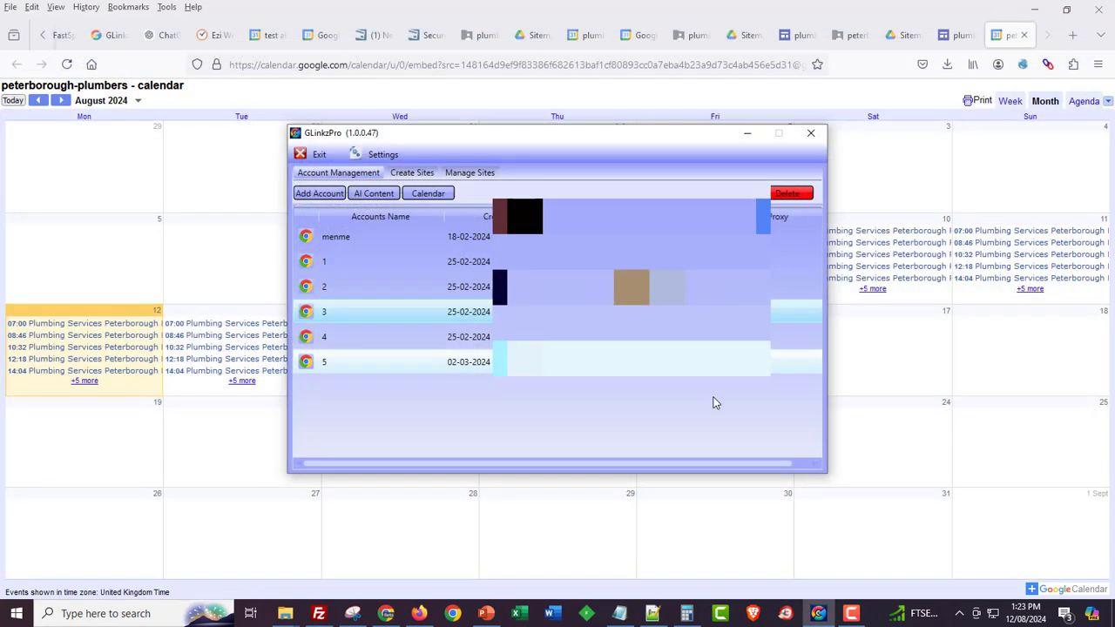
- Review the interlink URL and property links in the settings of the peterborough-plumbers site in abbs-video-group, and close them
left_click(410, 173)
left_click(477, 176)
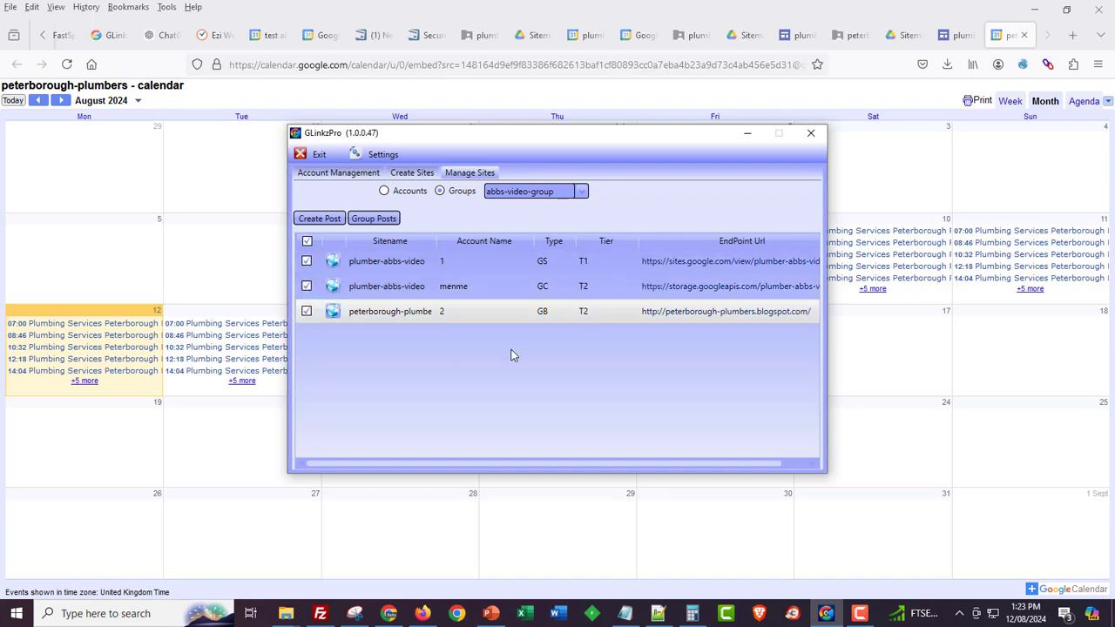
right_click(677, 314)
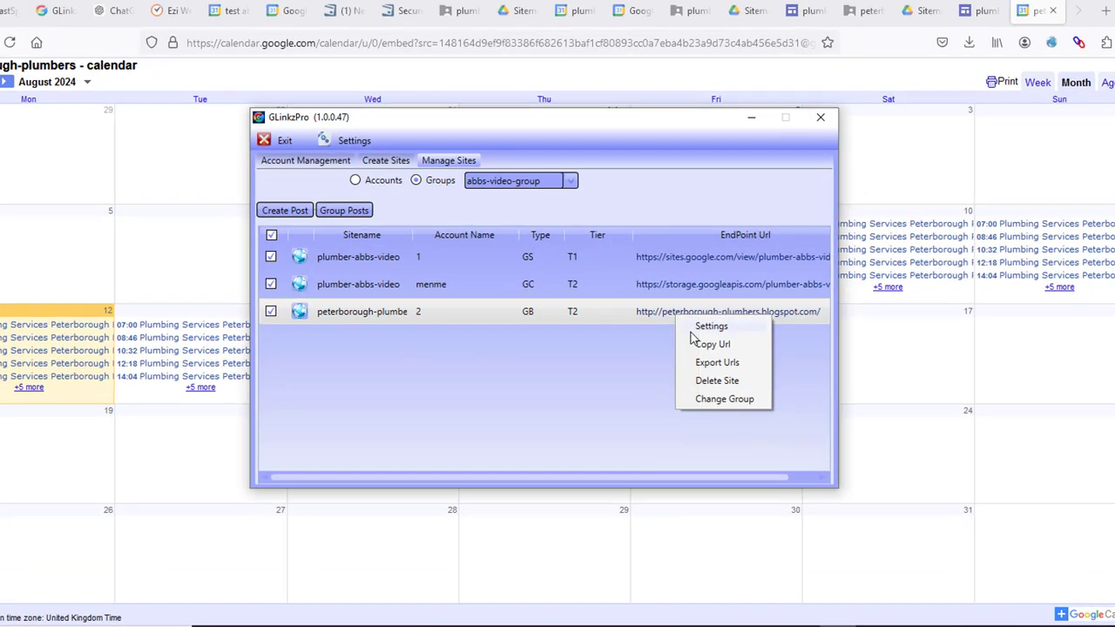
left_click(697, 321)
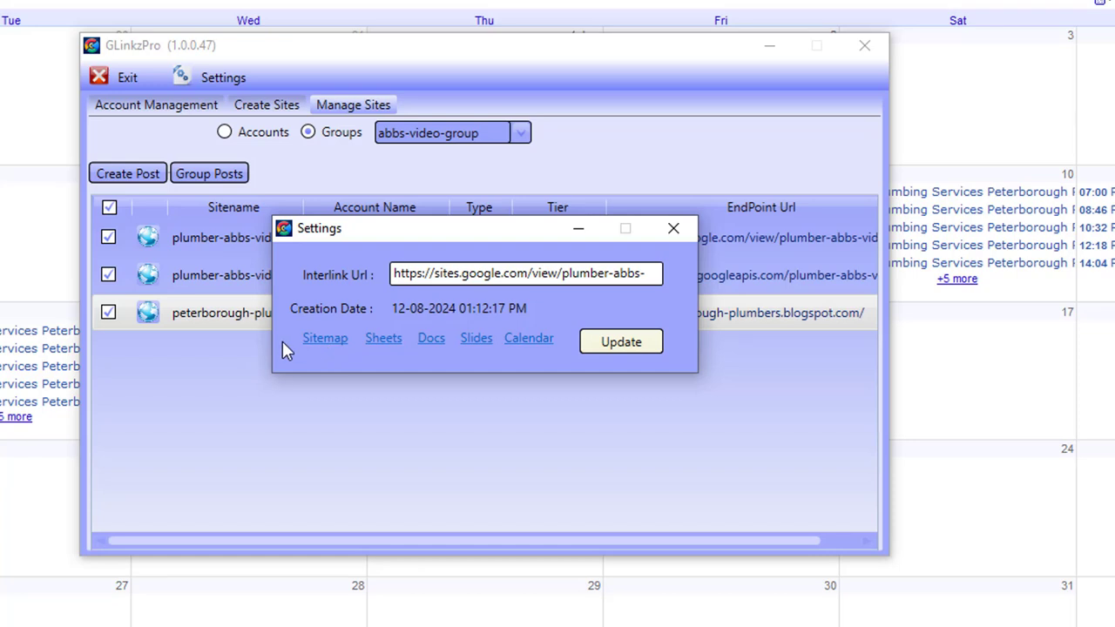
left_click(673, 229)
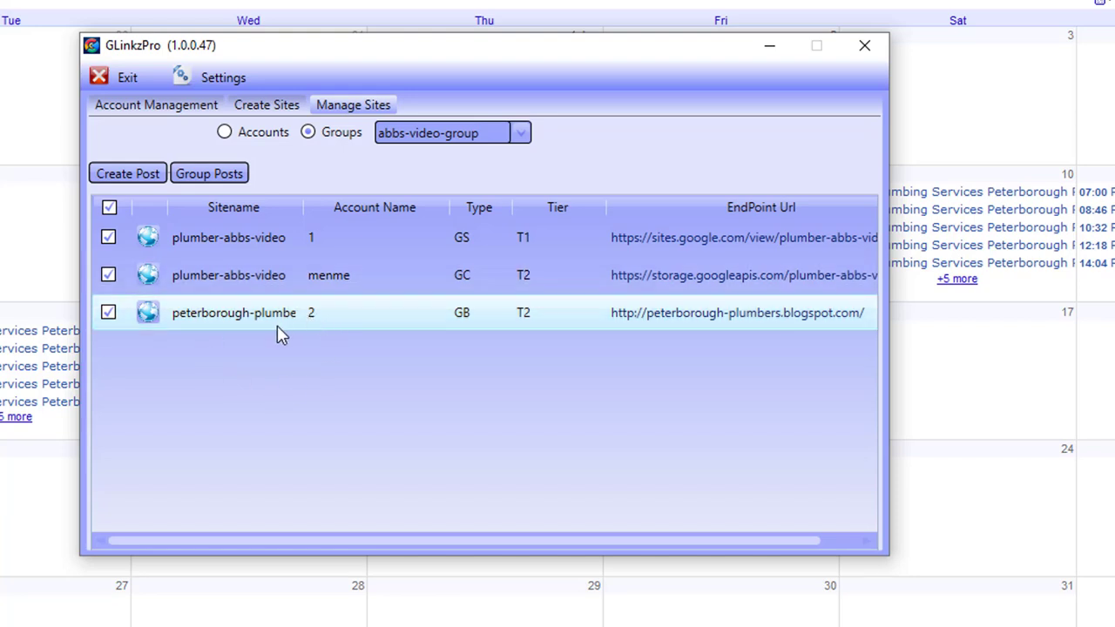
- Reopen the peterborough-plumbers site's settings, move the dialog aside to compare its property links with the site list, and close it
right_click(688, 338)
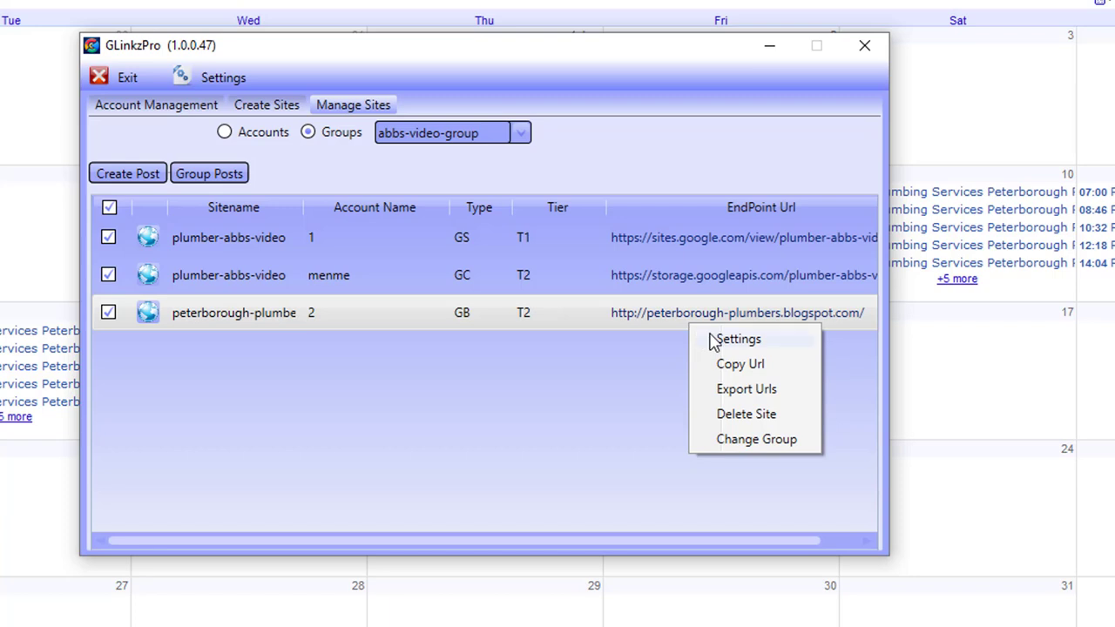
left_click(719, 337)
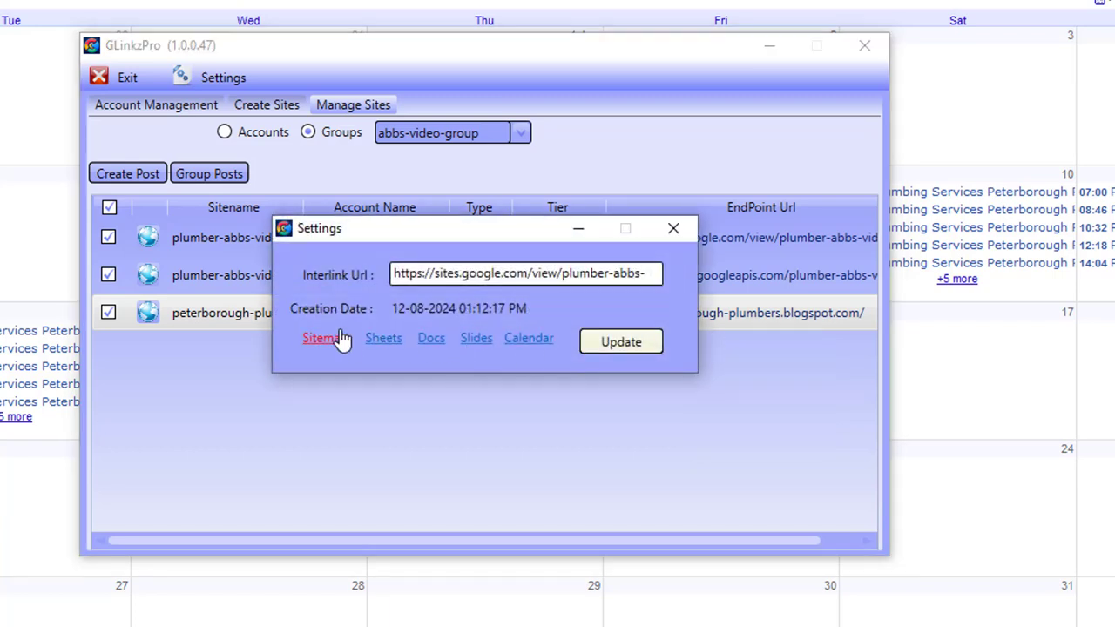
left_click_drag(442, 228, 712, 254)
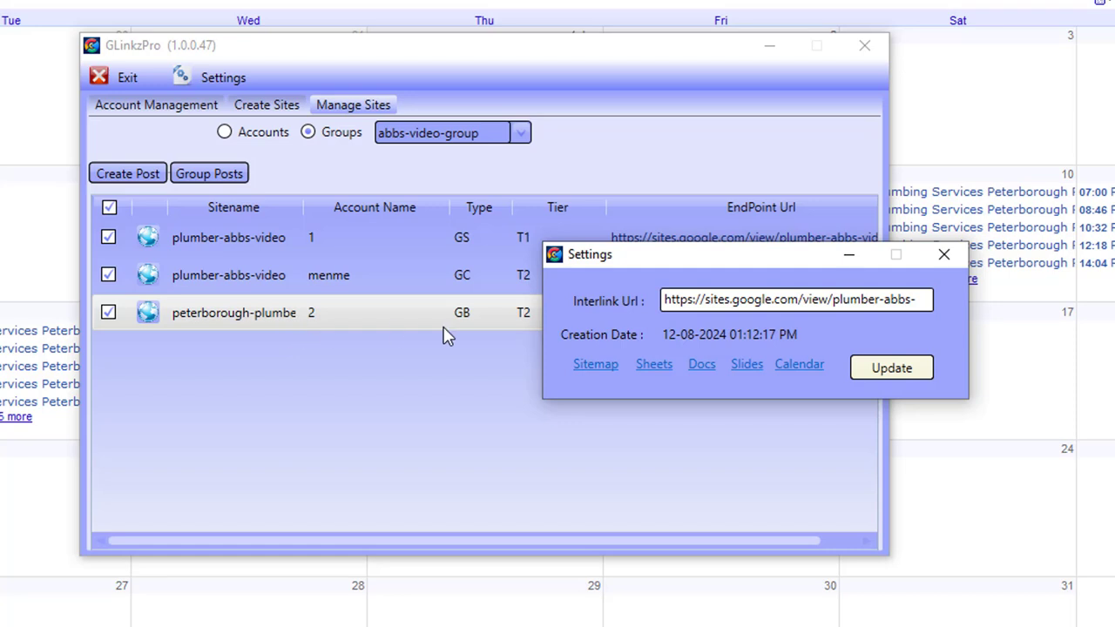
left_click(607, 380)
left_click(944, 254)
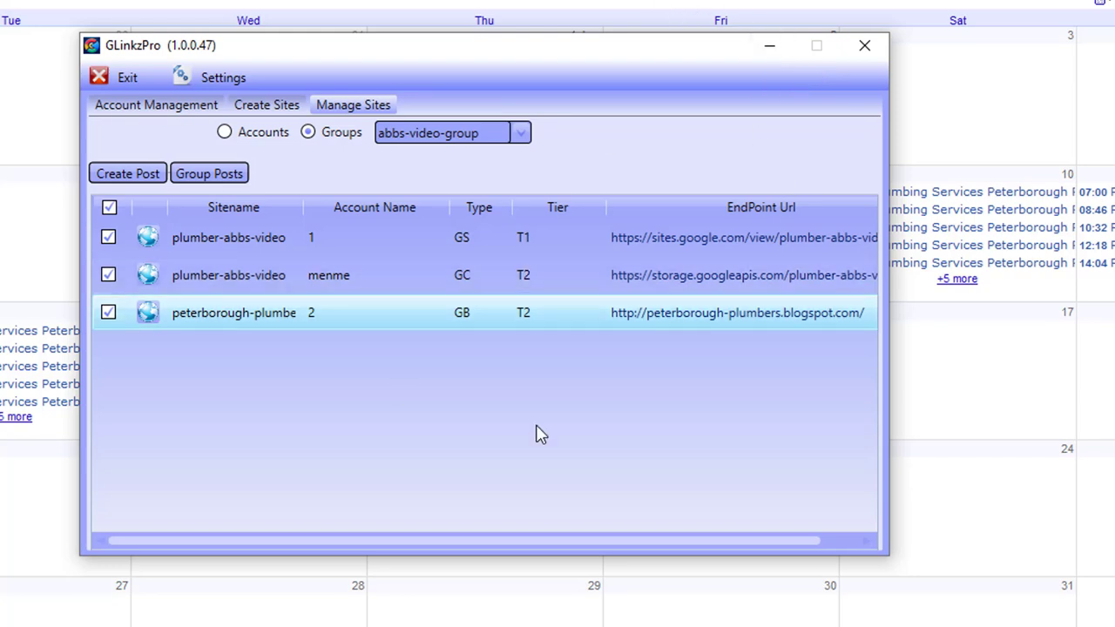
- Switch to the glinkzpro.com page in Firefox, review the stacking strategies, and go to the pricing plans
left_click(958, 4)
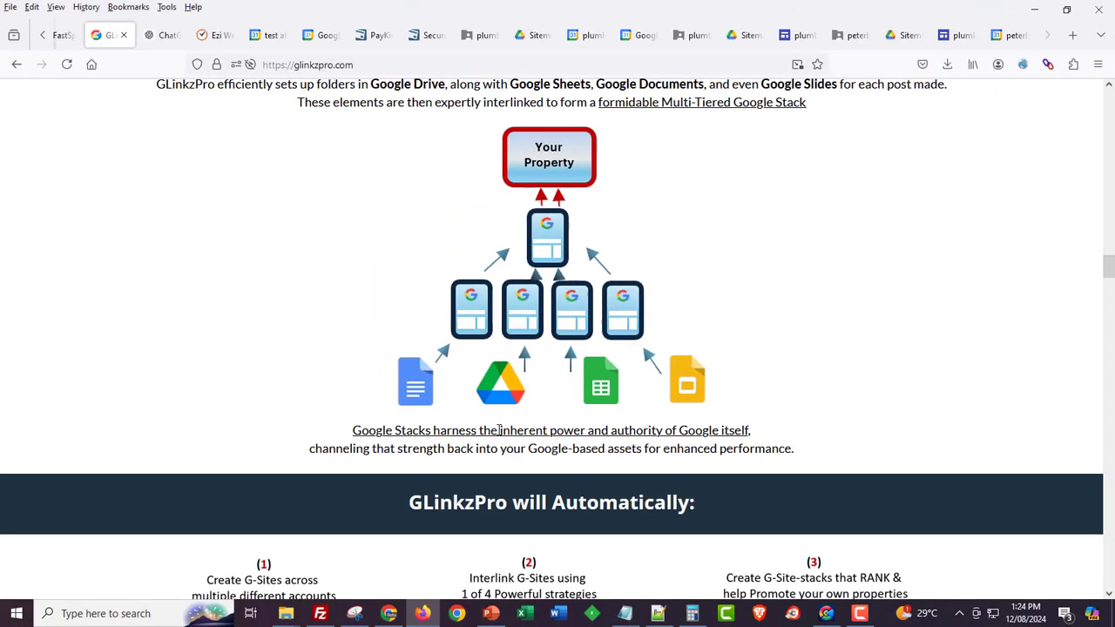
scroll(464, 489, "up", 3)
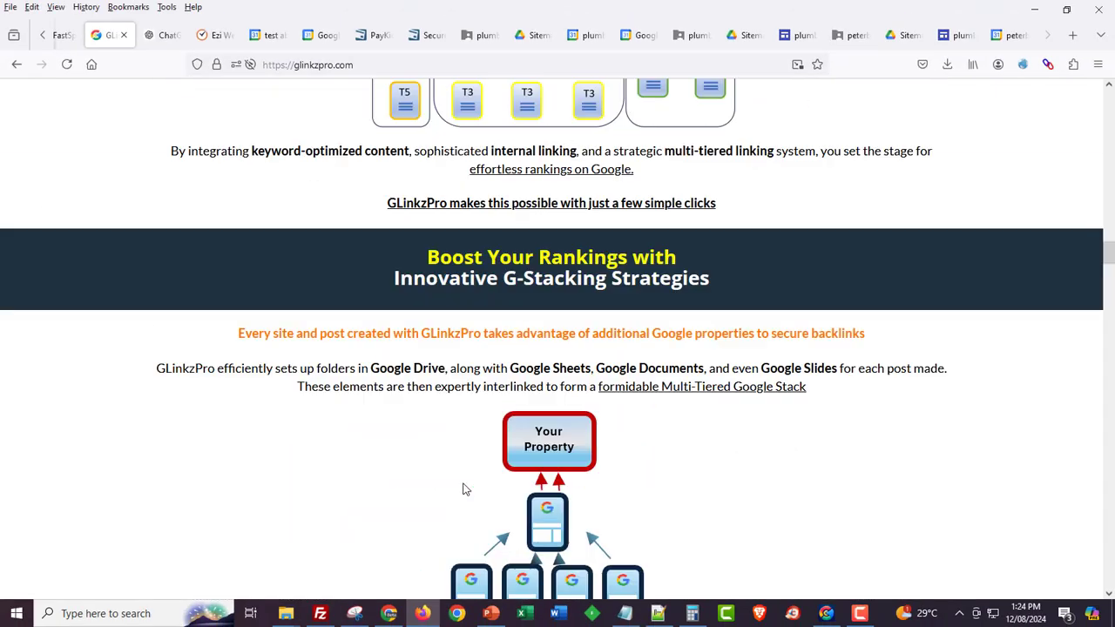
scroll(465, 490, "up", 10)
scroll(599, 270, "down", 3)
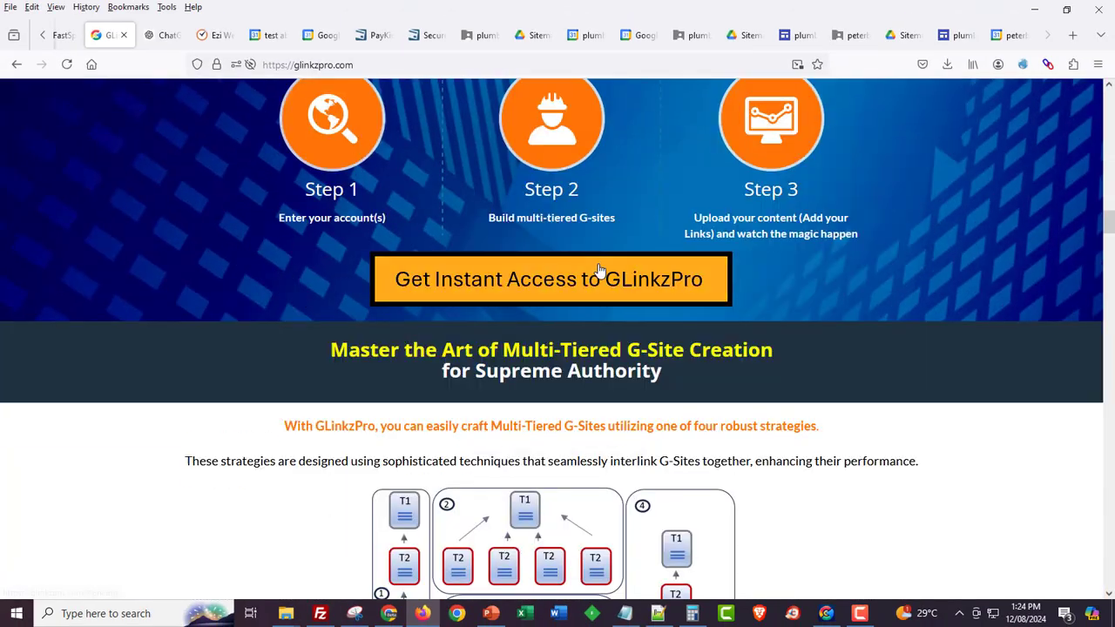
left_click(599, 270)
scroll(575, 308, "down", 5)
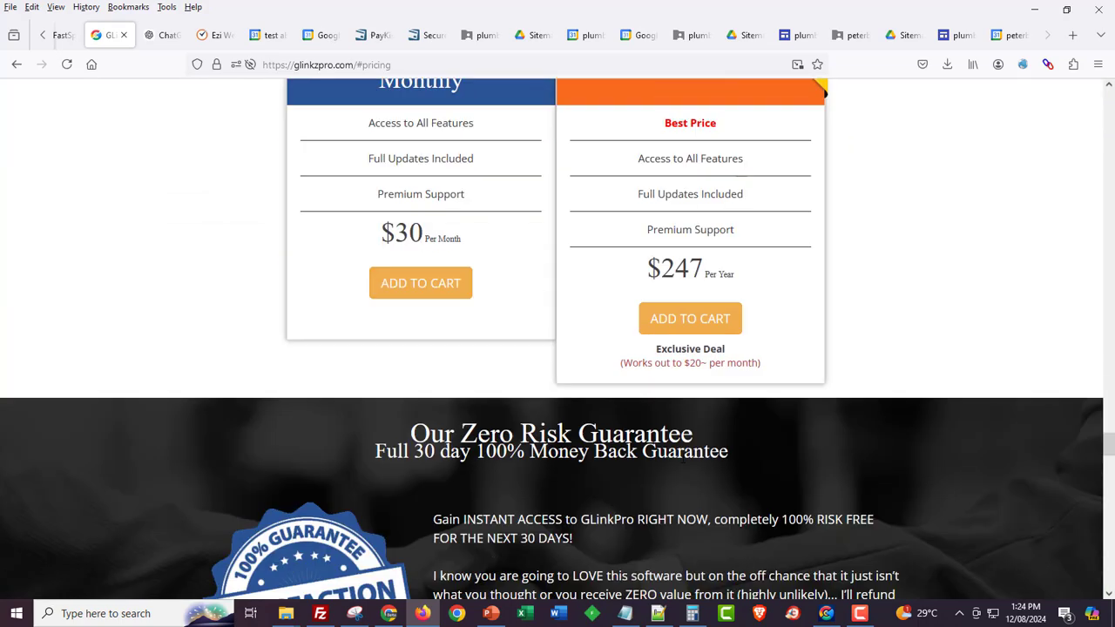
- Highlight the $247 per year price of the annual plan and clear the selection
left_click_drag(641, 270, 737, 271)
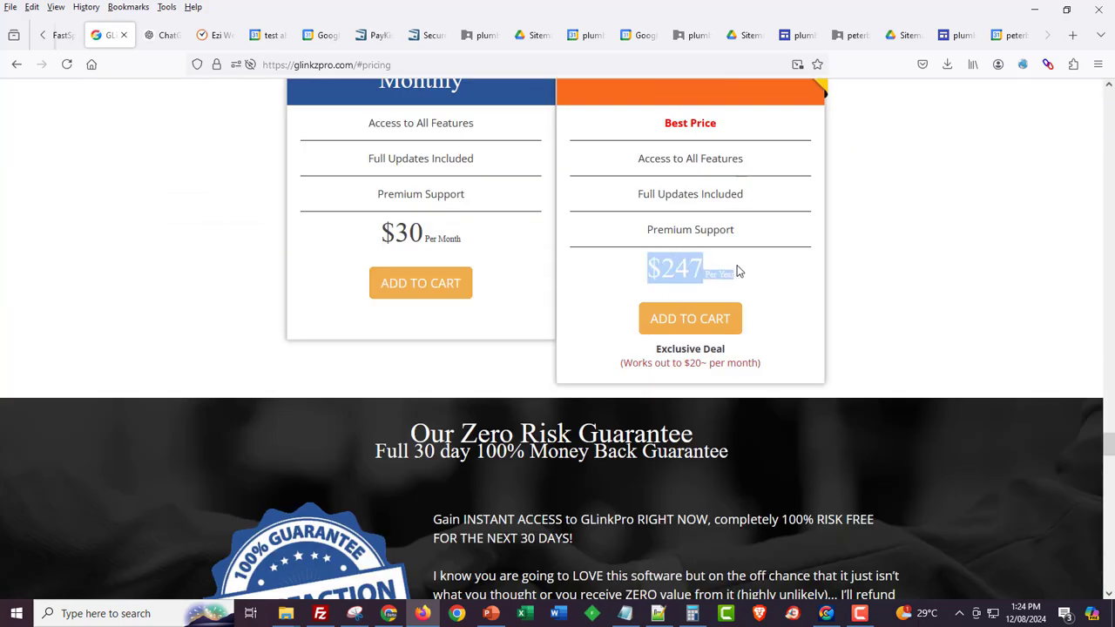
left_click(754, 273)
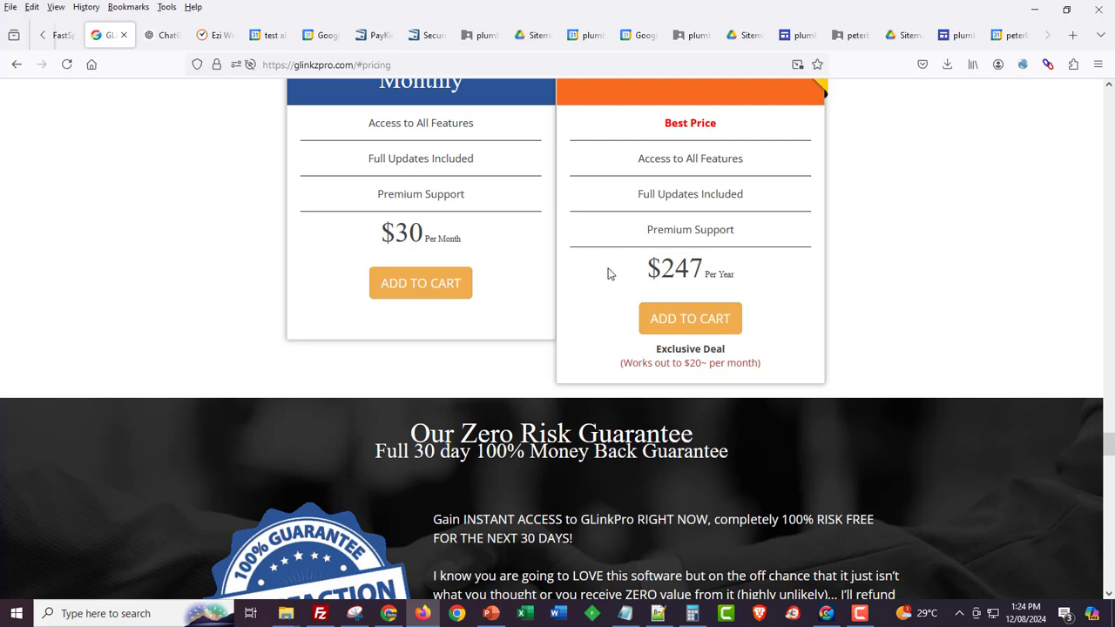
left_click_drag(648, 268, 744, 274)
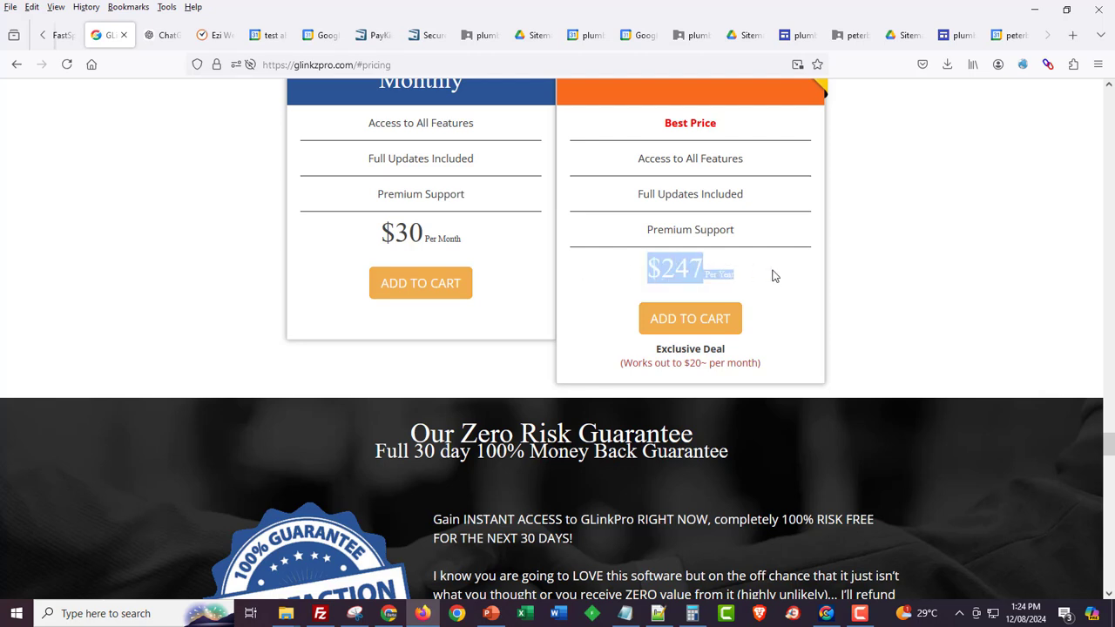
left_click(694, 259)
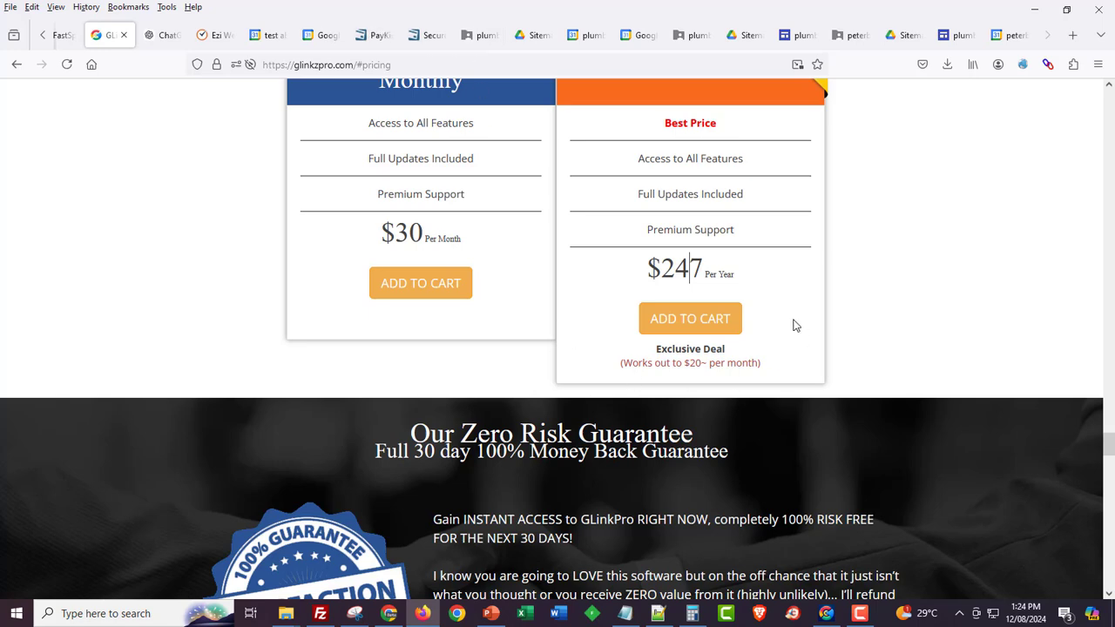
- Add the $247 annual plan to the cart and set the checkout region to United States
left_click(702, 318)
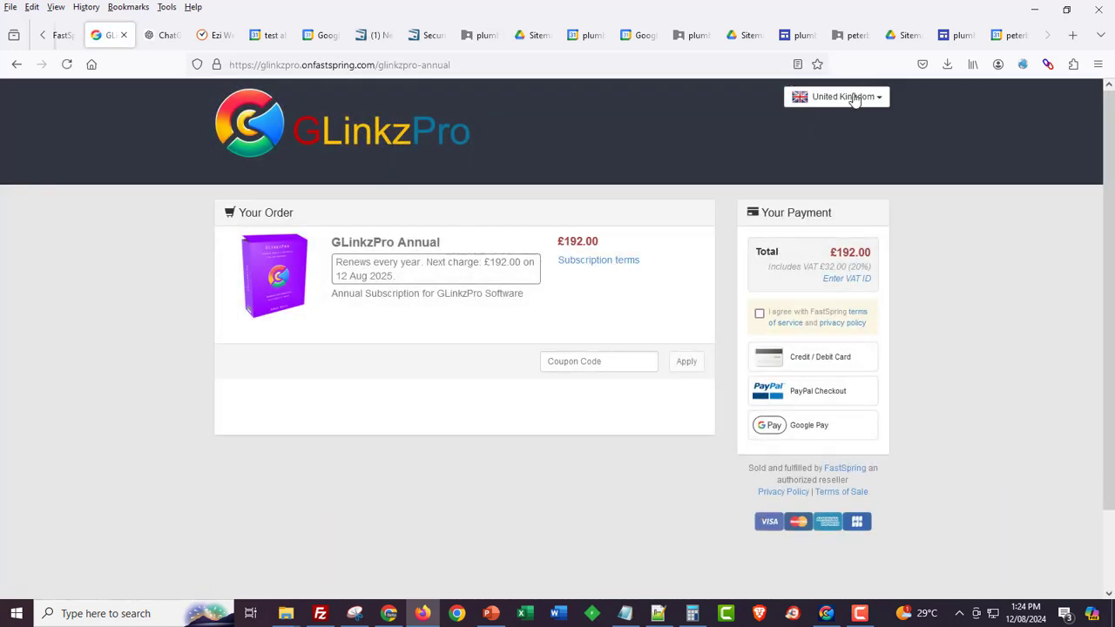
left_click(854, 98)
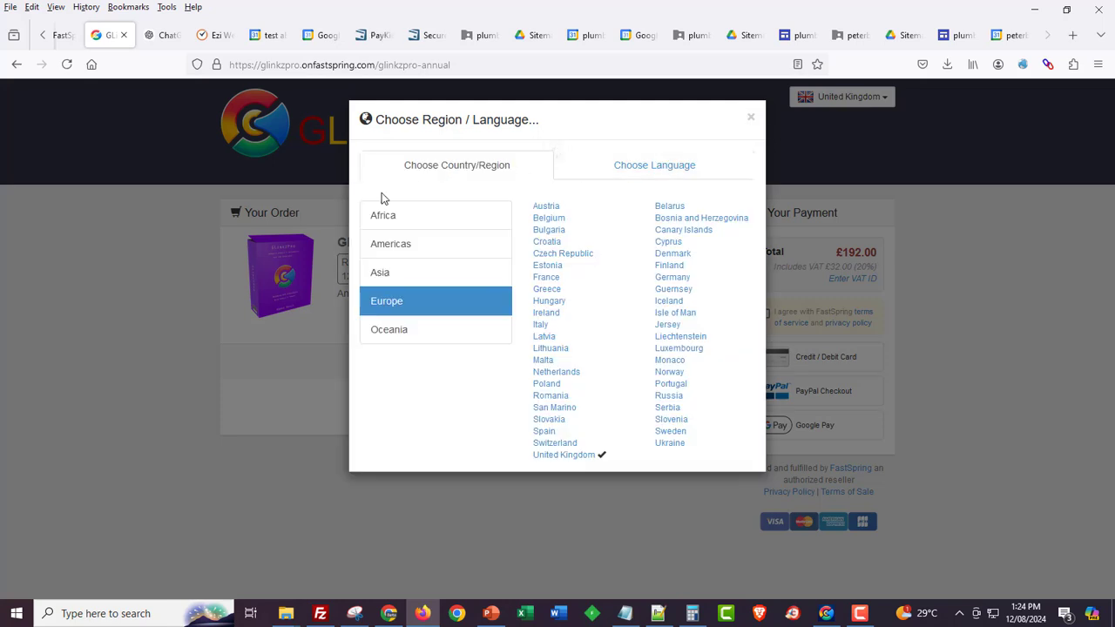
left_click(436, 254)
left_click(575, 338)
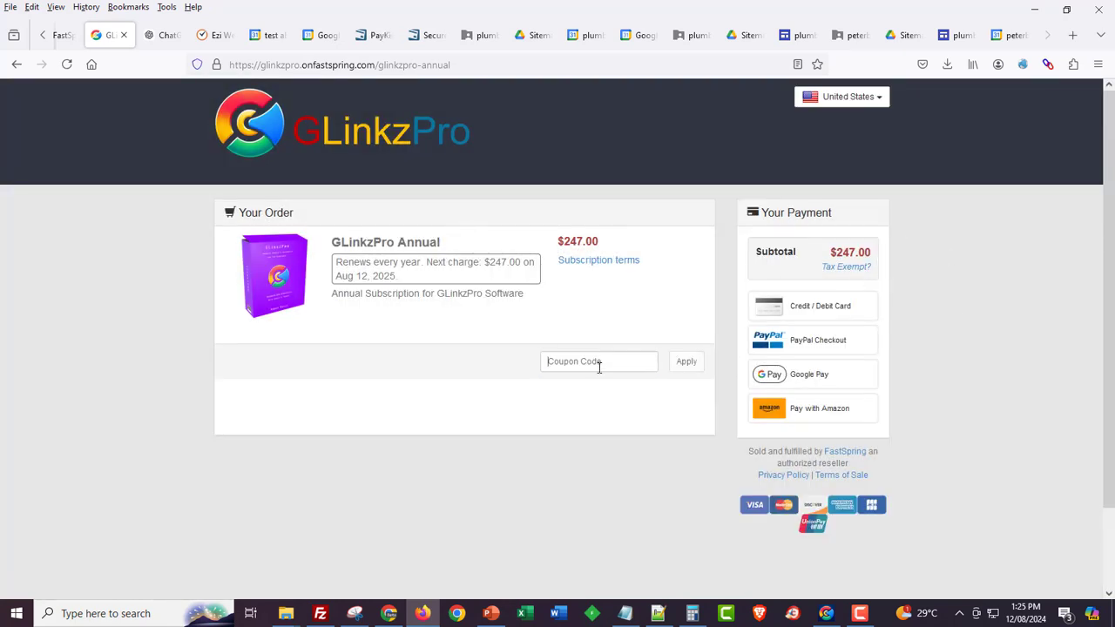
- Try to apply the coupon code 30-off to the GLinkzPro Annual order
type("30")
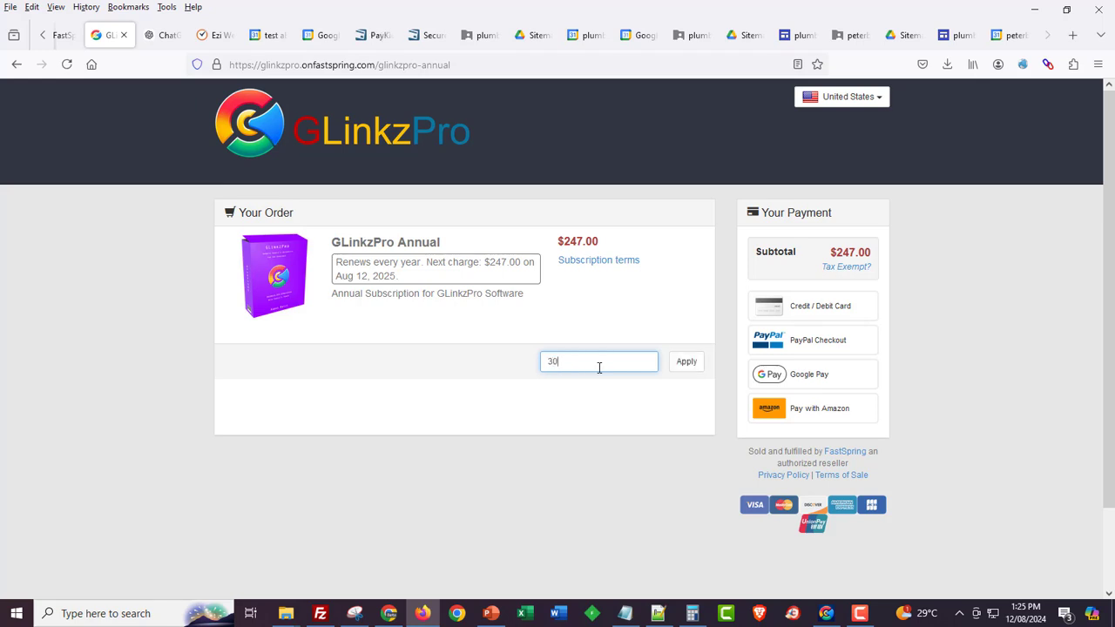
type("-off")
left_click(697, 369)
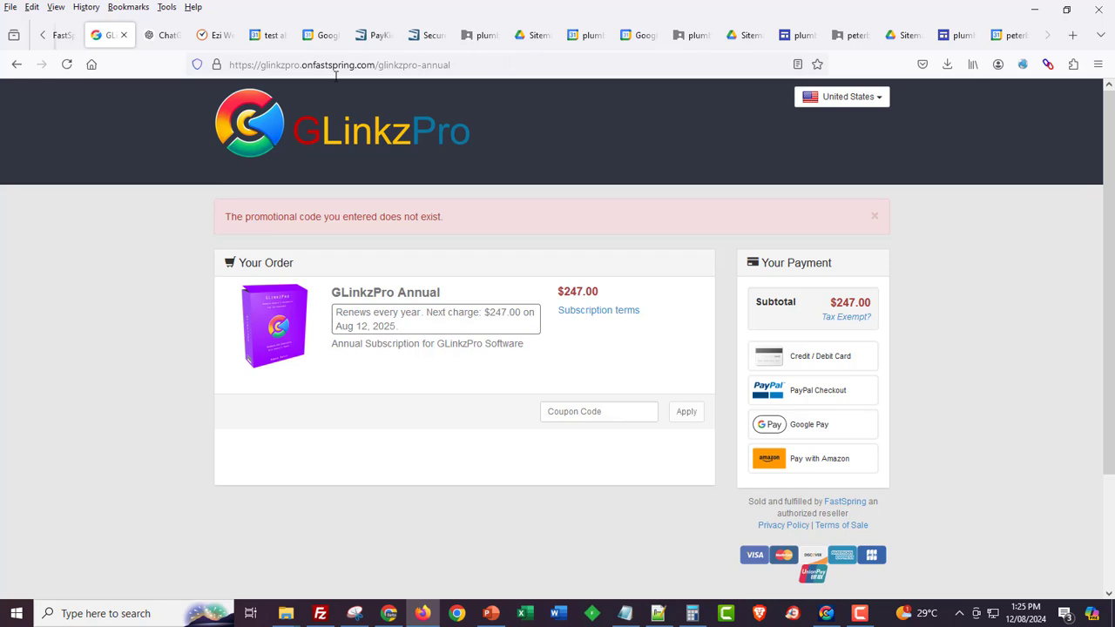
- Look up the code for the 80-off coupon on the FastSpring Coupons page and return to the checkout page
left_click(61, 35)
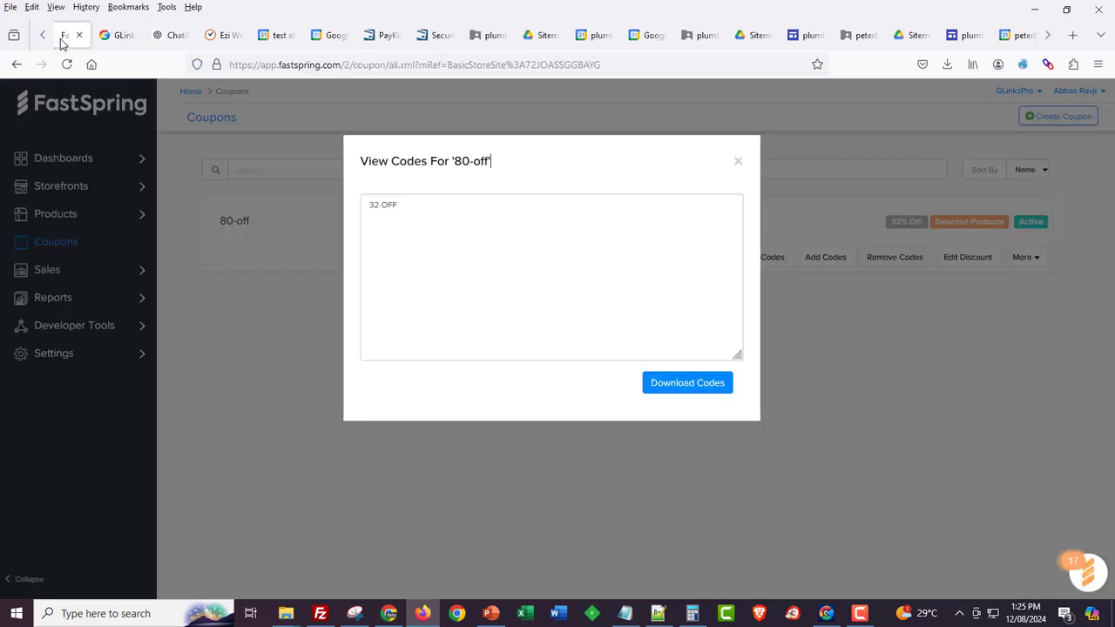
triple_click(407, 204)
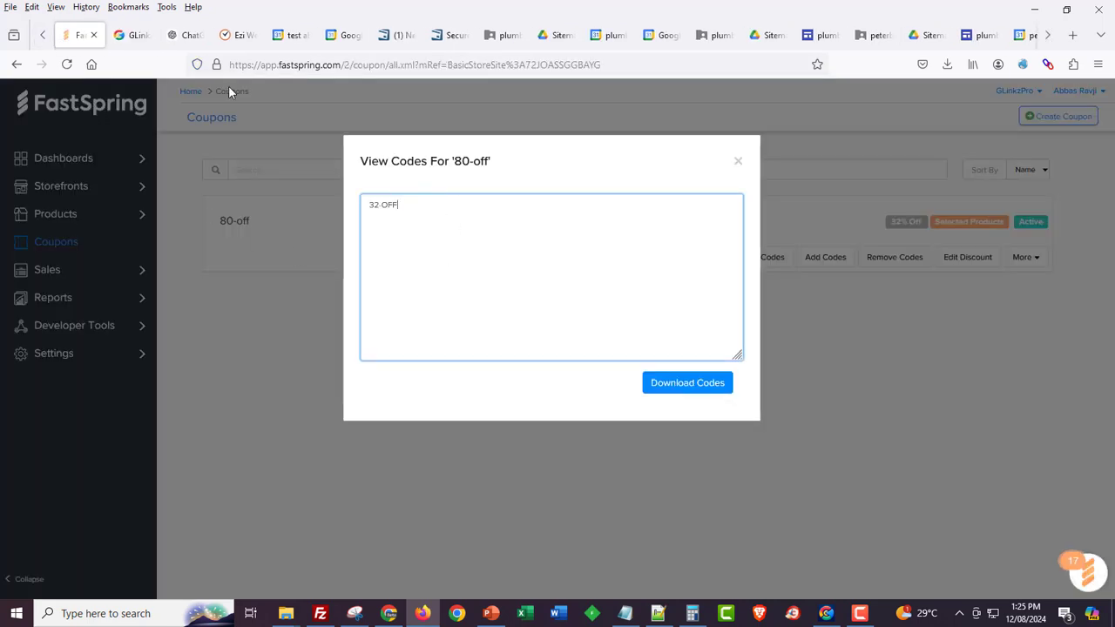
left_click(117, 37)
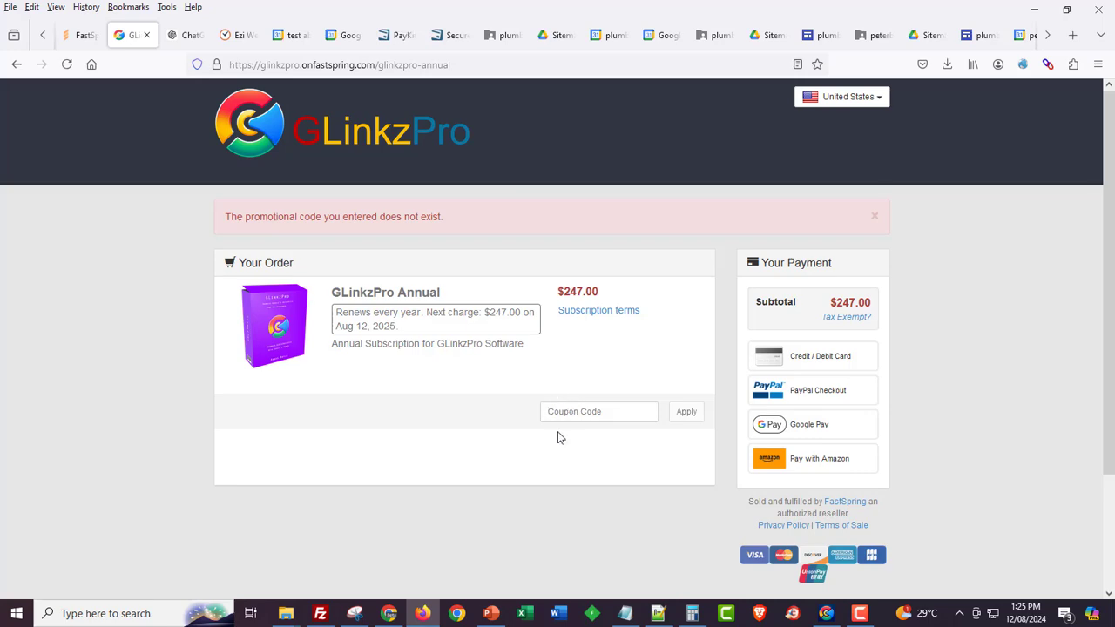
- Apply the coupon code 32-off to the GLinkzPro Annual order
left_click(583, 415)
type("32-off")
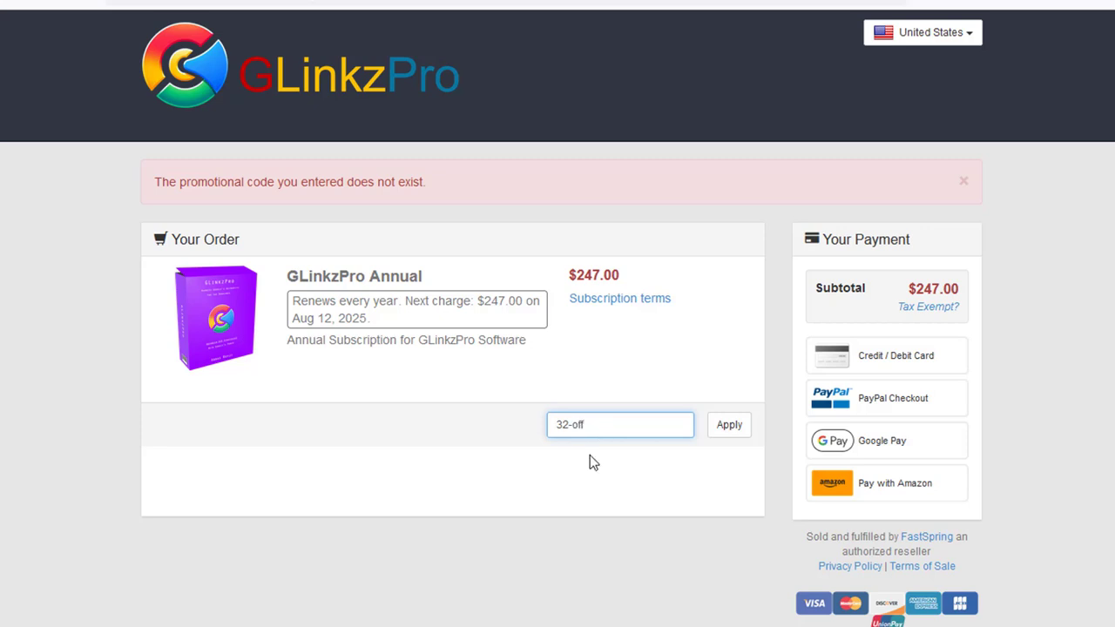
left_click(729, 426)
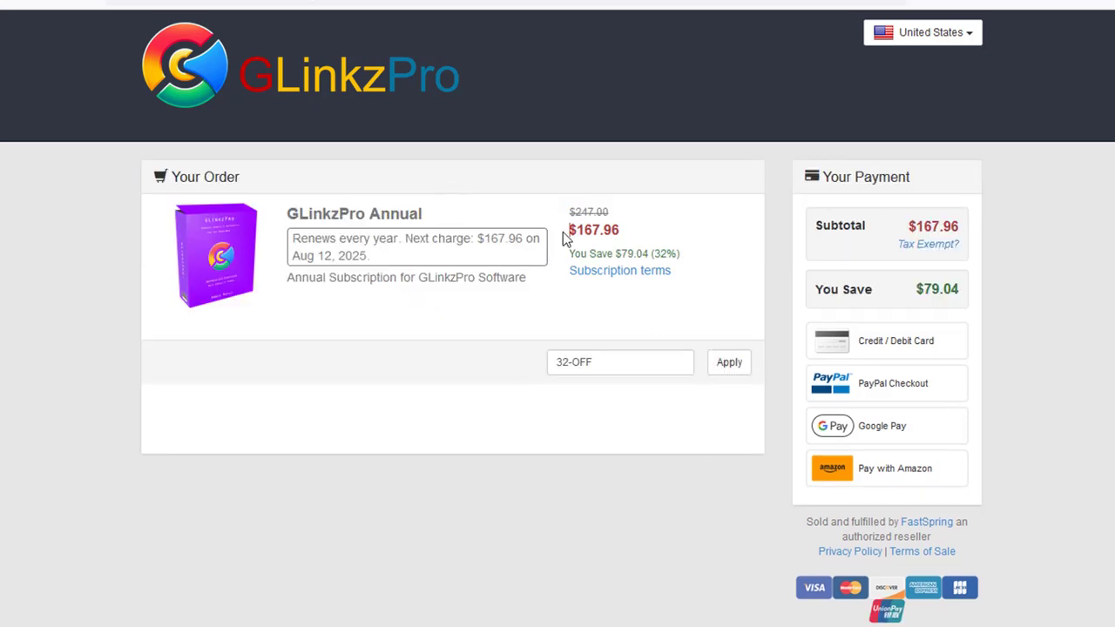
- Highlight the order's discounted price, savings and coupon code, and switch back to the GLinkzPro site list
left_click_drag(567, 230, 634, 237)
left_click(634, 237)
left_click_drag(587, 253, 685, 252)
left_click(686, 252)
left_click_drag(611, 373, 484, 375)
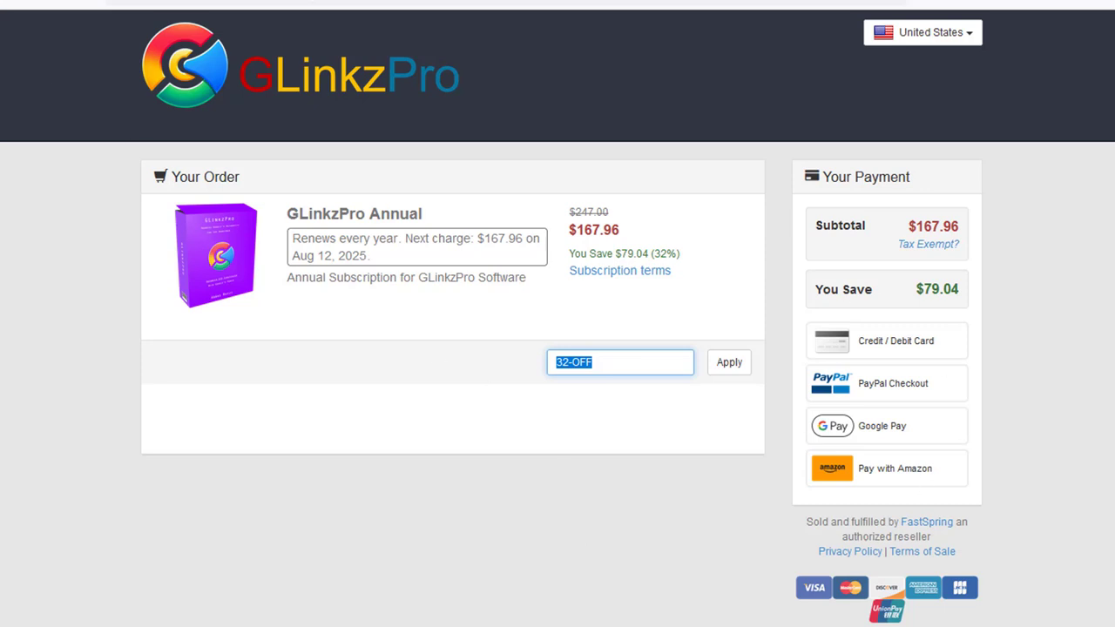
key("alt+Tab")
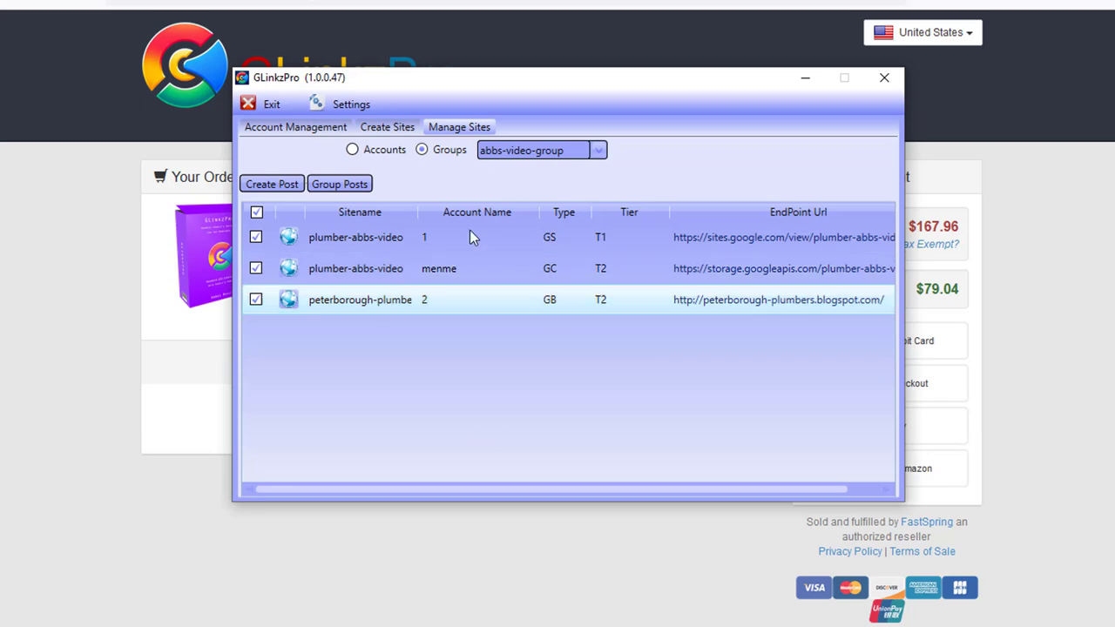
- Open the built-in browser for account 1 from the account list and view its Google Search Console
left_click(251, 127)
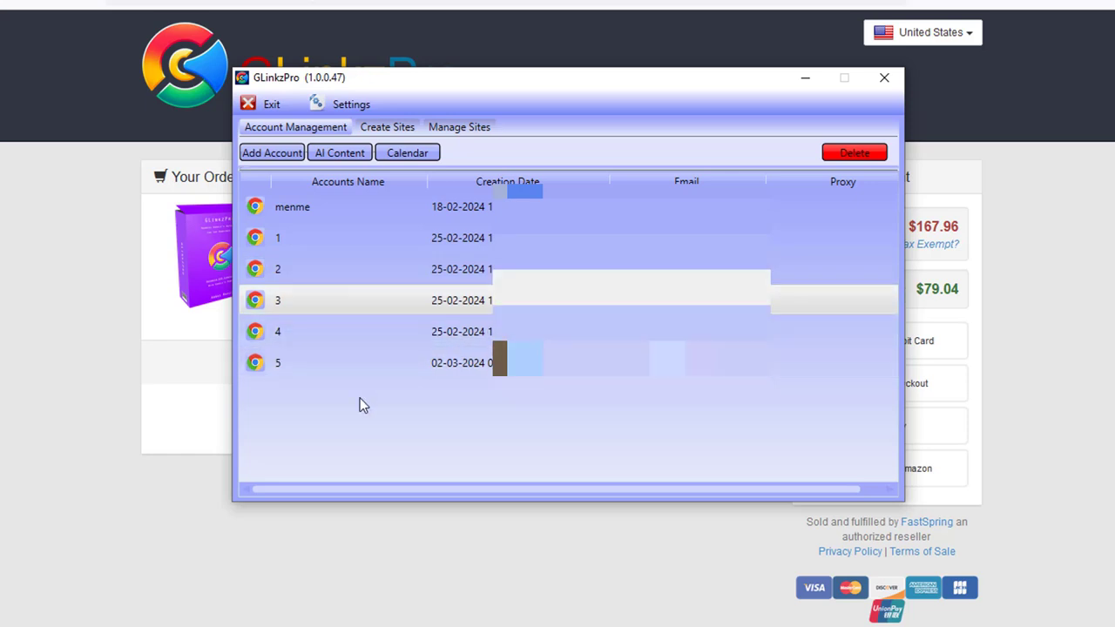
left_click(343, 244)
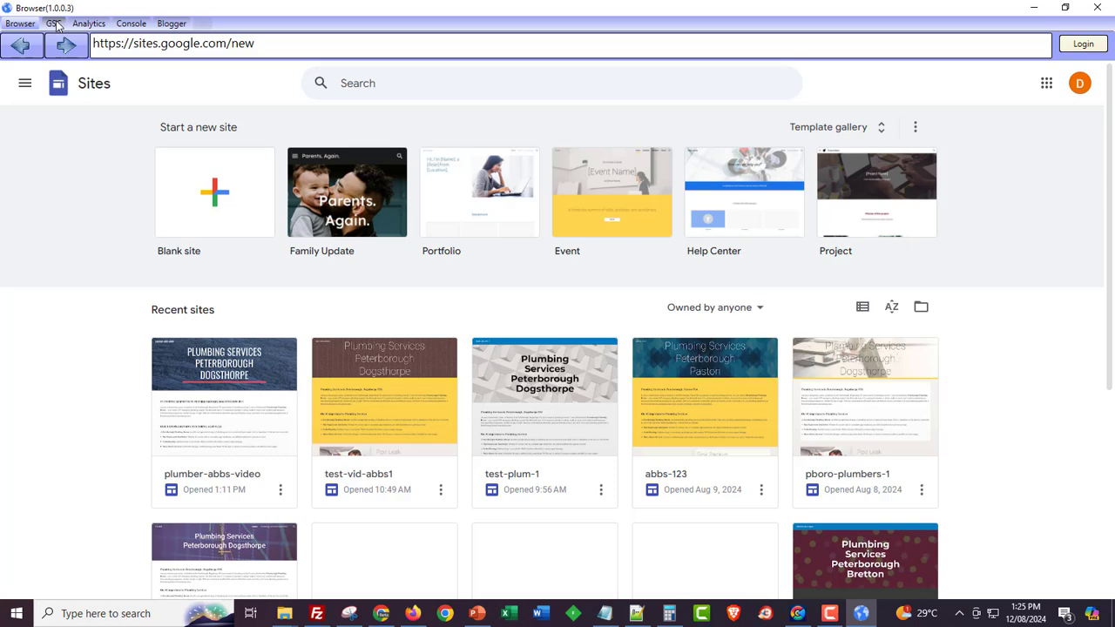
left_click(54, 24)
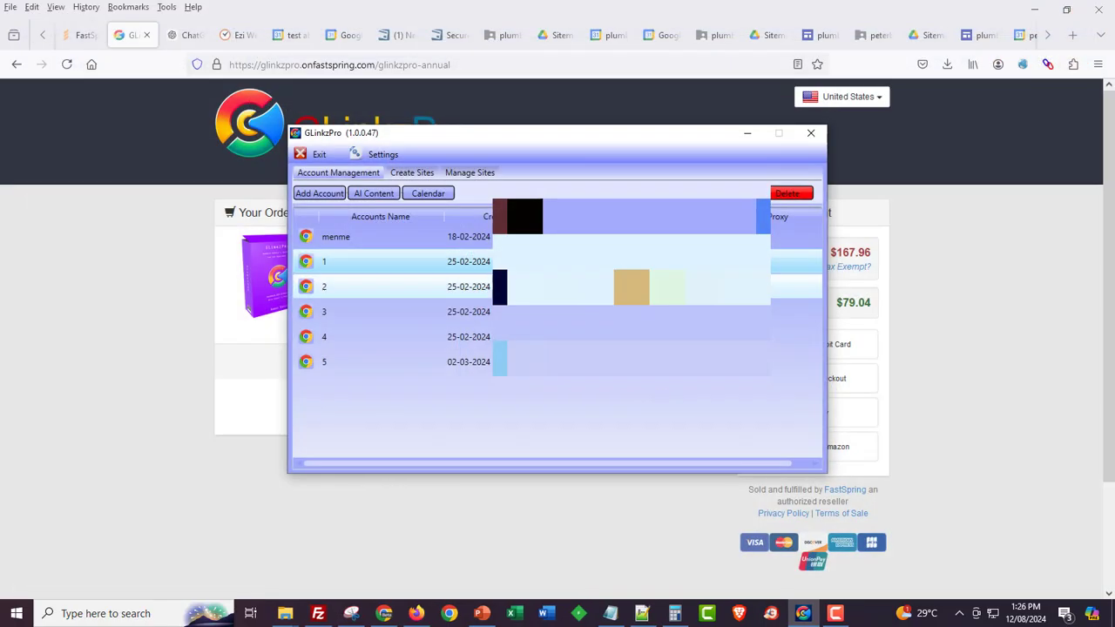
- Open account 2's built-in browser, view its Google Search Console overview, and close the browser
left_click(393, 286)
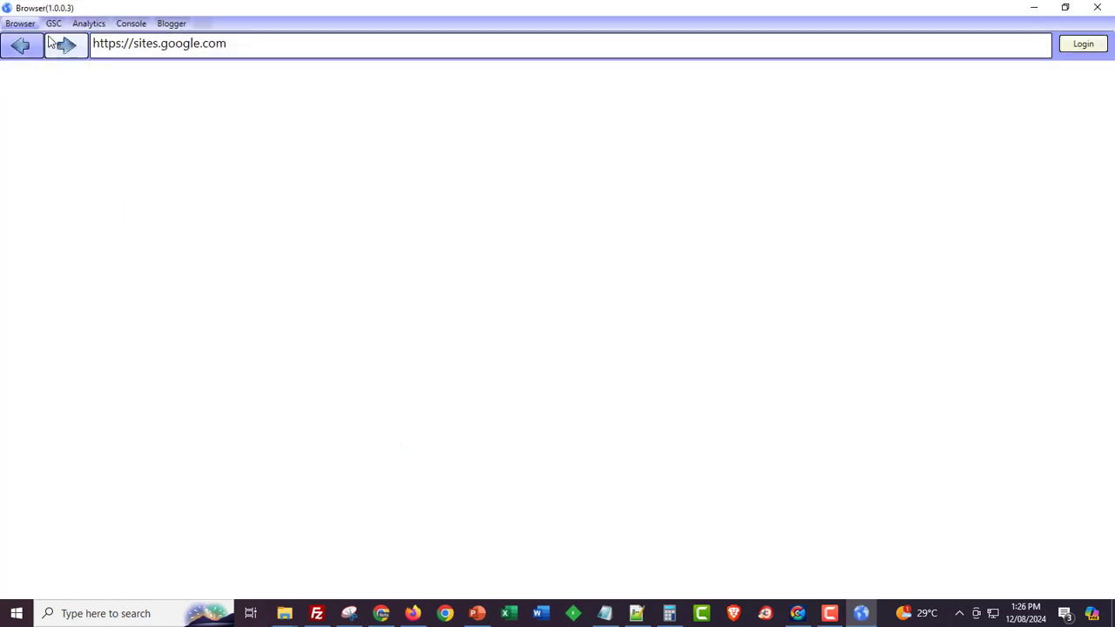
left_click(52, 24)
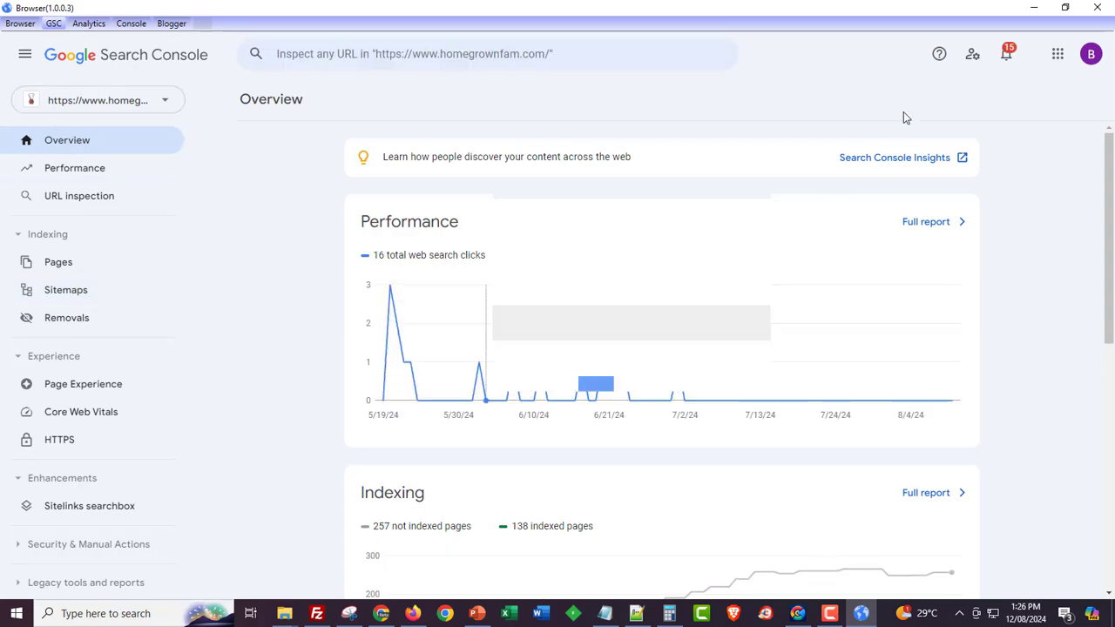
left_click(1098, 9)
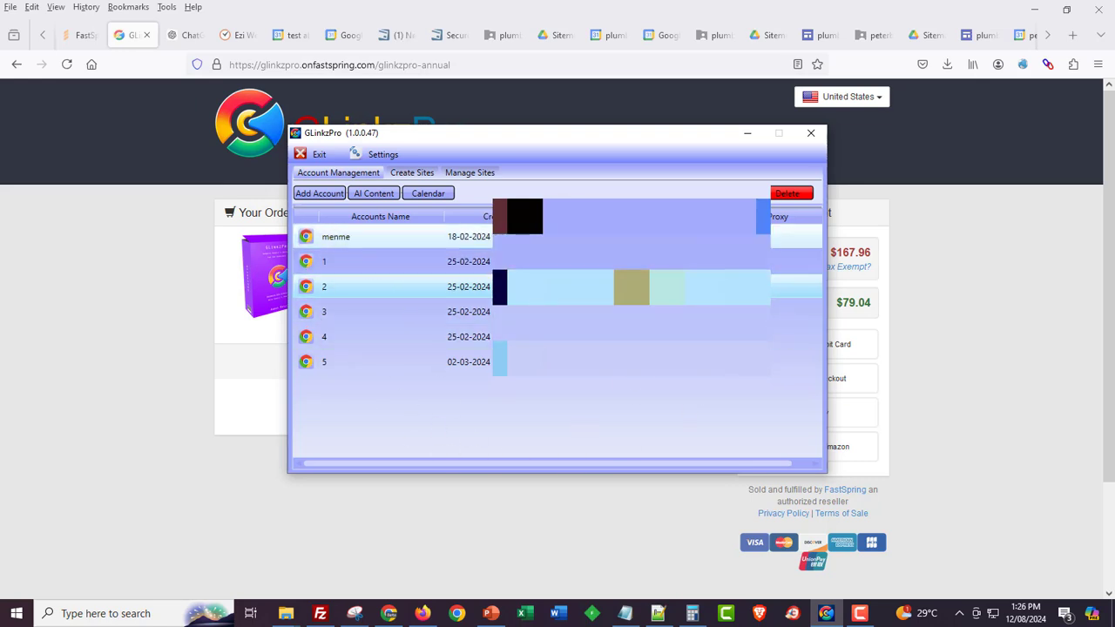
- Review the site creation form and the managed site list, and return to the account list
left_click(415, 173)
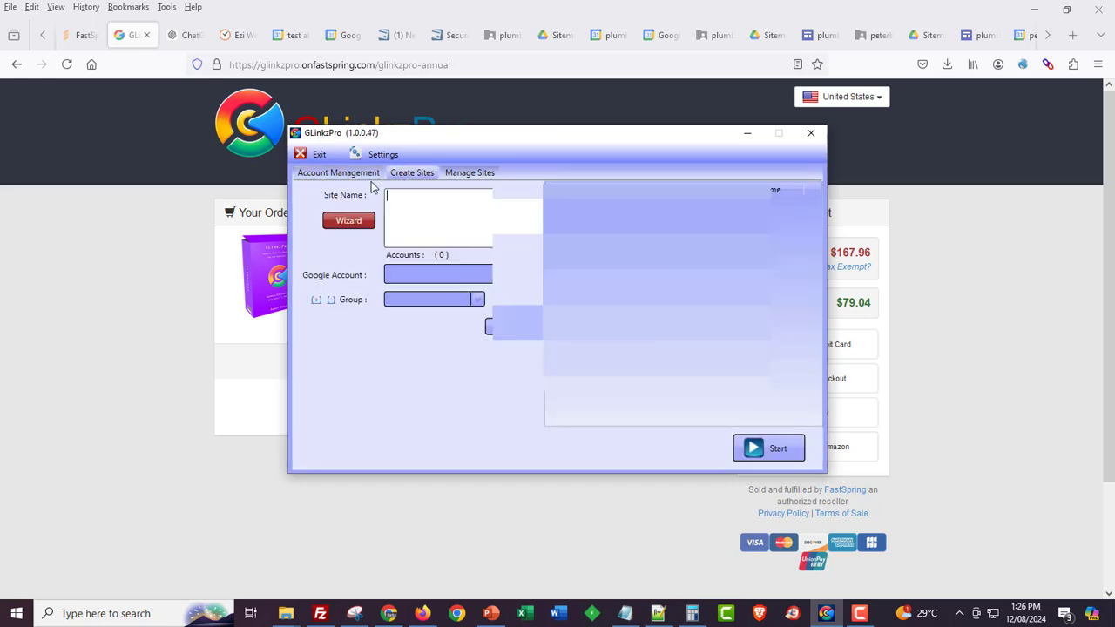
left_click(470, 172)
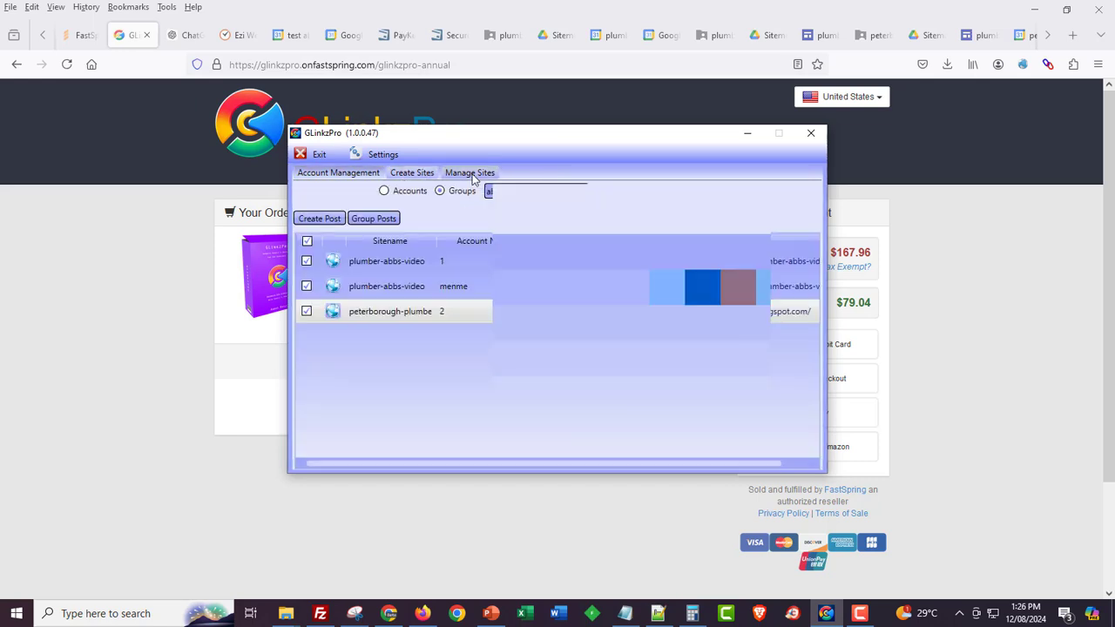
left_click(357, 173)
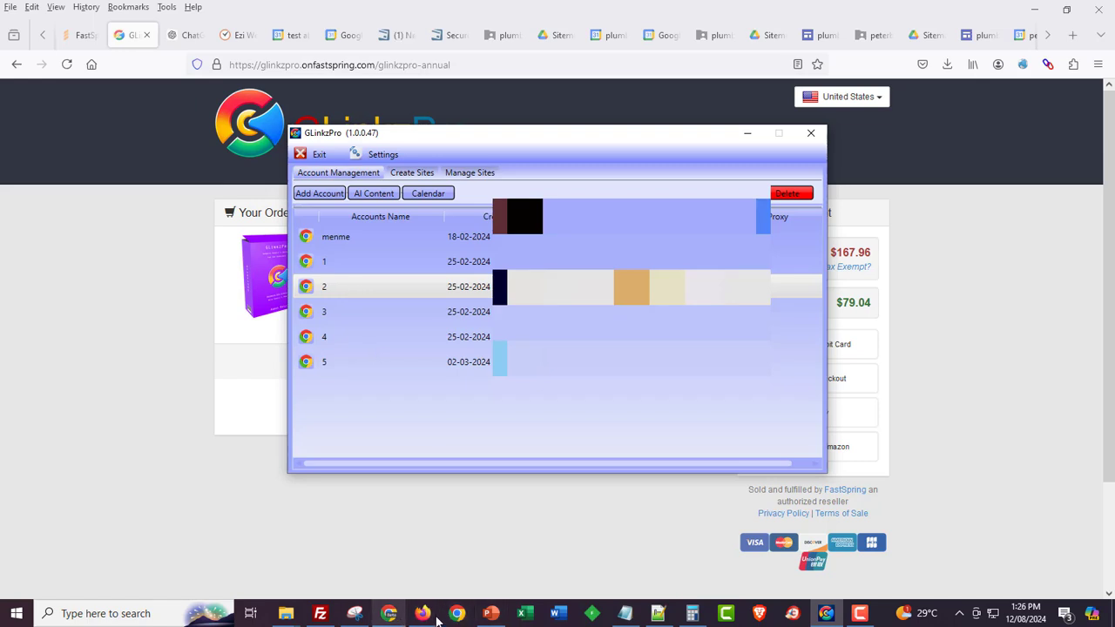
- Switch to Presentation1.pptx in PowerPoint and show slide 37 with the Google property icons
mouse_move(490, 619)
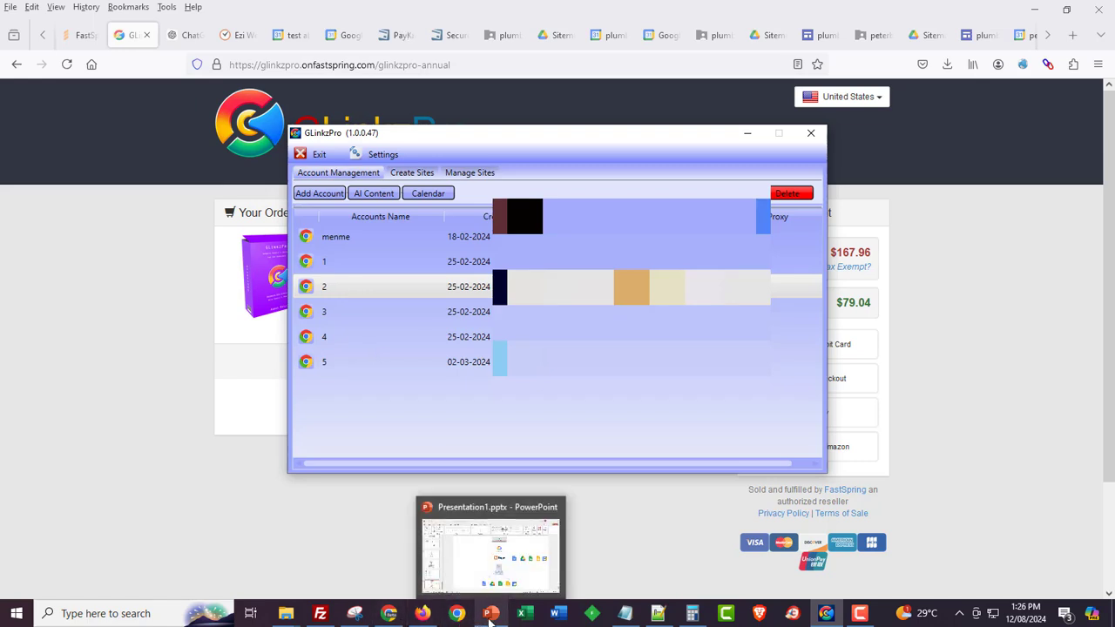
left_click(514, 562)
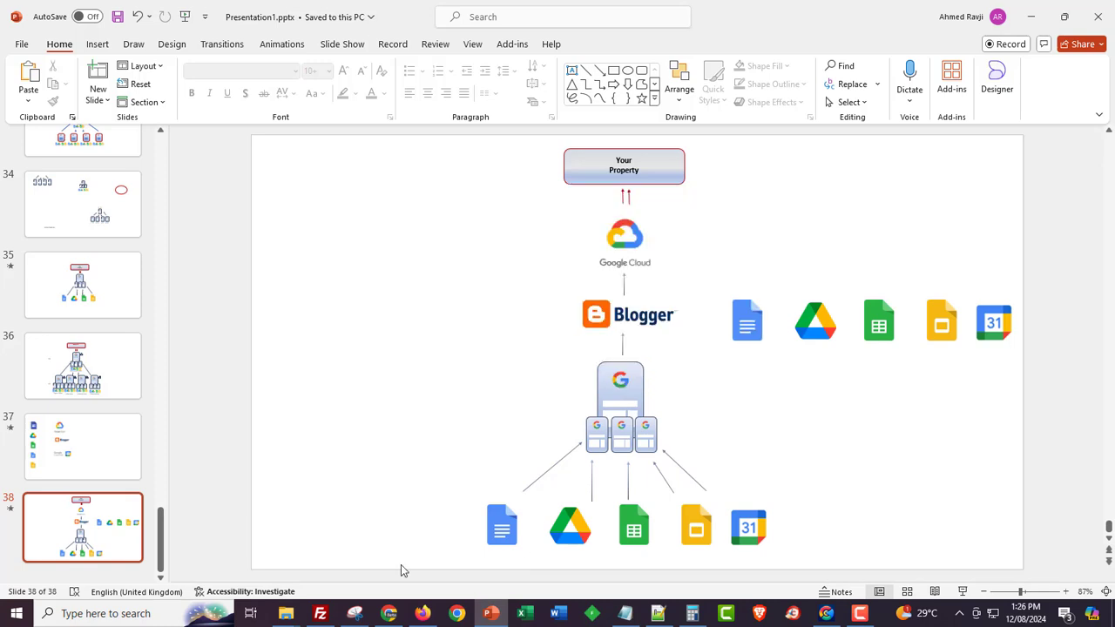
left_click(78, 466)
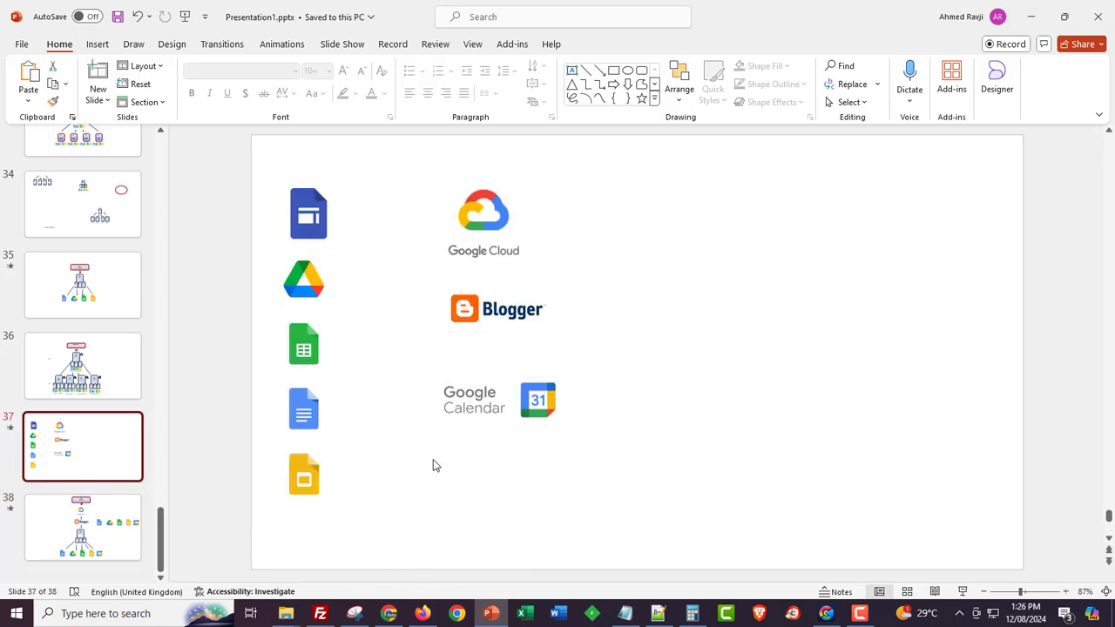
left_click_drag(433, 460, 813, 505)
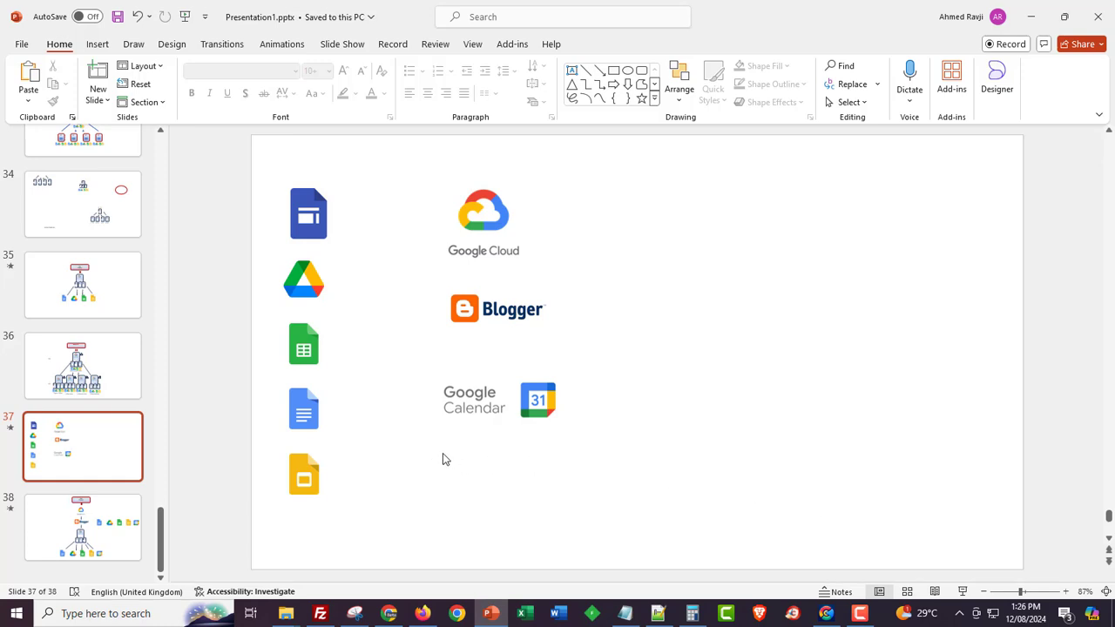